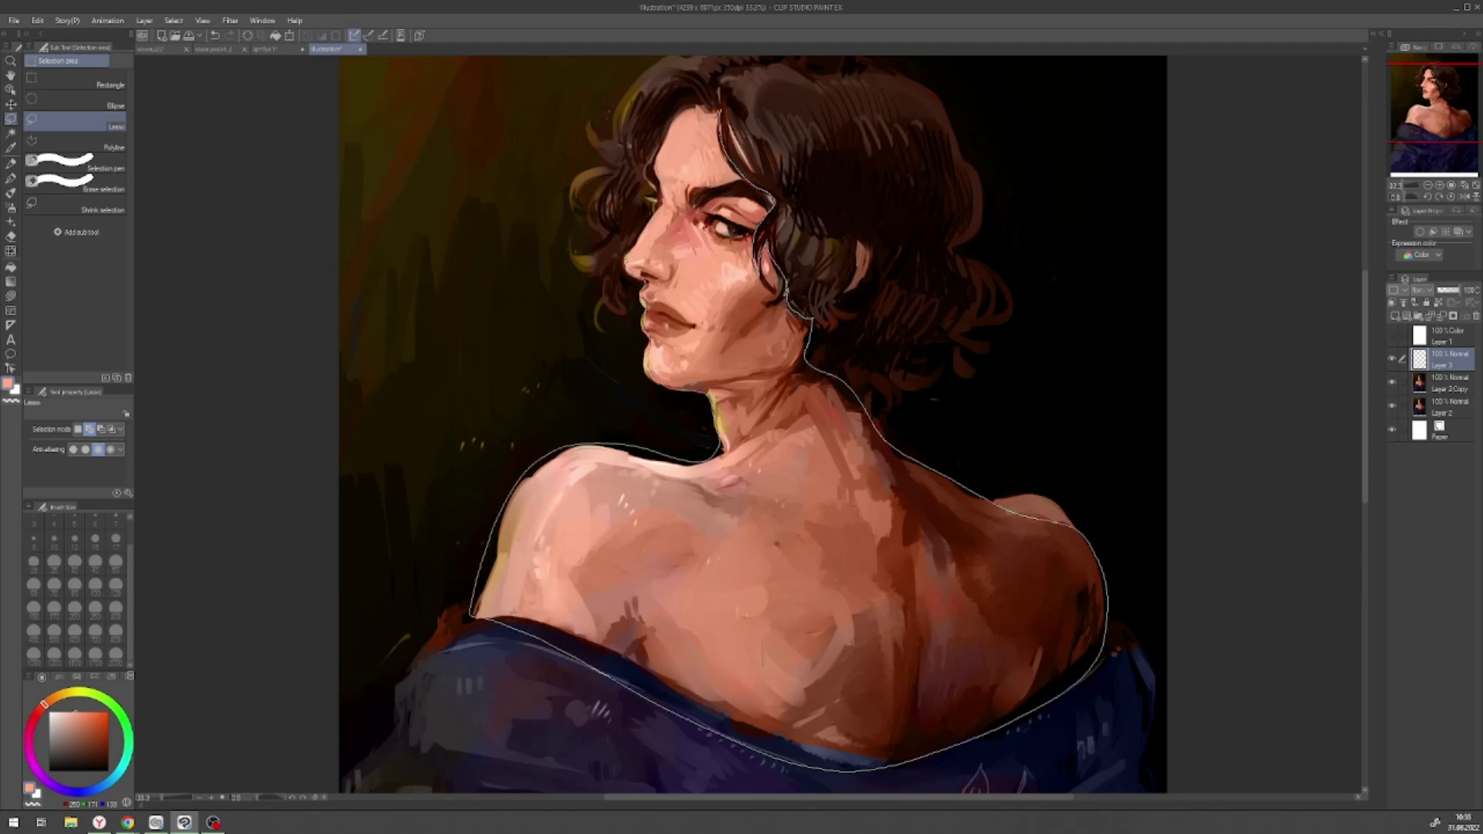
- Tint the selected face, neck and back with a salmon-red tone, using the Soft airbrush on a Multiply layer
key("b")
left_click_drag(734, 502, 850, 657)
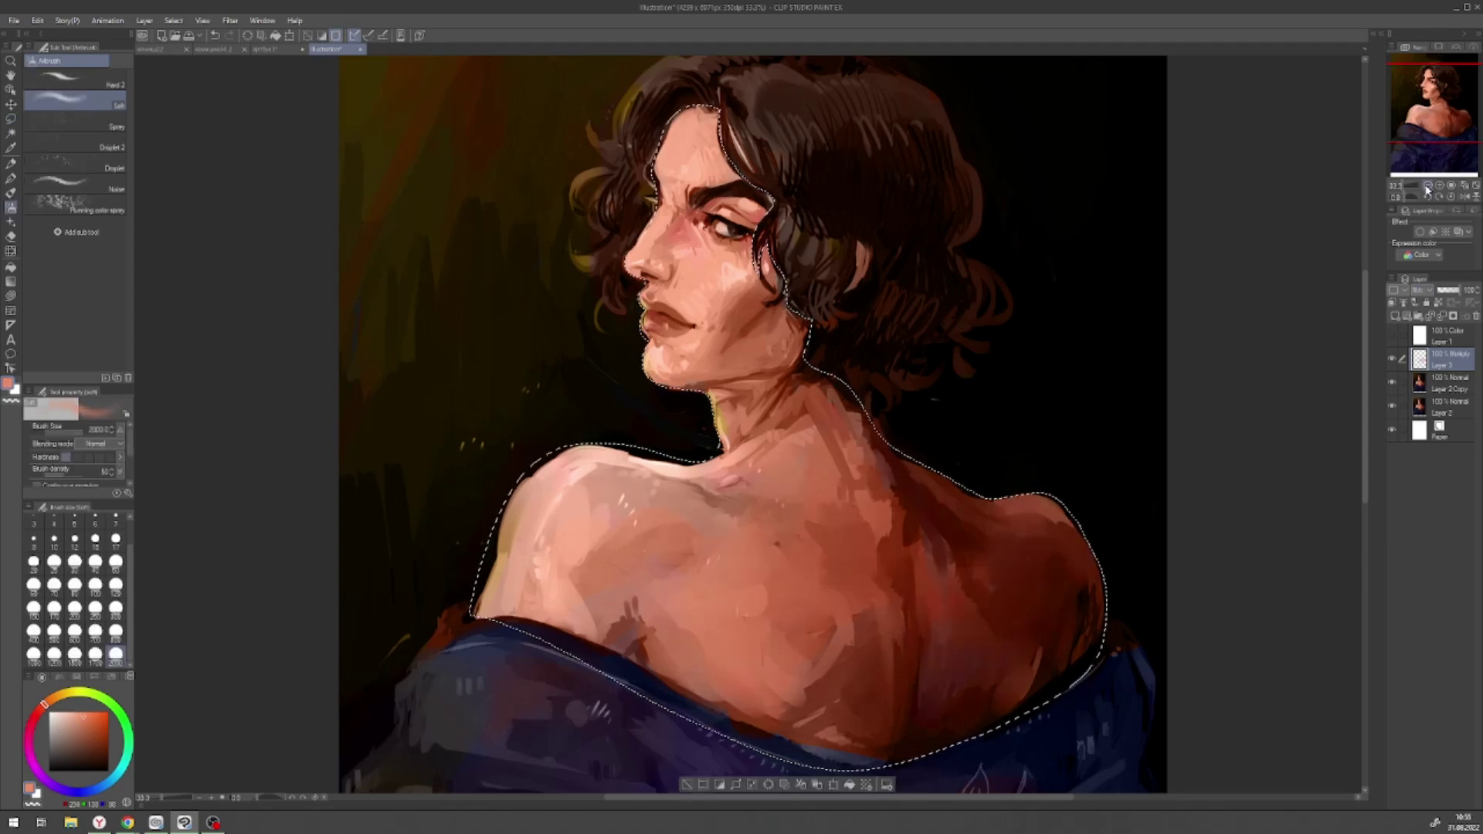
key("ctrl+minus")
left_click(1455, 290)
key("e")
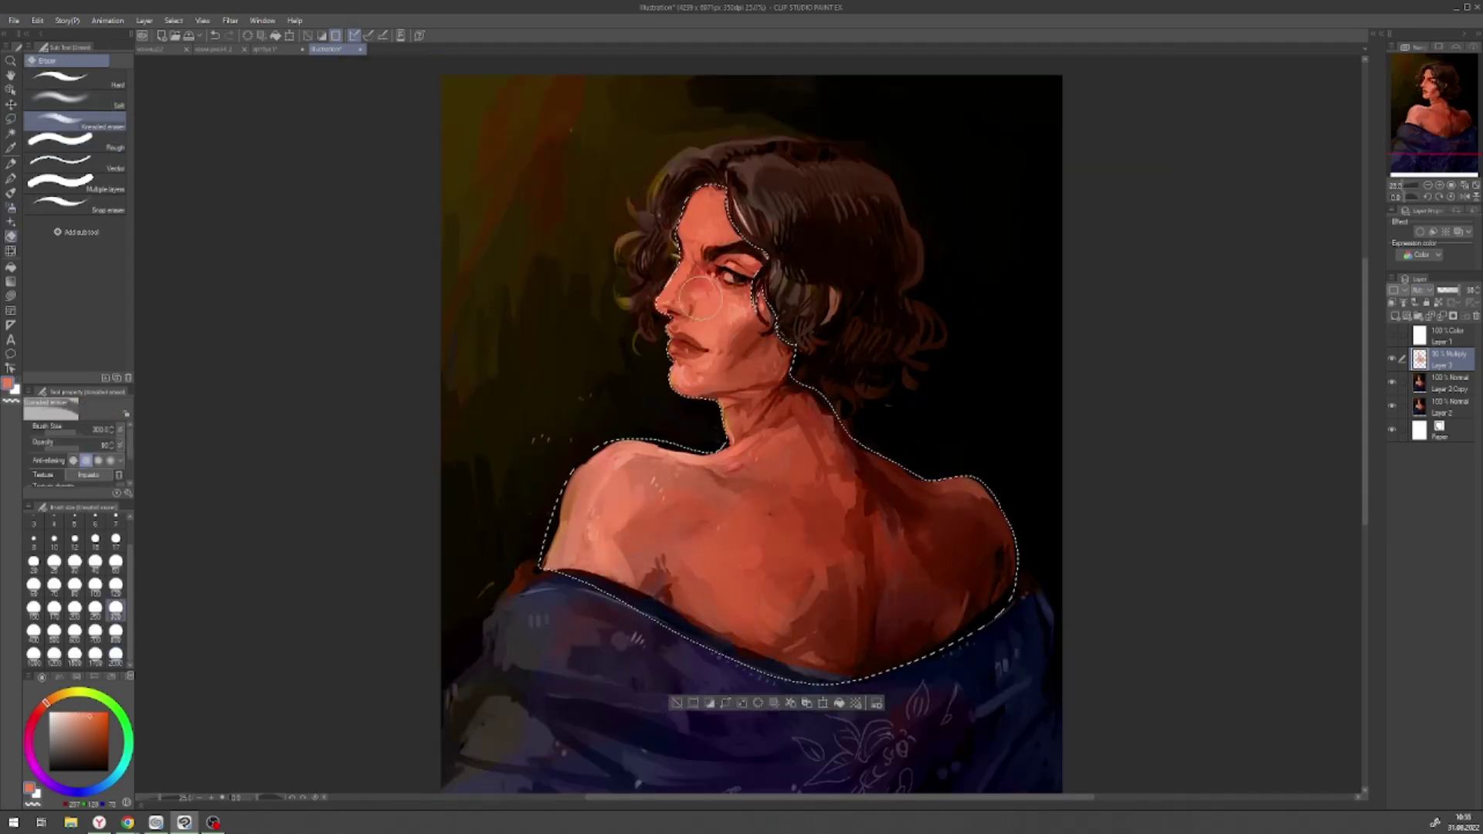
- Clear the selection, then lower the Multiply layer's opacity and merge it into the painting layer below
key("ctrl+d")
left_click_drag(1455, 290, 1453, 293)
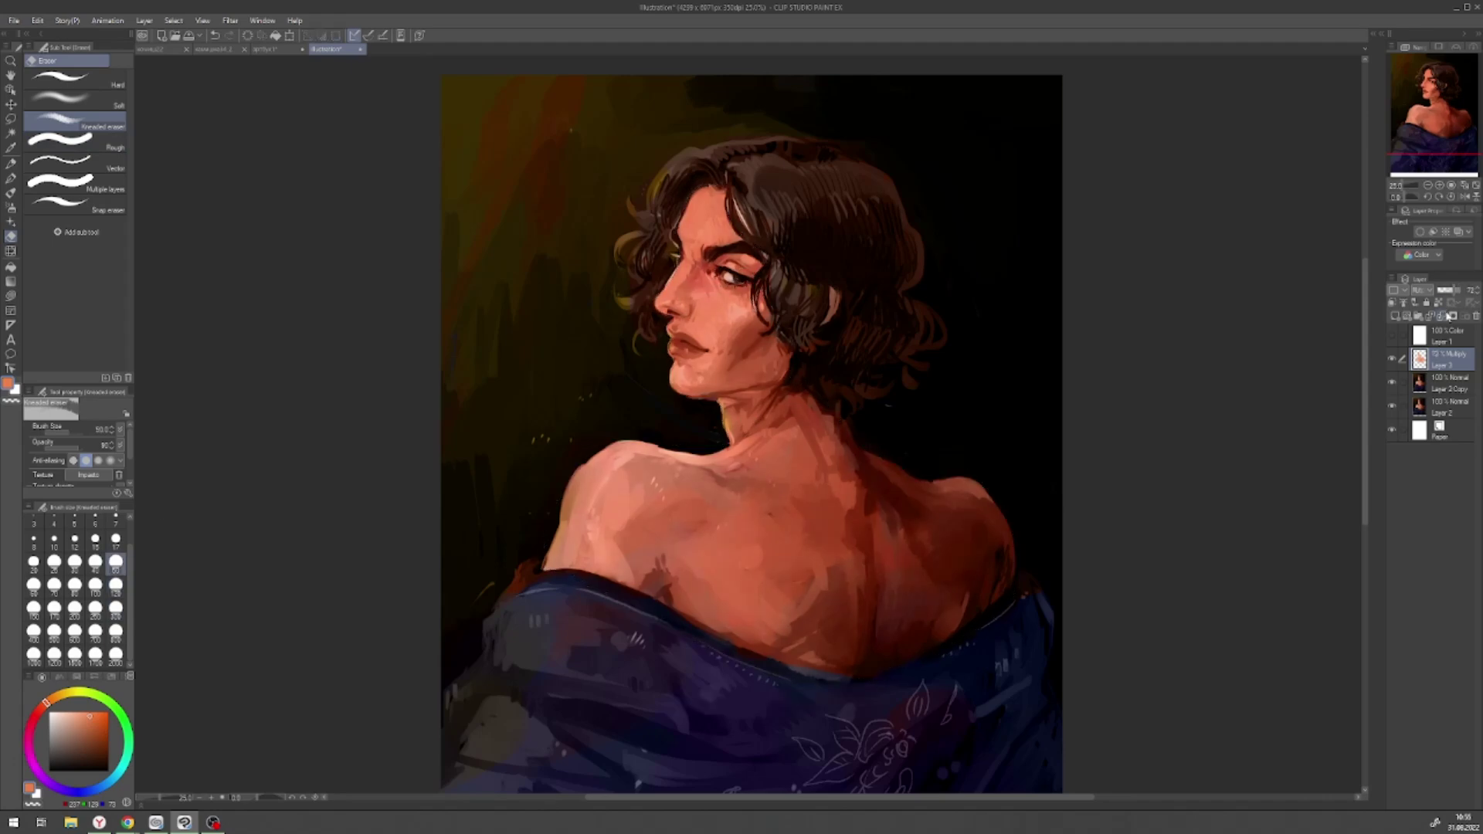
key("ctrl+e")
- Mirror the canvas view and airbrush soft dark brown masses over the crown and the locks by the ear
left_click(1464, 197)
key("b")
left_click(116, 607)
mouse_move(706, 185)
left_mouse_down()
mouse_move(695, 262)
mouse_move(719, 309)
left_mouse_up()
left_click(705, 270, "alt")
left_click(765, 191, "alt")
left_click(116, 584)
key("p")
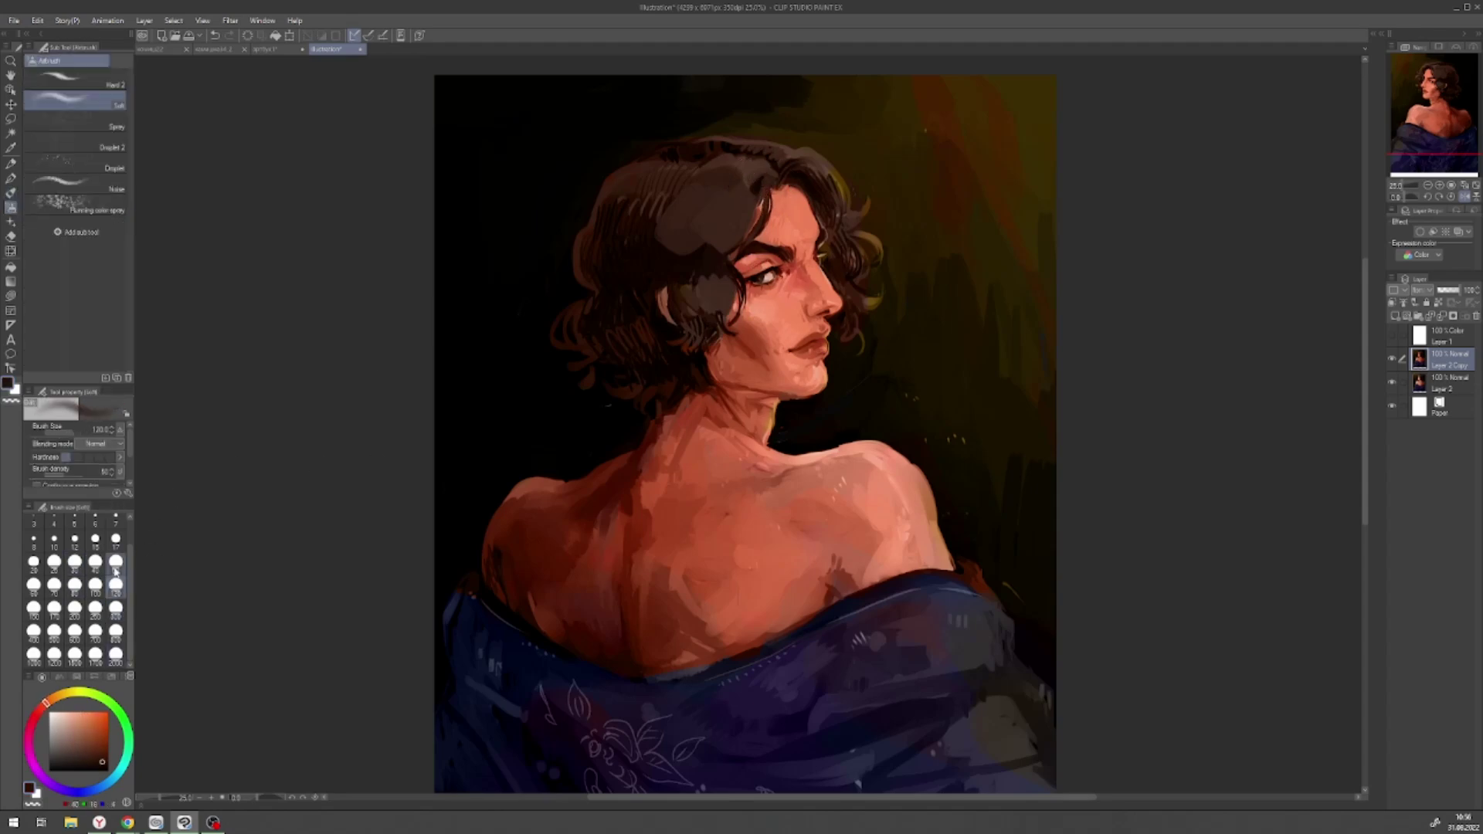
- Rework the skin around the nose and cheek with sampled salmon tones, using the Opaque watercolor brush
key("x")
key("b")
left_click(824, 309, "alt")
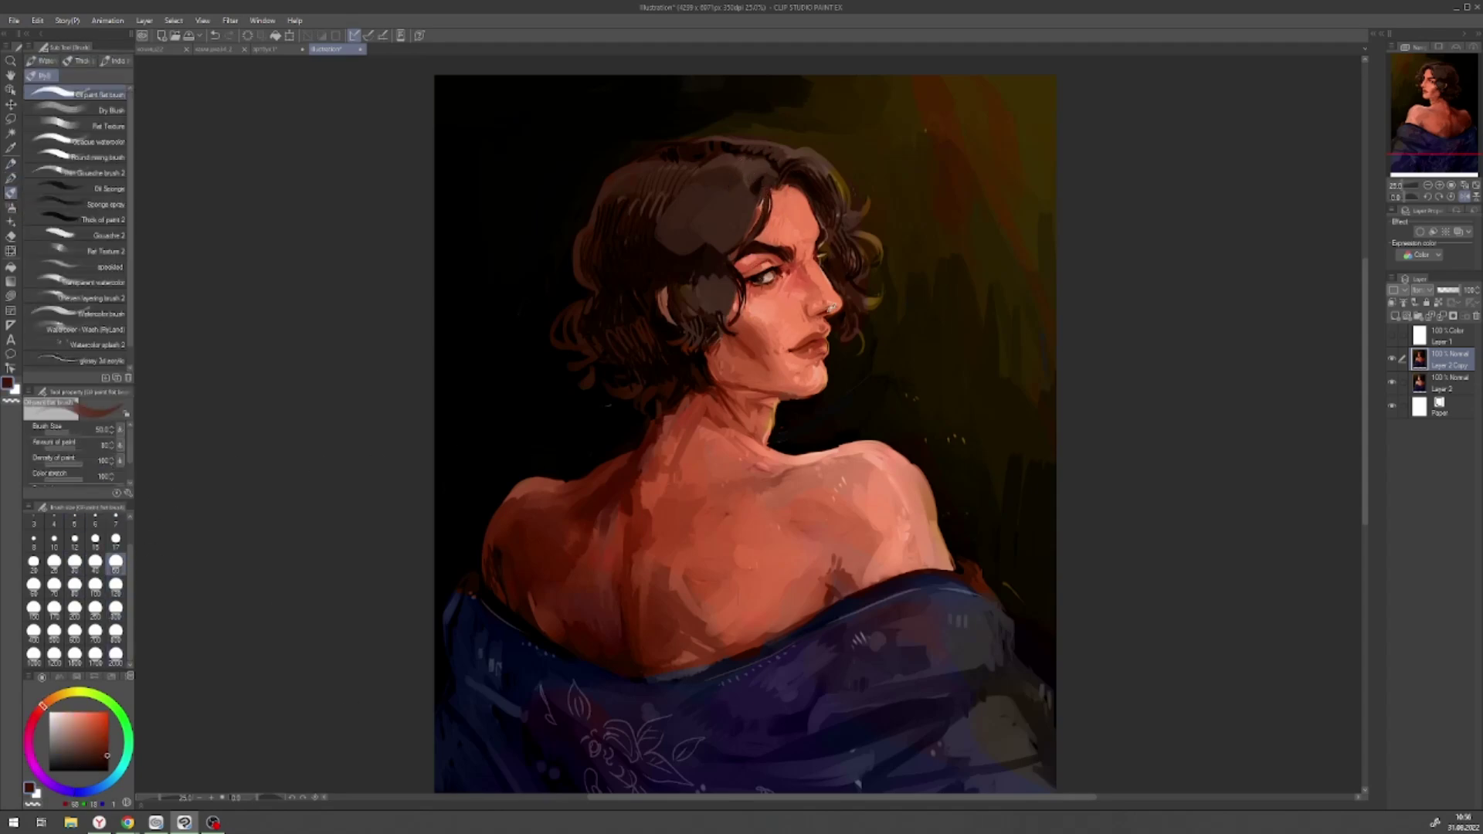
left_click(98, 141)
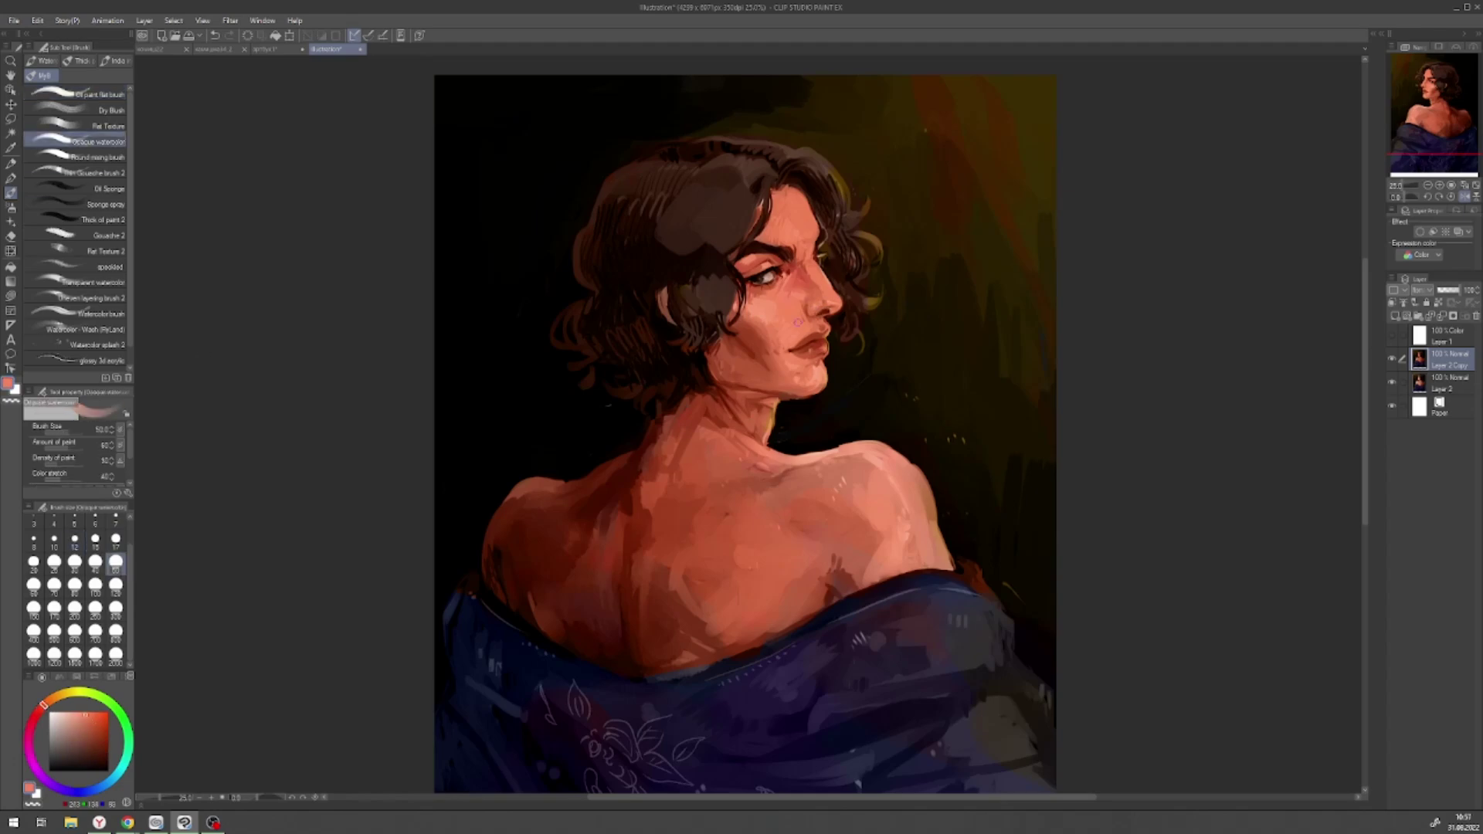
left_click_drag(742, 417, 662, 457)
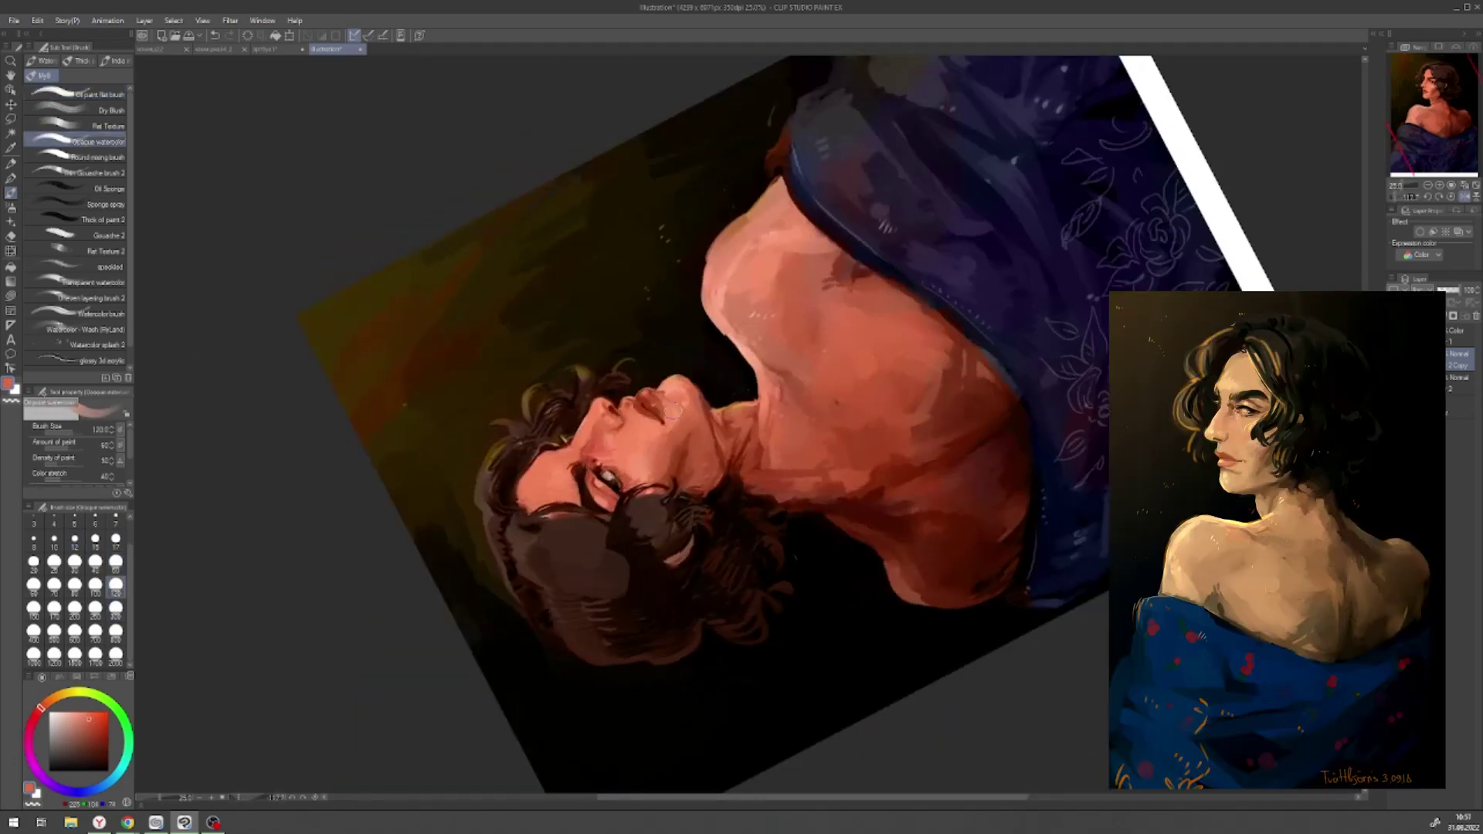
- Reset the canvas rotation and refine the face contour with the Opaque watercolor brush at size 70
key("ctrl+at")
key("bracketleft")
key("bracketleft")
key("bracketleft")
left_click(838, 290, "alt")
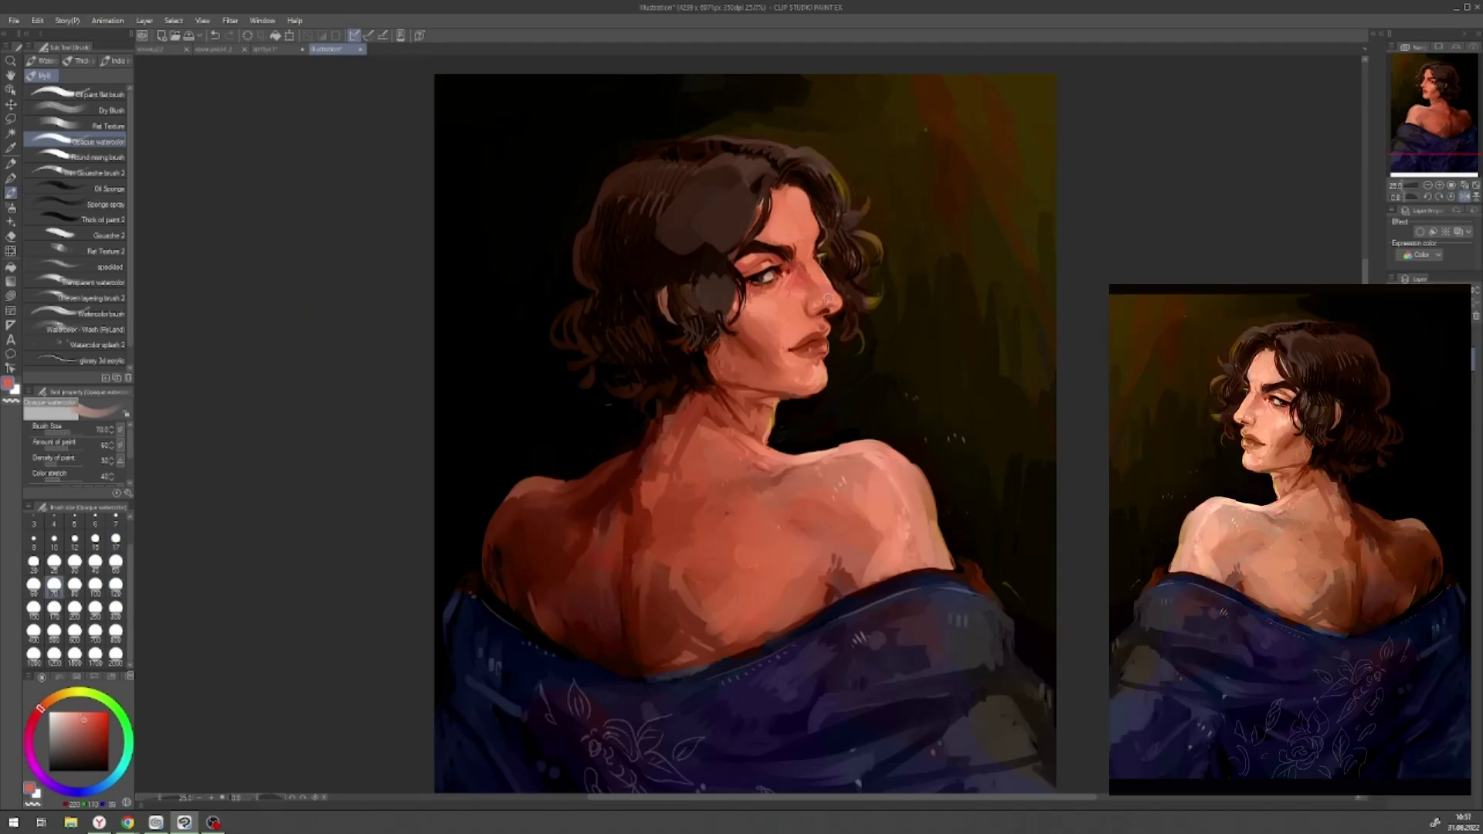
- Refine the inner eye and nose bridge with sampled skin colours, using a fine brush at size 17
left_click(786, 274, "alt")
left_click(798, 249, "alt")
key("bracketleft")
key("bracketleft")
key("bracketleft")
key("bracketleft")
key("bracketleft")
key("bracketleft")
key("bracketleft")
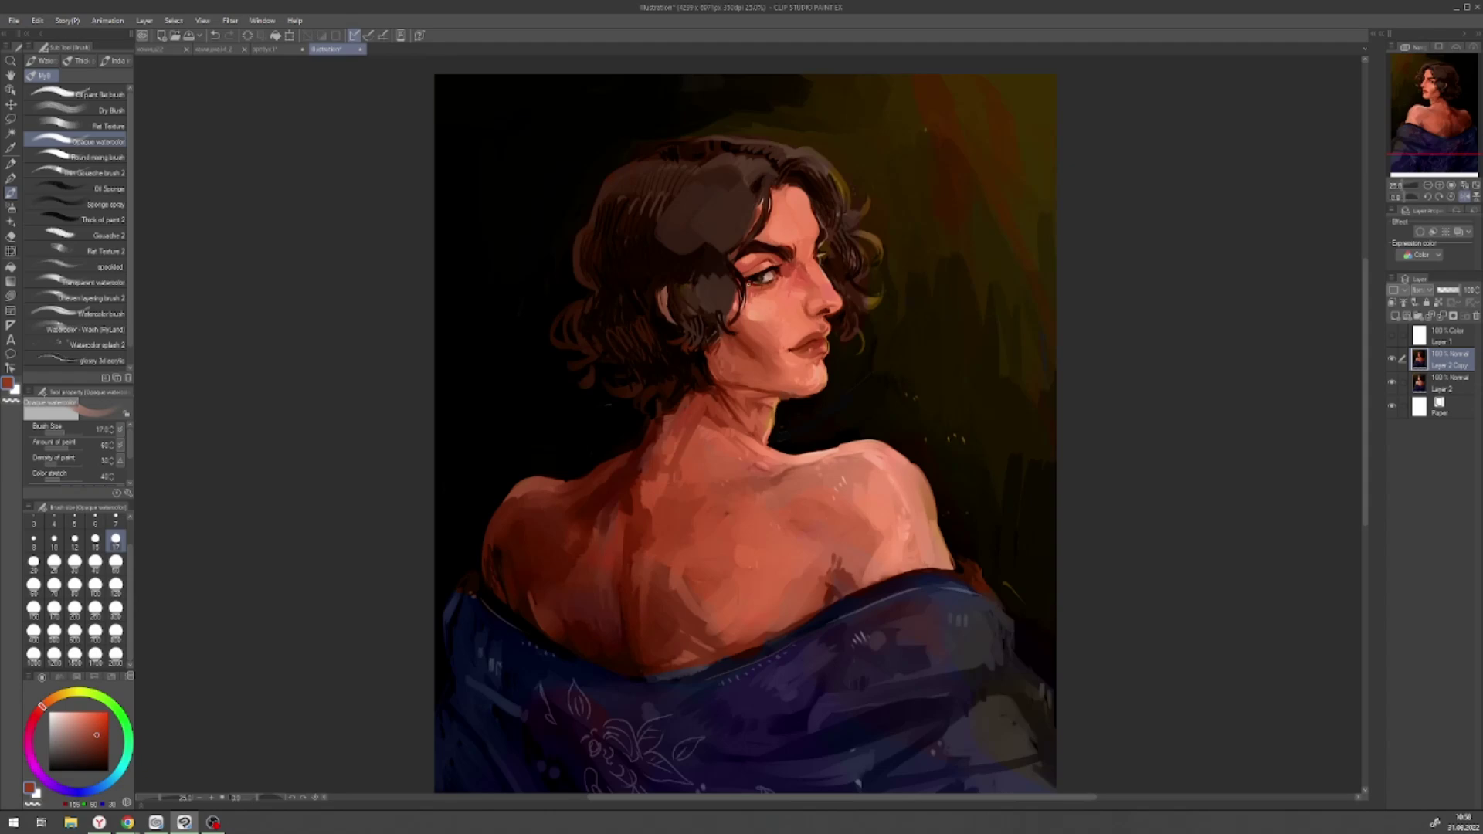
- Blend the jaw shadow and the dark hair masses with sampled colours, using brush sizes up to 300
left_click(115, 561)
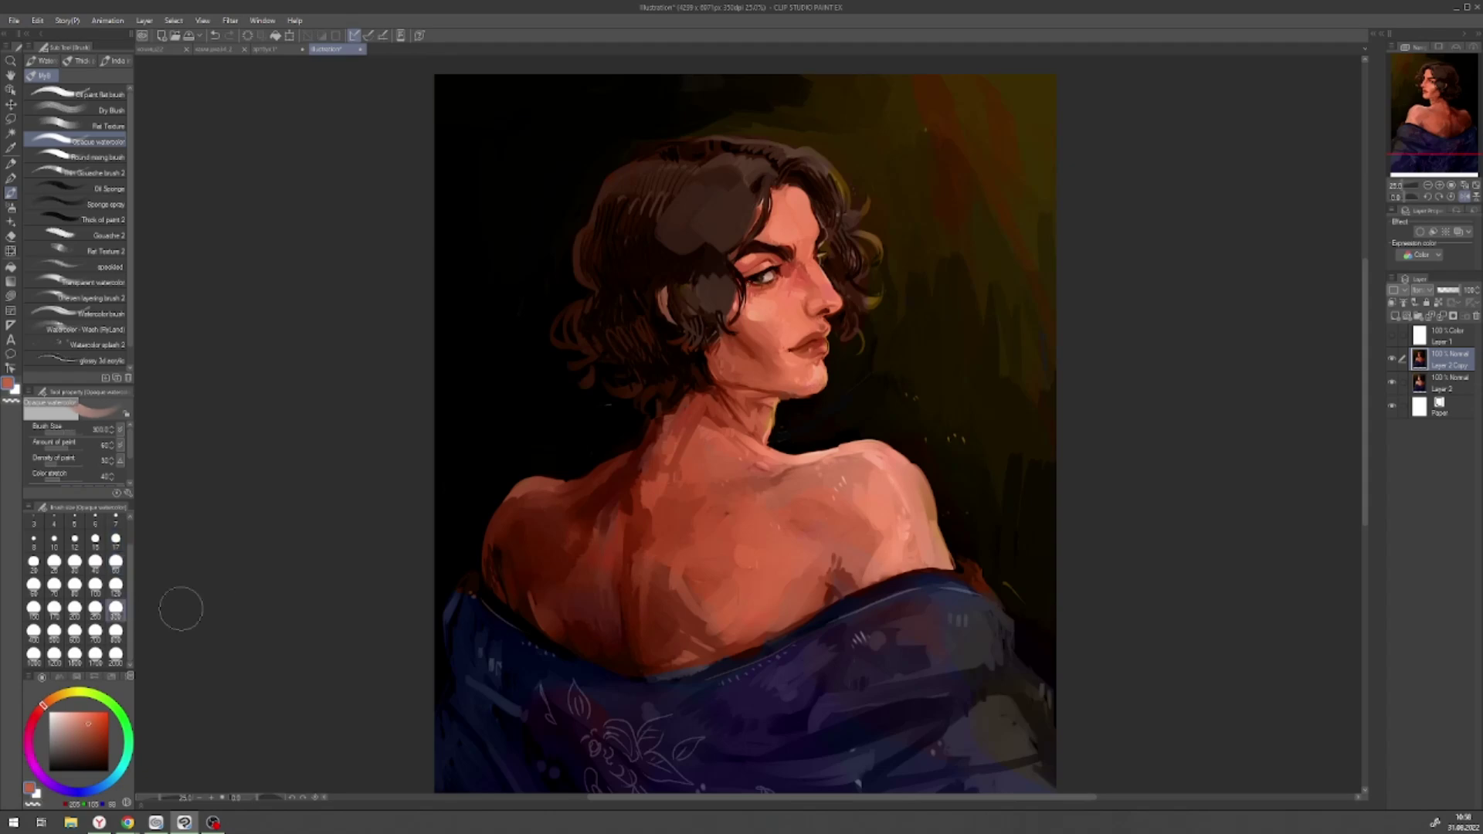
left_click(731, 394, "alt")
left_click(717, 383, "alt")
key("bracketright")
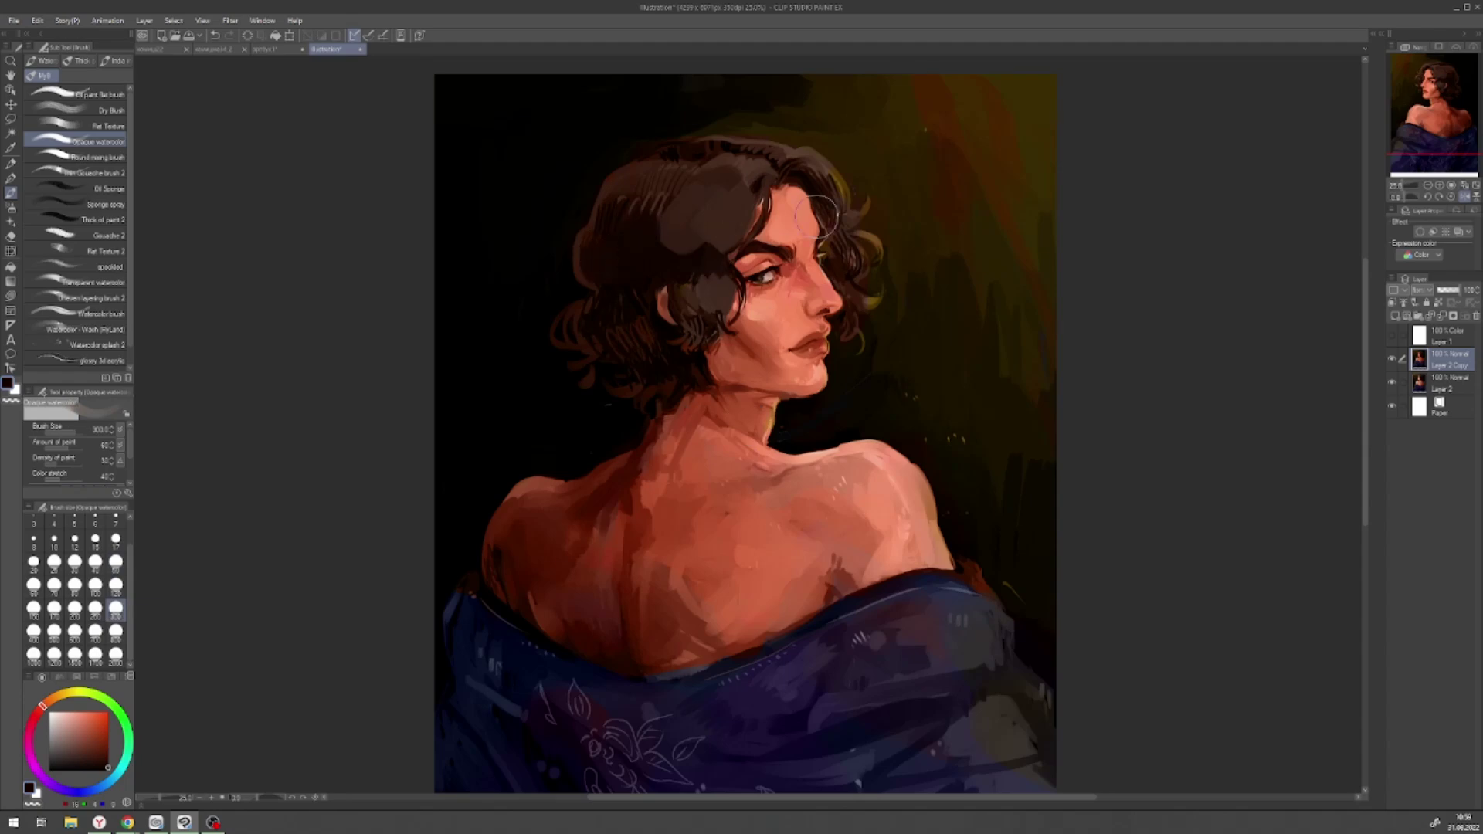
- Lasso a small area at the inner brow, paint it with sampled skin colour and clear the selection
left_click(787, 255, "alt")
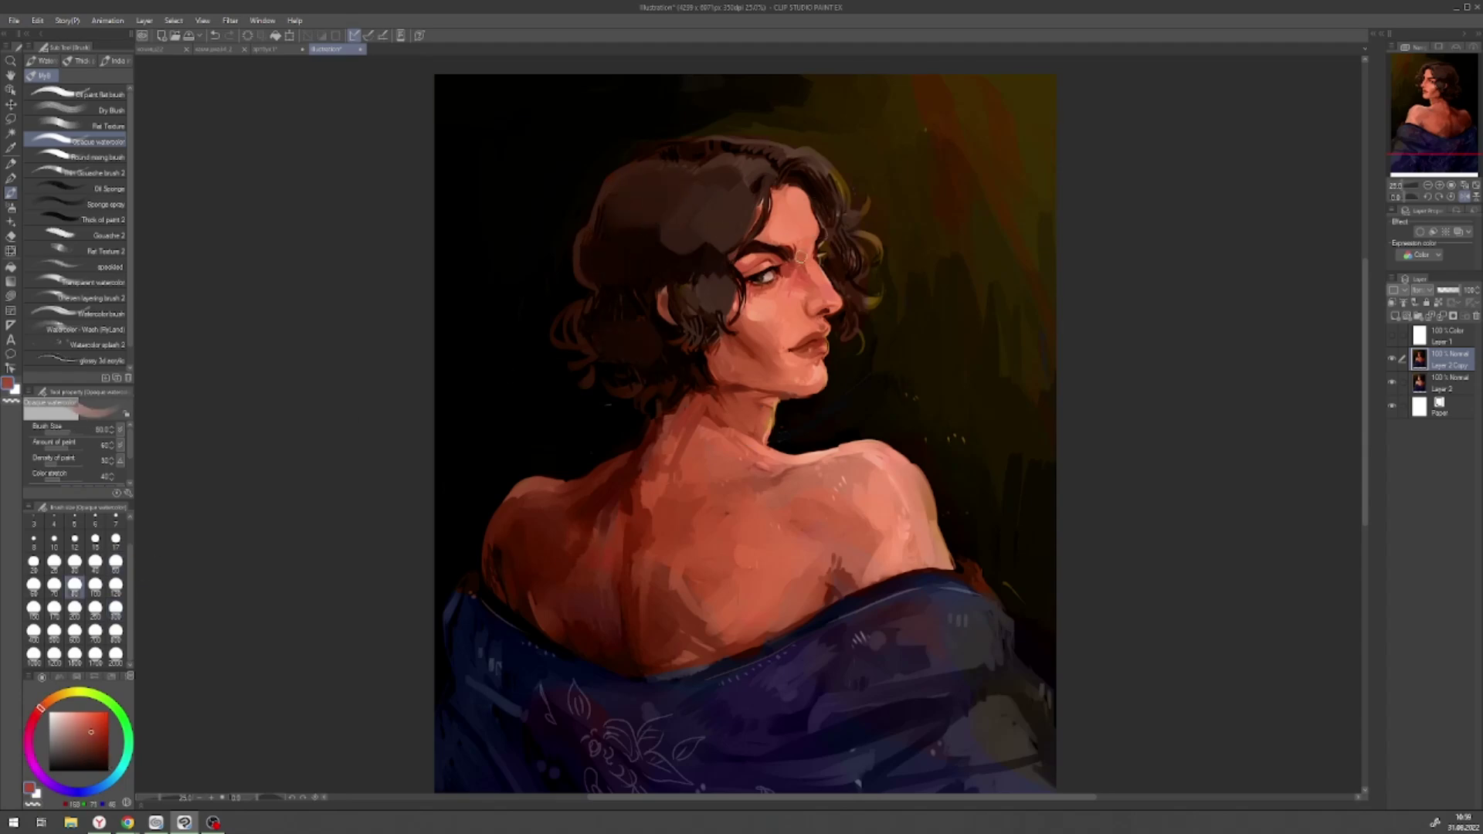
key("m")
left_click_drag(787, 254, 782, 267)
key("b")
key("m")
key("b")
key("ctrl+d")
key("b")
left_click(781, 190, "alt")
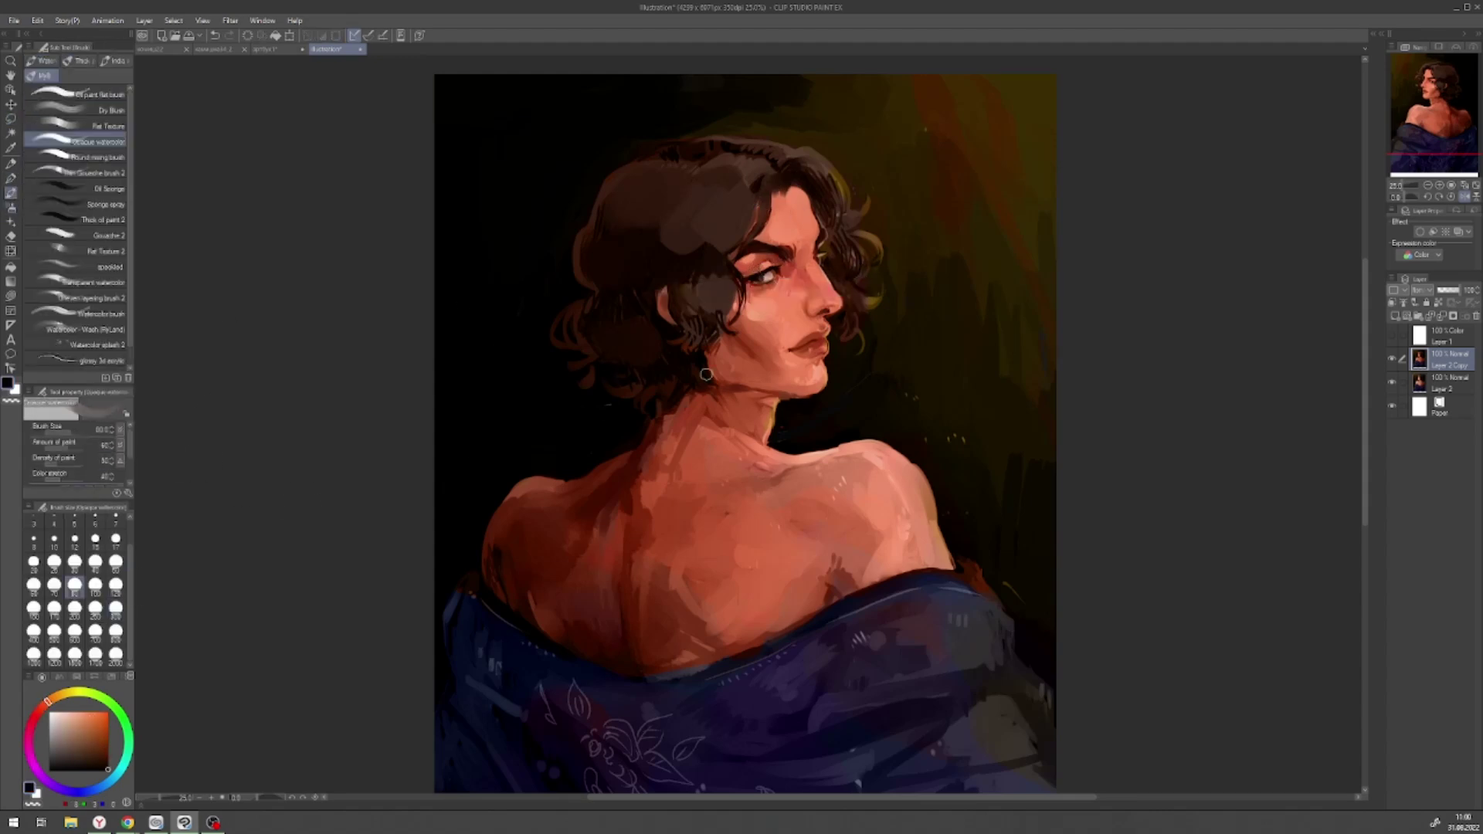
- Adjust the brow and nose bridge with Liquify, then soften the spine shadow with a sampled dark red
key("j")
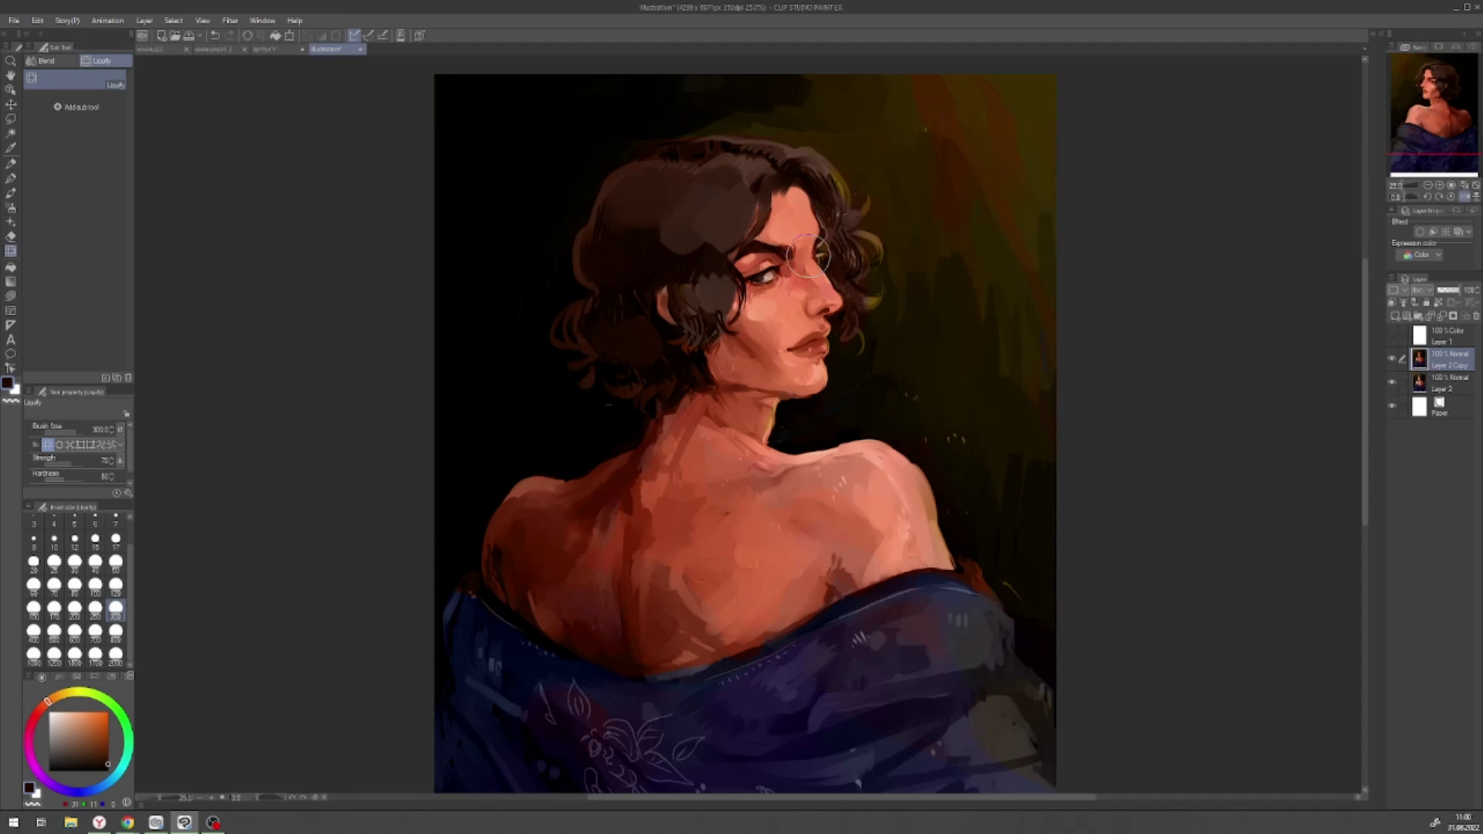
key("b")
left_click(655, 474, "alt")
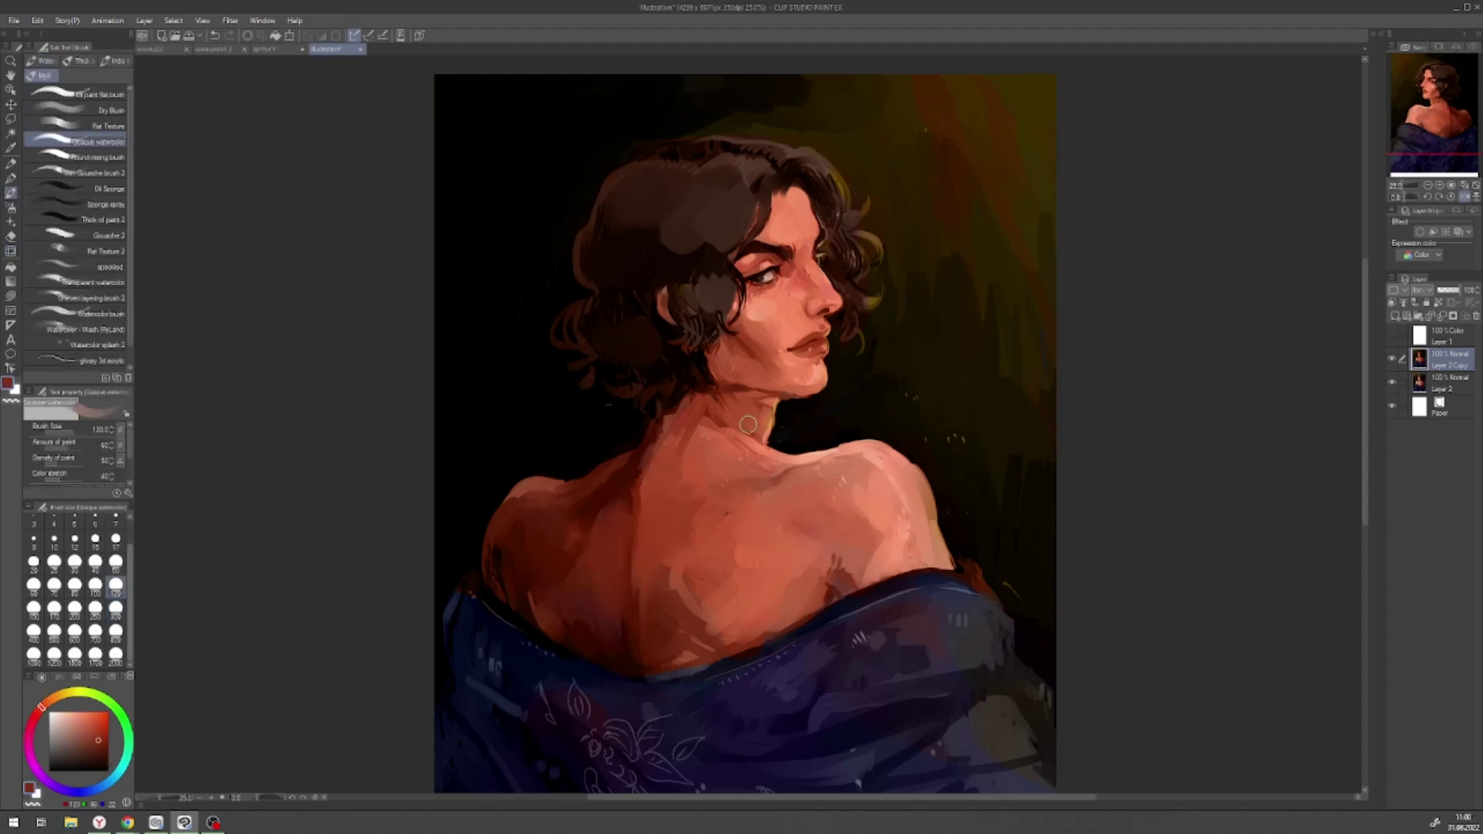
left_click_drag(765, 406, 610, 405)
- Paint the area between nose and lips with the Oil paint flat brush at sizes 17 and 50
key("b")
left_click(664, 312, "alt")
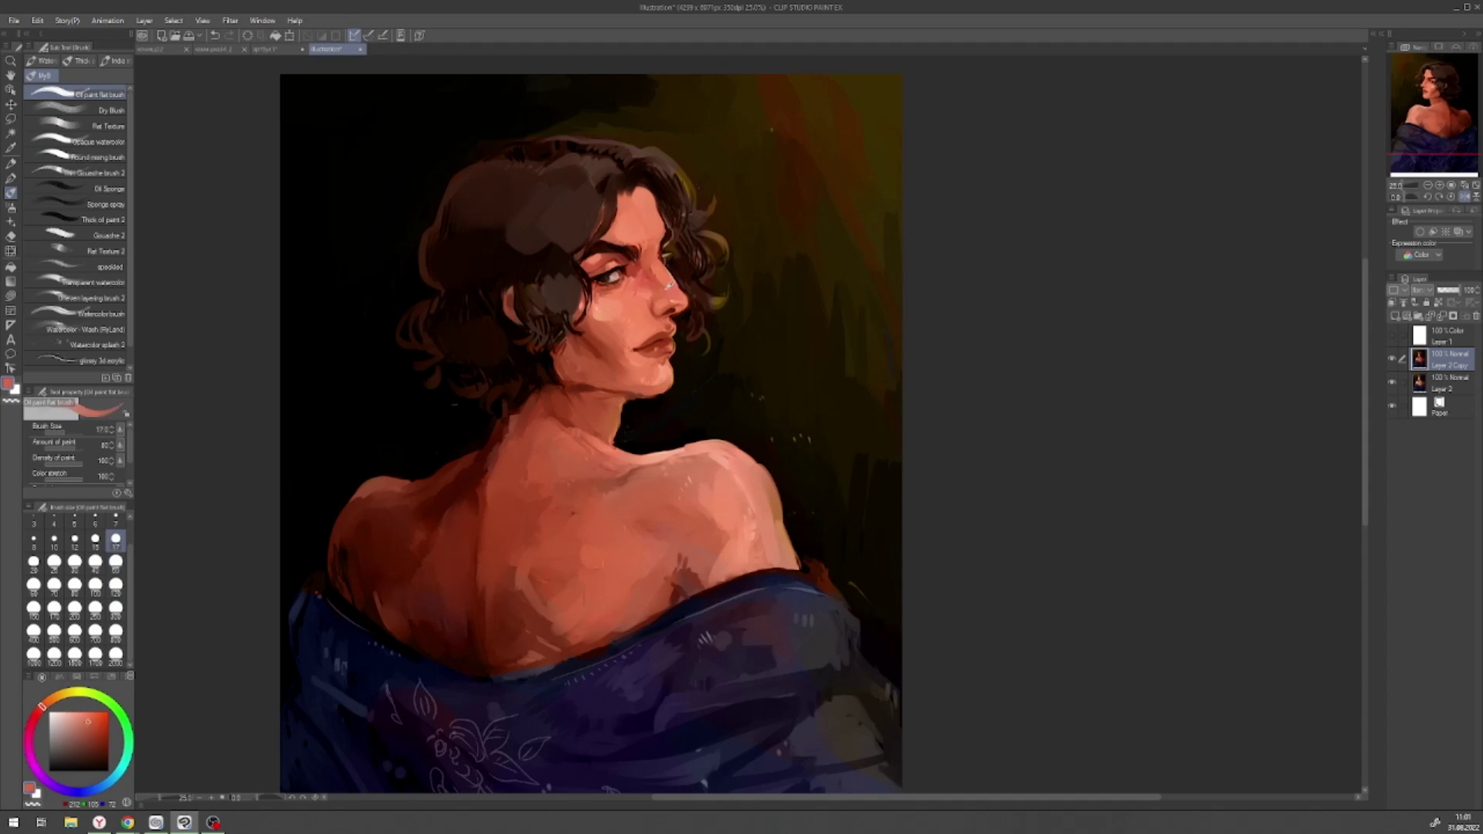
left_click_drag(666, 327, 671, 334)
left_click(116, 568)
left_click_drag(679, 329, 564, 329)
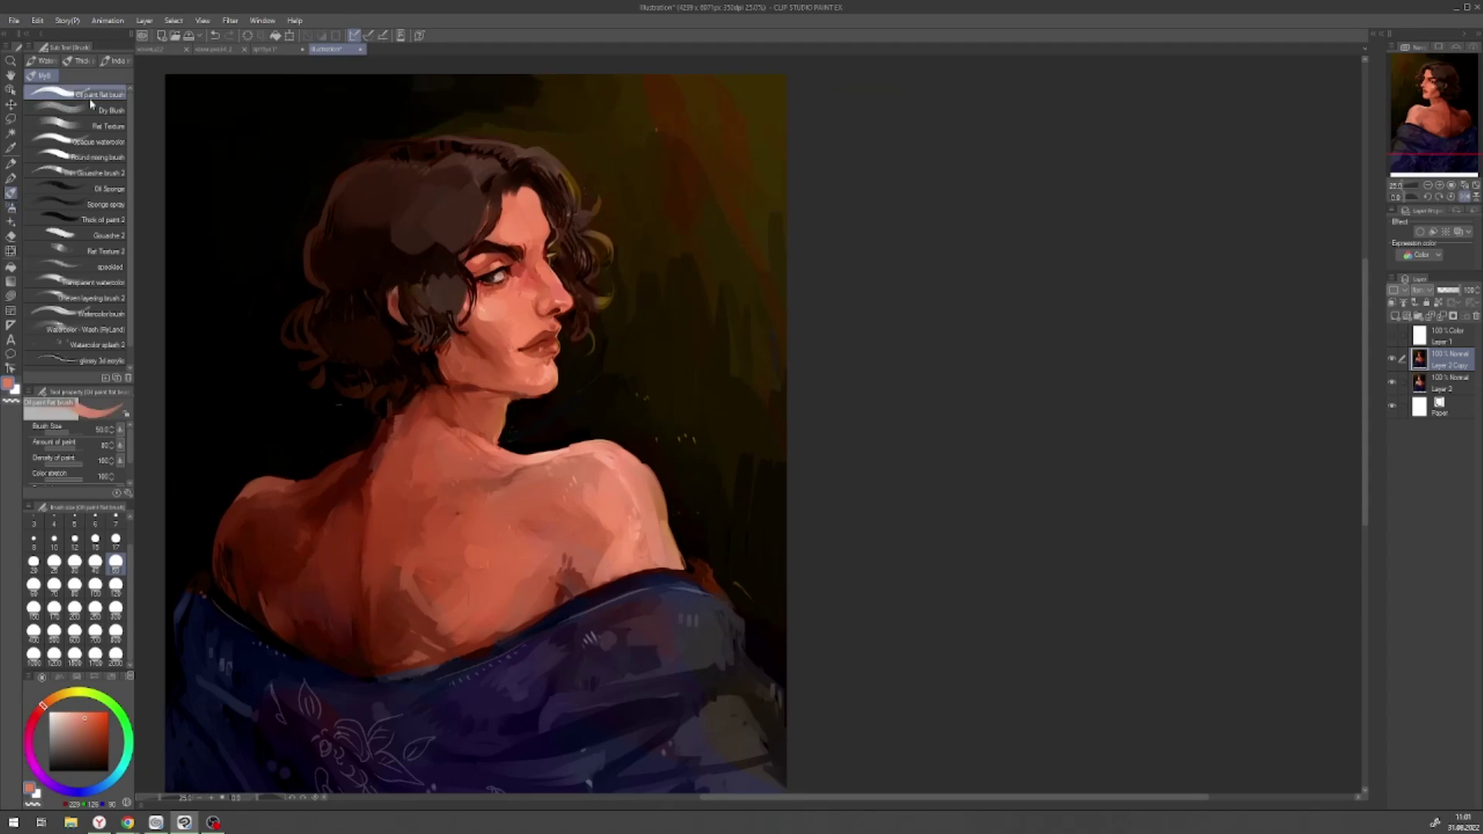
- Repaint the cheek and jaw in light salmon, using the Opaque watercolor brush and the Oil paint flat brush at size 120
left_click(99, 141)
left_click(481, 333, "alt")
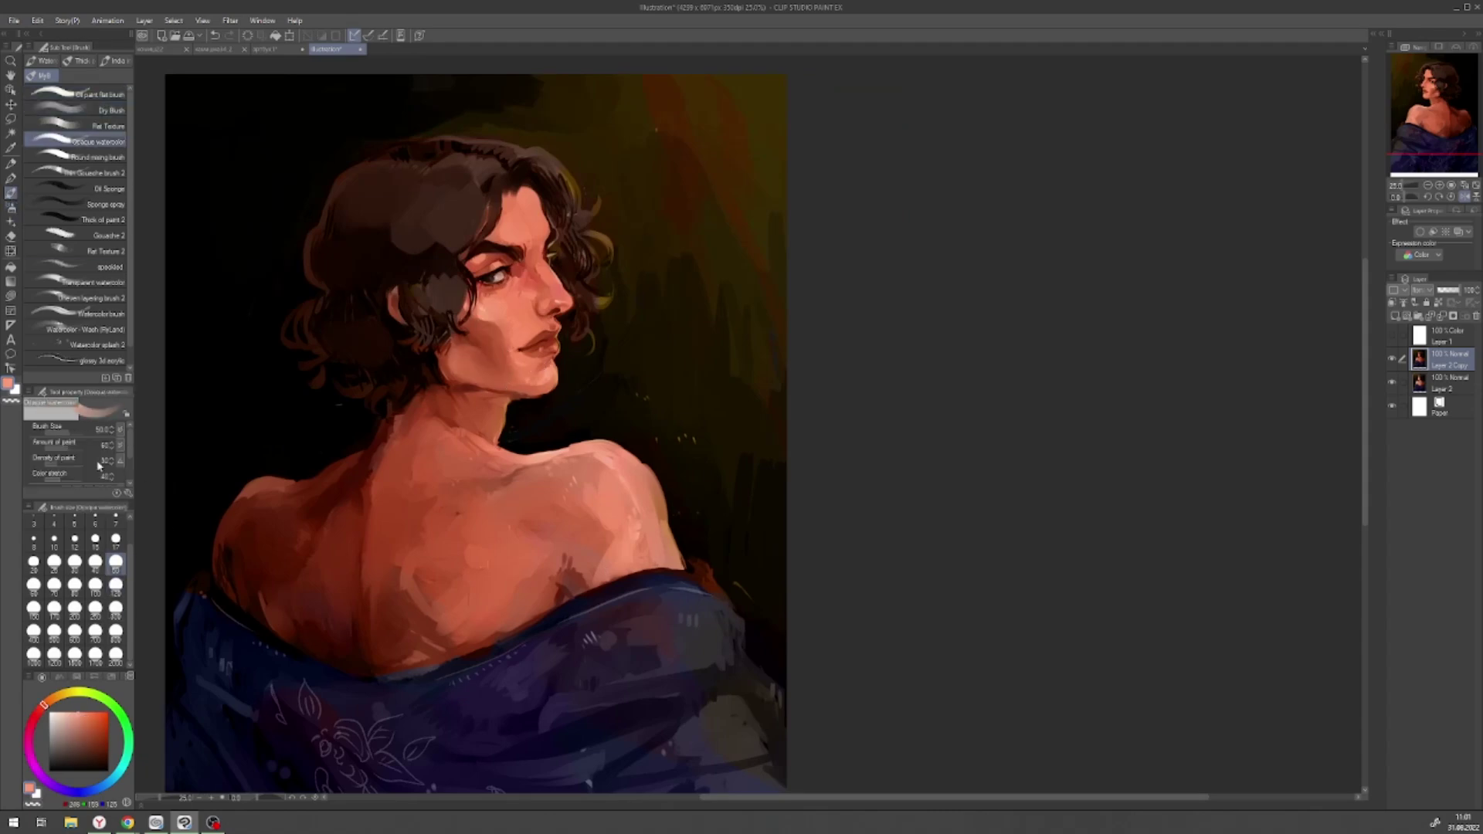
left_click(99, 94)
left_click(1400, 199)
scroll(587, 352, "down", 3)
left_click(116, 584)
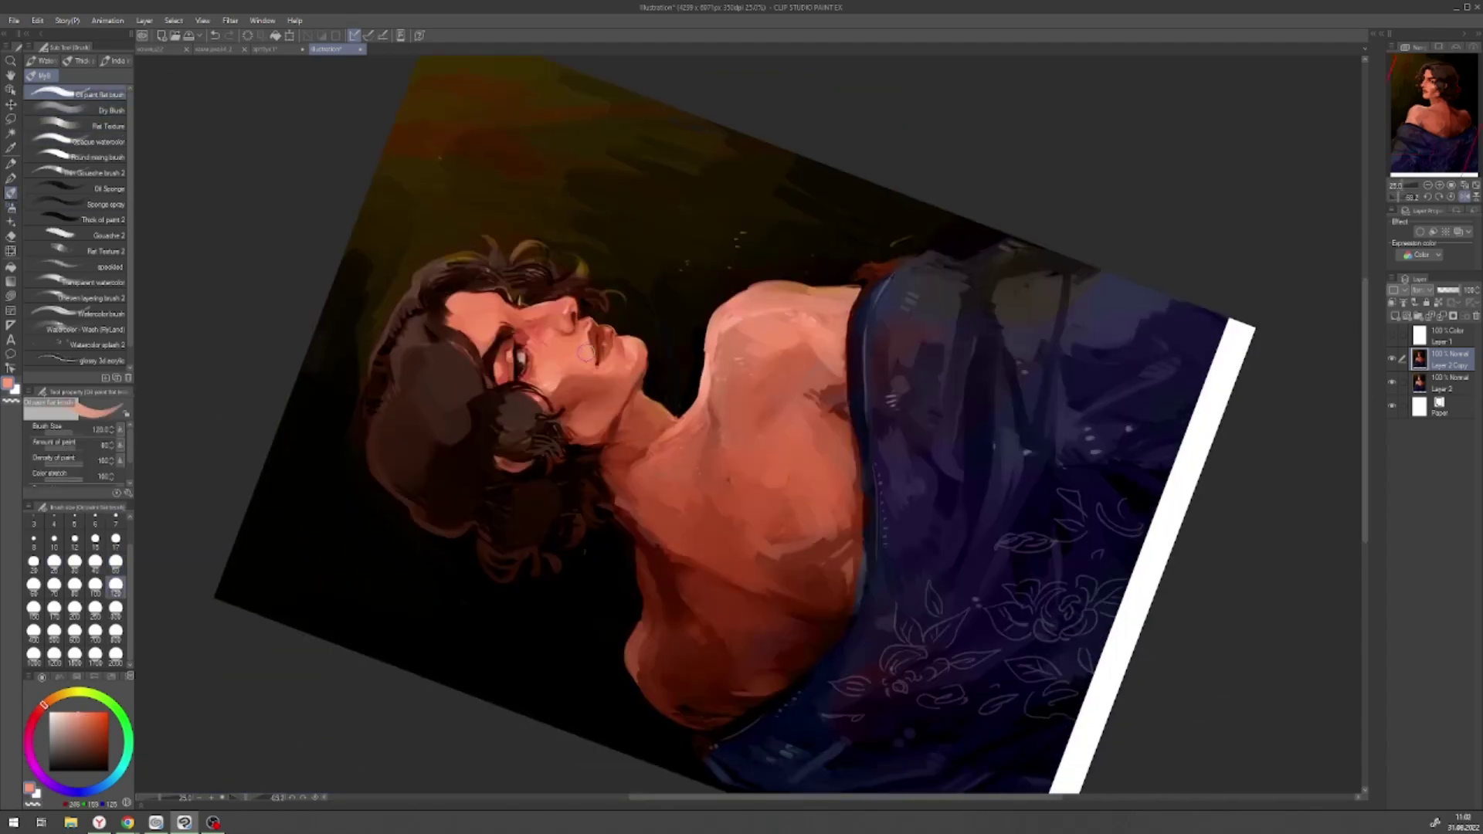
key("@")
left_click_drag(560, 309, 643, 309)
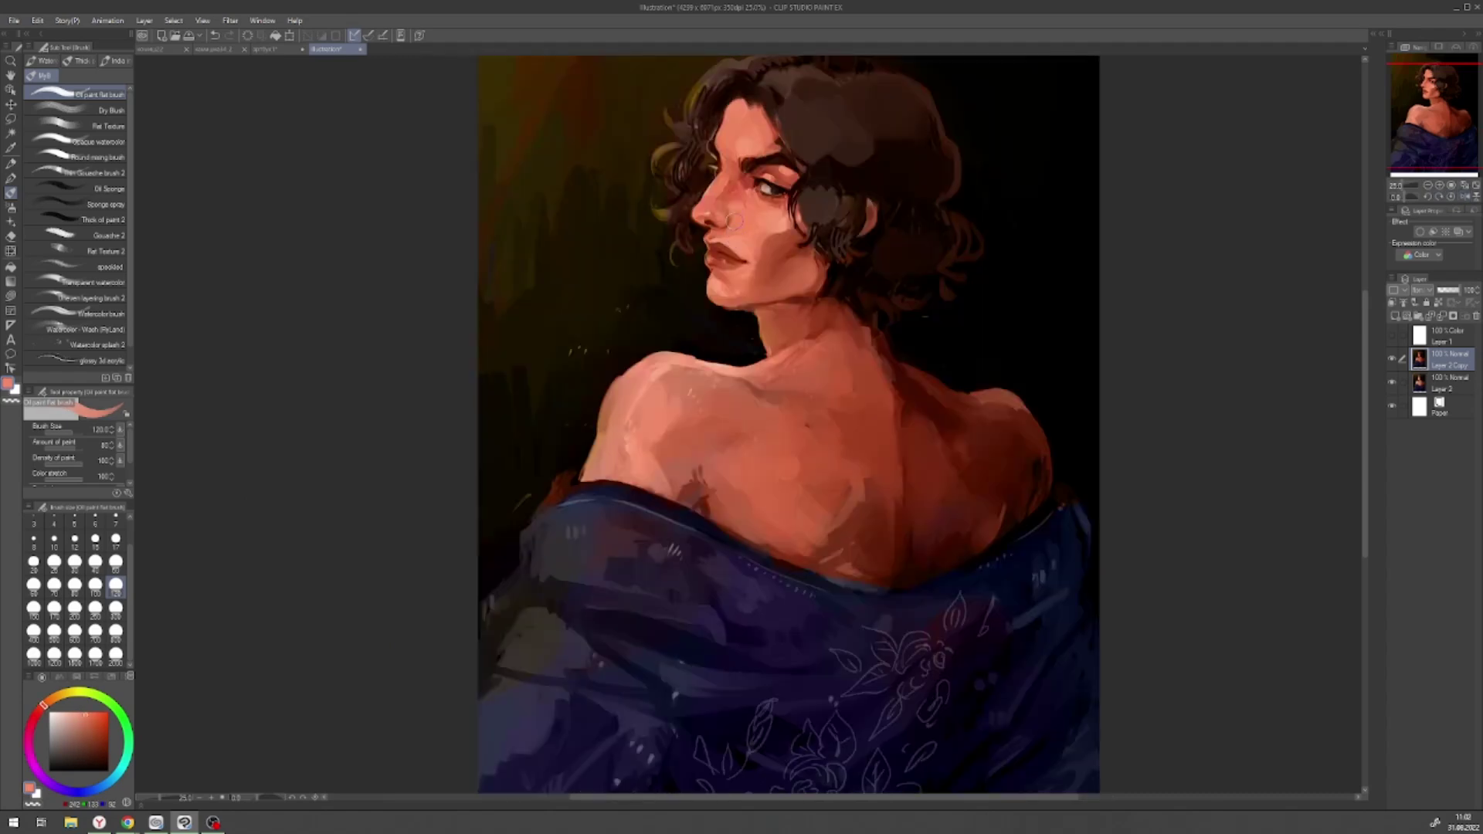
- Blend the facial skin planes with the Opaque watercolor brush at size 120
left_click_drag(730, 270, 619, 270)
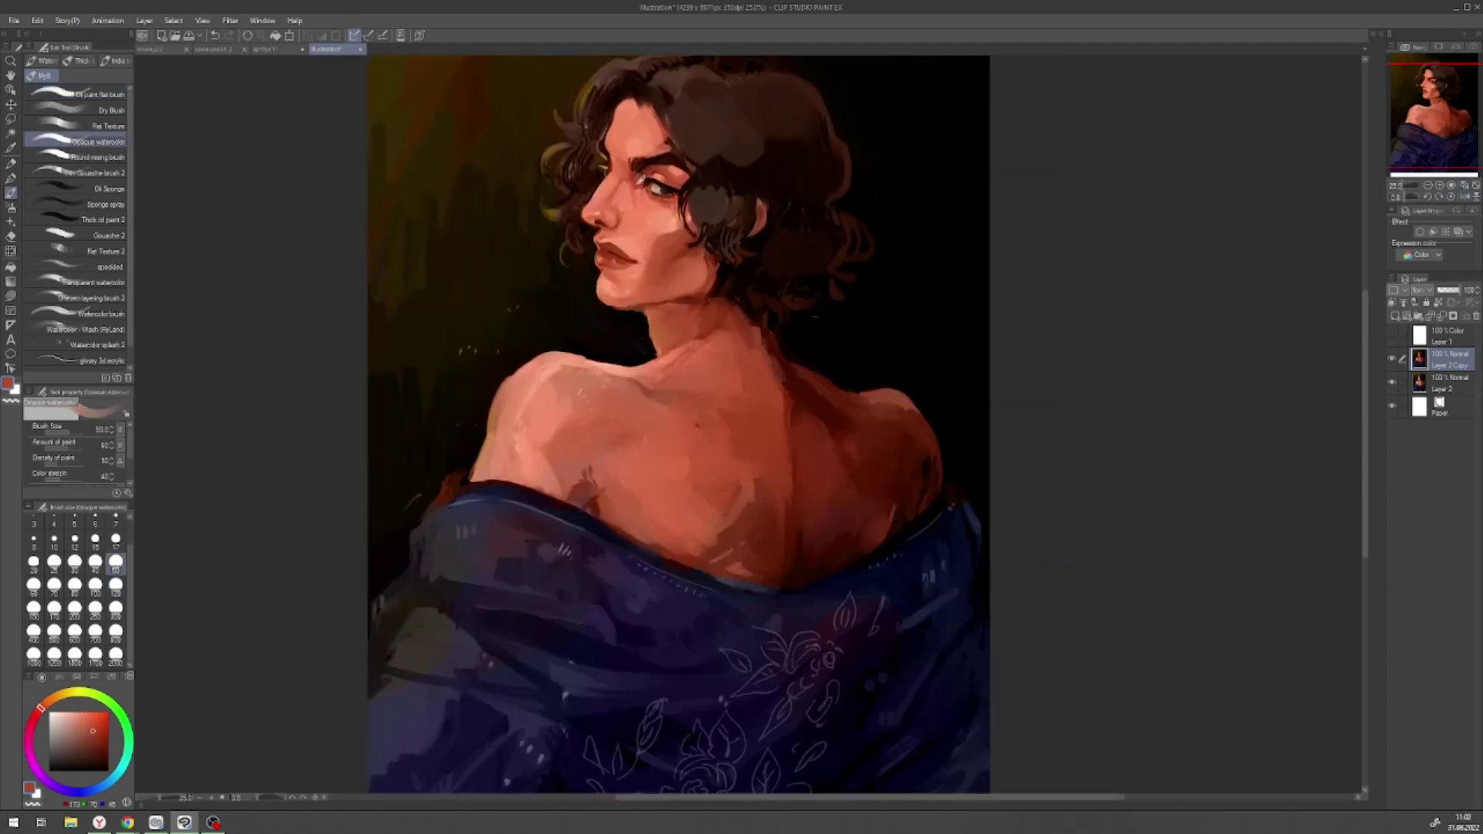
left_click(116, 584)
left_click_drag(641, 154, 660, 205)
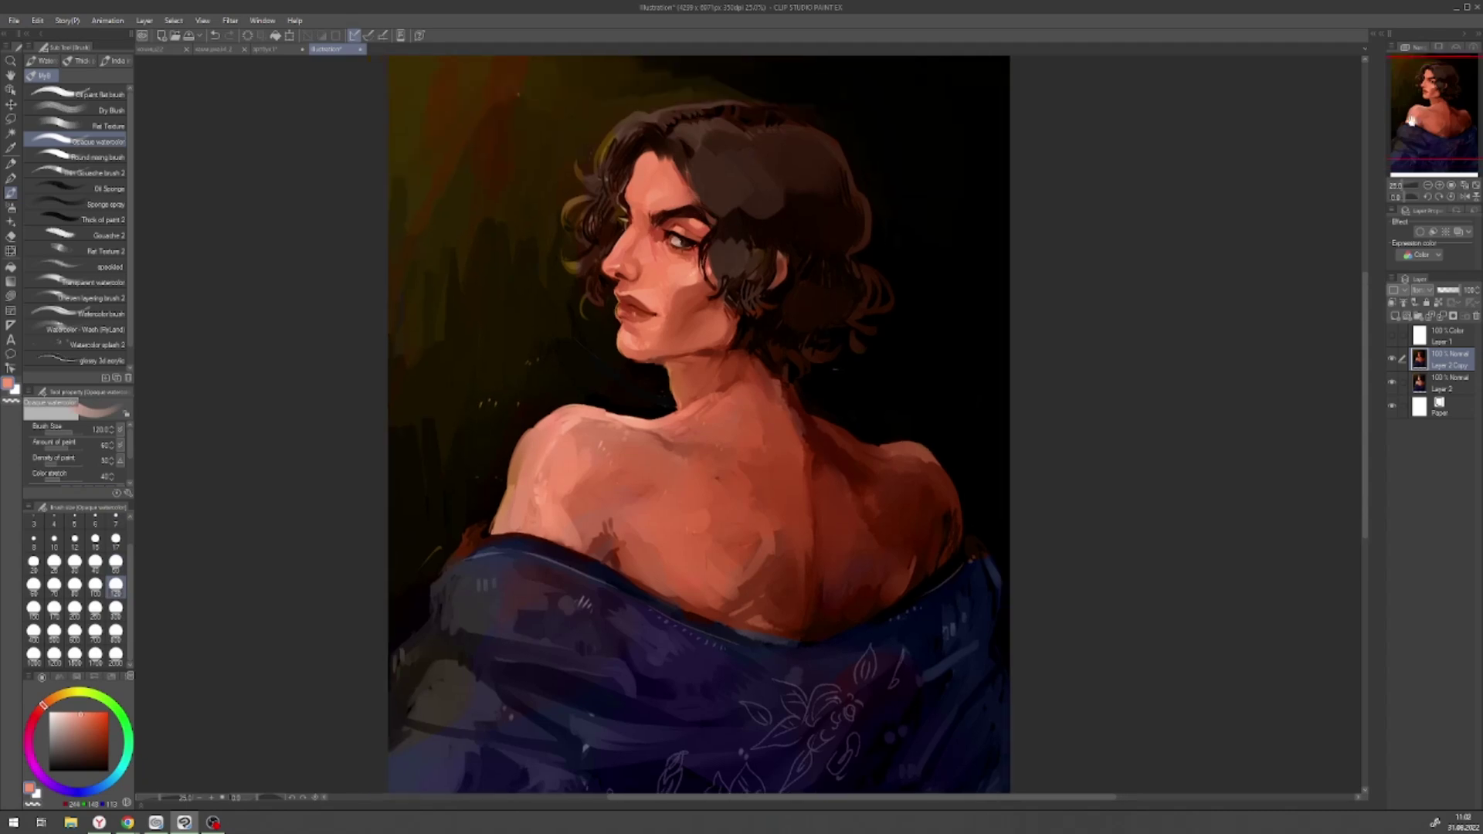
key("bracketleft")
key("bracketleft")
key("bracketleft")
key("bracketleft")
key("bracketleft")
key("bracketright")
key("bracketright")
key("bracketright")
key("bracketright")
key("bracketright")
- Touch up the cheek and jaw shadow with a muted greyish tone at brush size 50
key("bracketleft")
key("bracketleft")
key("bracketleft")
key("bracketleft")
key("bracketleft")
left_click(679, 301, "alt")
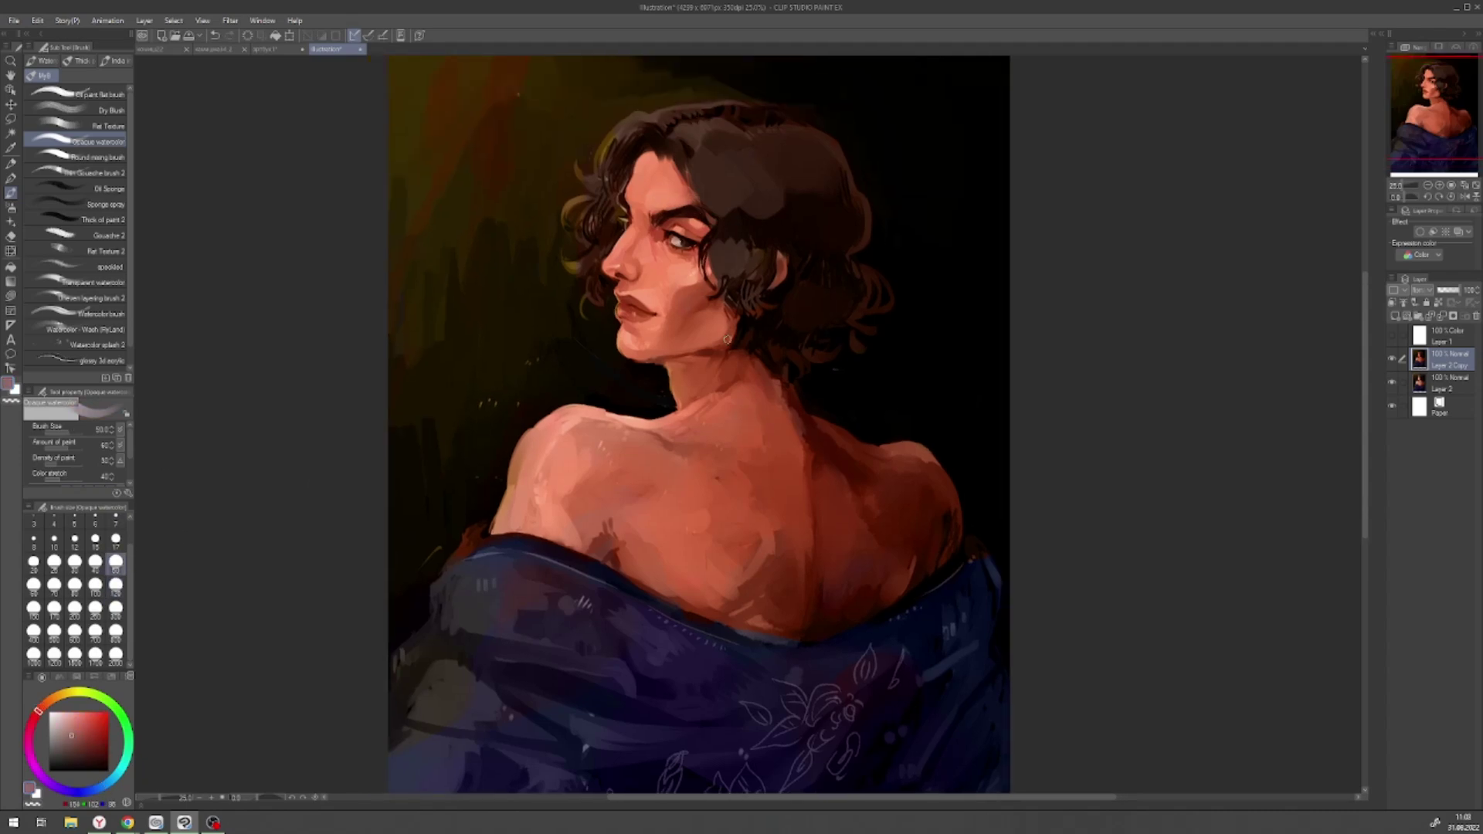
- Rework the shadowed shoulder and the background edge under the chin with sampled dark tones at brush size 120
left_click(942, 526, "alt")
key("bracketright")
key("bracketright")
key("bracketright")
key("bracketright")
key("bracketright")
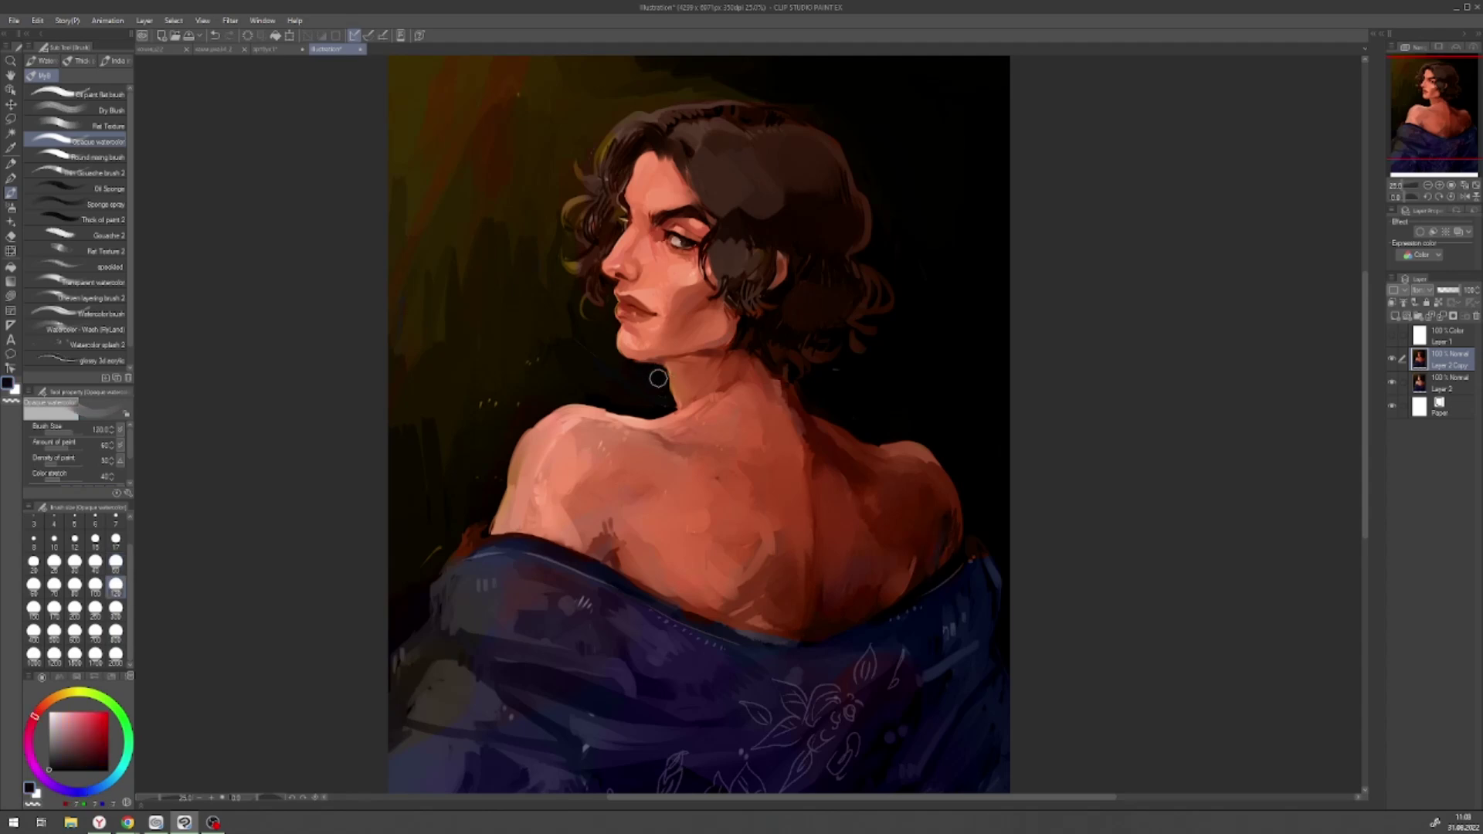
left_click(653, 372, "alt")
- Refine the chin and lower lip with sampled skin colours, using a smaller brush
key("bracketleft")
key("bracketleft")
key("bracketleft")
key("bracketleft")
key("bracketleft")
left_click(631, 340, "alt")
key("bracketleft")
key("bracketleft")
key("bracketleft")
key("bracketleft")
key("bracketleft")
left_click(641, 322, "alt")
- Smooth the forehead with a sampled salmon tone at brush size 120
key("bracketright")
key("bracketright")
key("bracketright")
key("bracketright")
key("bracketright")
left_click(672, 169, "alt")
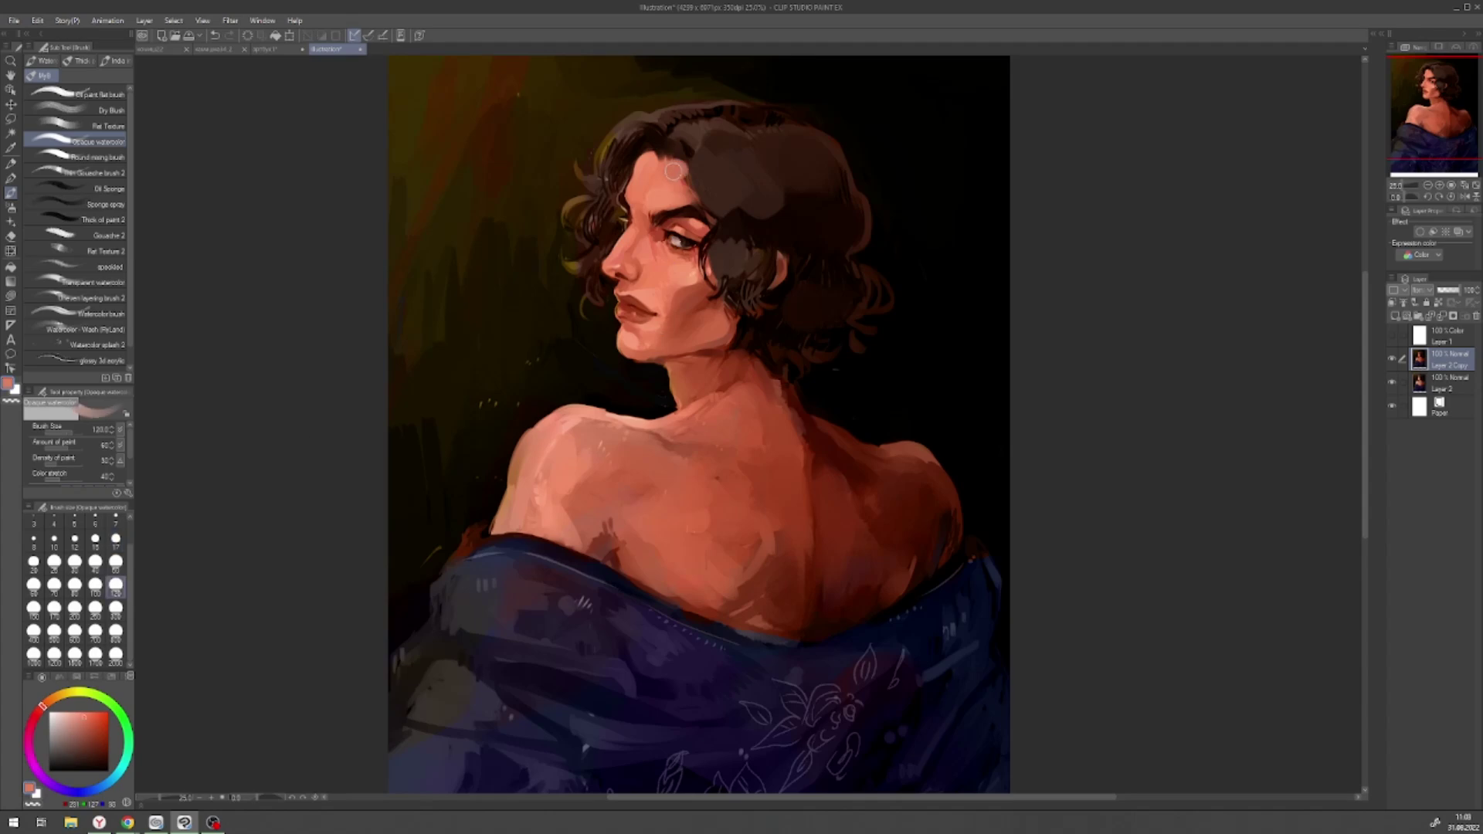
- Add reddish brown strokes around the inner eye and nose with the Oil paint flat brush at size 120
key("b")
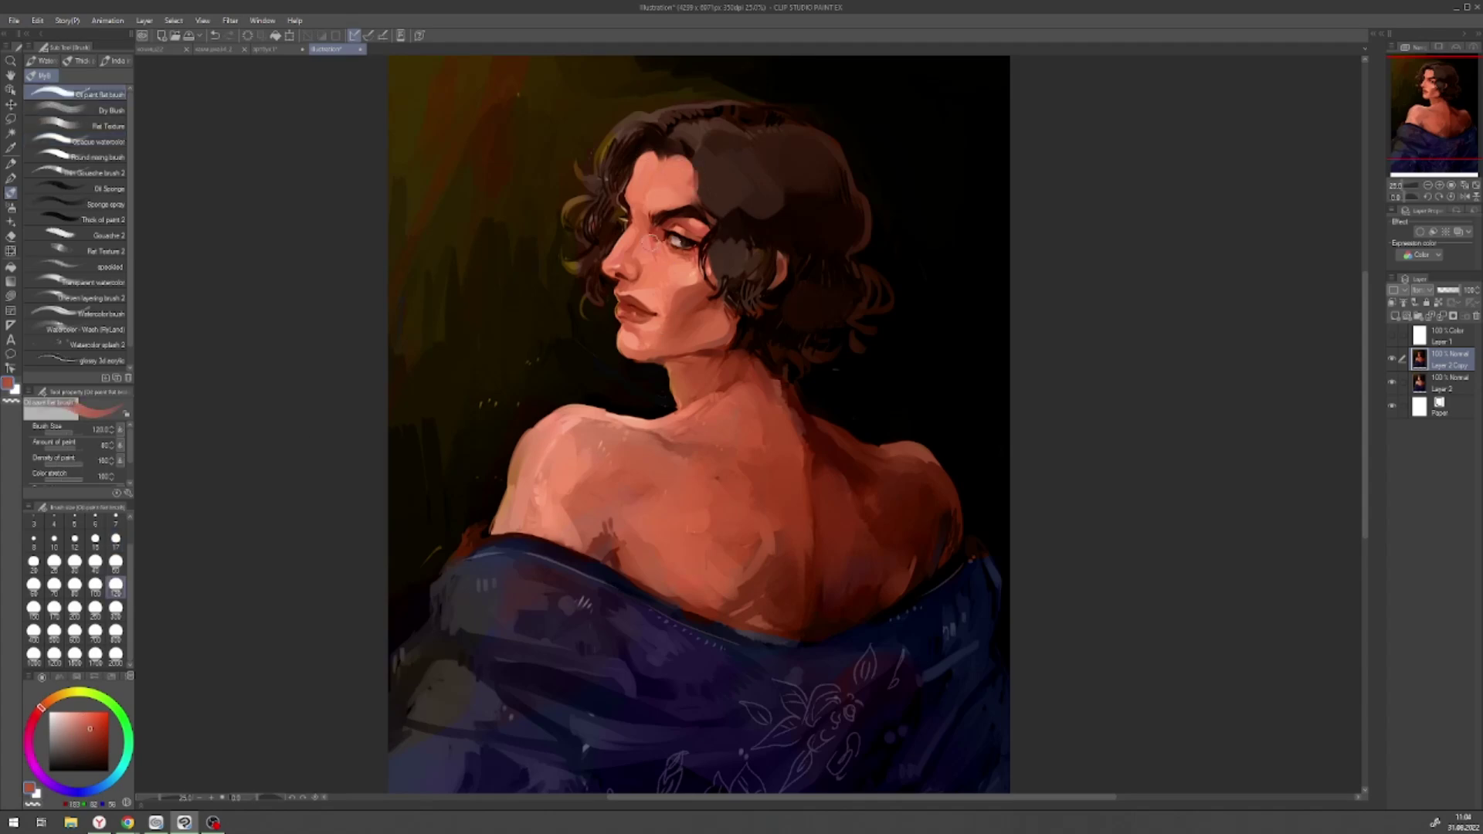
key("minus")
key("minus")
key("minus")
key("minus")
key("minus")
- Draw fine dark detail lines with the Atenous Hard pencil and mirror the canvas view
key("p")
left_click(529, 425, "alt")
key("ctrl+at")
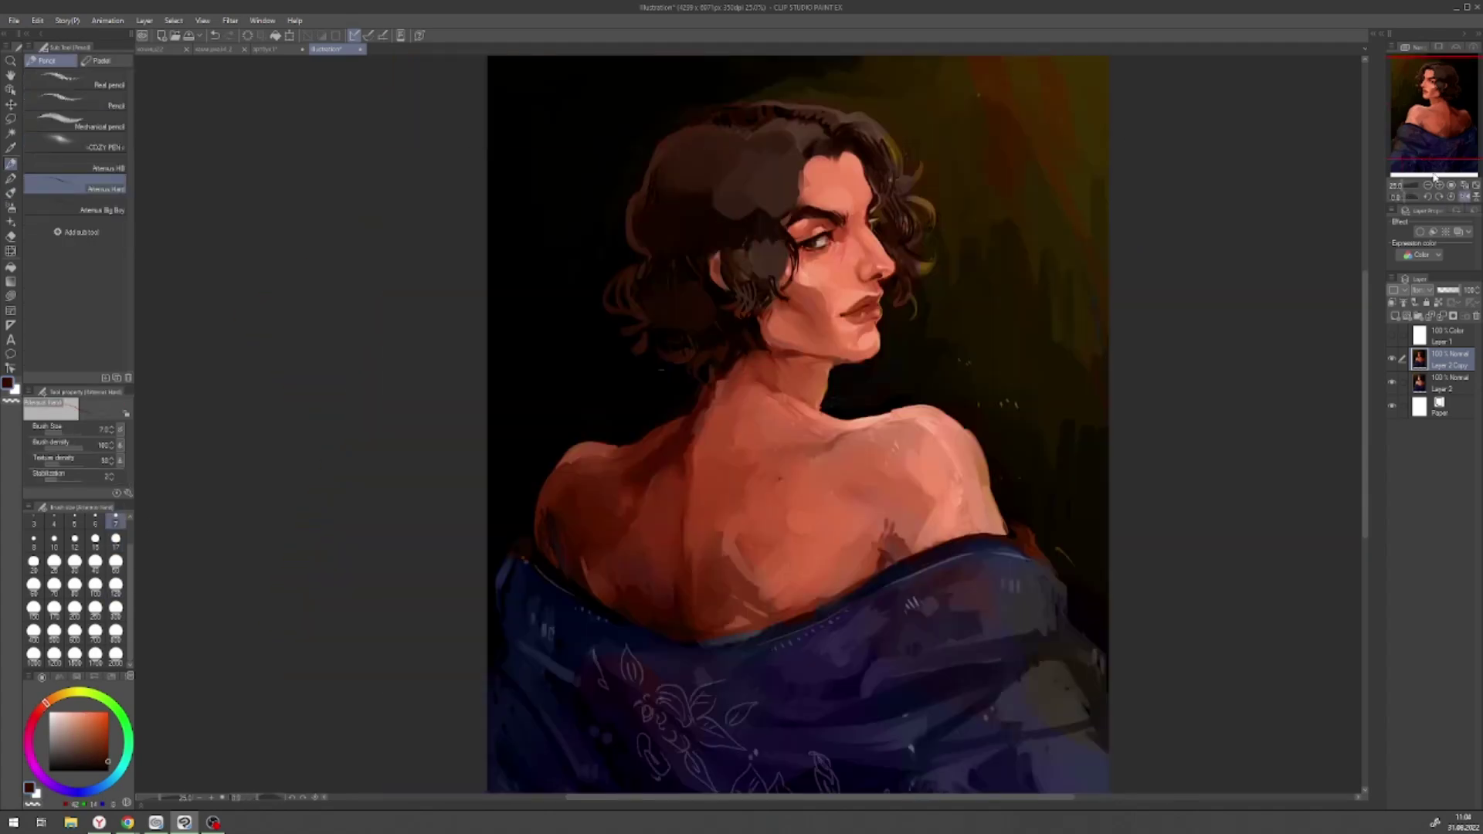
- Strengthen the eyebrow and upper eyelid in dark brown, using the Oil paint flat brush at size 50
key("b")
key("bracketright")
key("bracketright")
key("bracketright")
key("bracketright")
key("bracketright")
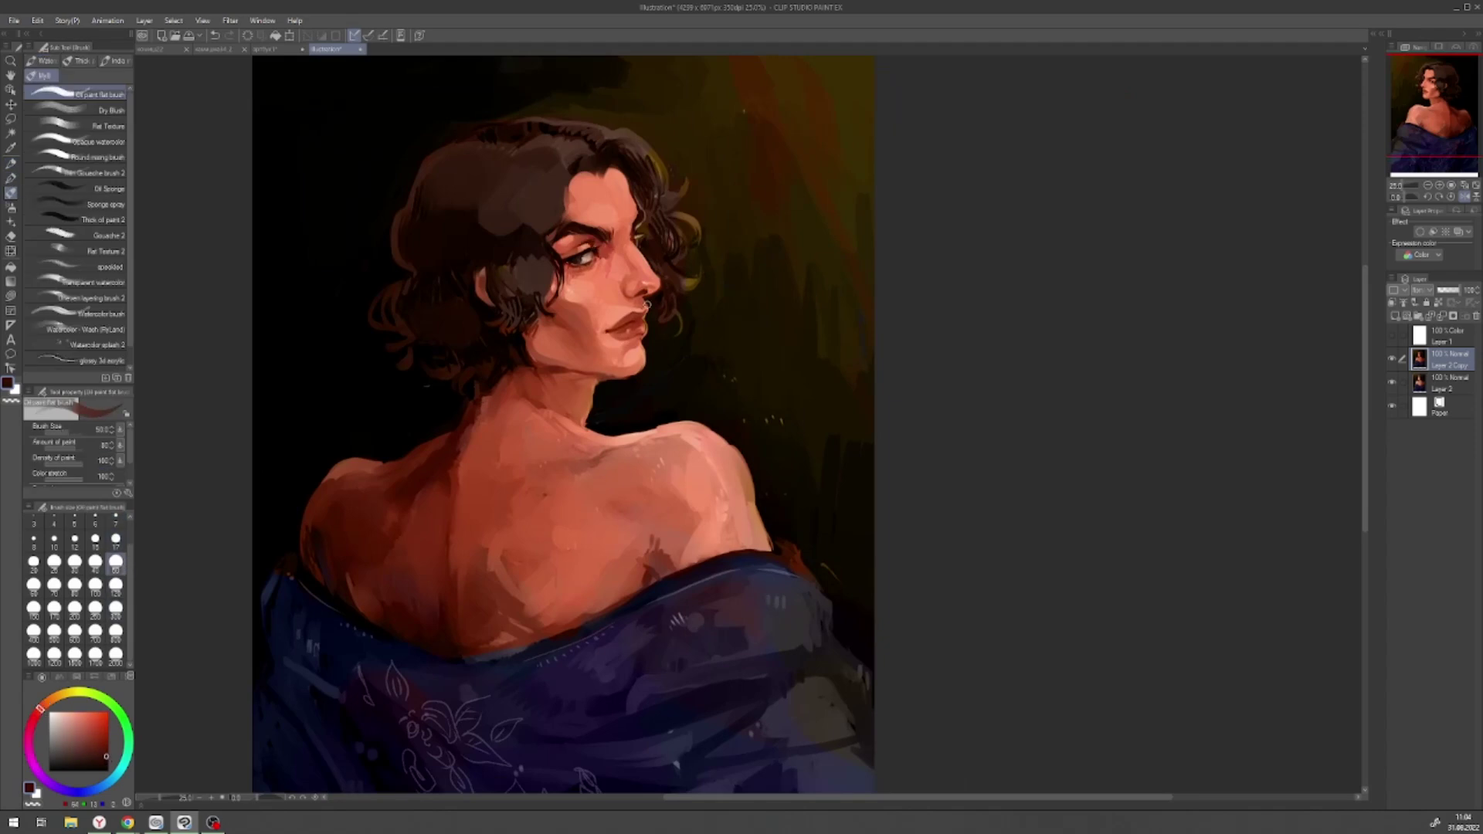
- Repaint the nose and cheek with sampled skin tones, using the Oil paint flat brush at size 120
left_click(644, 298, "alt")
left_click(560, 257, "alt")
key("bracketright")
key("bracketright")
key("bracketright")
key("bracketright")
key("bracketright")
left_click_drag(1252, 201, 516, 404)
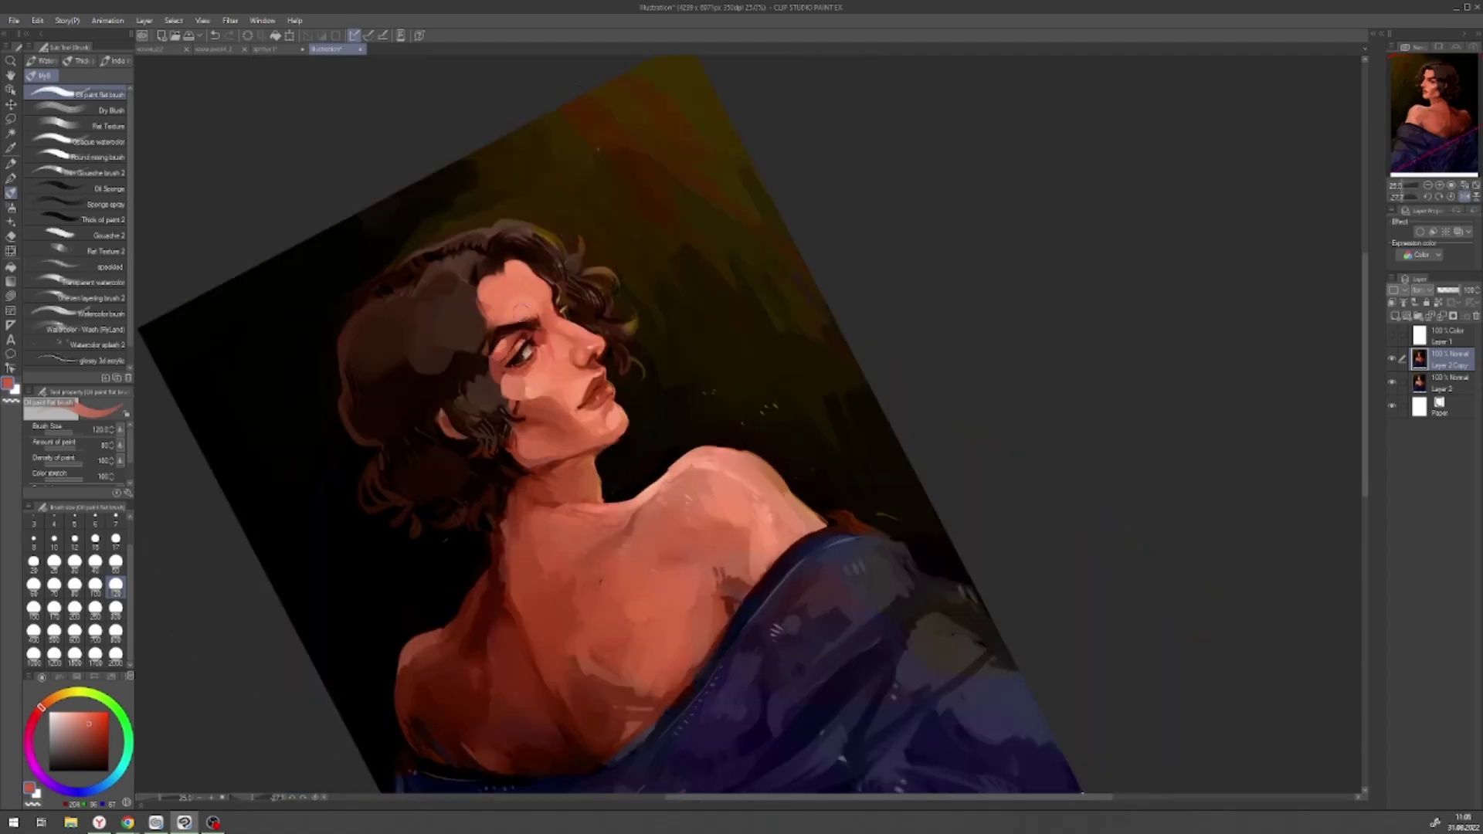
- Simplify the locks over the ear into a dark brown mass with the Opaque watercolor brush at size 120
key("period")
key("period")
key("period")
key("bracketleft")
key("bracketleft")
key("bracketleft")
key("bracketleft")
key("bracketleft")
left_click(1451, 198)
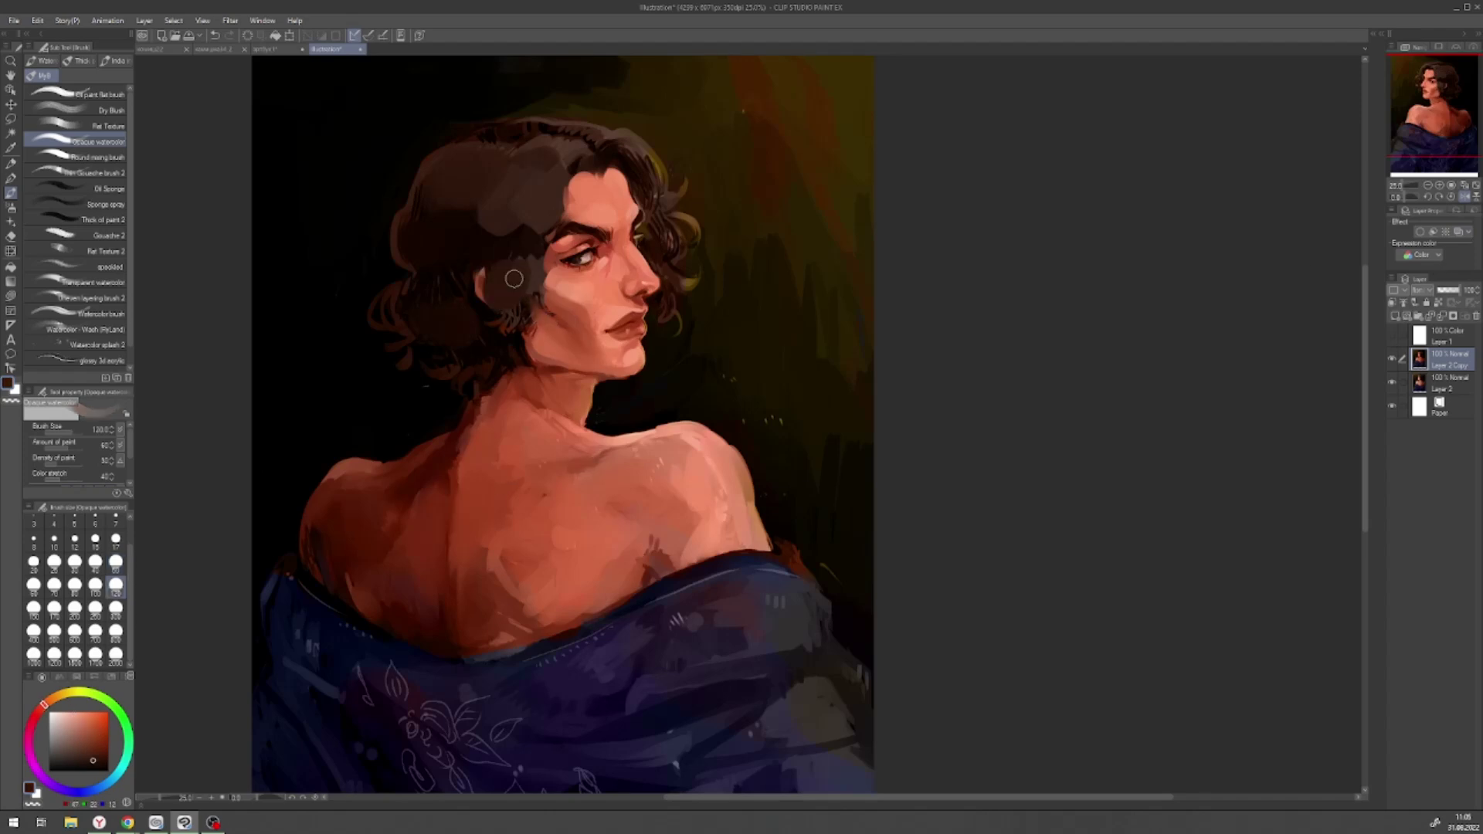
- Mass the hair at the nape in near-black with the Oil paint flat brush, using sizes 50 and 300
key("comma")
key("comma")
key("comma")
key("bracketleft")
key("bracketleft")
key("bracketleft")
key("bracketleft")
key("bracketleft")
left_click(317, 592, "alt")
key("bracketright")
key("bracketright")
key("bracketright")
key("bracketright")
key("bracketright")
key("bracketright")
key("bracketright")
key("bracketright")
key("bracketright")
key("bracketright")
- Darken the front locks above the forehead with a sampled dark tone at brush size 120 and mirror the canvas view
left_click(641, 176, "alt")
key("bracketleft")
key("bracketleft")
key("bracketleft")
key("bracketleft")
key("bracketleft")
key("h")
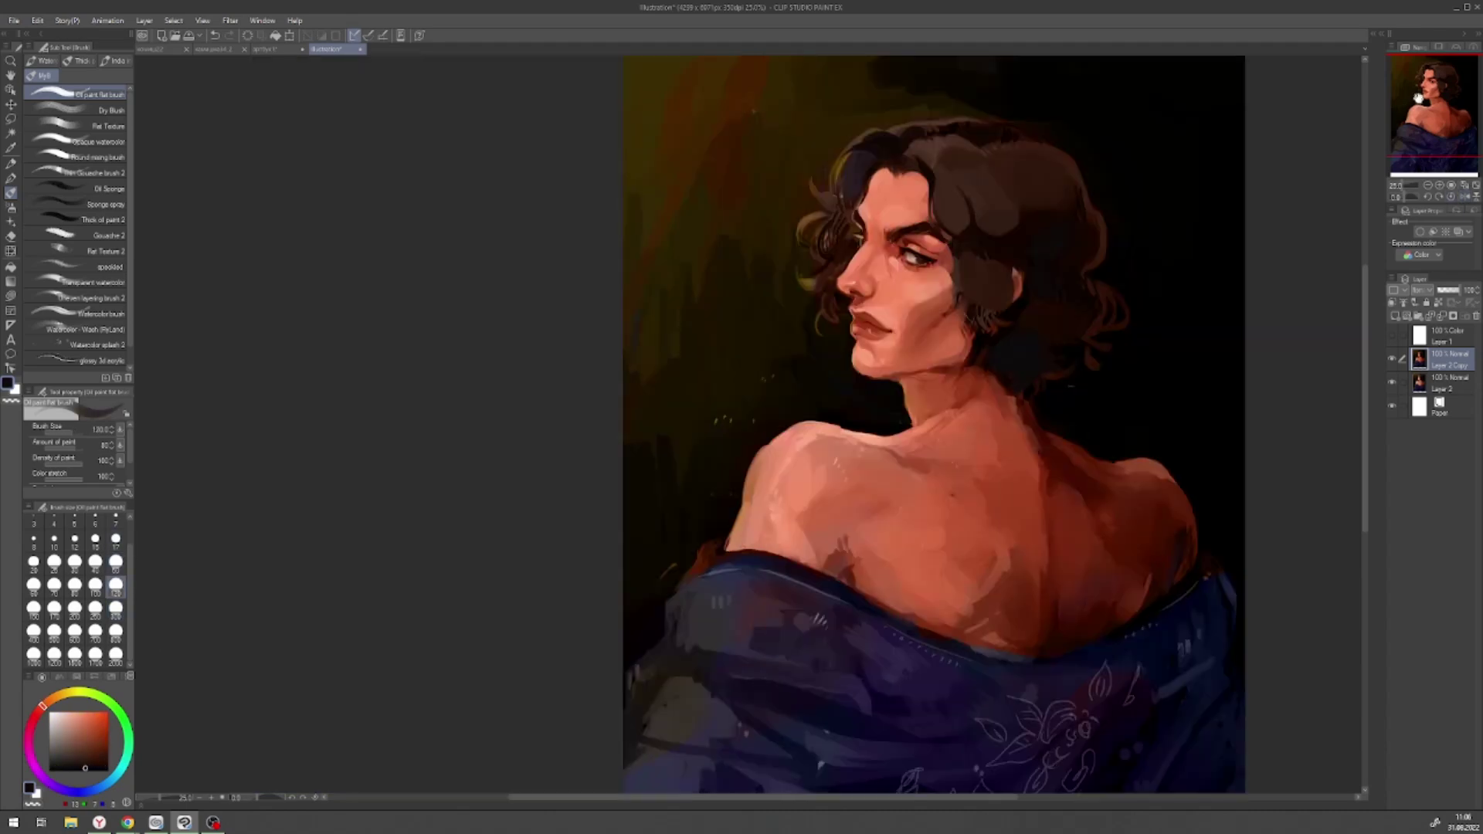
- Warm the face with a sampled red using the Soft airbrush, and deepen the dark accents with the Oil paint flat brush at size 50
left_click_drag(942, 293, 641, 289)
key("b")
left_click(639, 289, "alt")
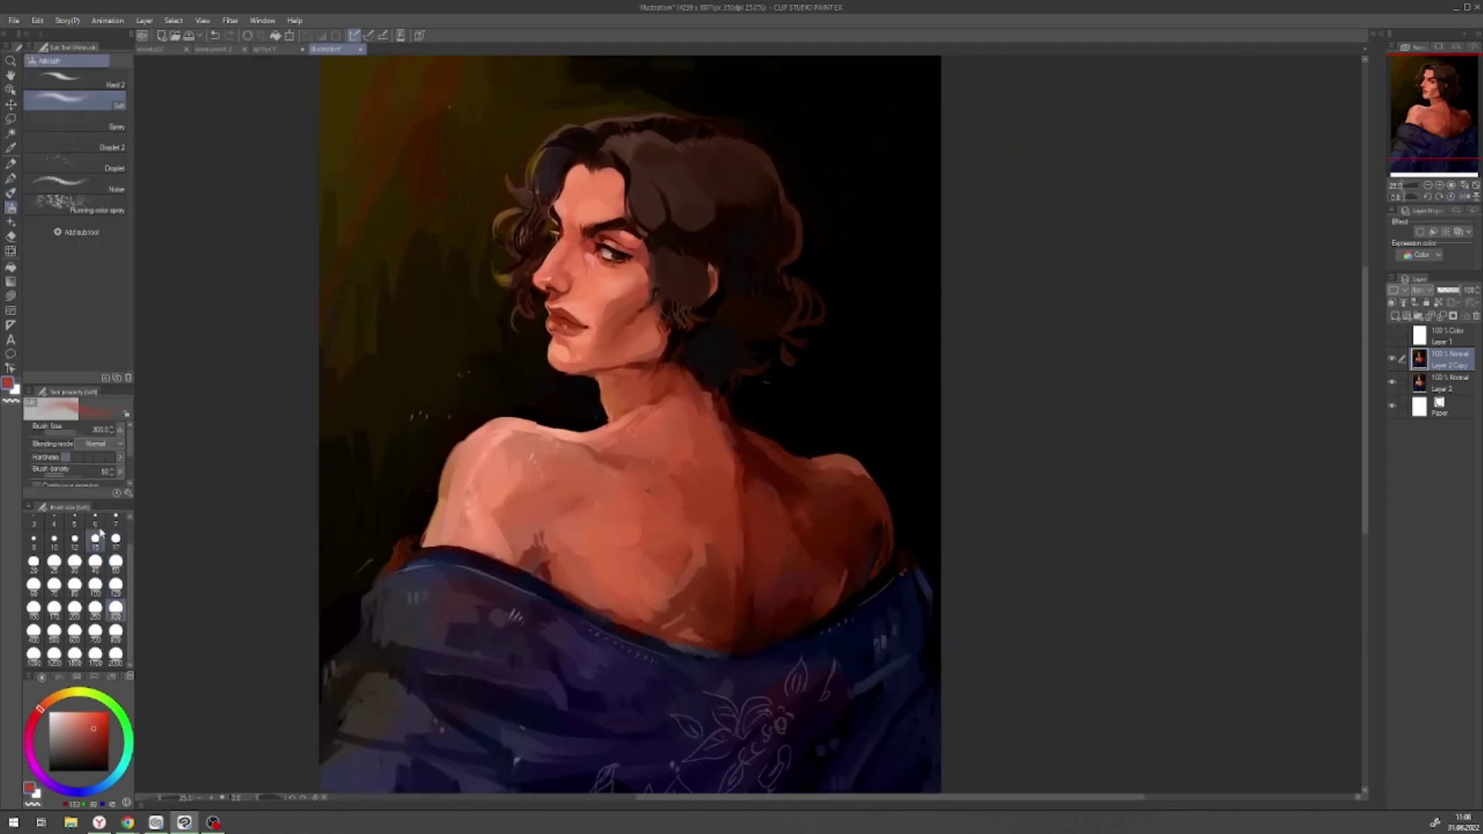
key("j")
key("b")
left_click(553, 370, "alt")
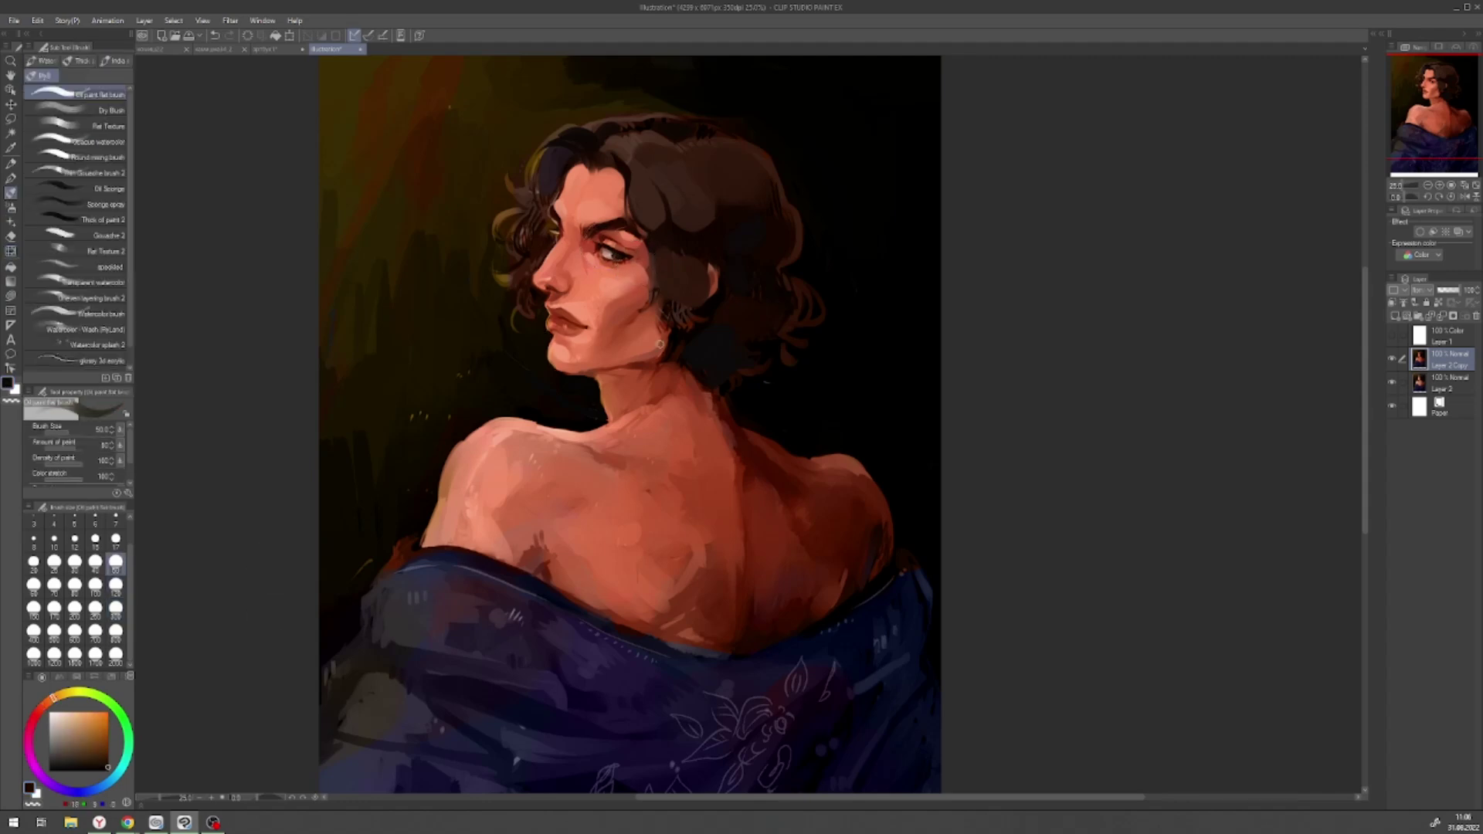
- Paint dark brown locks sweeping across the crown with the Oil paint flat brush at sizes 300 and 120
left_click(649, 271, "alt")
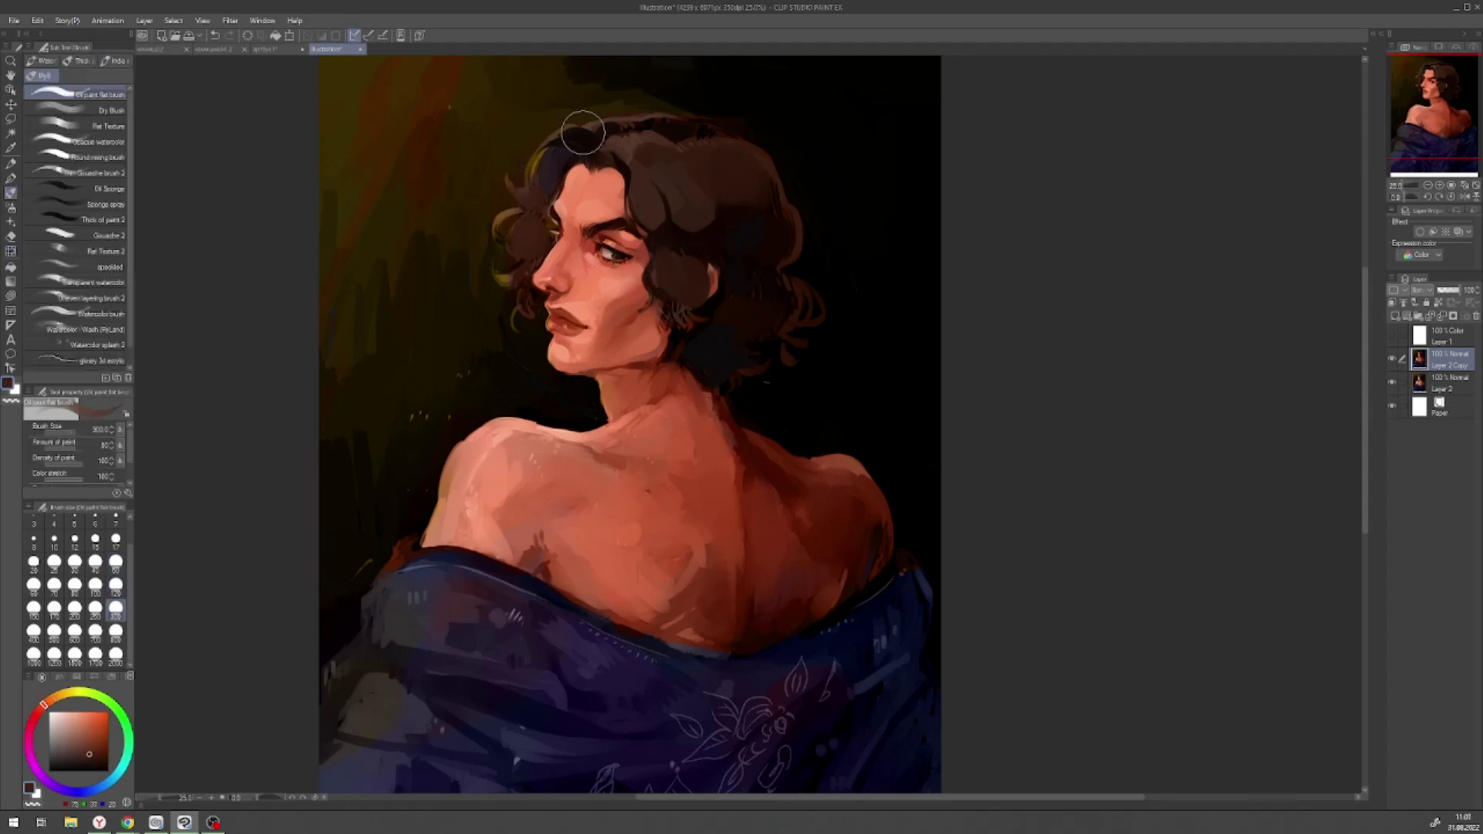
key("bracketright")
key("bracketright")
key("bracketright")
key("bracketright")
key("bracketright")
mouse_move(663, 199)
left_mouse_down()
mouse_move(672, 146)
mouse_move(754, 146)
left_mouse_up()
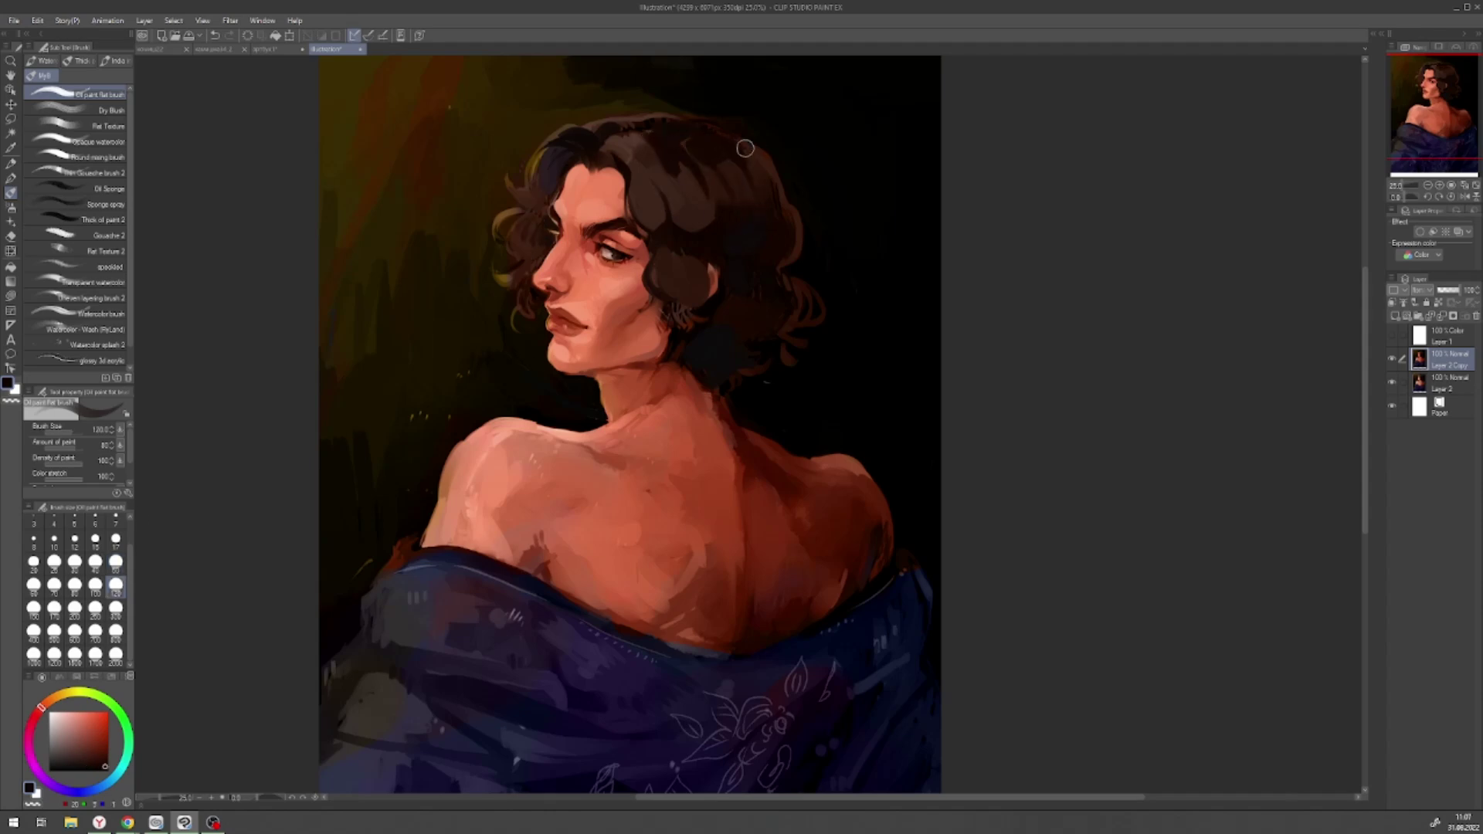
left_click(680, 127, "alt")
- Touch up the temple hair and the ear with sampled tones at brush size 50, and mirror the canvas view
left_click(555, 206, "alt")
key("bracketleft")
key("bracketleft")
key("bracketleft")
key("bracketleft")
key("bracketleft")
left_click(709, 306, "alt")
key("h")
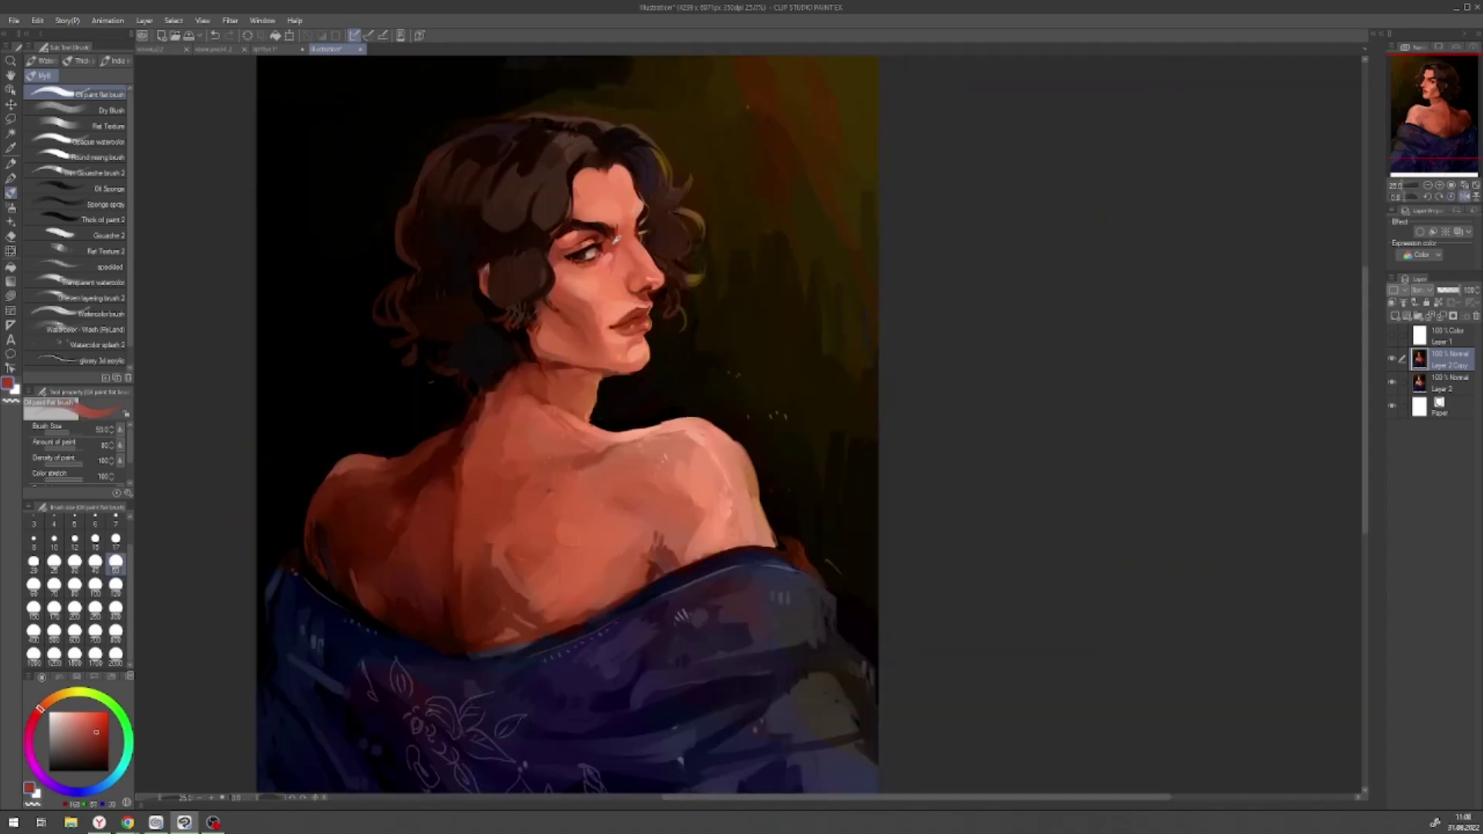
- Refine the shadowed shoulder and nape edge in dark red-brown with the Oil paint flat brush at size 120
key("bracketright")
key("bracketright")
key("bracketright")
key("bracketright")
key("bracketright")
key("bracketright")
key("bracketright")
key("bracketright")
key("bracketright")
key("bracketright")
left_click(386, 473, "alt")
key("bracketleft")
key("bracketleft")
key("bracketleft")
key("bracketleft")
key("bracketleft")
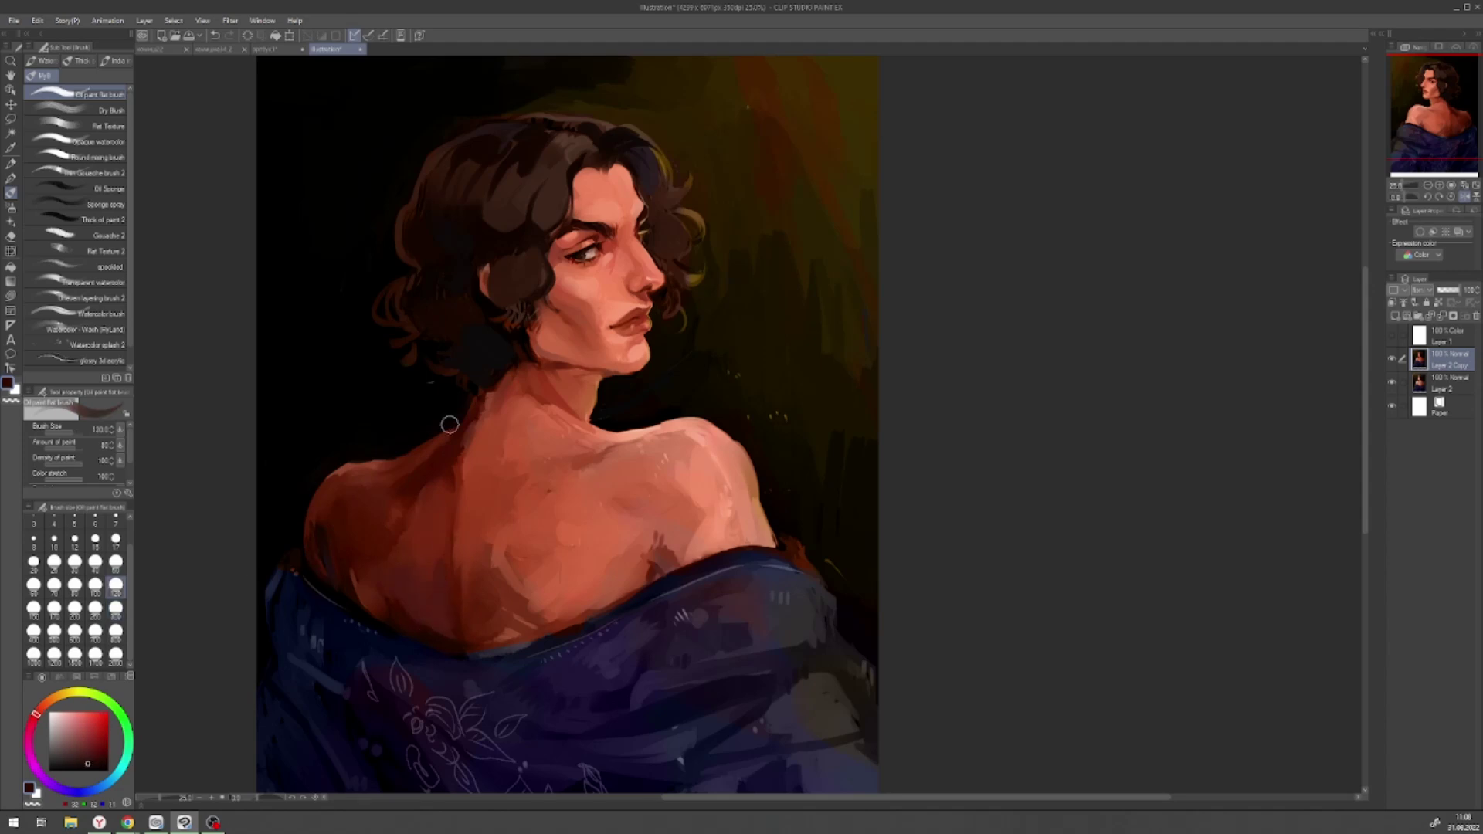
- Paint dark strands in the hair beside the temple with the Oil paint flat brush at size 50
left_click(653, 204, "alt")
key("bracketleft")
key("bracketleft")
key("bracketleft")
key("bracketleft")
key("bracketleft")
left_click(494, 220, "alt")
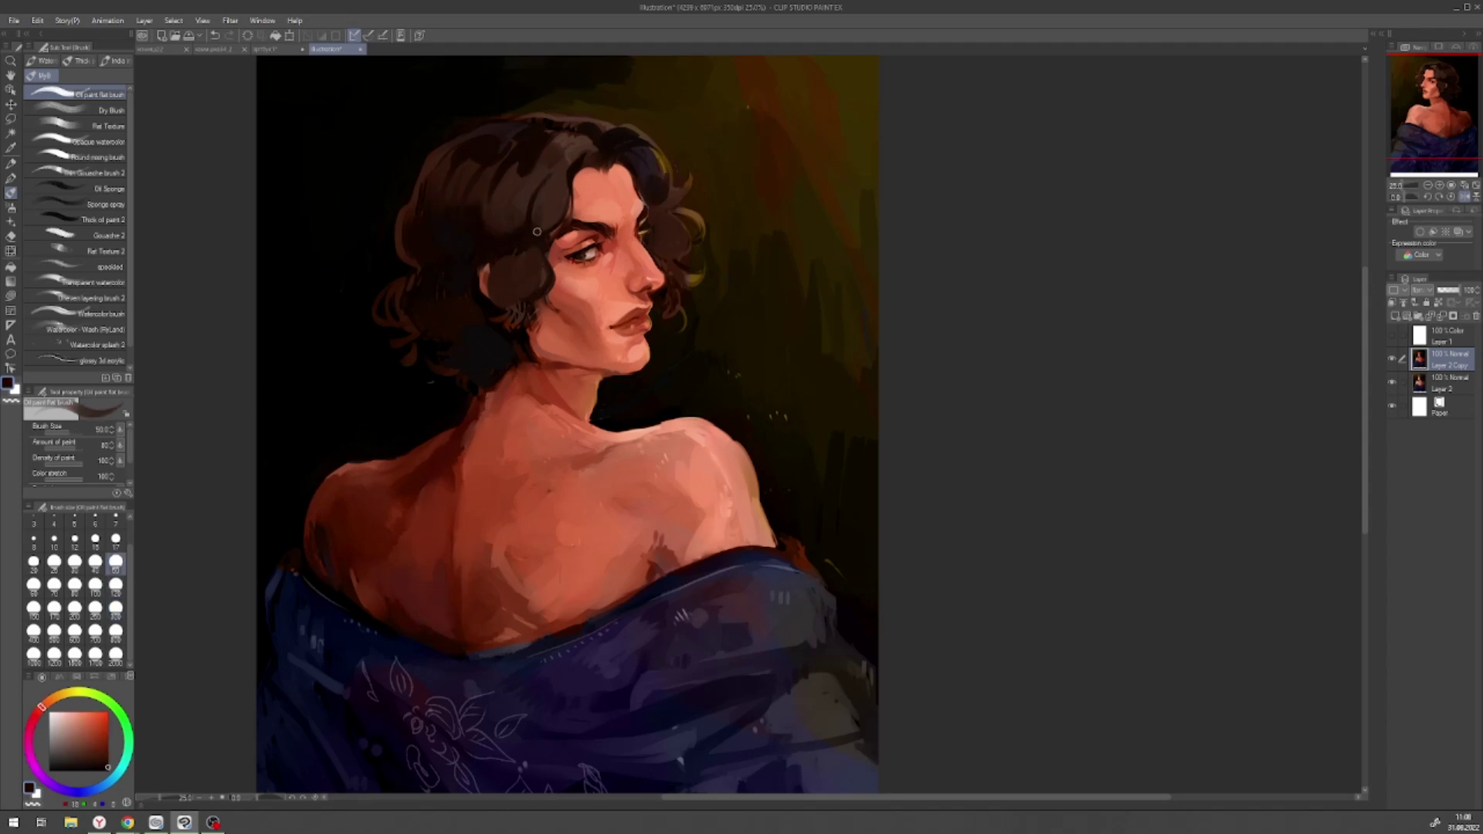
- Darken the lock over the ear at brush size 300 and blend the hair above the forehead with sampled browns
key("bracketright")
key("bracketright")
key("bracketright")
key("bracketright")
key("bracketright")
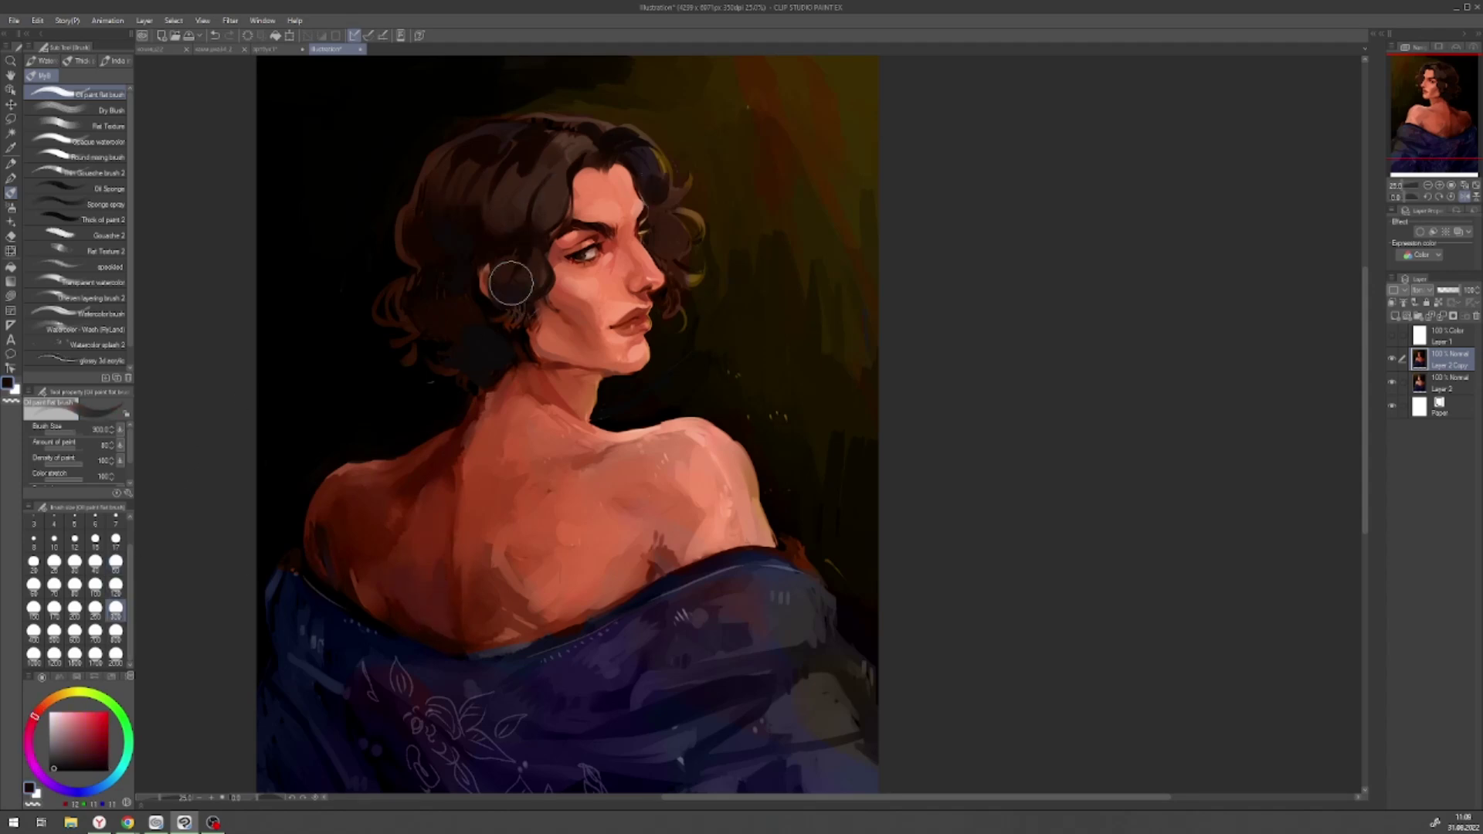
left_click(597, 138, "alt")
left_click(562, 172, "alt")
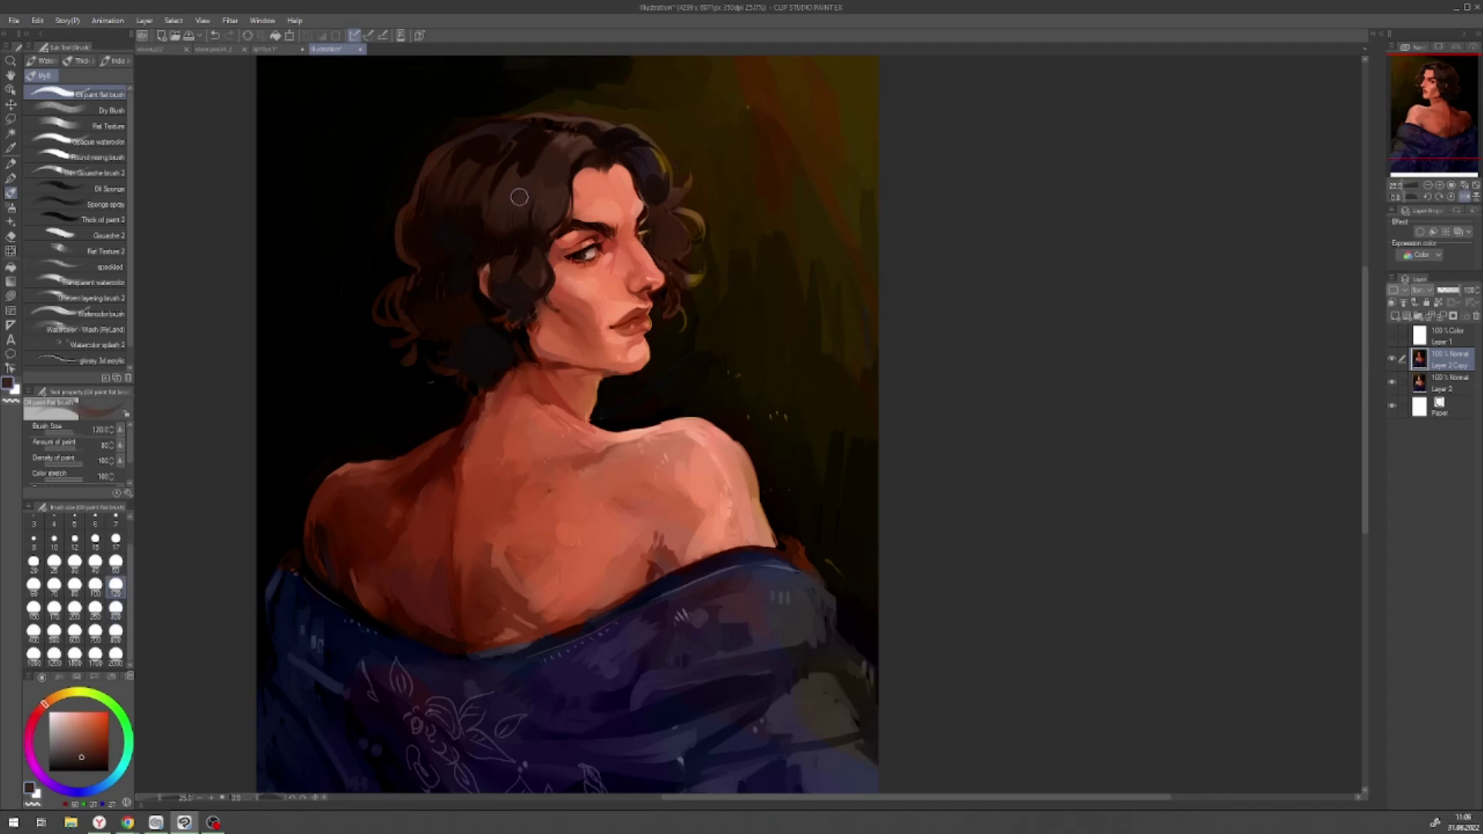
- Touch up the outer curls in sampled dark brown and tint the skin with a sampled red using the Soft airbrush
left_click(392, 306, "alt")
key("bracketleft")
key("bracketleft")
key("bracketleft")
key("bracketleft")
key("bracketleft")
key("b")
left_click(605, 340, "alt")
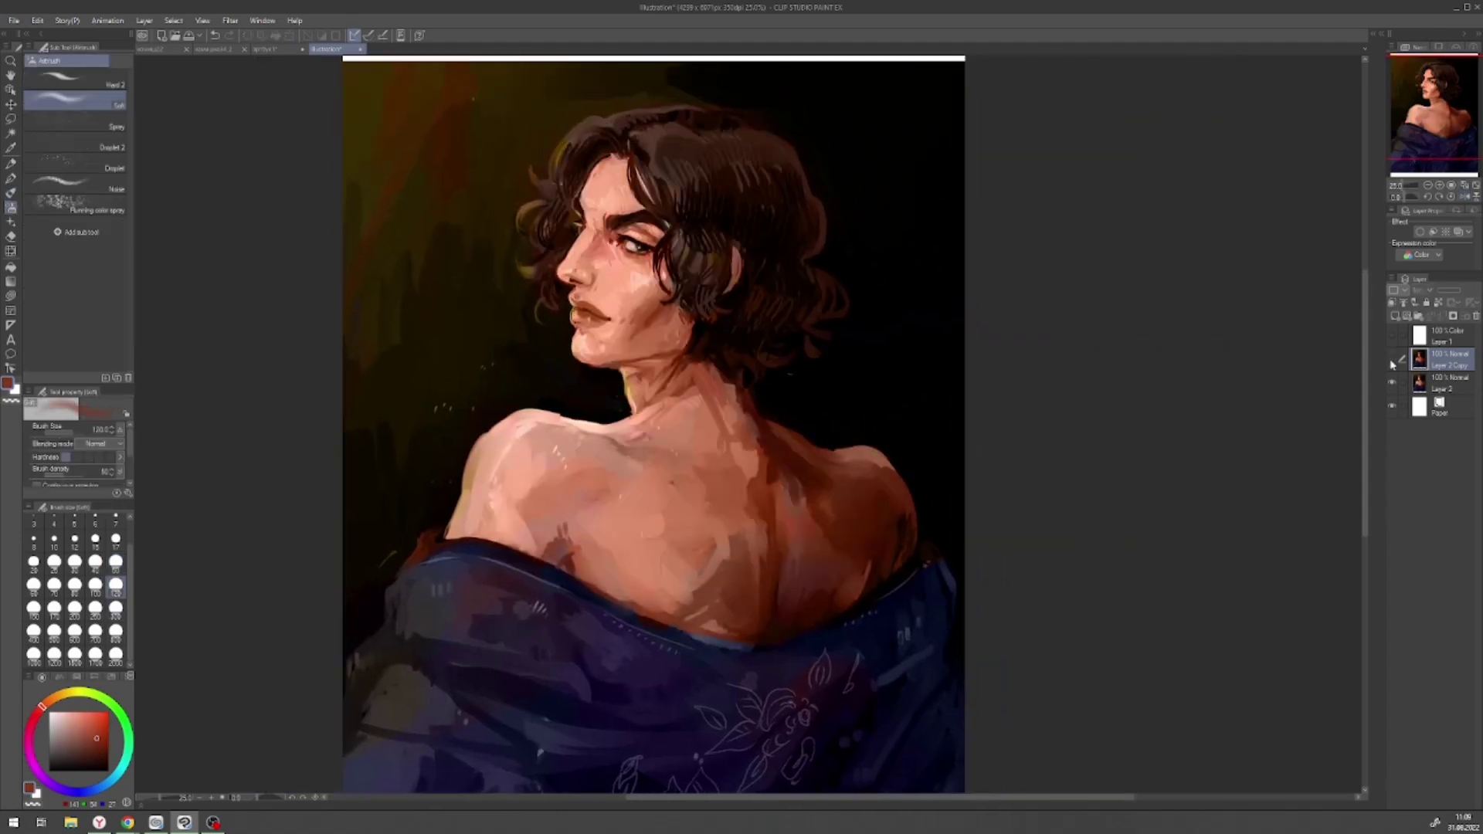
- Draw dark lashes around the eye with the Atenous Hard pencil at size 17
key("p")
scroll(628, 240, "up", 1)
key("bracketright")
key("bracketright")
key("bracketright")
key("bracketright")
key("bracketright")
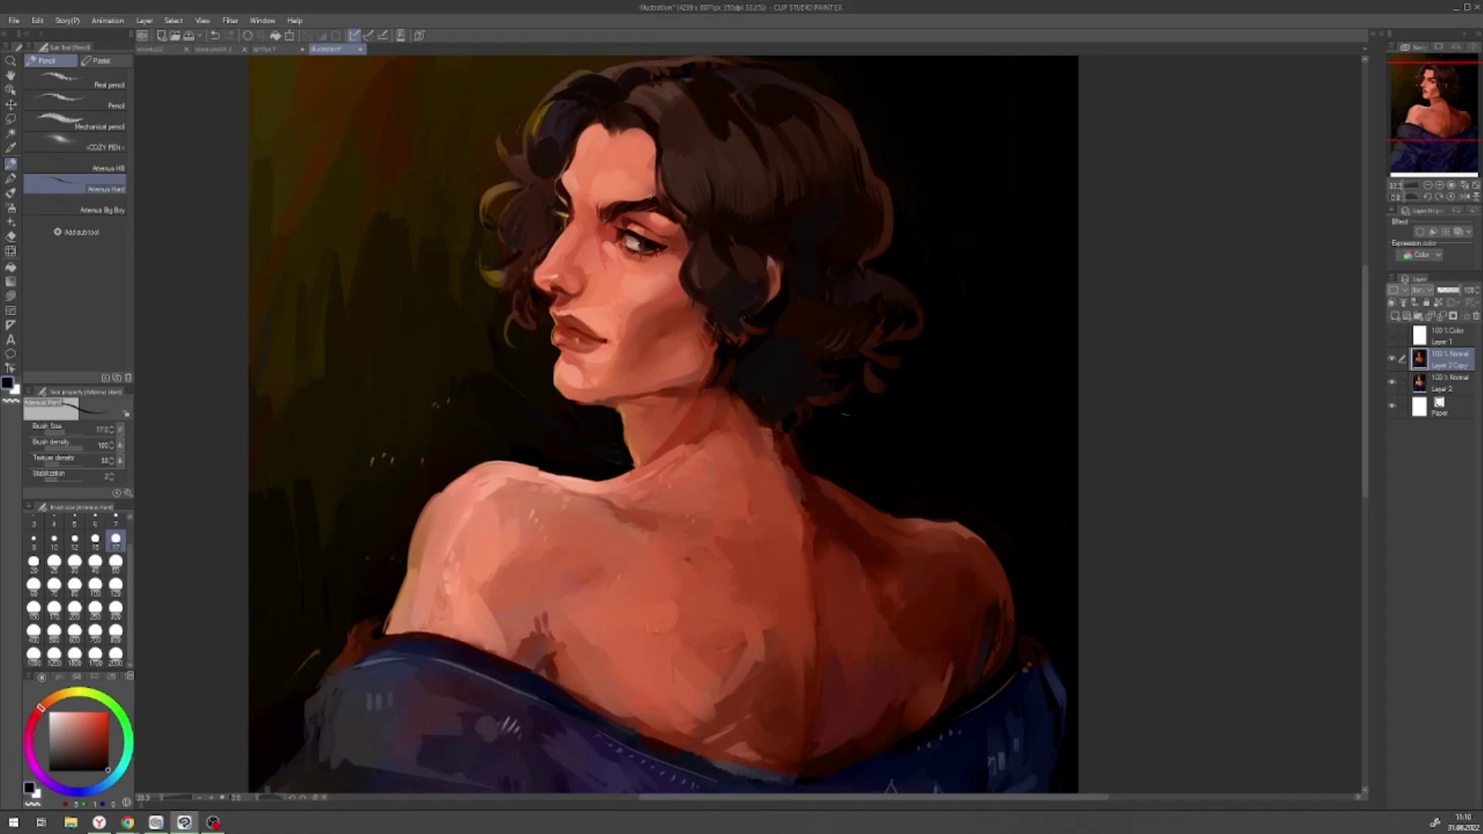
left_click(653, 242, "alt")
- Touch up the skin of the eyelid and forehead in sampled pink with the Atenous Hard pencil at size 120
key("bracketright")
key("bracketright")
key("bracketright")
key("bracketright")
key("bracketright")
key("bracketright")
key("bracketright")
key("bracketright")
key("bracketright")
key("bracketright")
left_click(653, 227, "alt")
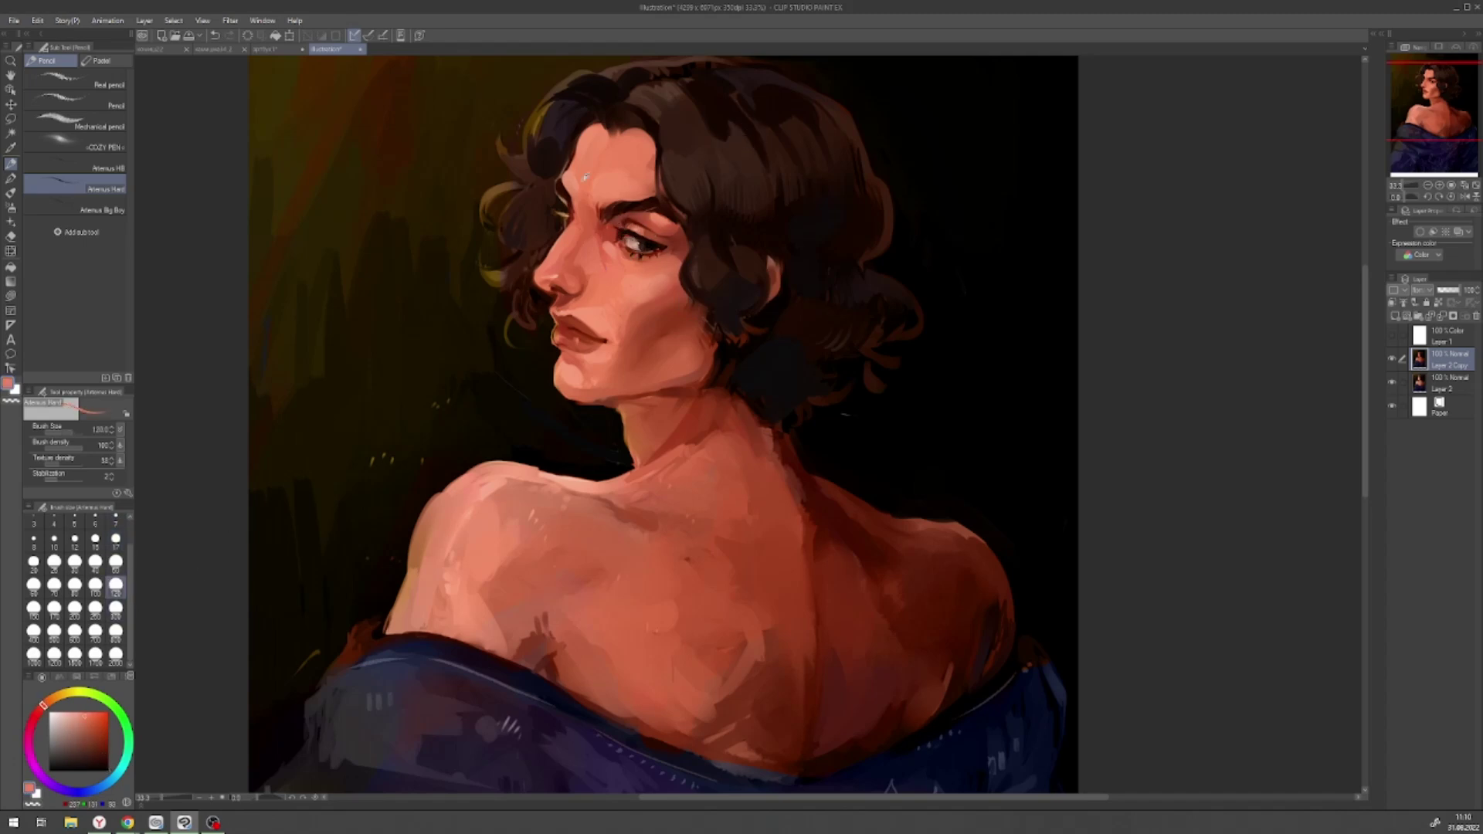
- Clean up the dark edges below the chin and in the hair with near-black, using the Atenous Hard pencil at size 50
left_click(587, 404, "alt")
key("bracketleft")
key("bracketleft")
key("bracketleft")
key("bracketleft")
key("bracketleft")
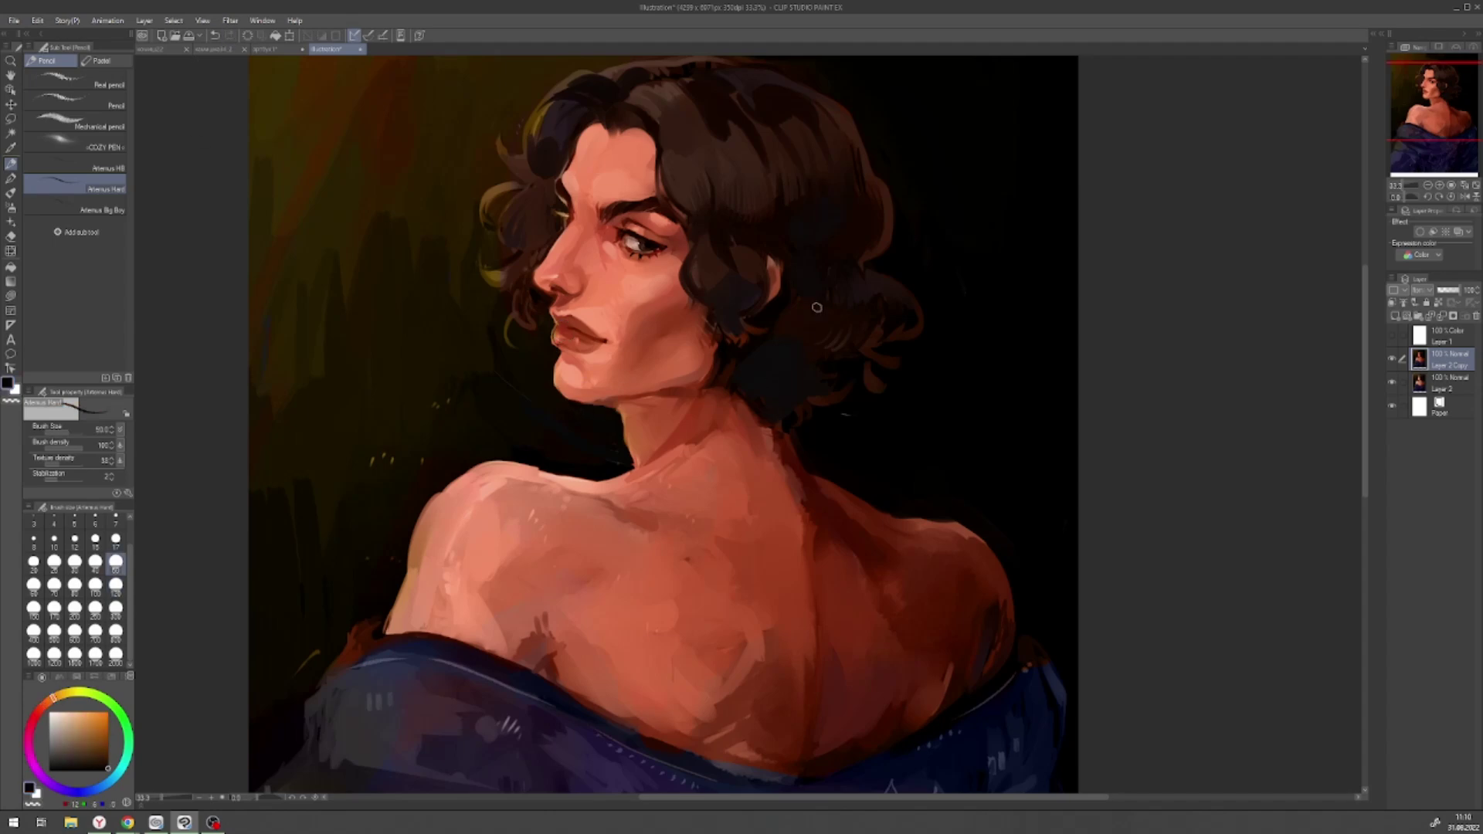
- Refine the nose bridge in sampled red-brown on the rotated canvas with the Opaque watercolor brush at size 120, and straighten the view
left_click(668, 230, "alt")
left_click_drag(1199, 241, 1363, 345)
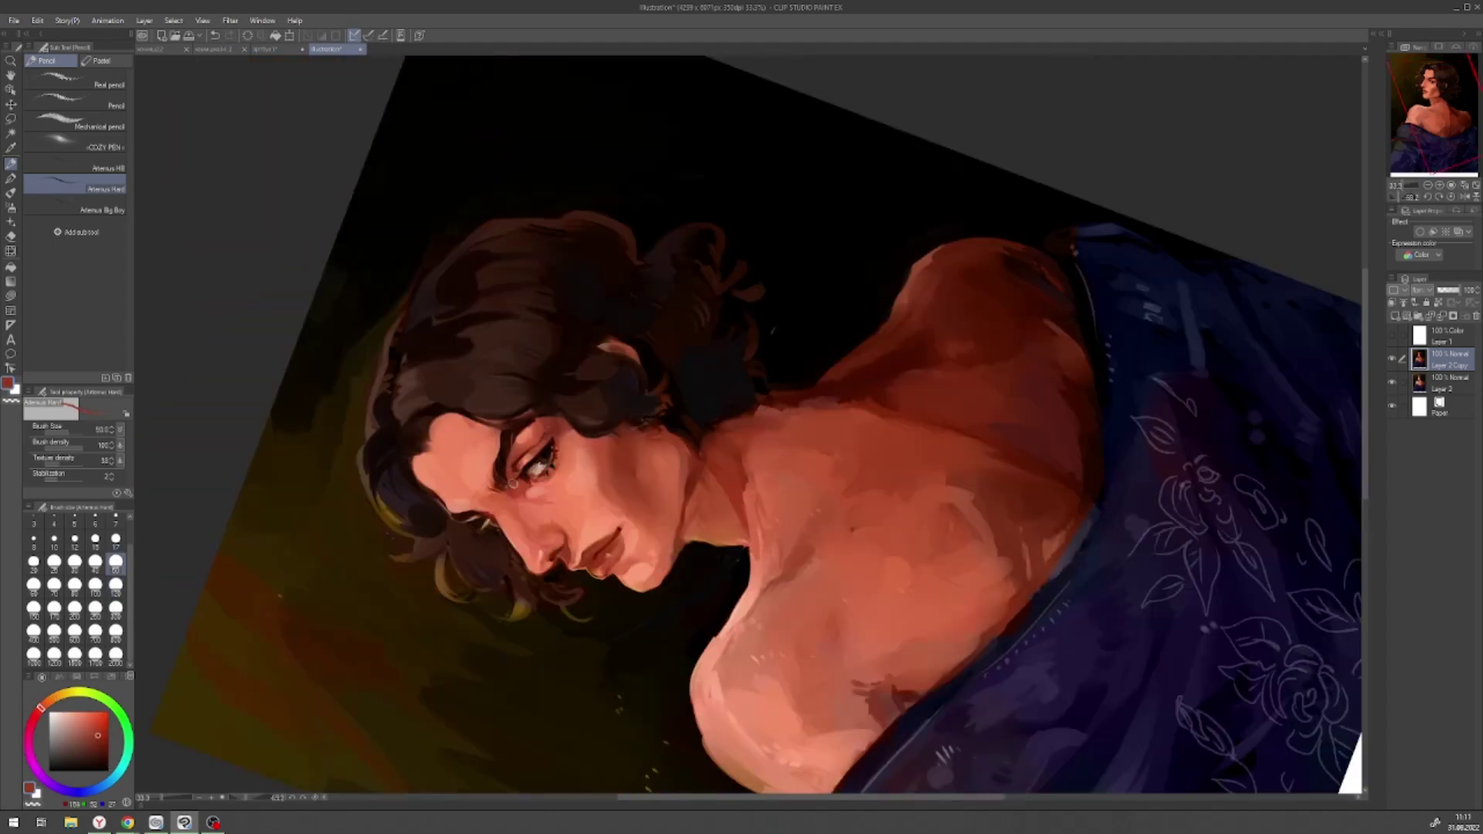
key("b")
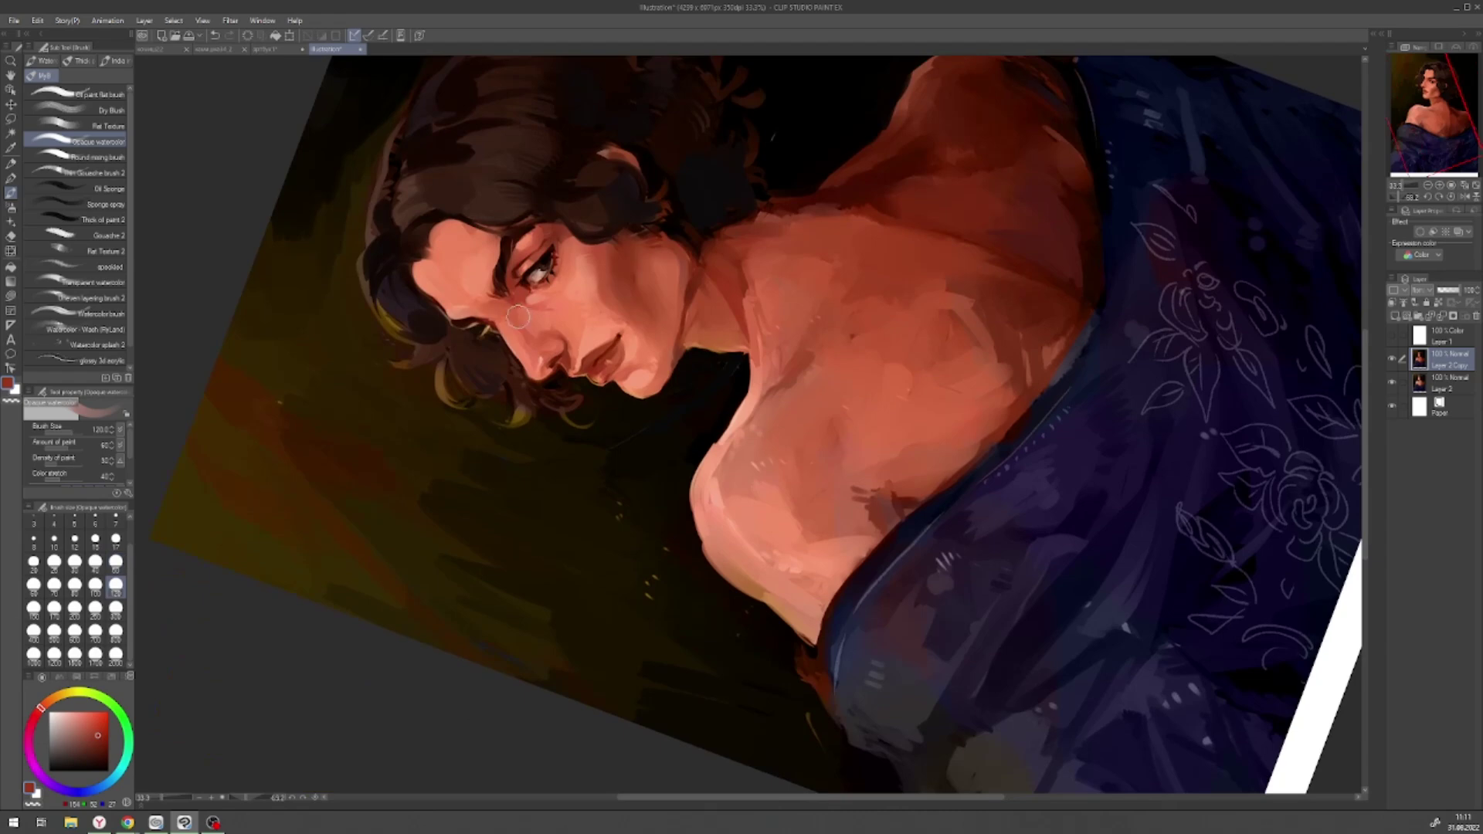
key("ctrl+at")
- Smooth the nose and nearby face planes with a sampled light skin tone, using the Opaque watercolor brush at size 120
left_click(733, 163, "alt")
key("bracketright")
key("bracketright")
key("bracketright")
key("bracketright")
key("bracketright")
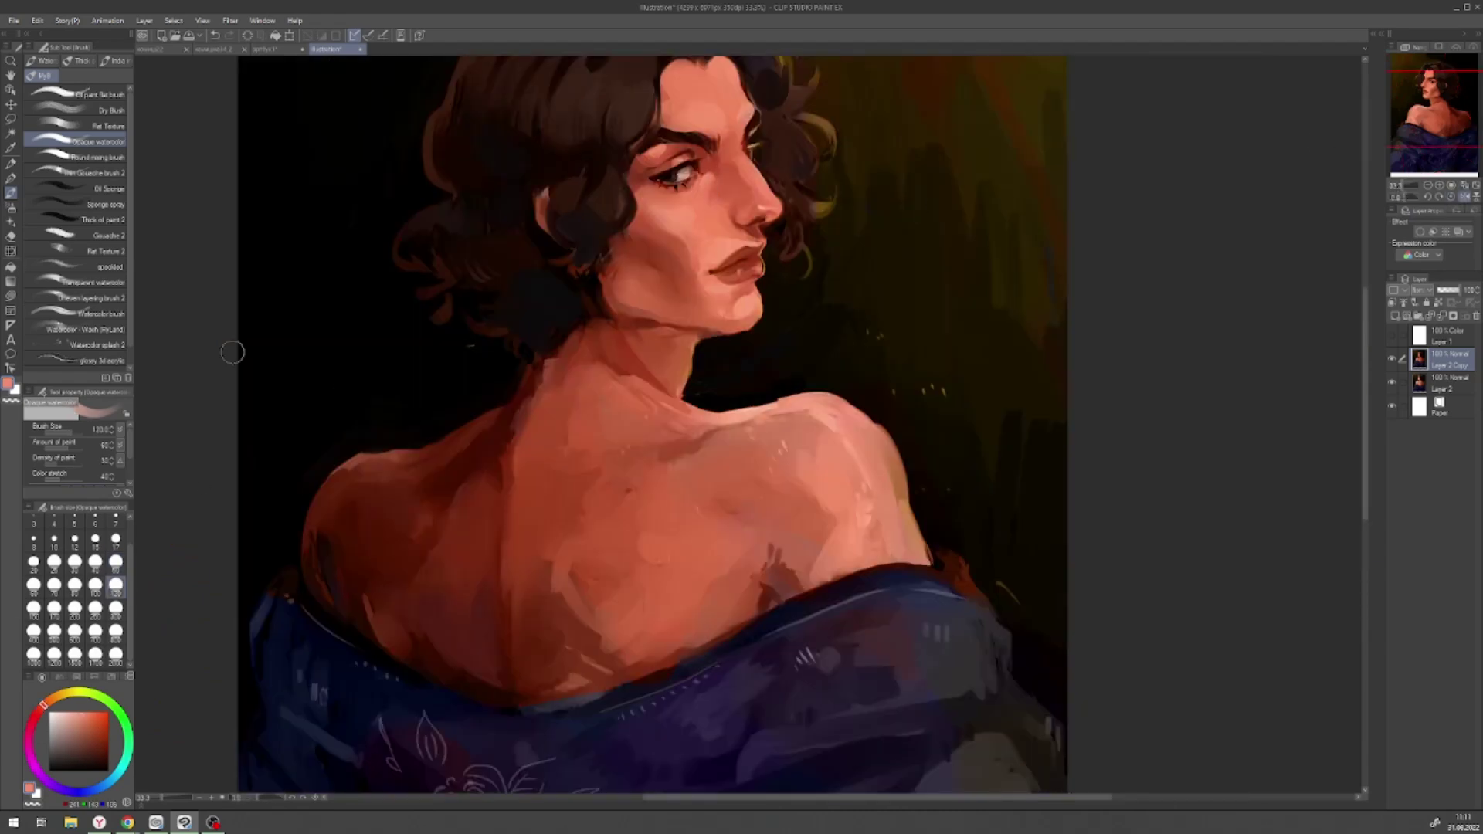
key("bracketleft")
key("bracketleft")
left_click_drag(845, 145, 685, 271)
- Refine the small facial edges with fine reddish-brown strokes, using the Opaque watercolor brush at size 20
left_click(533, 444, "alt")
key("bracketleft")
key("bracketleft")
key("bracketleft")
key("bracketleft")
key("bracketleft")
key("bracketleft")
key("bracketleft")
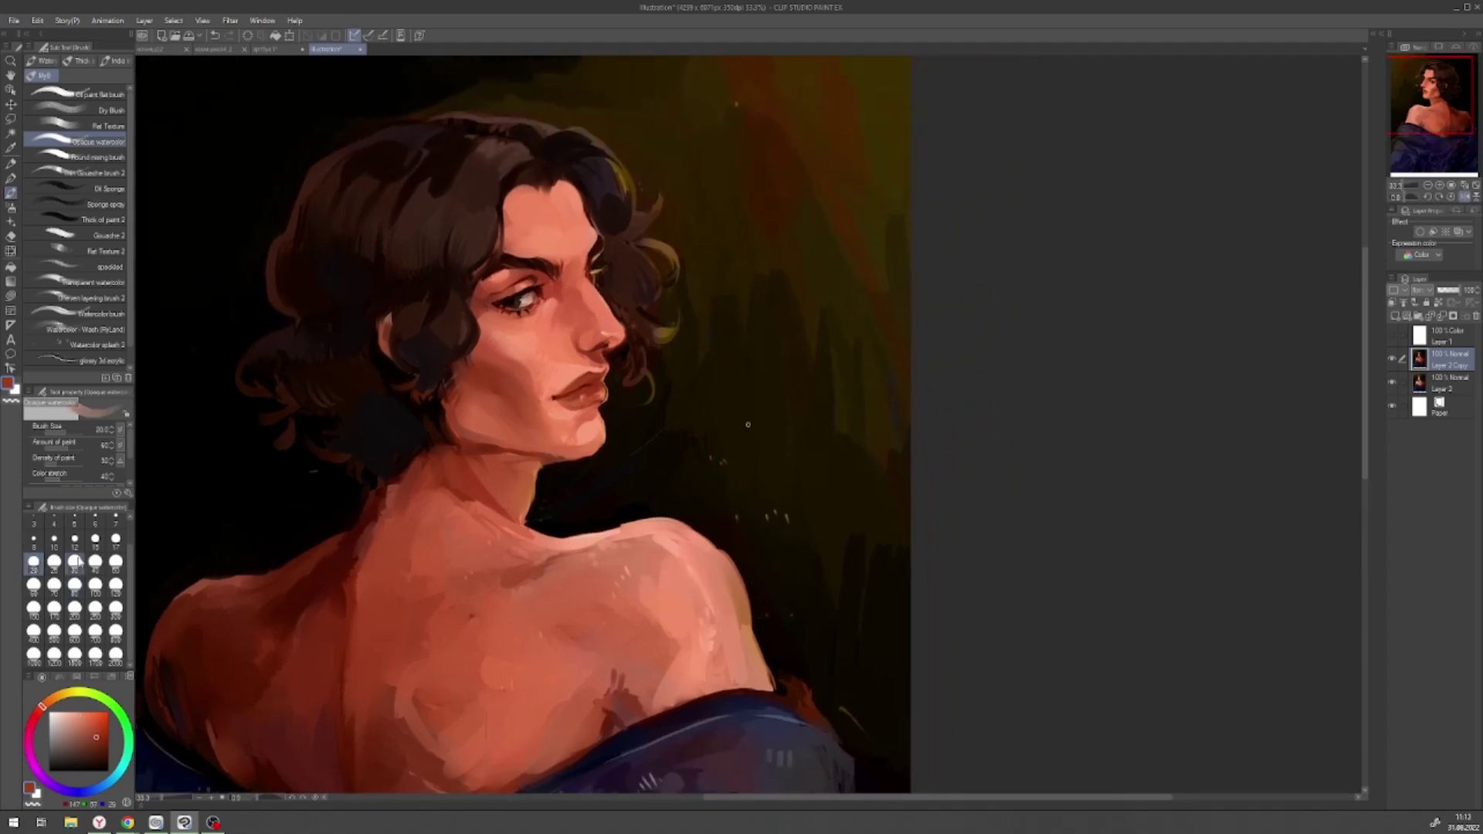
- Sharpen the eyebrow and eye with sampled dark brown, using the Opaque watercolor brush at size 40 and smaller
key("bracketright")
key("bracketright")
key("bracketright")
left_click(516, 260, "alt")
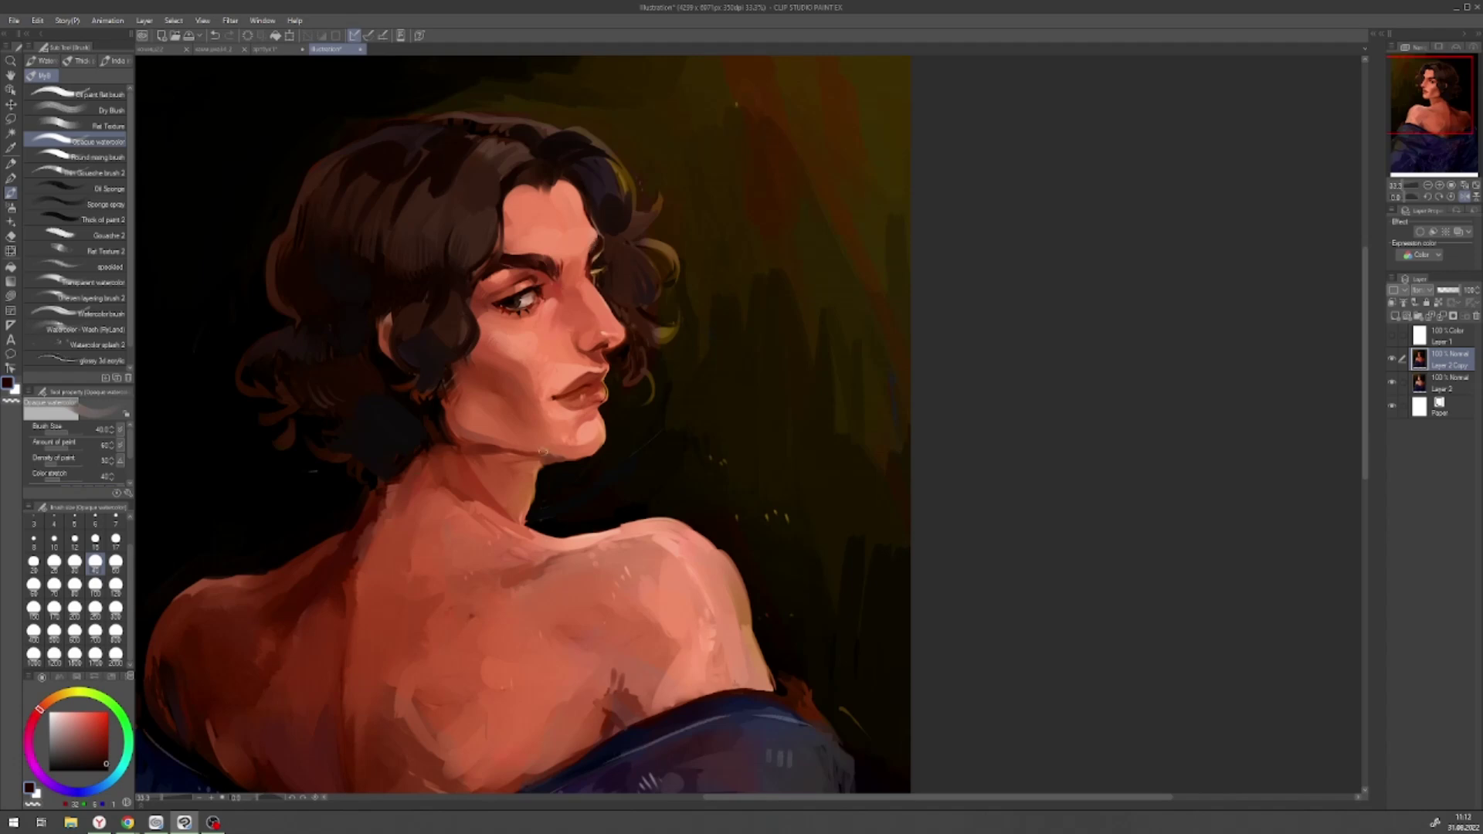
left_click(541, 295, "alt")
key("bracketleft")
key("bracketleft")
key("bracketleft")
key("bracketleft")
- Blend the cheek and jaw with a sampled reddish skin tone, using the Opaque watercolor brush at size 120
key("bracketright")
key("bracketright")
key("bracketright")
key("bracketright")
key("bracketright")
key("bracketright")
key("bracketright")
key("bracketright")
key("bracketright")
key("bracketright")
left_click(511, 354, "alt")
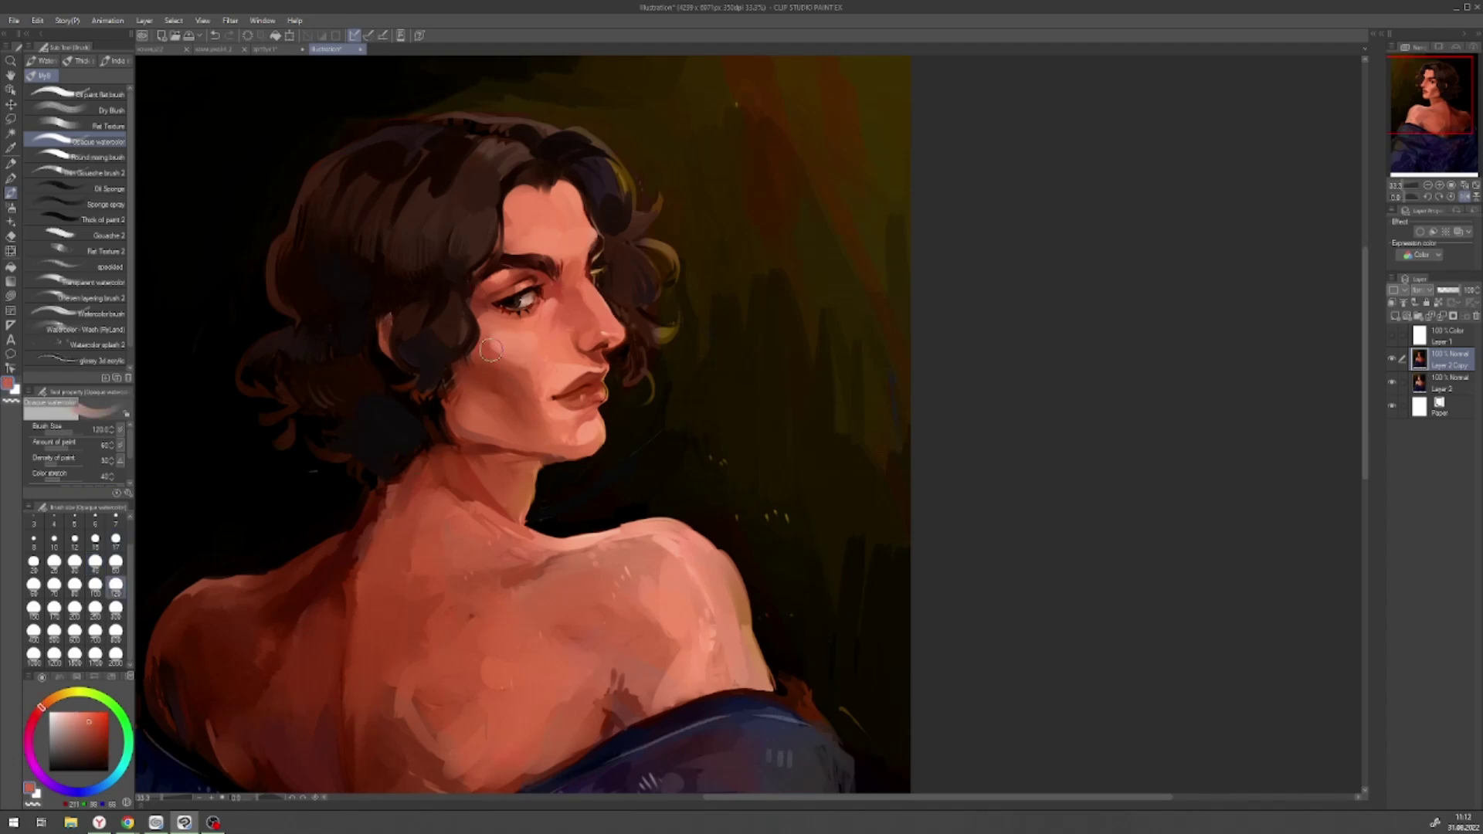
left_click_drag(464, 428, 525, 436)
- Cover the unpainted white strip along the canvas's lower edge with dark navy and switch to the Lasso fill tool
left_click(748, 424, "alt")
left_click(115, 564)
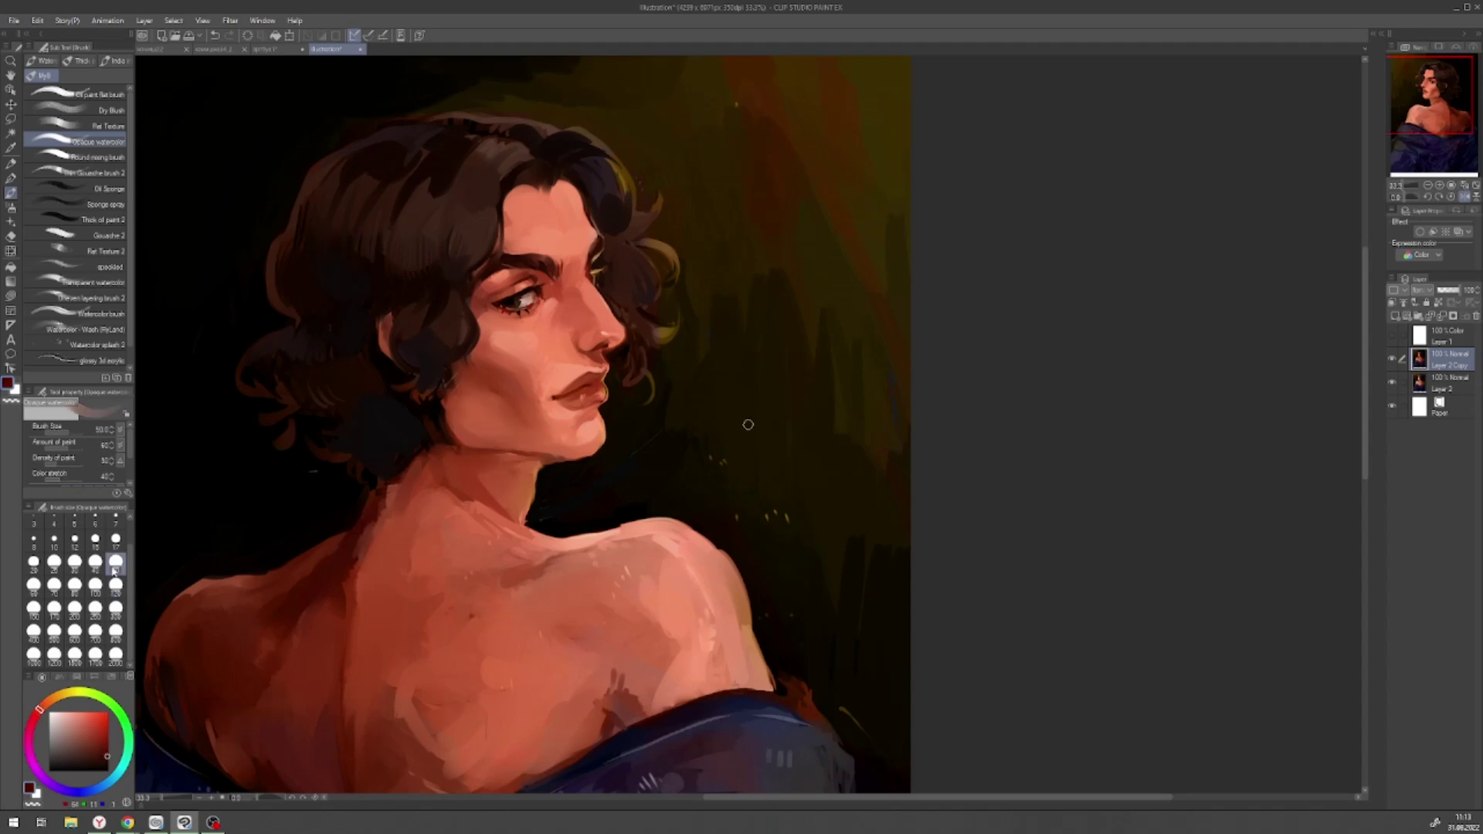
key("ctrl+minus")
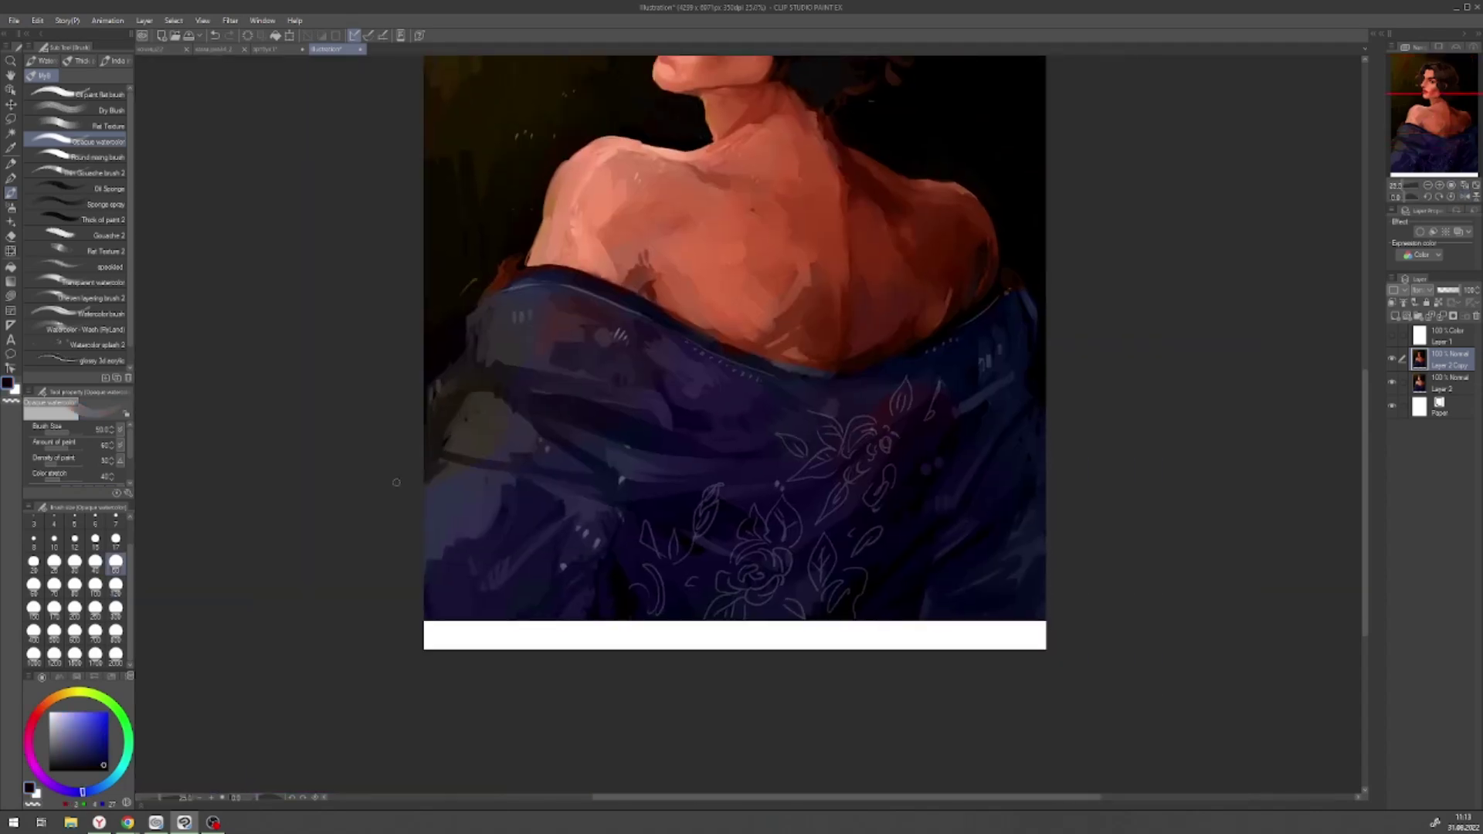
key("ctrl+minus")
key("u")
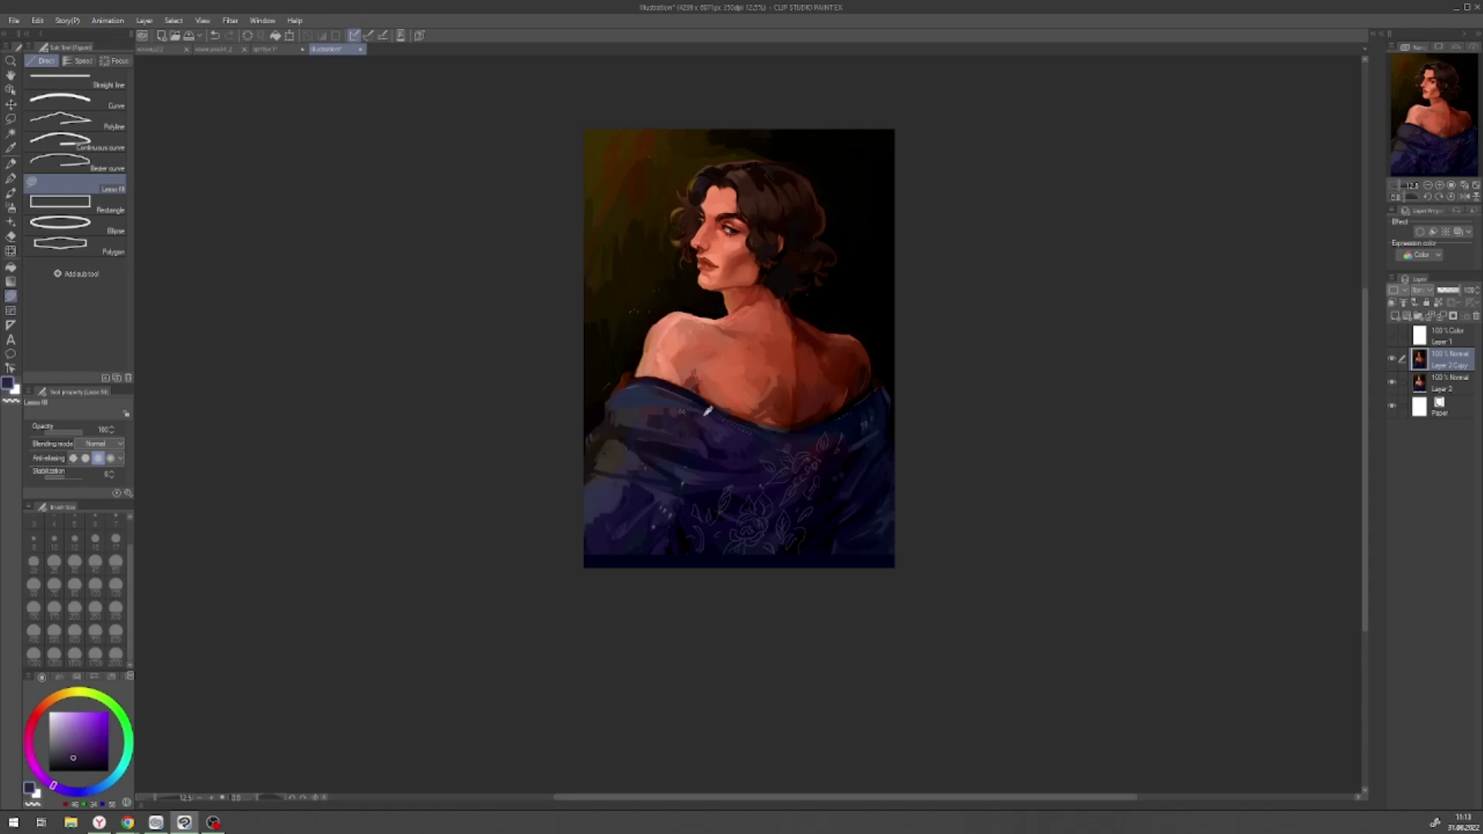
- Cover the garment's floral line pattern and upper folds with sampled navy and muted purple shapes, using the Lasso fill tool
mouse_move(779, 467)
left_mouse_down()
mouse_move(793, 510)
mouse_move(726, 547)
left_mouse_up()
left_click(723, 533, "alt")
left_click(814, 381, "alt")
key("at")
mouse_move(789, 477)
left_mouse_down()
mouse_move(706, 508)
mouse_move(787, 483)
left_mouse_up()
left_click(618, 448, "alt")
left_click_drag(678, 451, 587, 479)
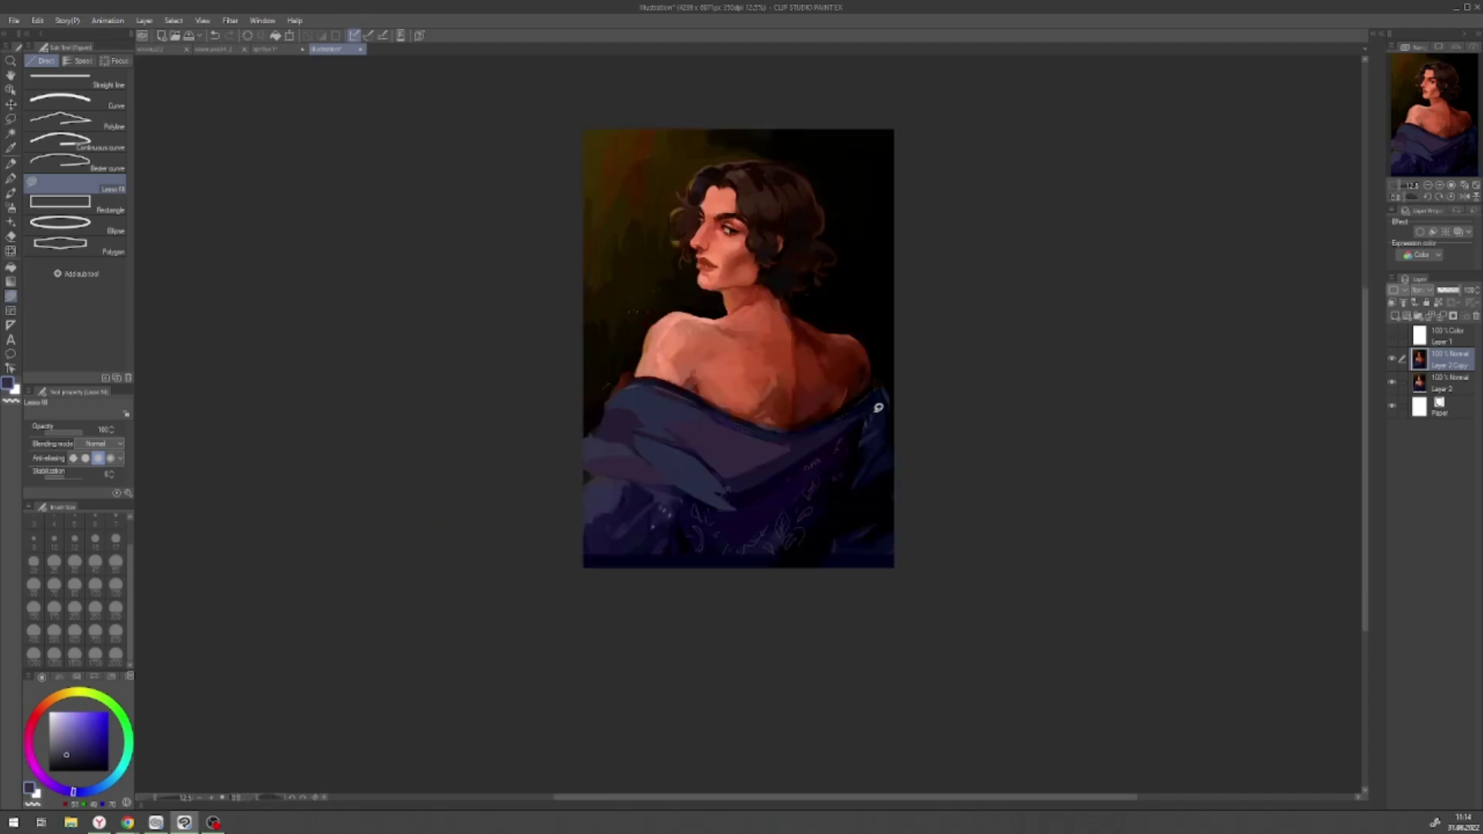
- Block in the shadowed sleeve and the garment's lower folds with sampled blue and dark navy shapes, using the Lasso fill tool
left_click(878, 407, "alt")
left_click_drag(878, 407, 884, 387)
left_click(622, 390, "alt")
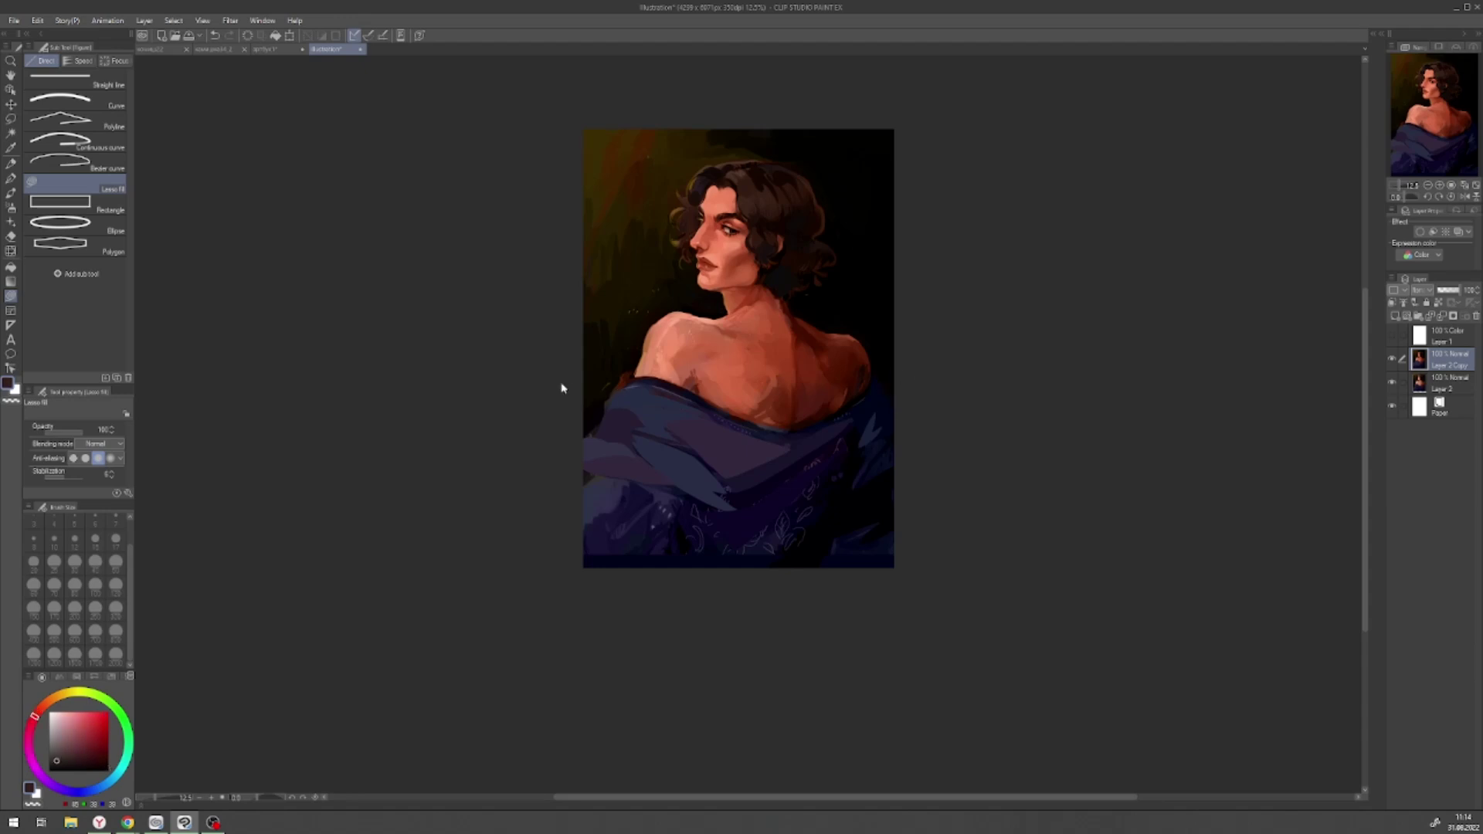
left_click(667, 480, "alt")
mouse_move(668, 494)
left_mouse_down()
mouse_move(675, 540)
mouse_move(618, 560)
mouse_move(695, 549)
left_mouse_up()
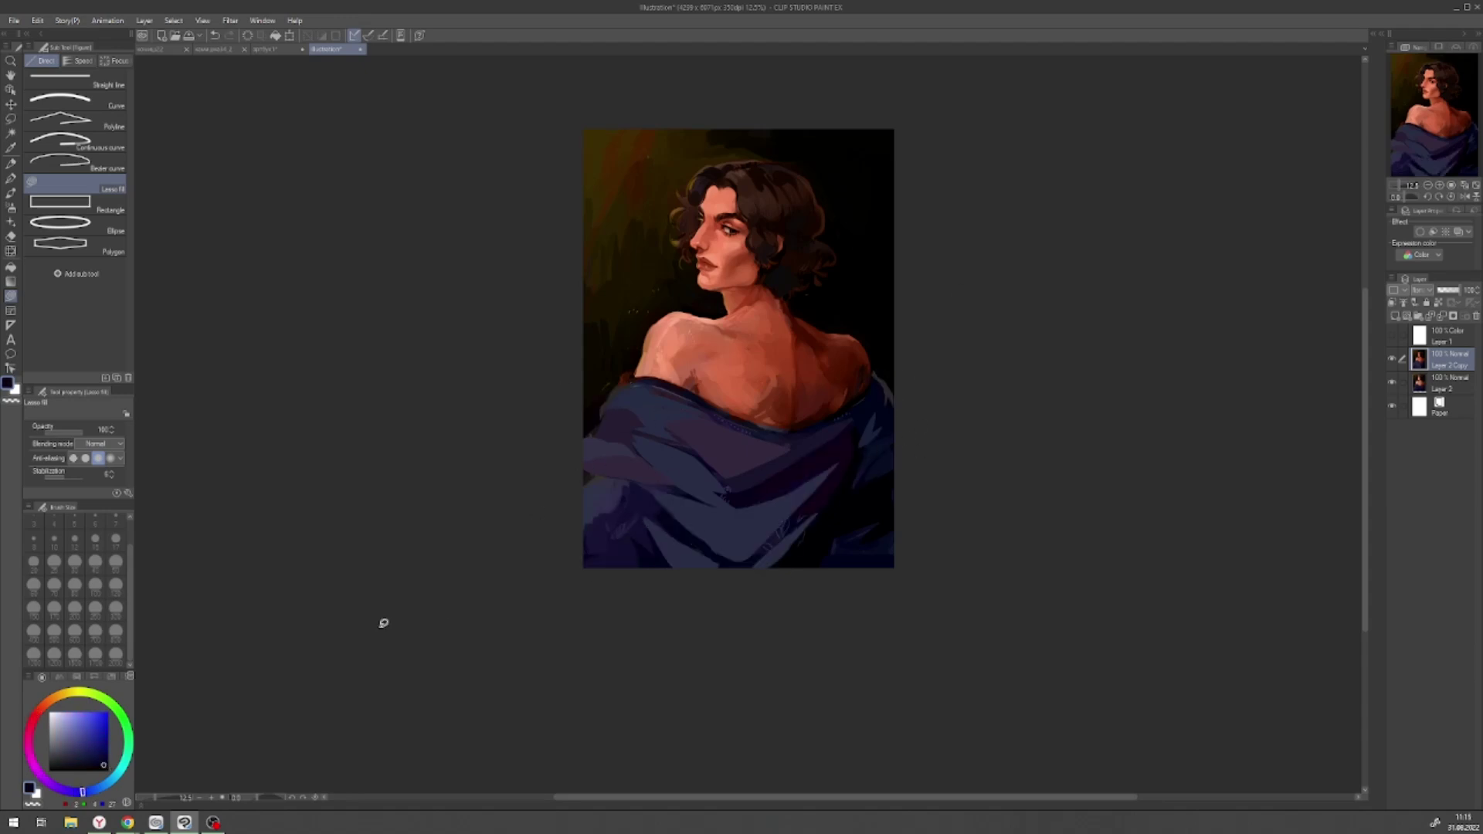
- Refine the figure's outline around the shoulder and chin with Liquify, reducing the brush size to 300
left_click_drag(440, 613, 618, 464)
left_click(623, 461, "alt")
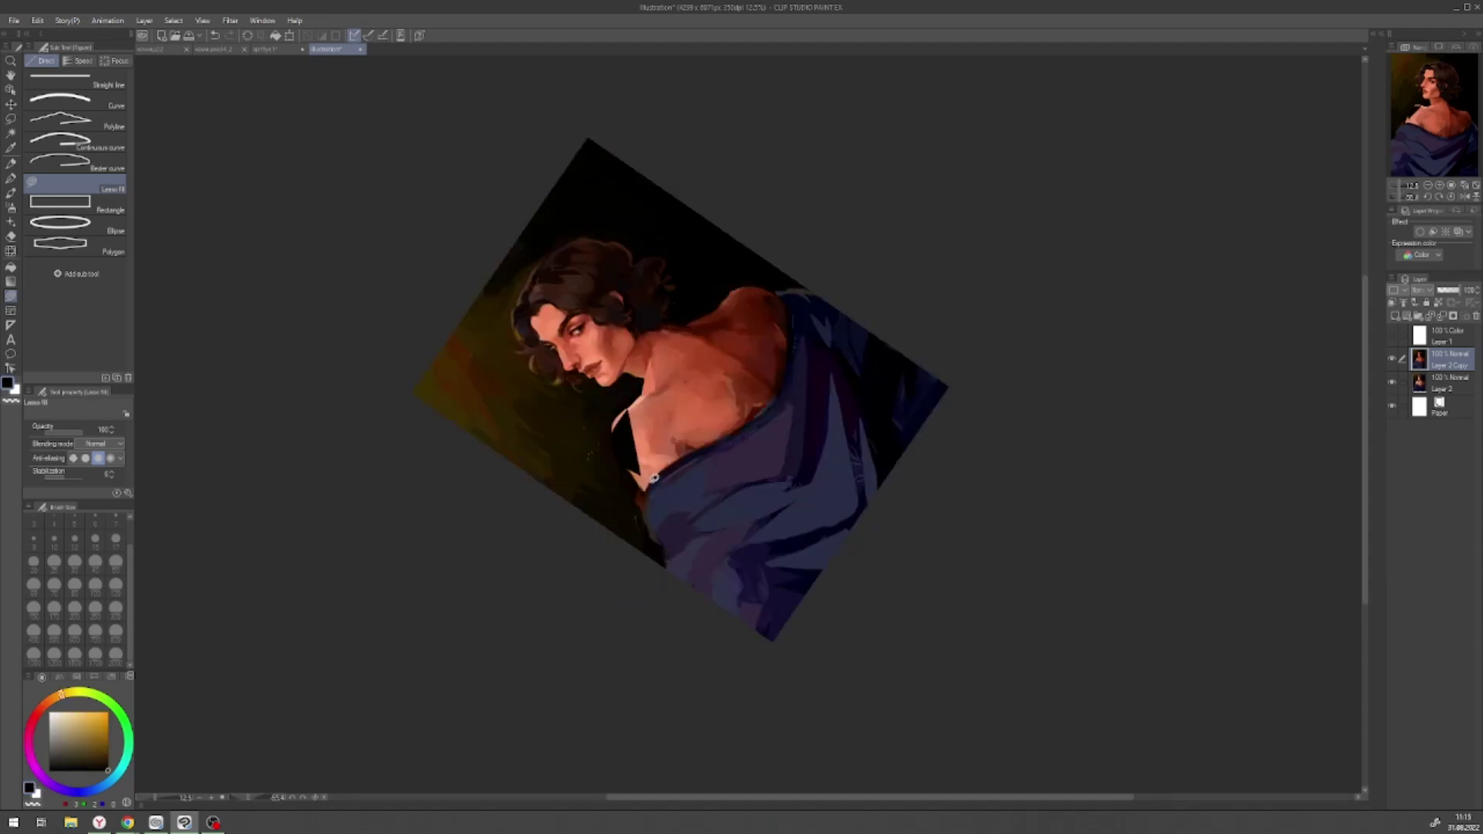
key("j")
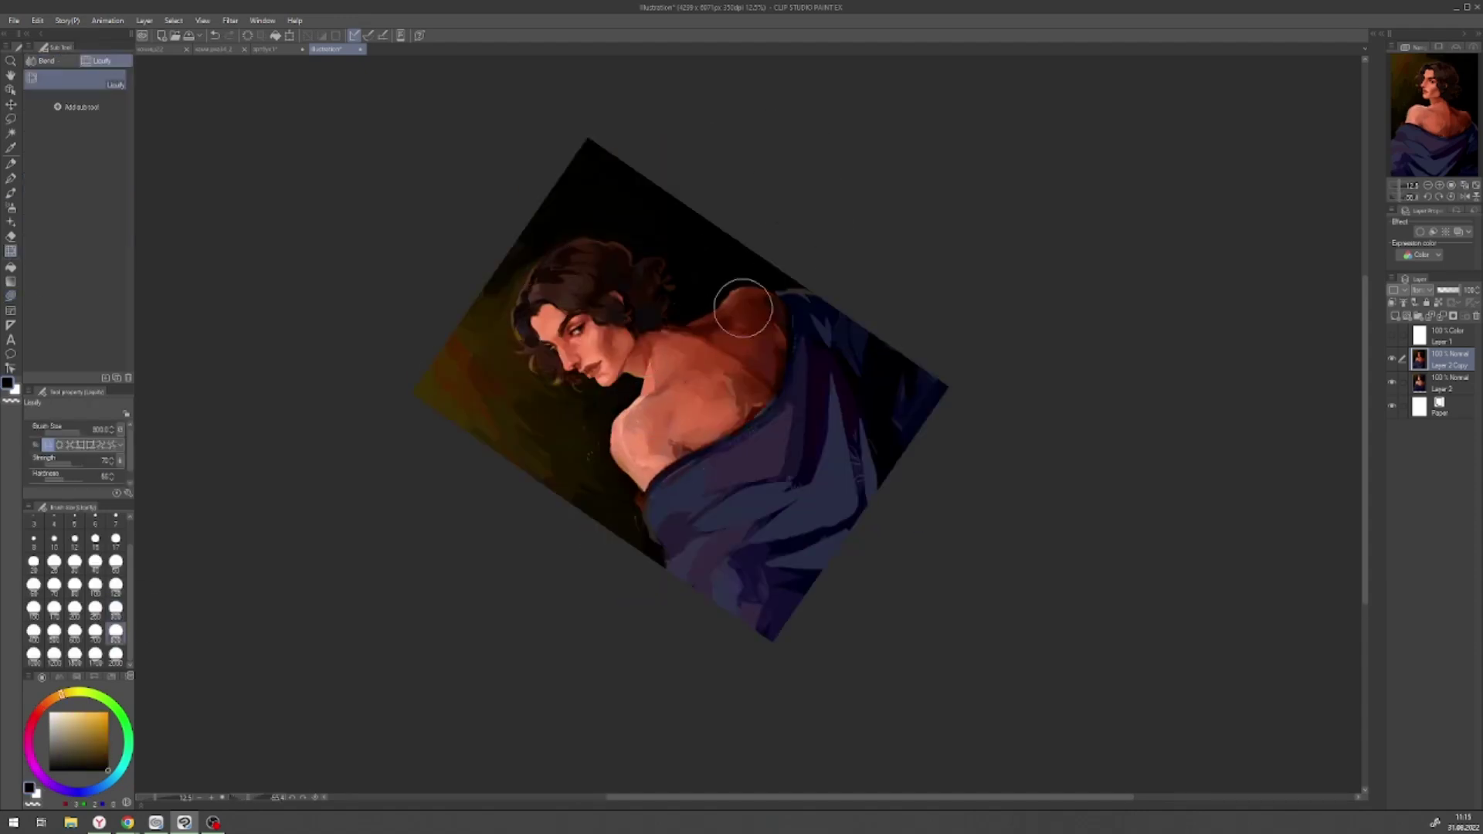
key("bracketleft")
key("bracketleft")
key("bracketleft")
key("bracketleft")
key("bracketleft")
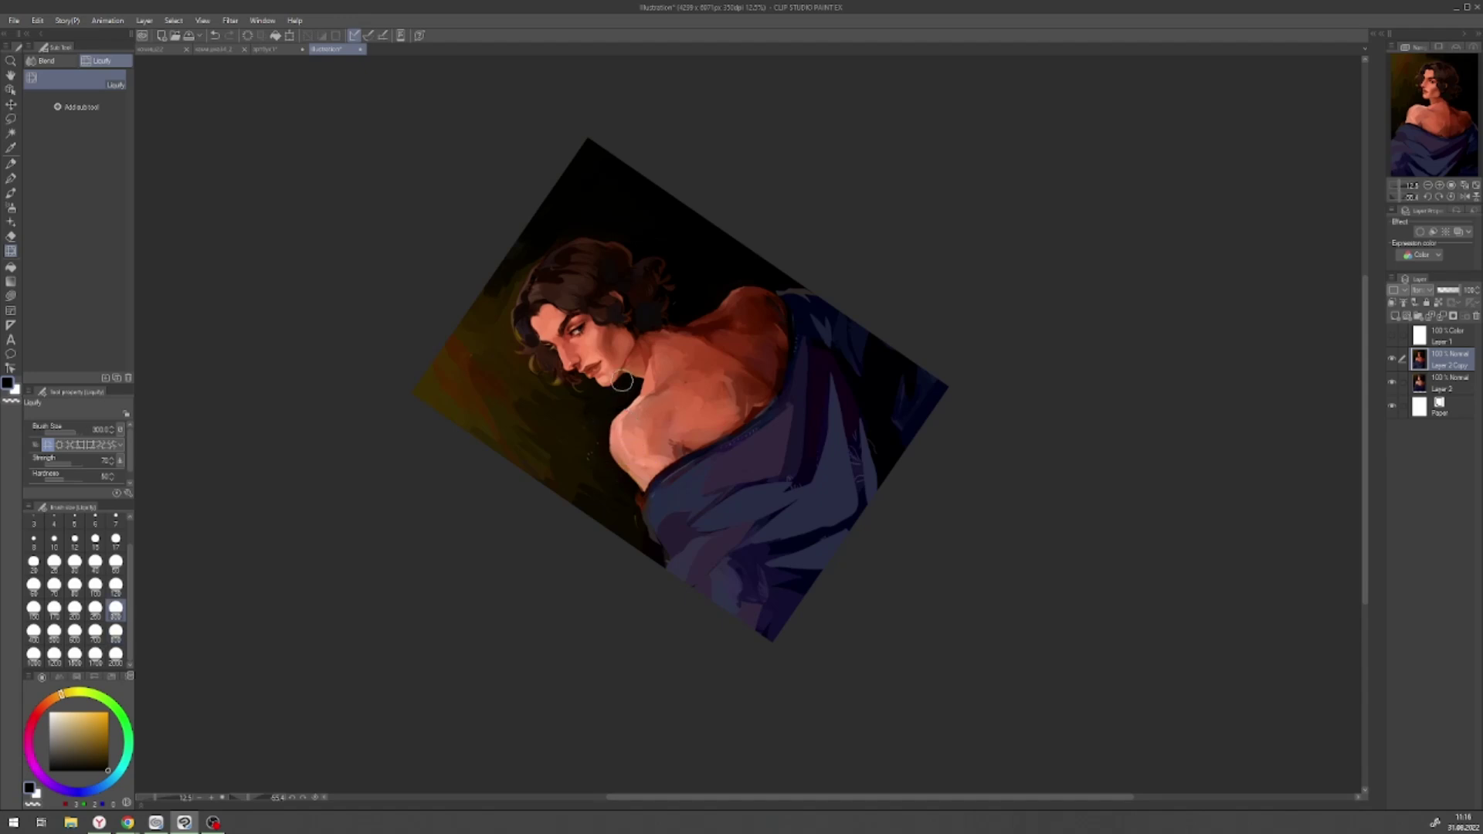
- Add dark reddish-brown strokes through the hair with the Oil paint flat brush at size 50 and mirror the canvas view
key("b")
scroll(591, 340, "up", 5)
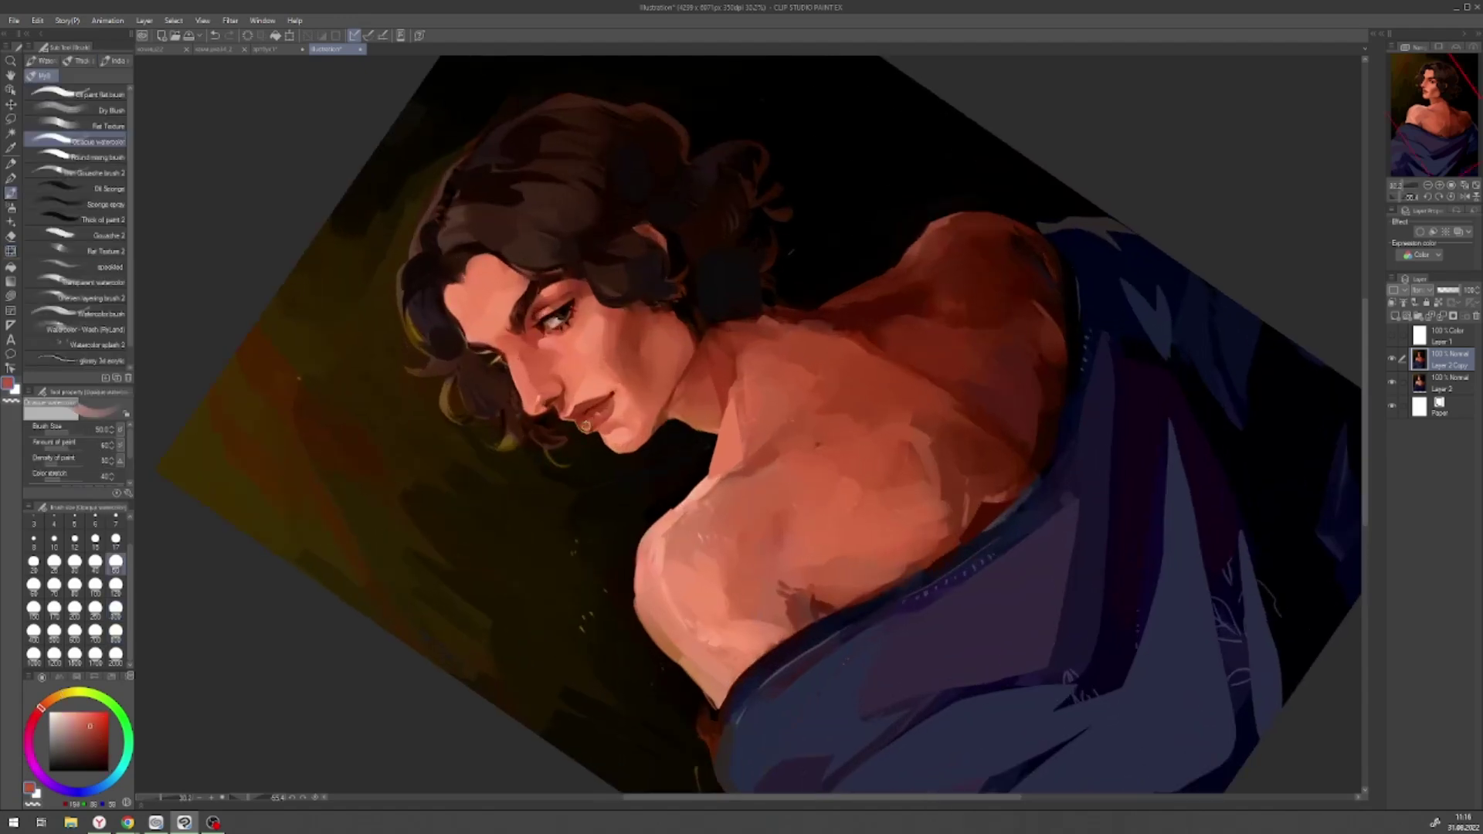
left_click(78, 94)
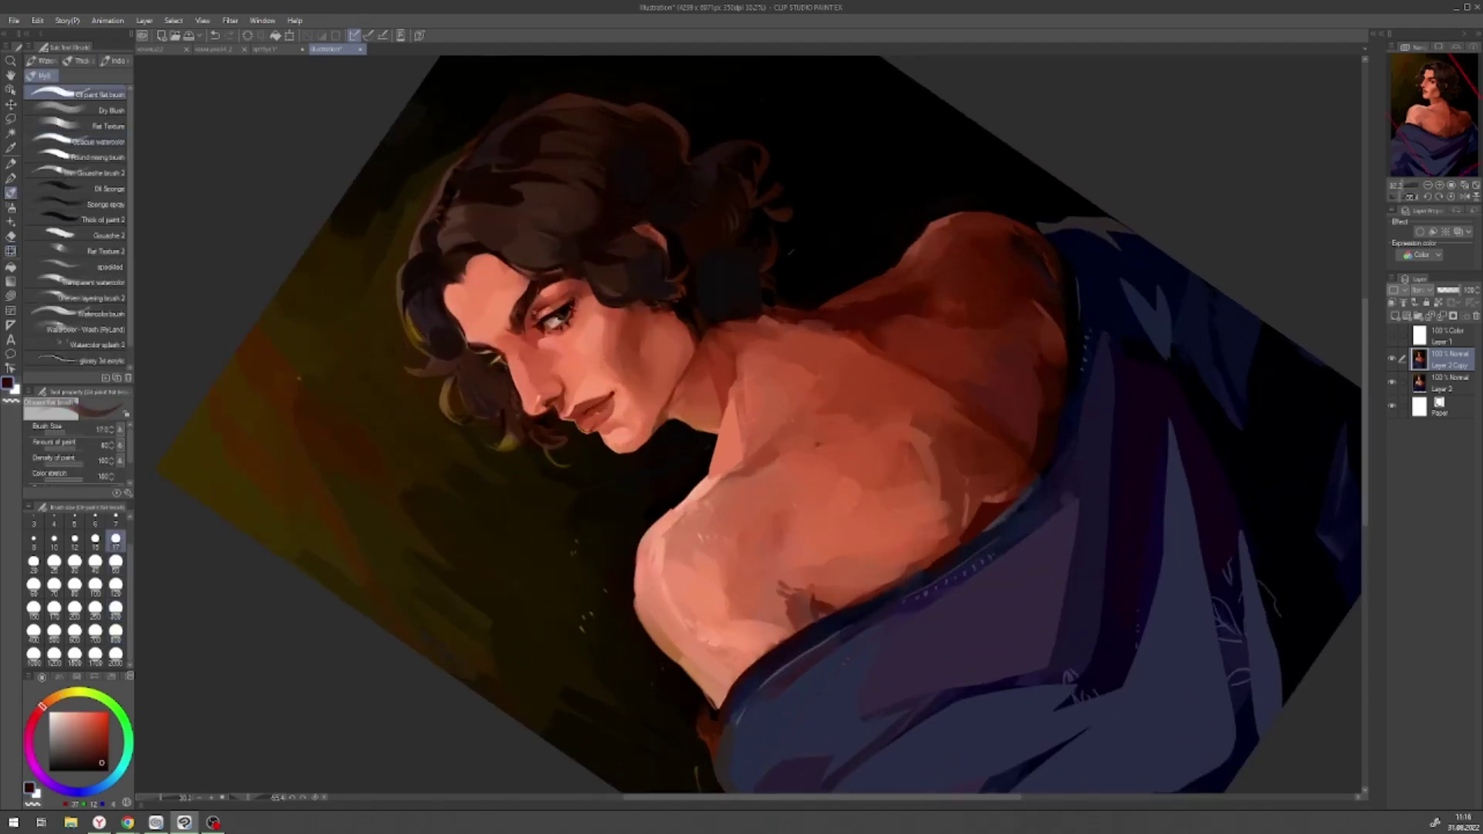
left_click(316, 517, "alt")
key("bracketright")
key("bracketright")
key("bracketright")
key("bracketright")
key("bracketright")
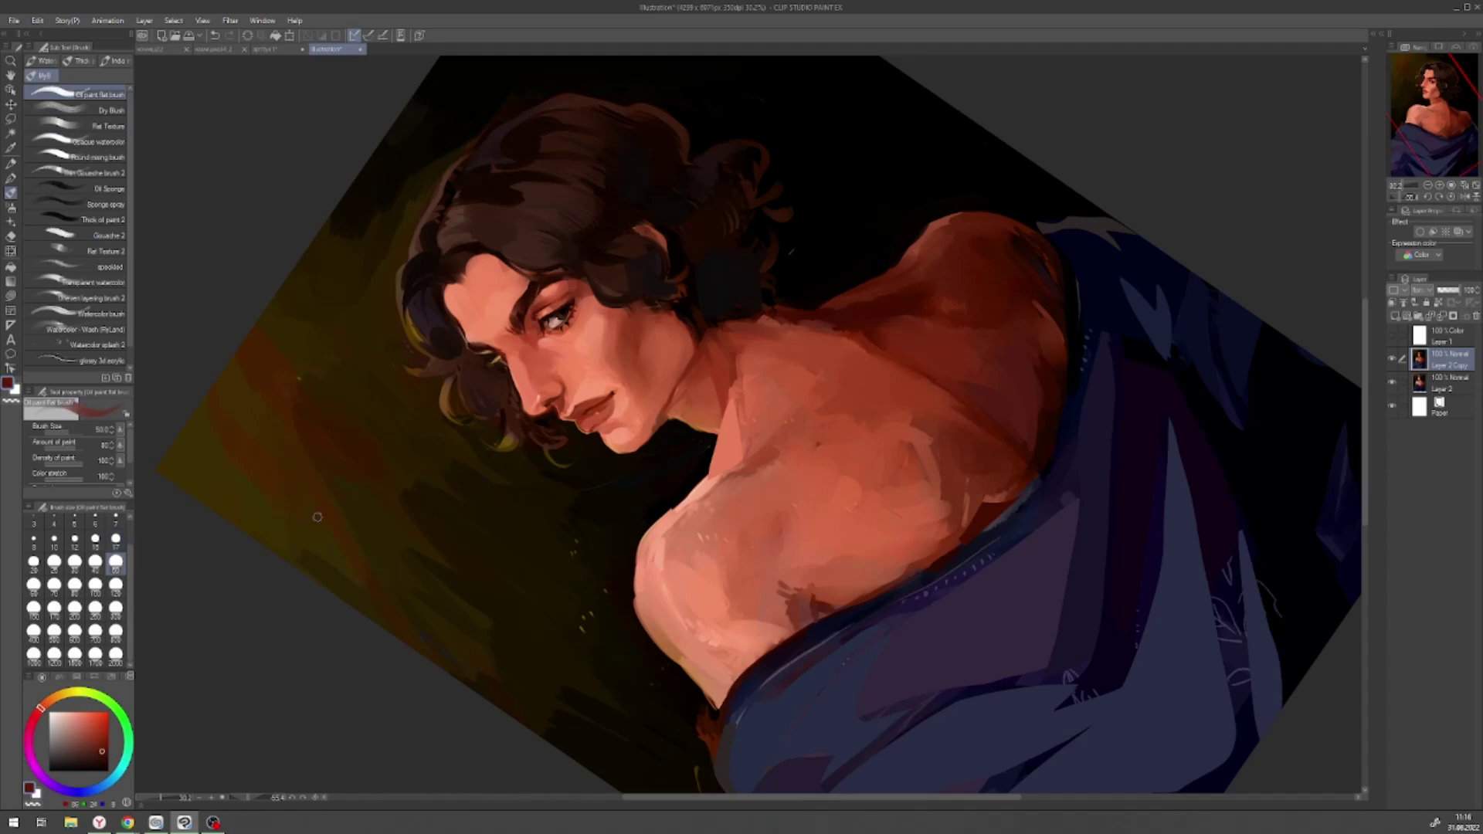
key("ctrl+at")
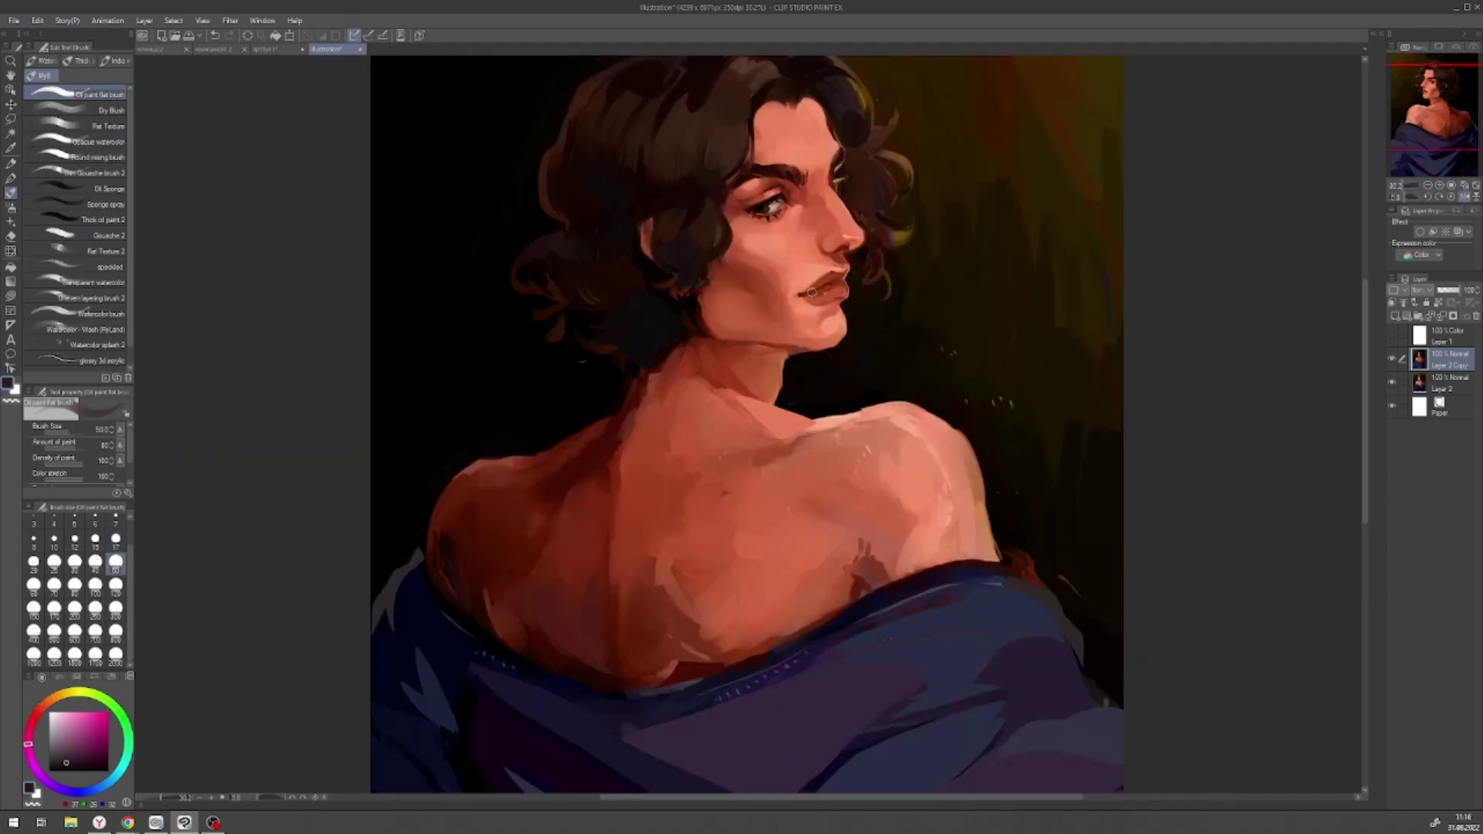
- Deepen the shadows on the back with sampled dark red, using the Opaque watercolor brush at size 120
left_click(99, 141)
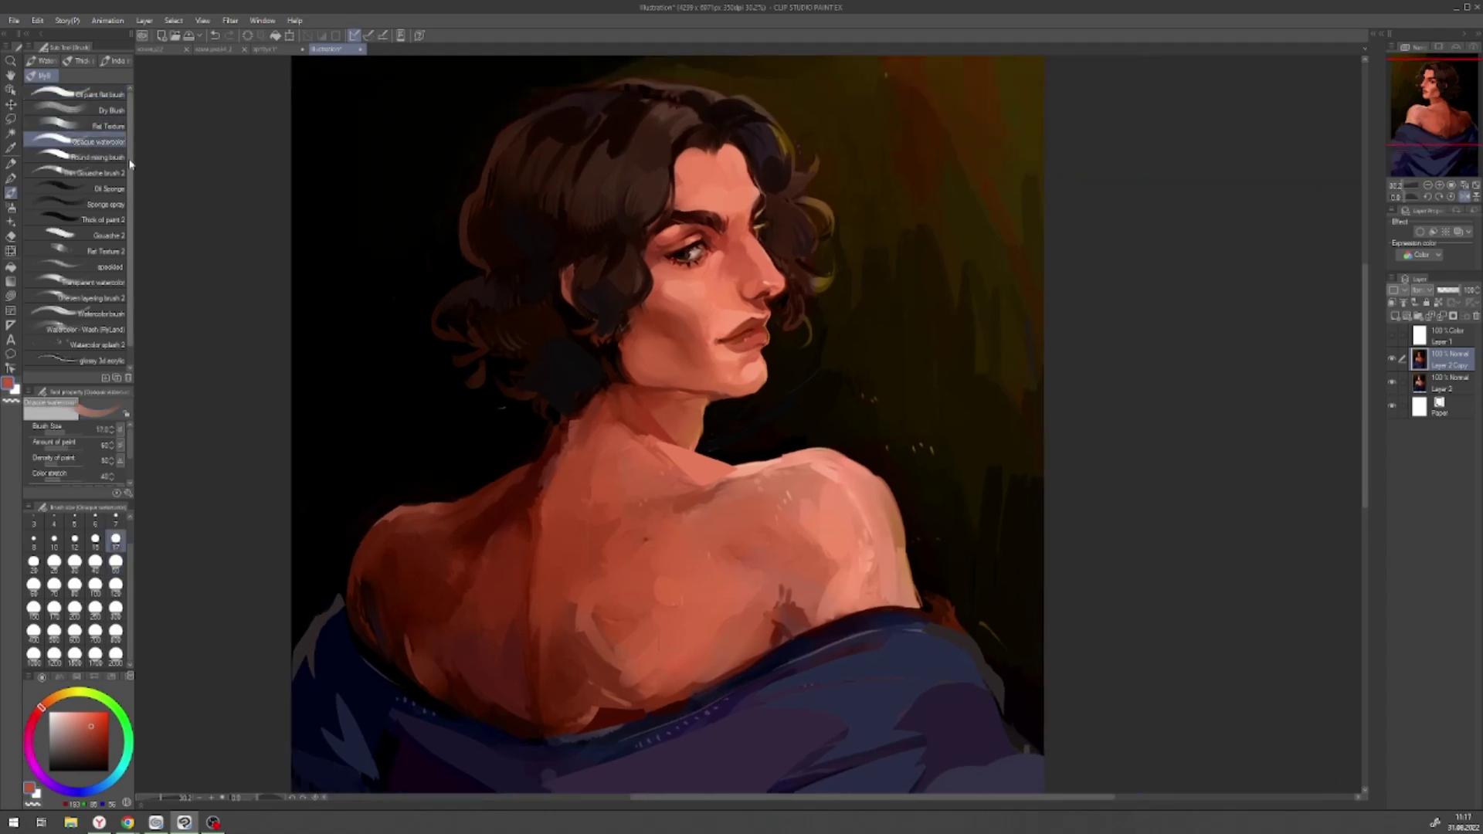
left_click(1425, 189)
key("bracketright")
key("bracketright")
key("bracketright")
key("bracketright")
key("bracketright")
left_click(547, 306, "alt")
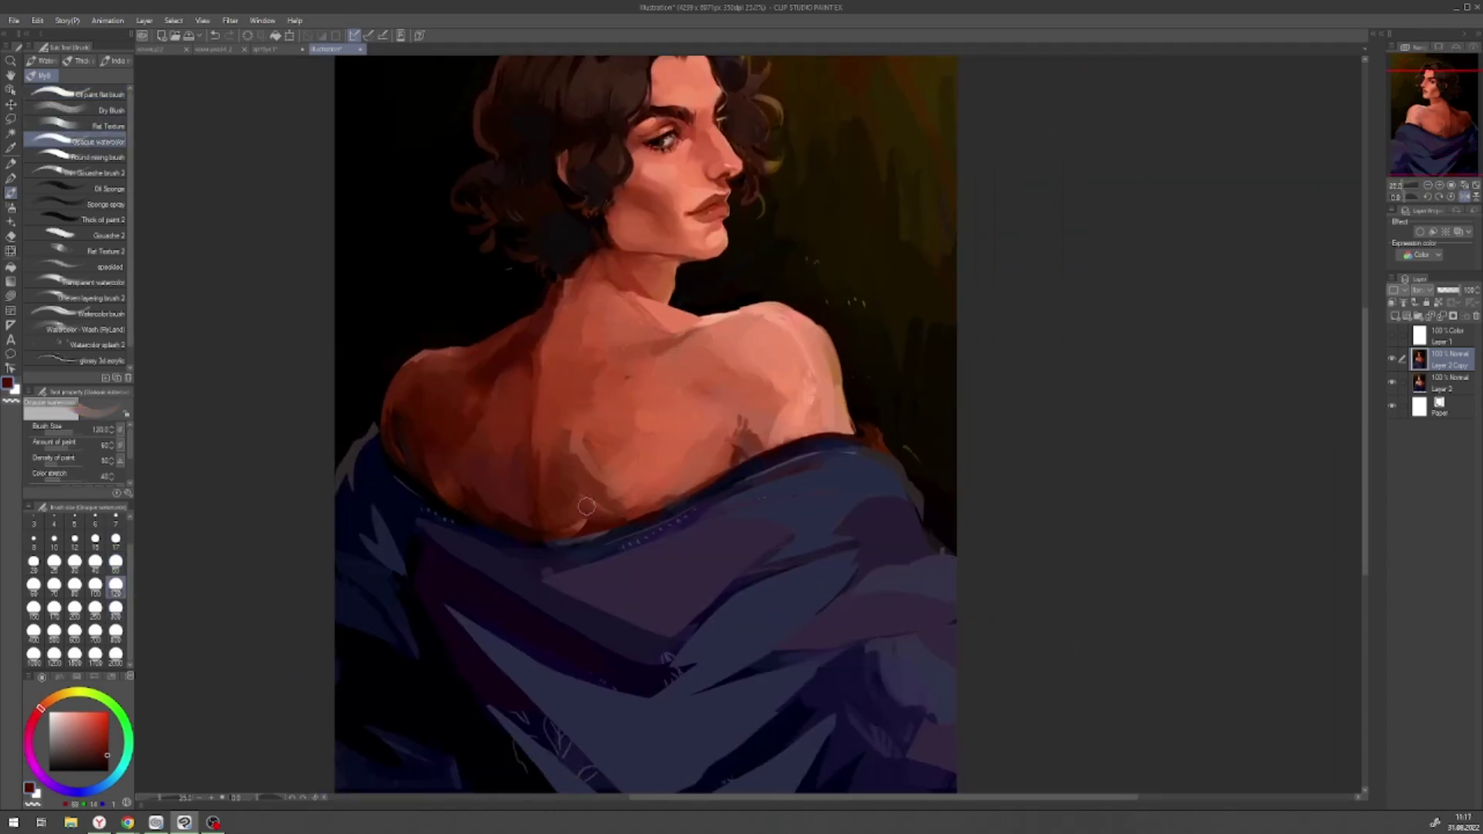
- Soften the shadow near the lit shoulder blade with sampled skin tones, using the Opaque watercolor brush at size 120
left_click(733, 441, "alt")
left_click_drag(747, 424, 753, 416)
left_click(785, 430, "alt")
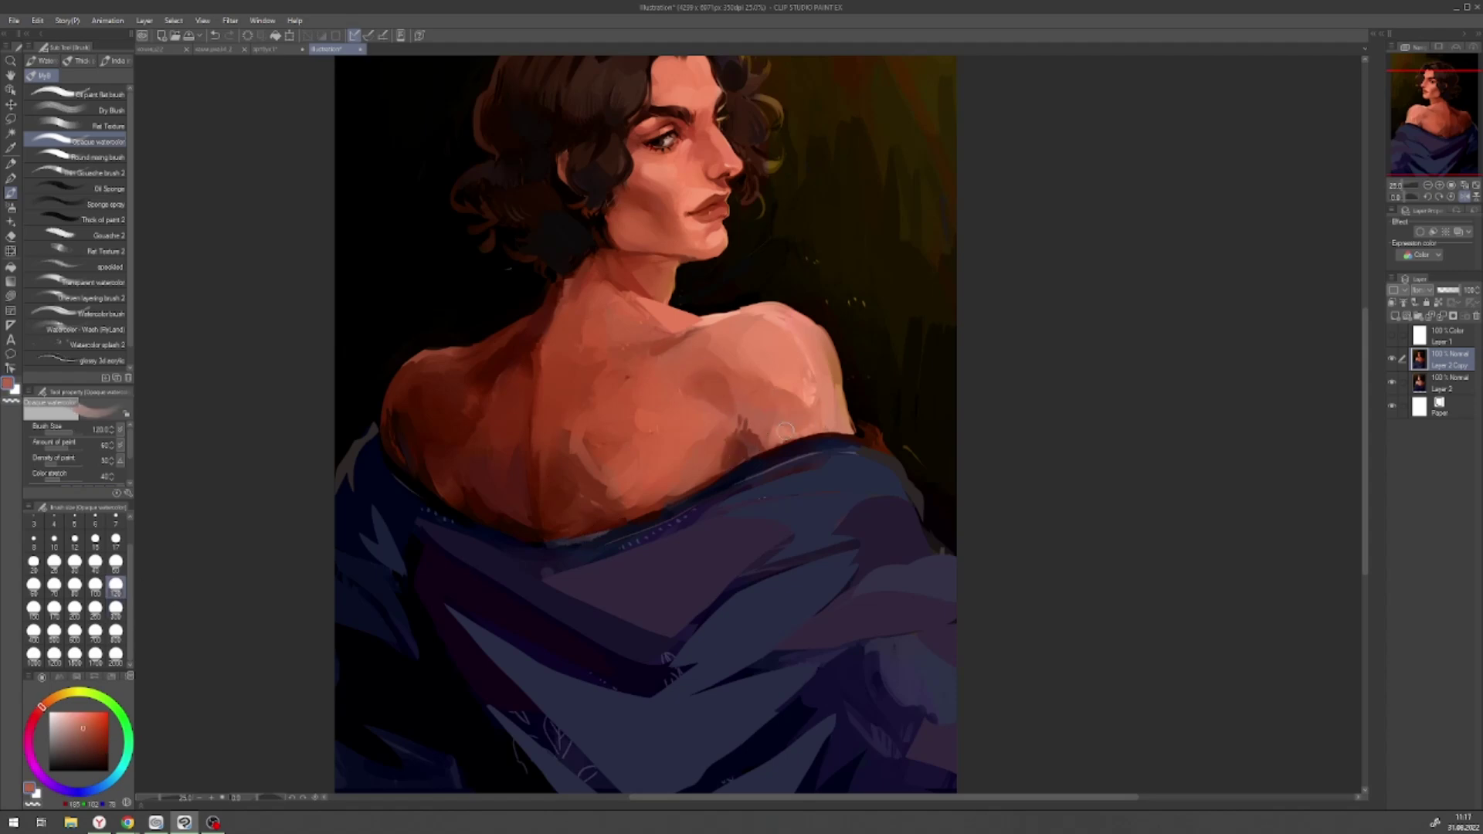
- Shade the selected neck area under the jaw with dark red using the Soft airbrush, clear the selection and sample a peach skin tone
left_click(1428, 186)
key("b")
key("ctrl+shift+d")
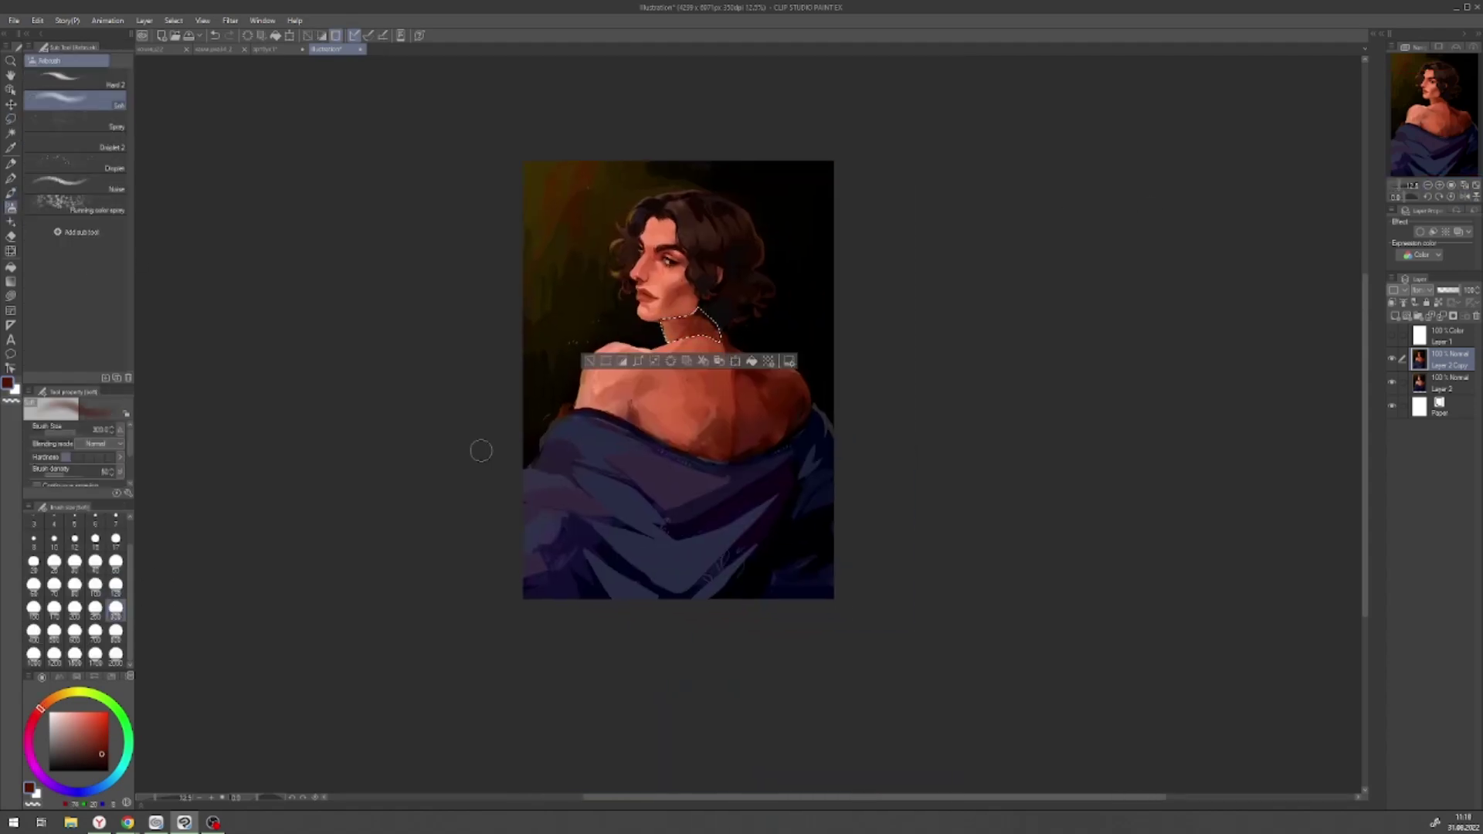
key("ctrl+d")
key("b")
left_click(664, 326, "alt")
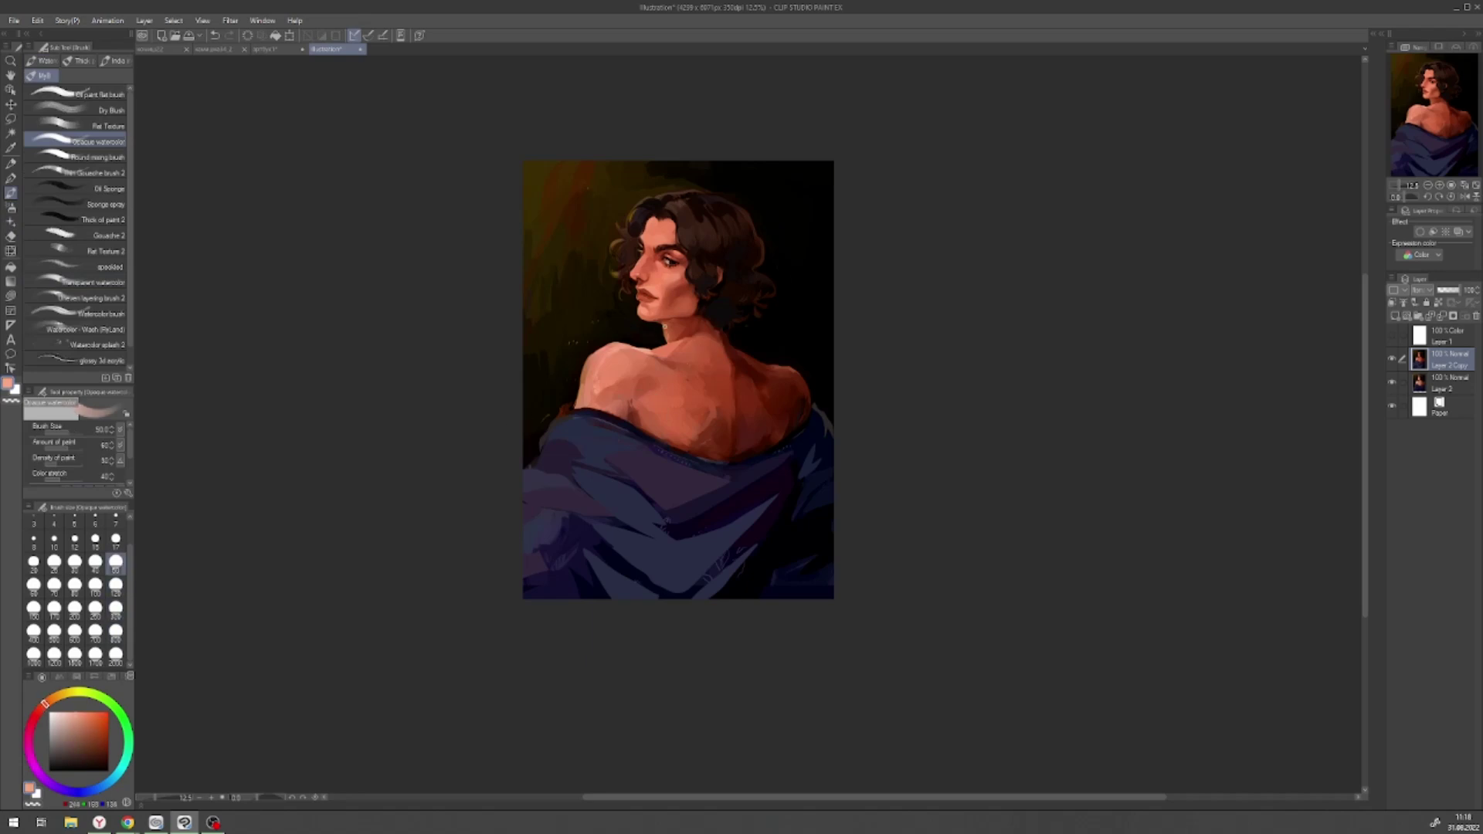
- Add fine dark strokes to the eye, eyebrow and hair with the Artenus Hard pencil at sizes 17 and 50
scroll(604, 303, "up", 2)
key("p")
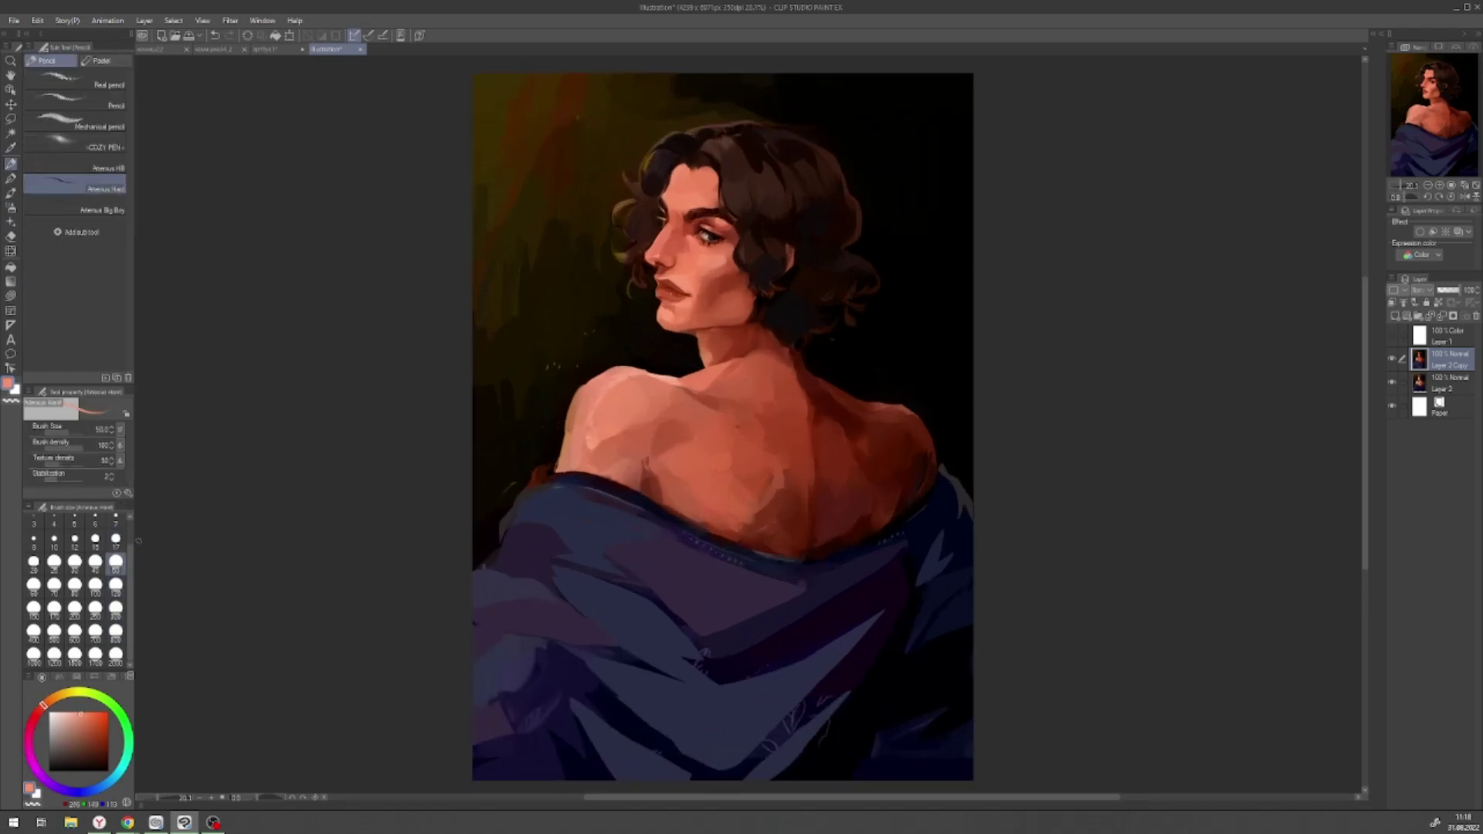
scroll(617, 232, "up", 3)
left_click(1462, 196)
left_click_drag(1438, 110, 1449, 103)
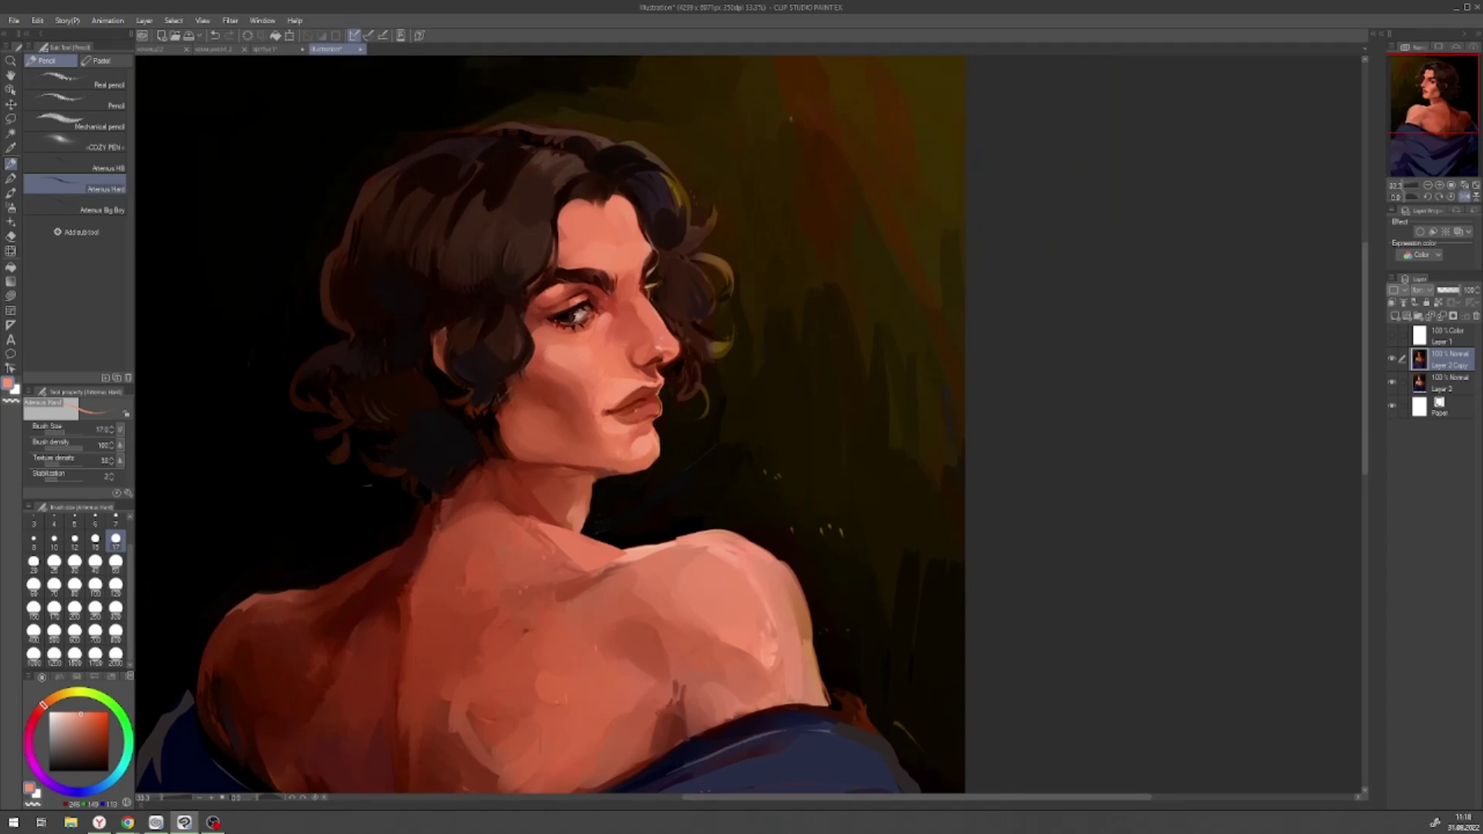
left_click(561, 321, "alt")
left_click(575, 273, "alt")
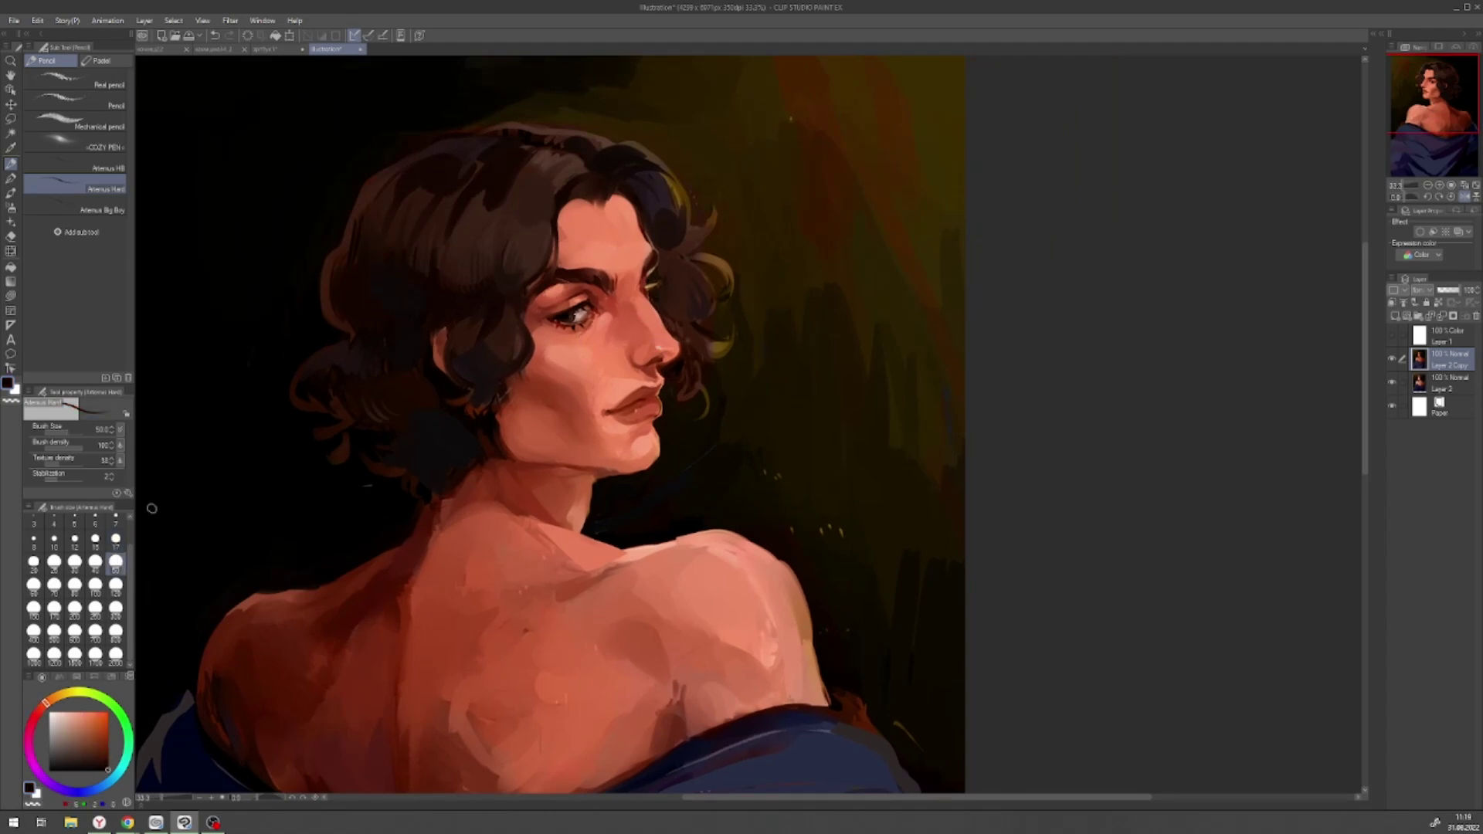
left_click(116, 561)
scroll(597, 186, "up", 1)
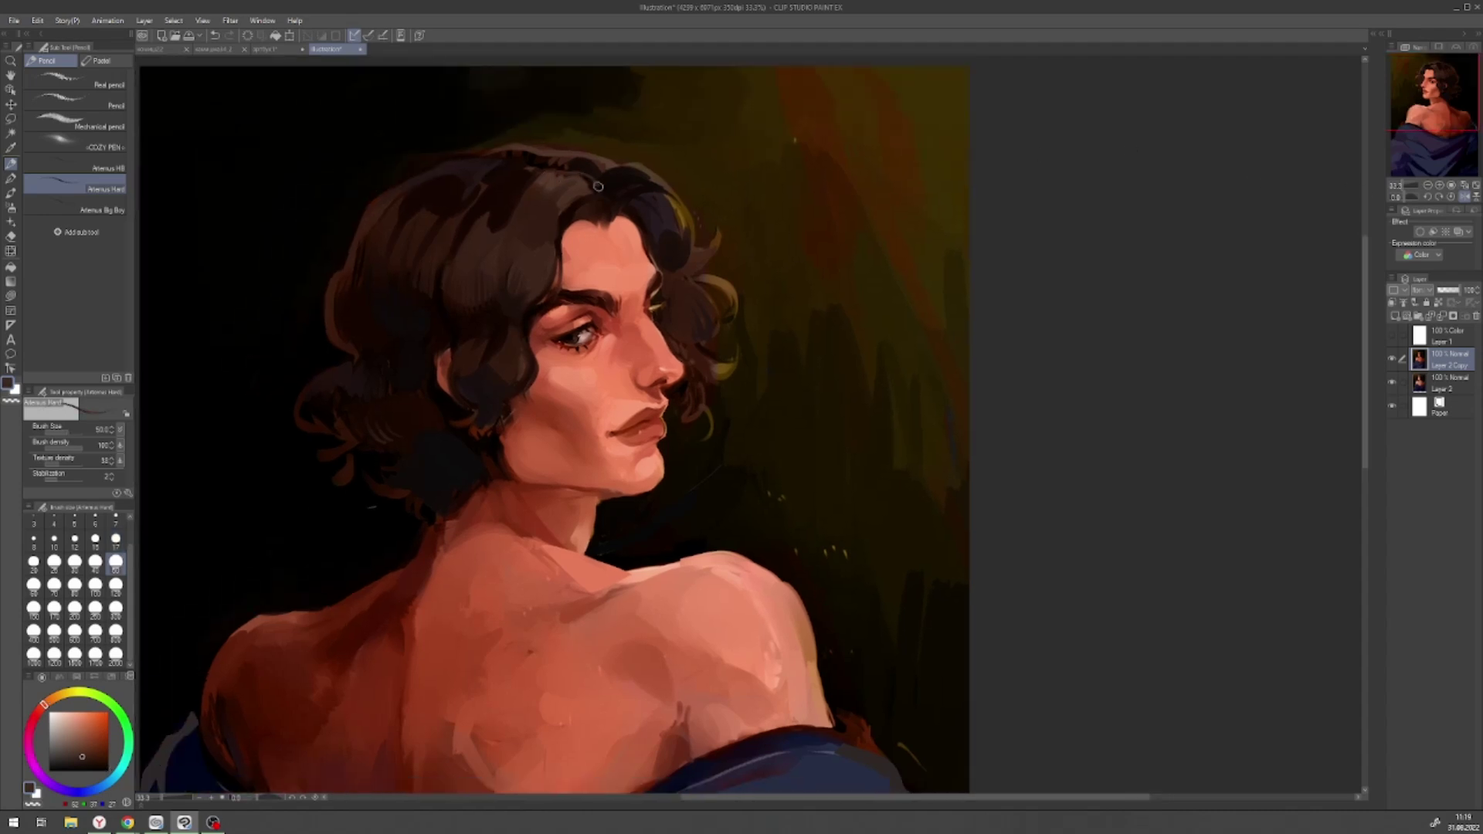
- Refine the front locks above the forehead with sampled dark browns, using the Opaque watercolor brush at size 17
left_click(11, 192)
left_click(116, 538)
left_click(594, 201, "alt")
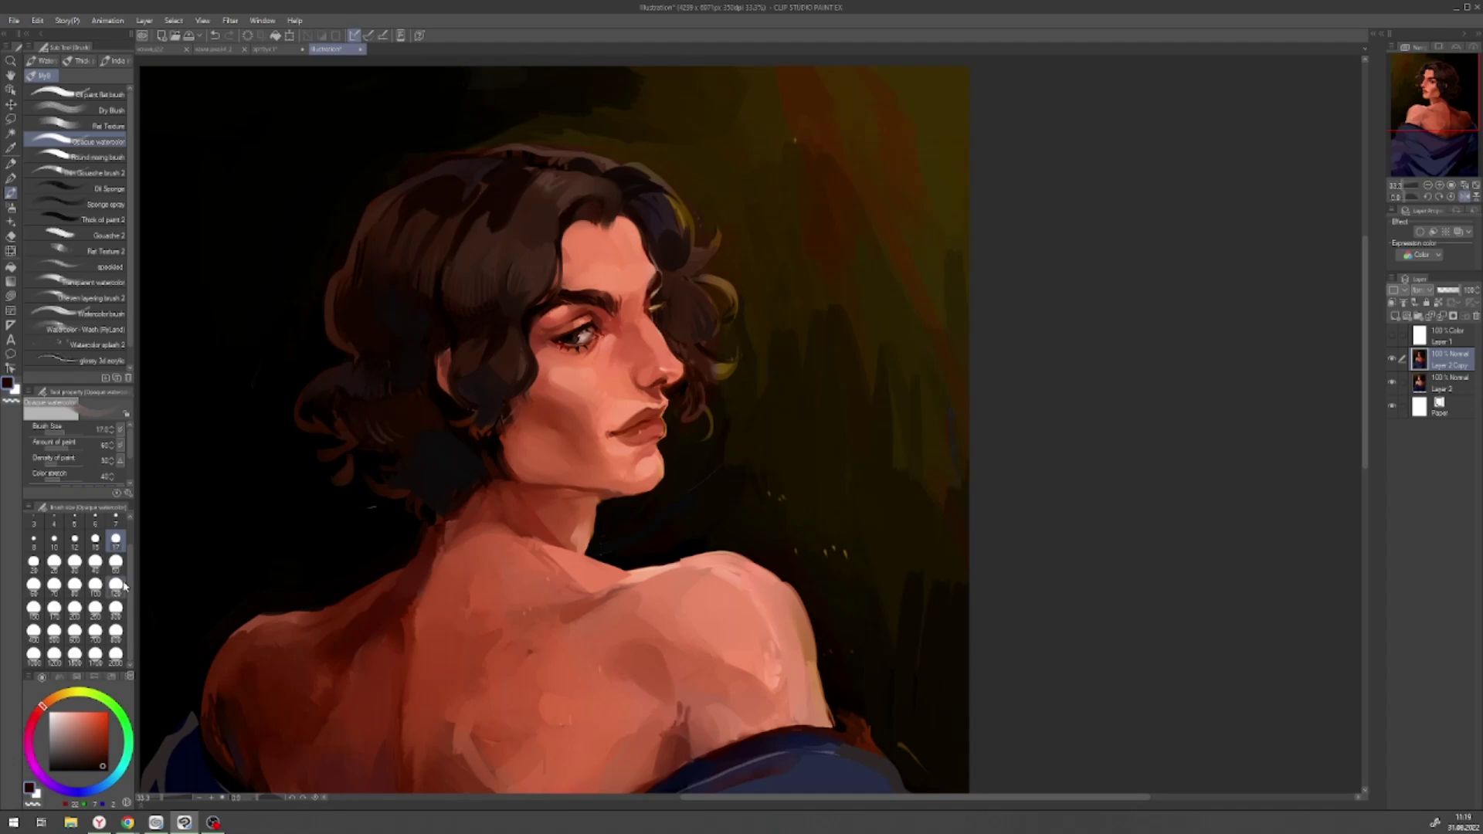
left_click(616, 210, "alt")
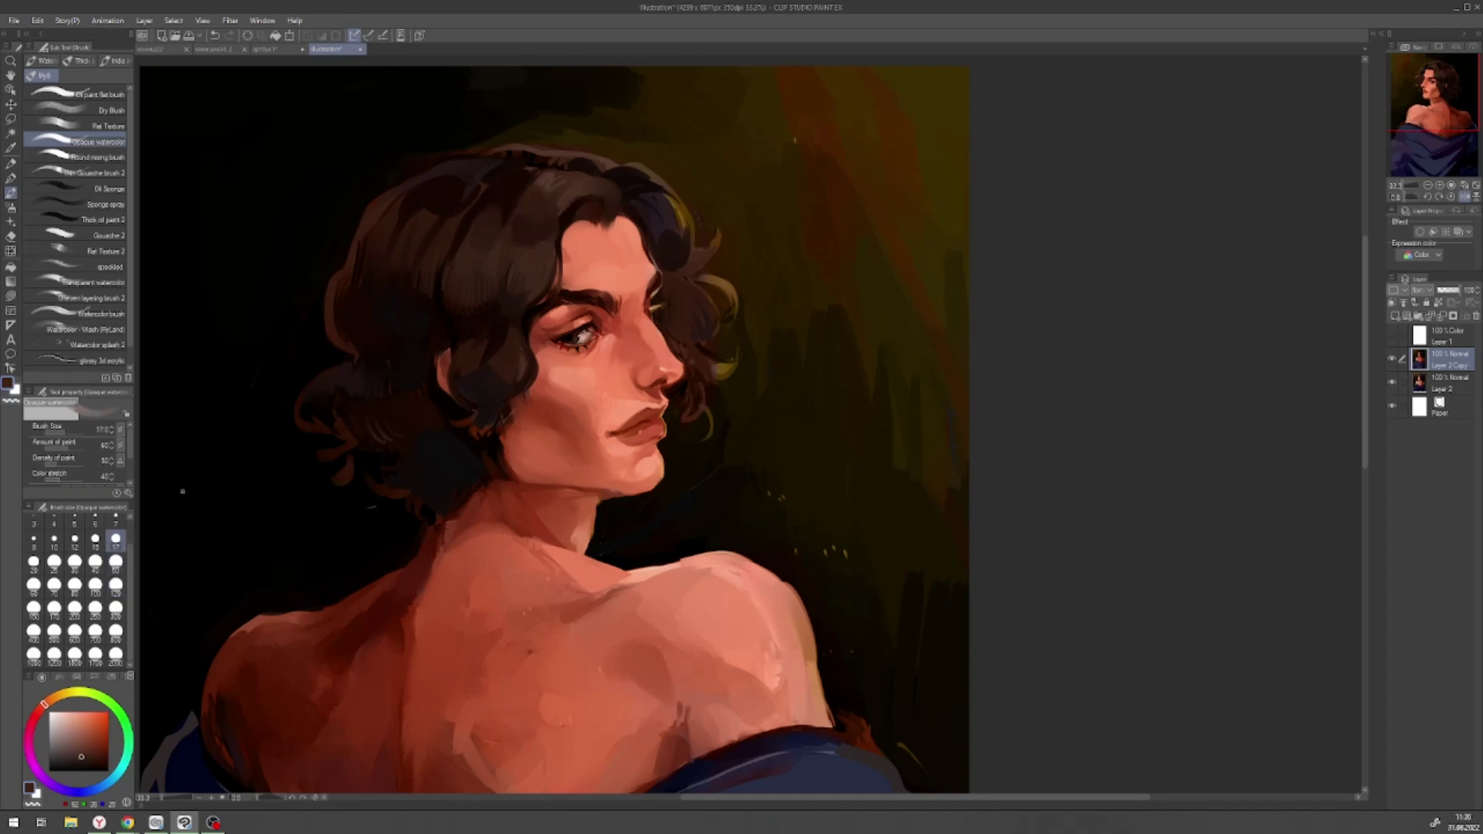
- Repaint the lit side of the background with ochre and warm brown, using the Opaque watercolor brush at size 800
left_click(1428, 185)
left_click(1452, 197)
left_click(116, 630)
mouse_move(432, 139)
left_mouse_down()
mouse_move(497, 154)
mouse_move(371, 291)
mouse_move(530, 147)
mouse_move(695, 147)
left_mouse_up()
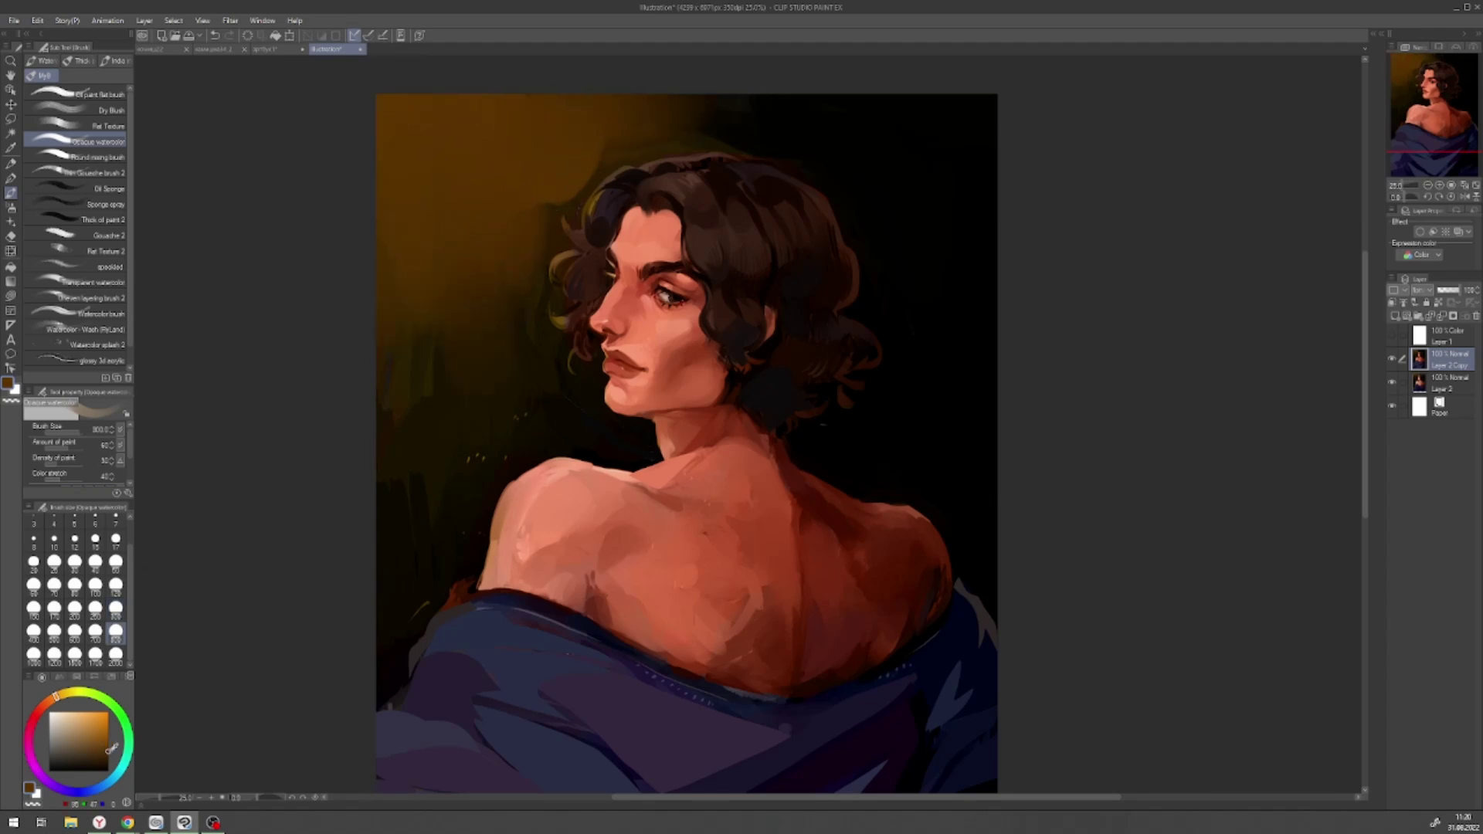
left_click(108, 751)
left_click_drag(410, 478, 496, 390)
- Lasso-select the background around the figure, airbrush it into a dark red to ochre gradient at size 2000 and deselect
key("m")
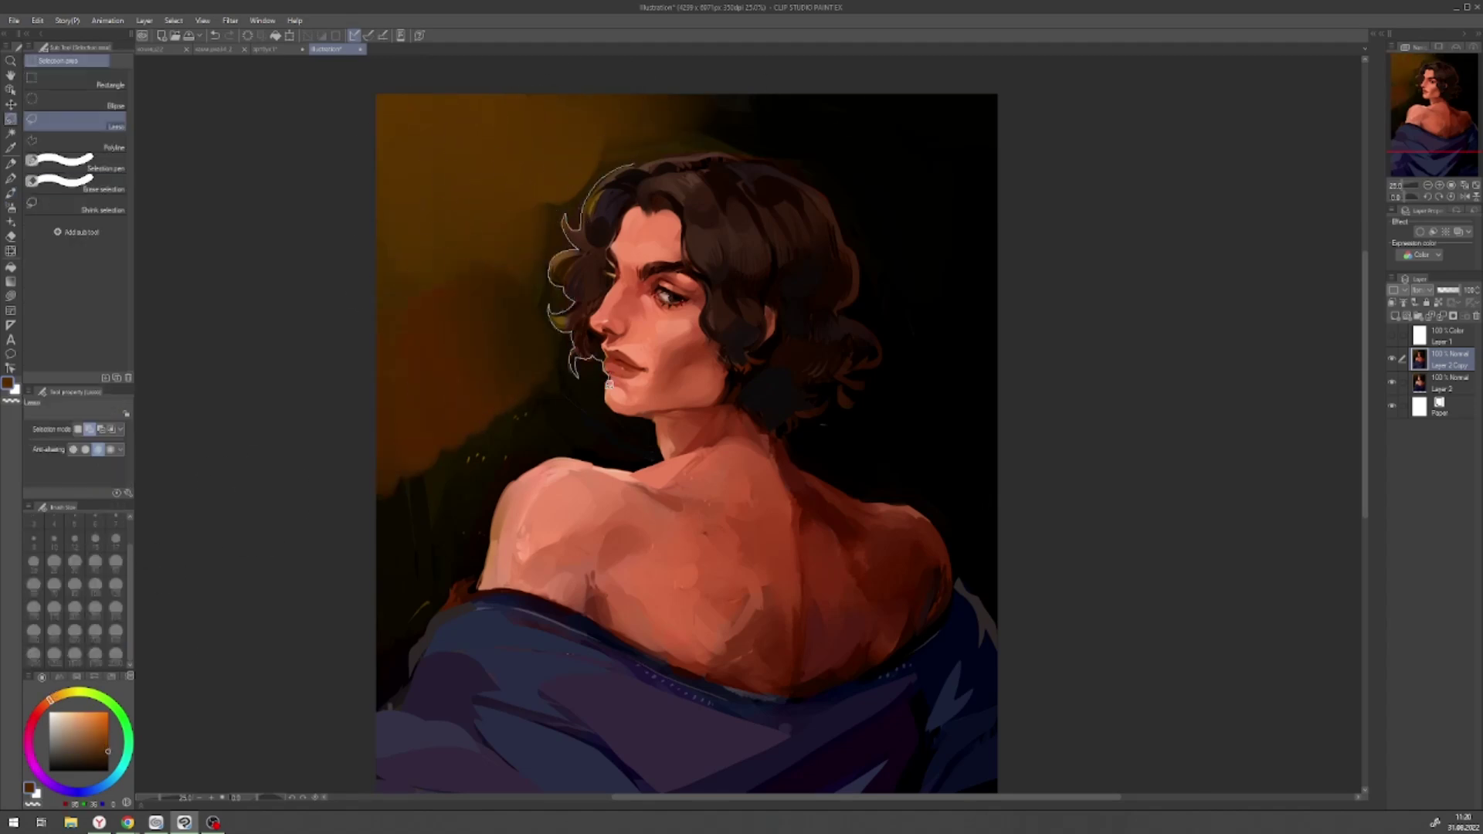
mouse_move(595, 460)
left_mouse_down()
mouse_move(321, 546)
mouse_move(922, 512)
left_mouse_up()
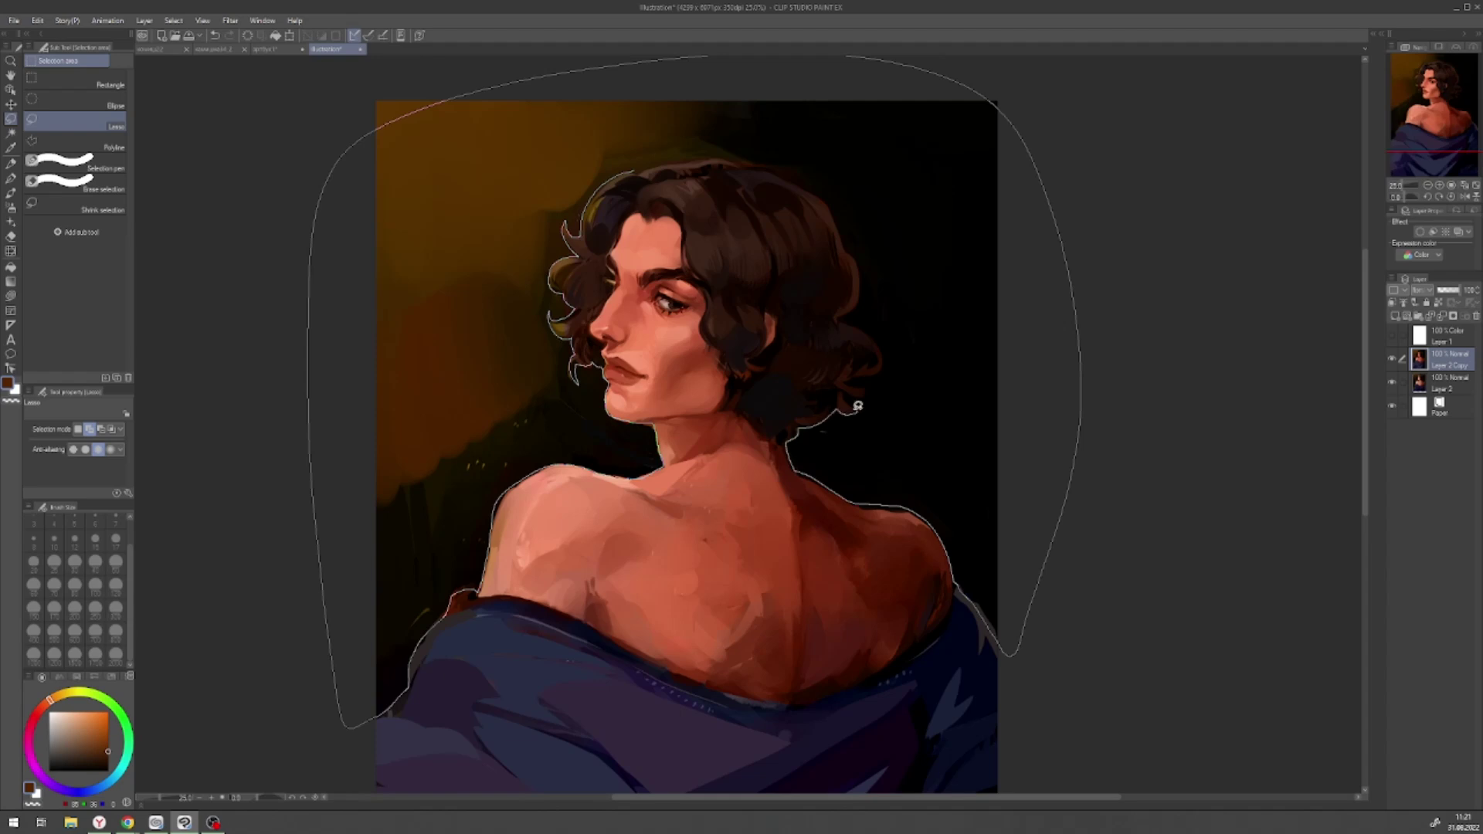
left_click_drag(809, 186, 844, 186)
key("b")
key("ctrl+minus")
key("ctrl+minus")
key("ctrl+minus")
key("ctrl+minus")
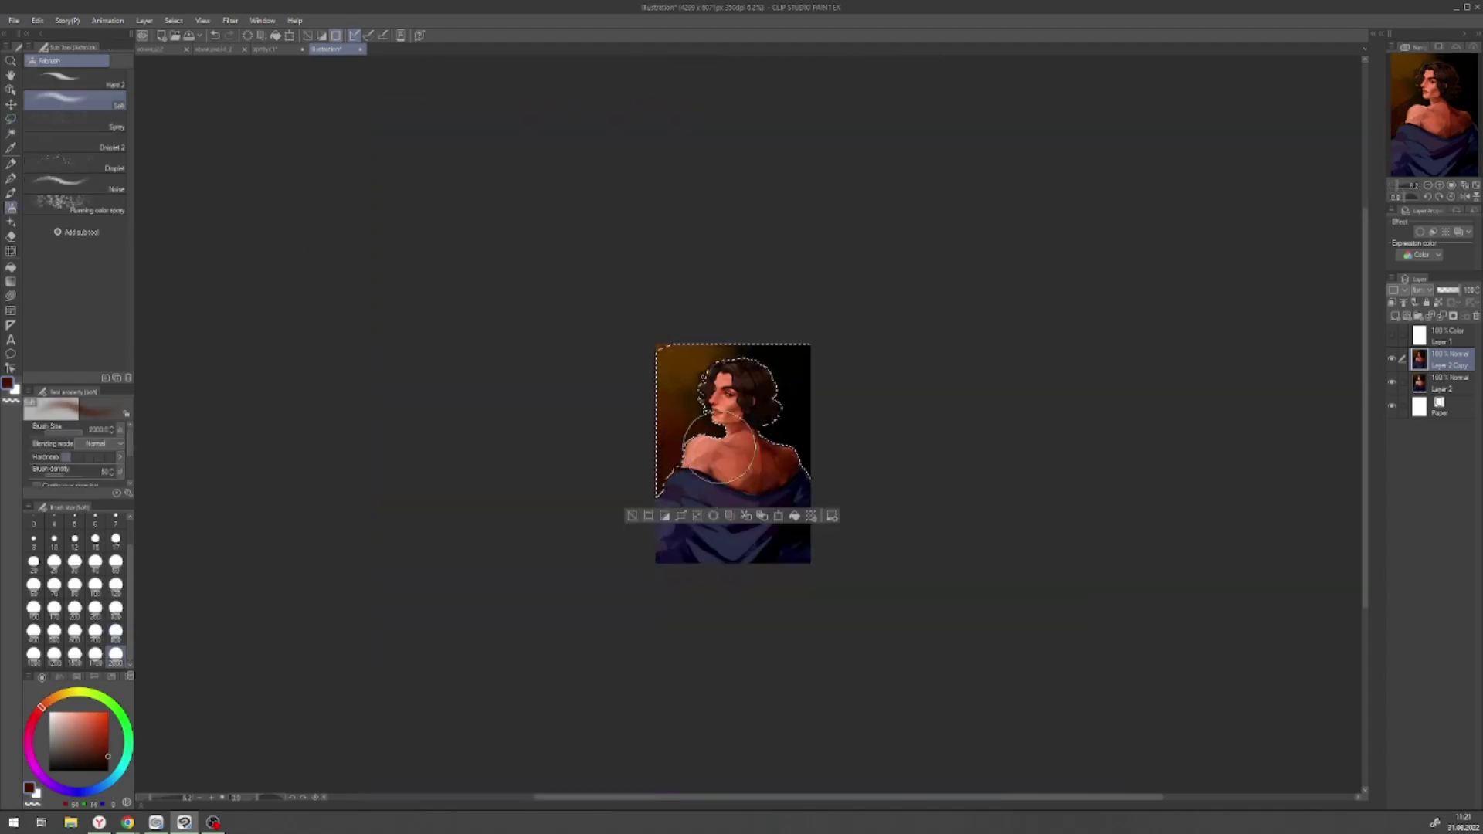
left_click_drag(668, 396, 699, 396)
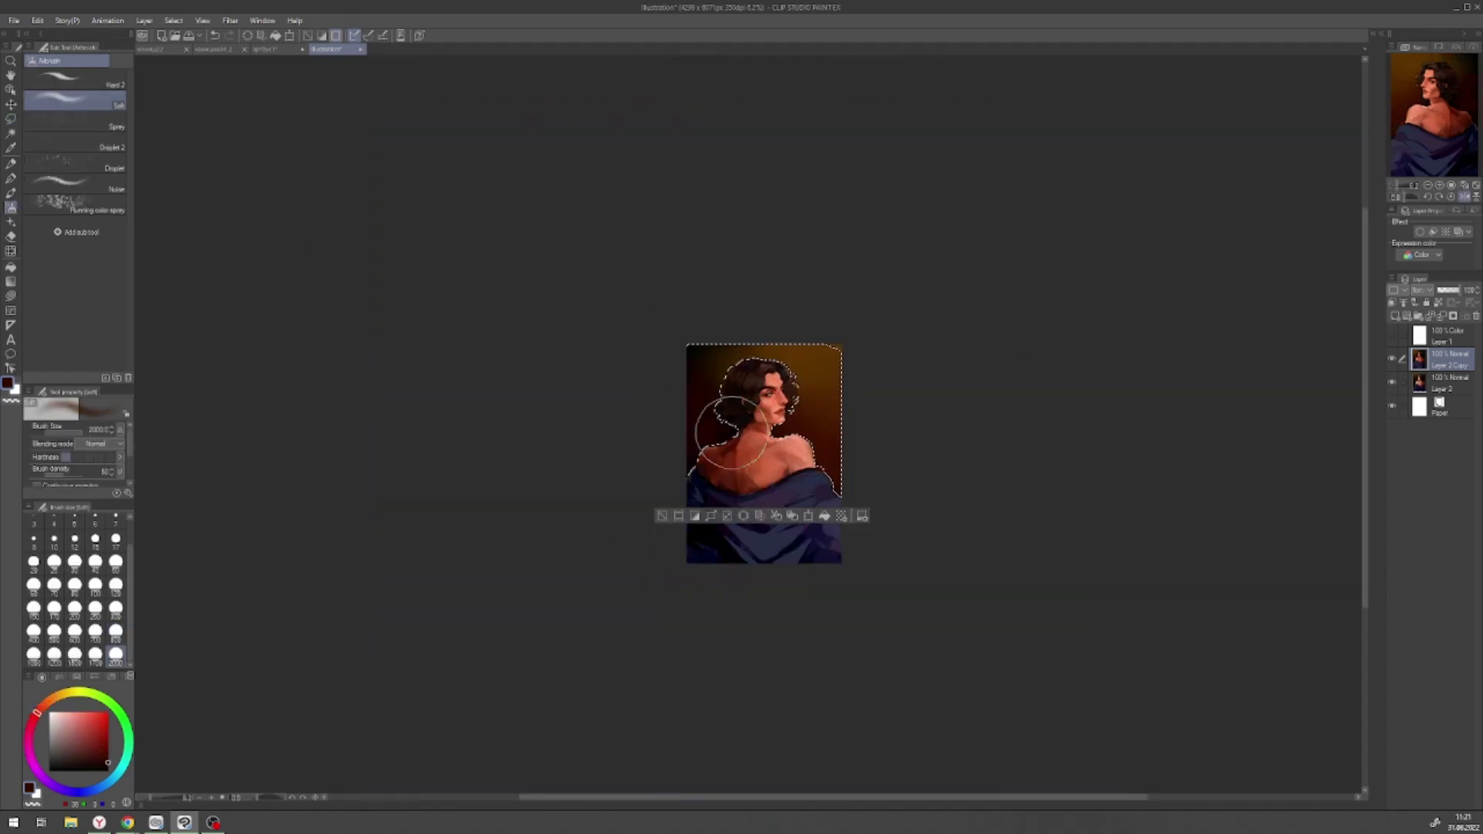
left_click_drag(826, 371, 782, 523)
key("ctrl+d")
- Lasso-select the hair, darken it with a sampled dark brown using the Soft airbrush at size 800 and deselect
scroll(702, 363, "up", 3)
key("m")
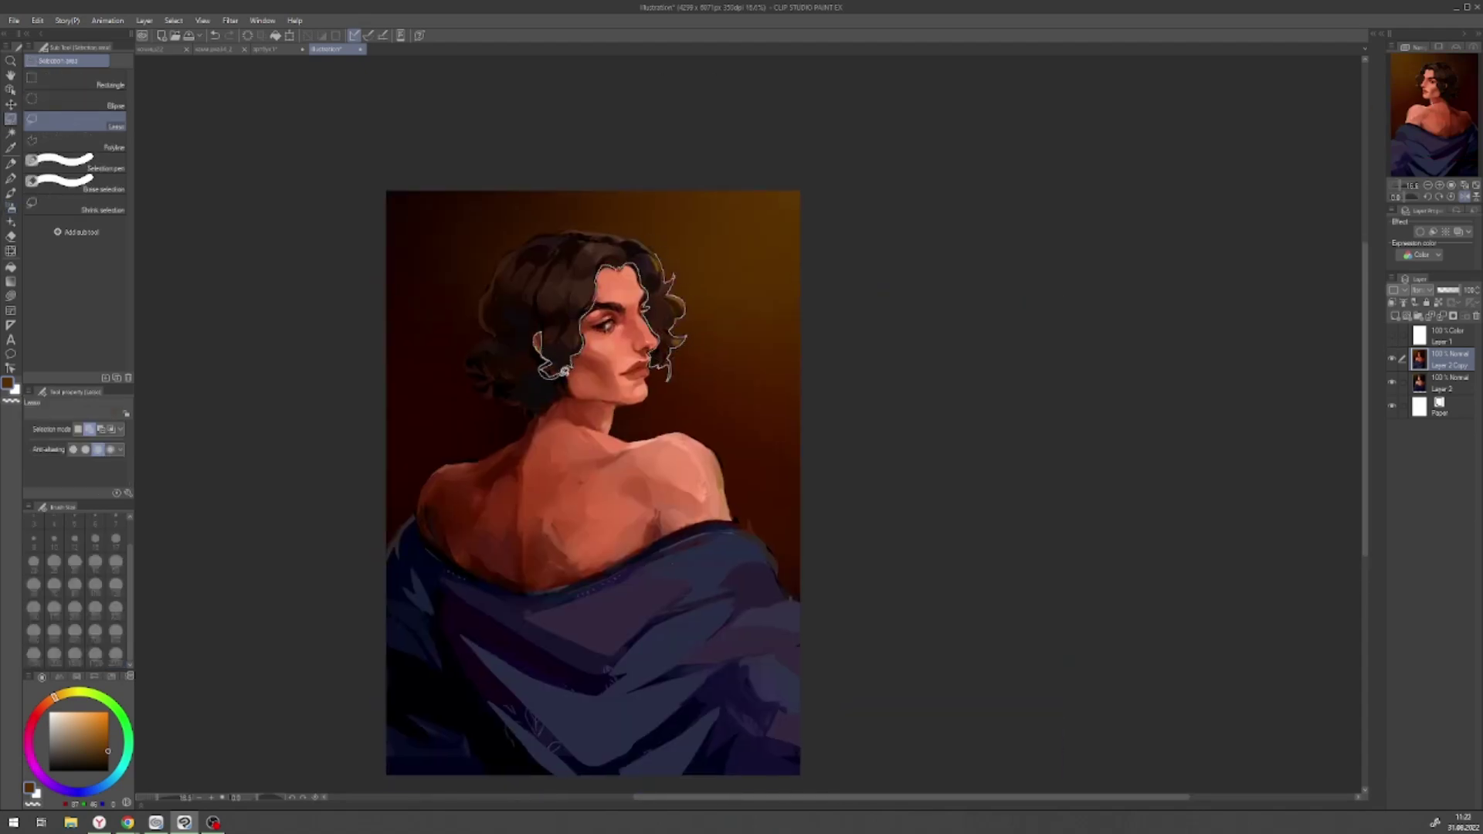
left_click_drag(608, 232, 610, 232)
key("b")
left_click(546, 331, "alt")
left_click_drag(672, 278, 679, 347)
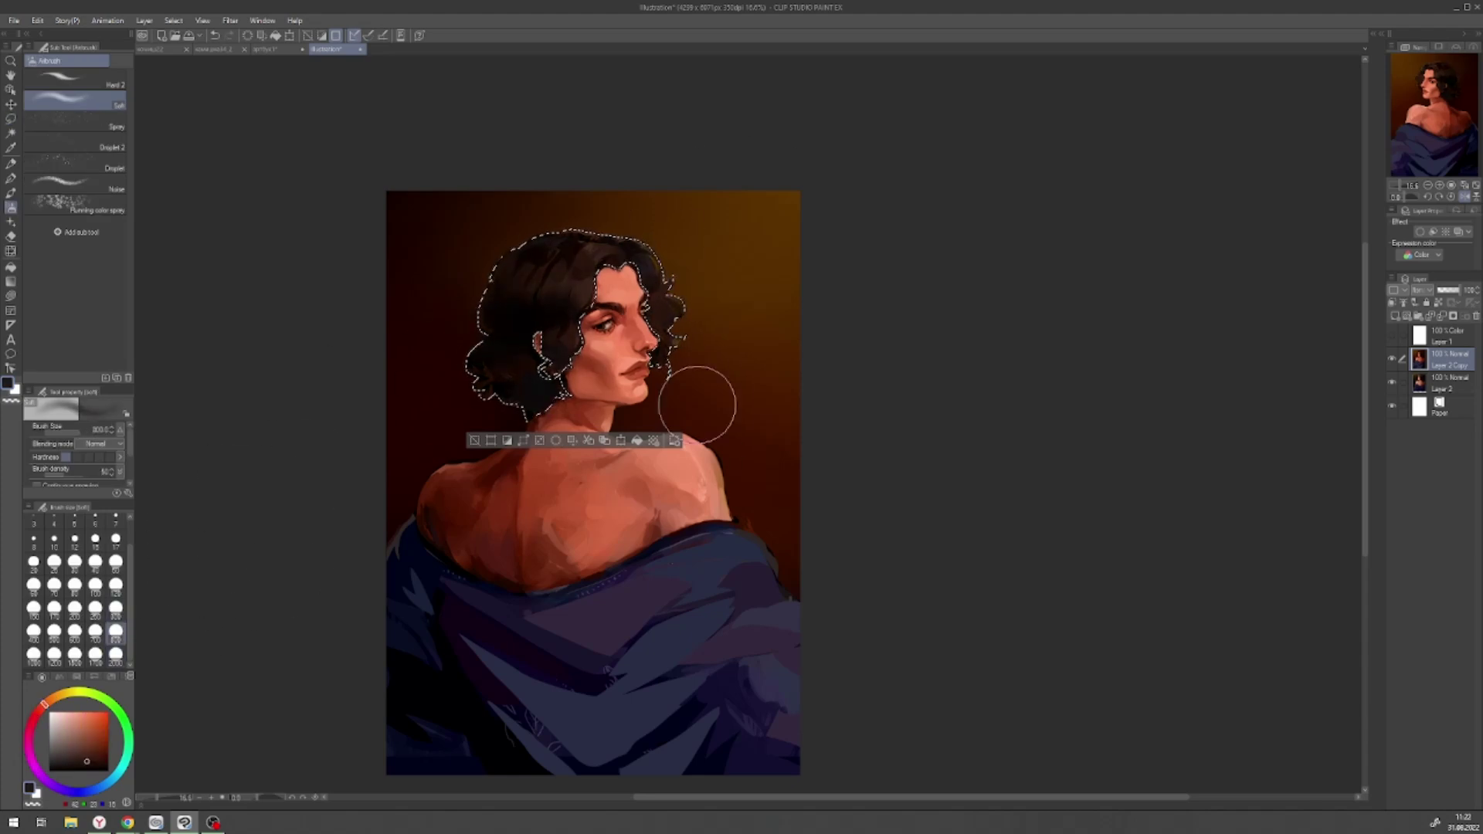
key("h")
key("ctrl+d")
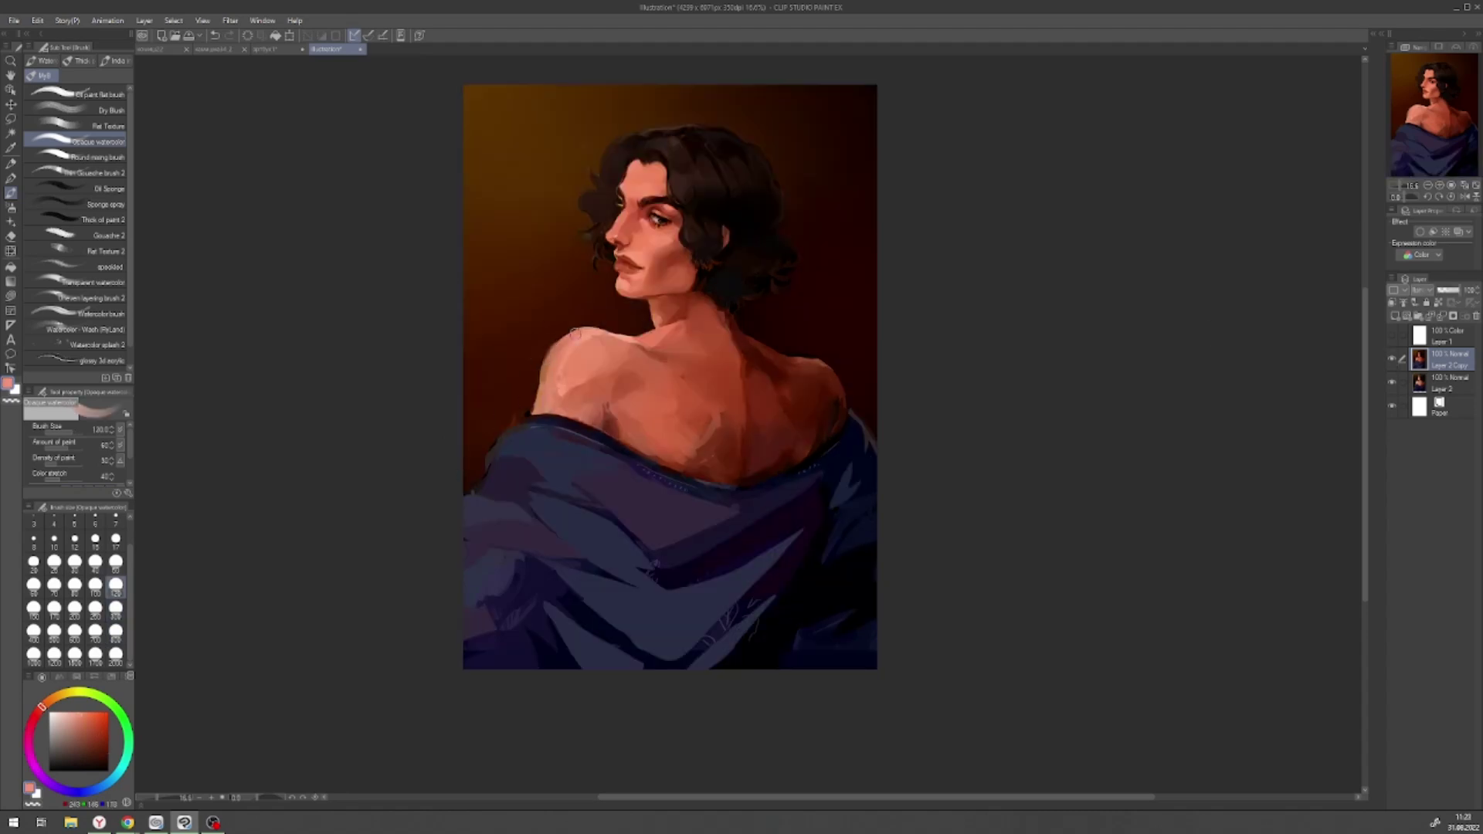
- Paint the garment's fold below the lit shoulder with sampled tones, using the Opaque watercolor brush at size 120
key("bracketleft")
key("bracketleft")
key("bracketleft")
key("bracketleft")
key("bracketleft")
left_click(545, 455, "alt")
mouse_move(506, 432)
left_mouse_down()
mouse_move(571, 464)
mouse_move(550, 453)
left_mouse_up()
left_click(502, 444, "alt")
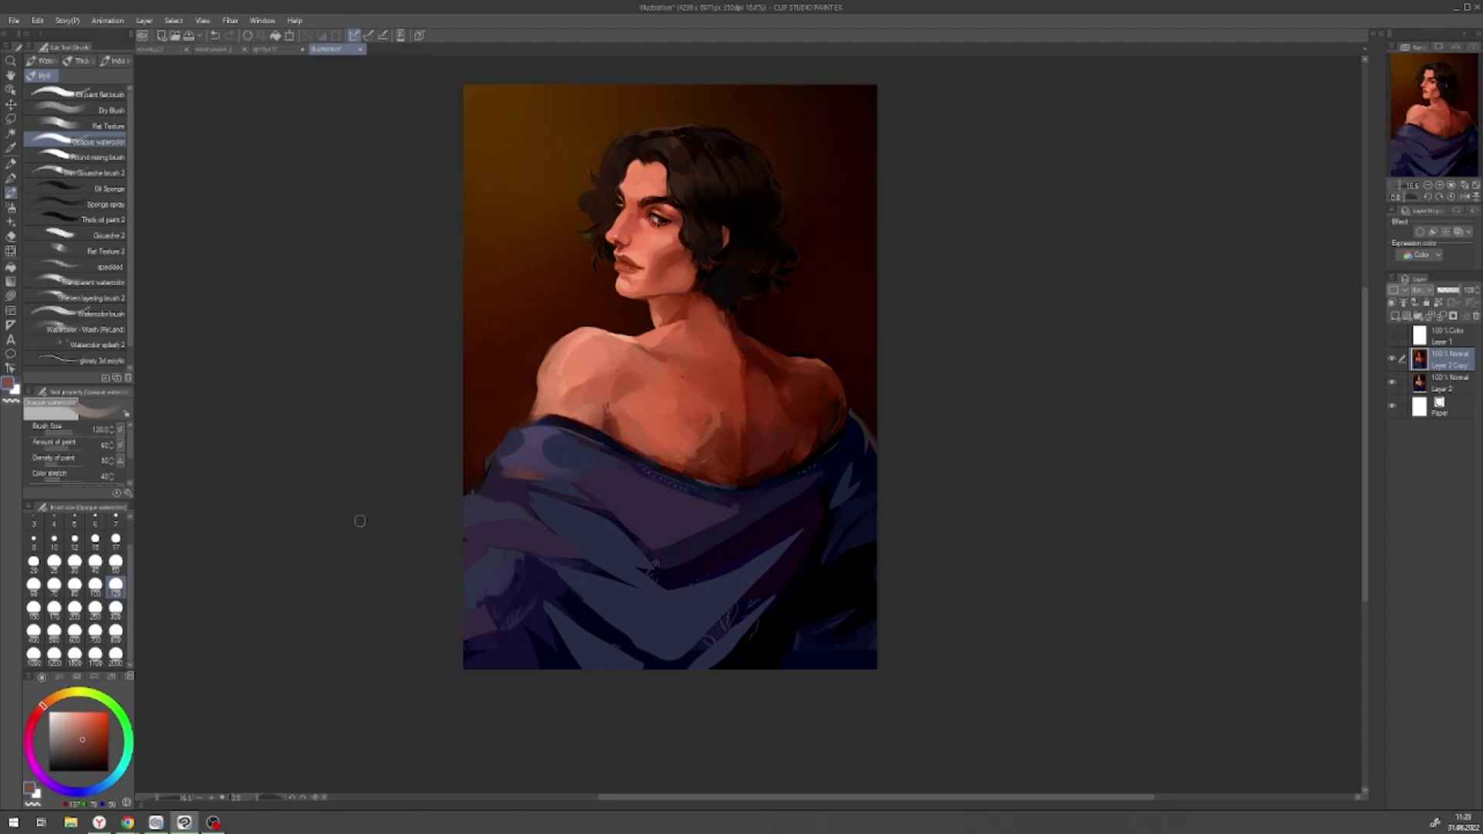
- Rework the upper sleeve folds with blue-violet using the Lasso fill tool and set the Opaque watercolor brush to size 300
key("bracketleft")
key("bracketleft")
key("bracketleft")
key("bracketleft")
key("bracketleft")
key("u")
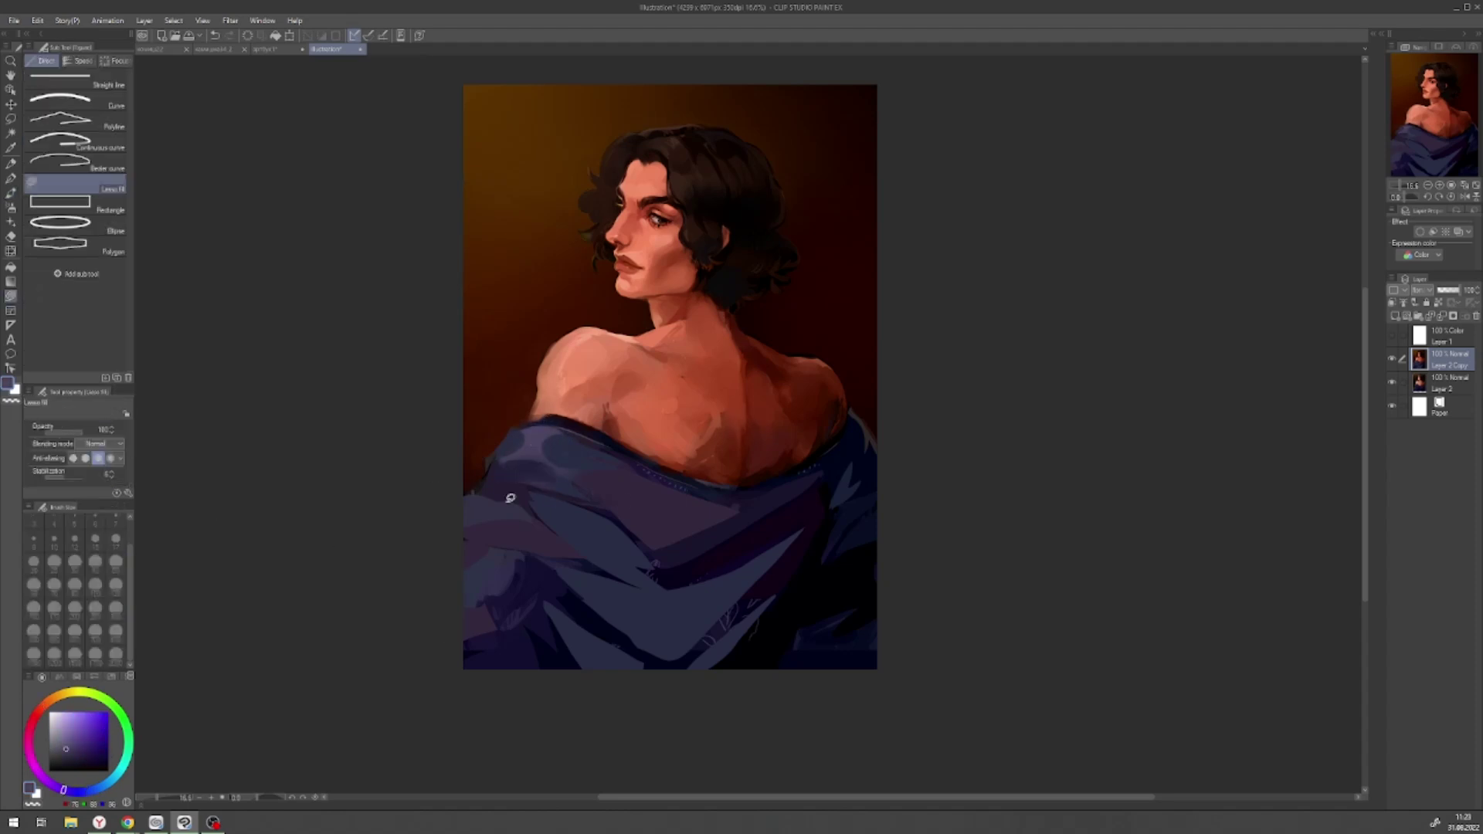
key("b")
left_click_drag(570, 532, 691, 518)
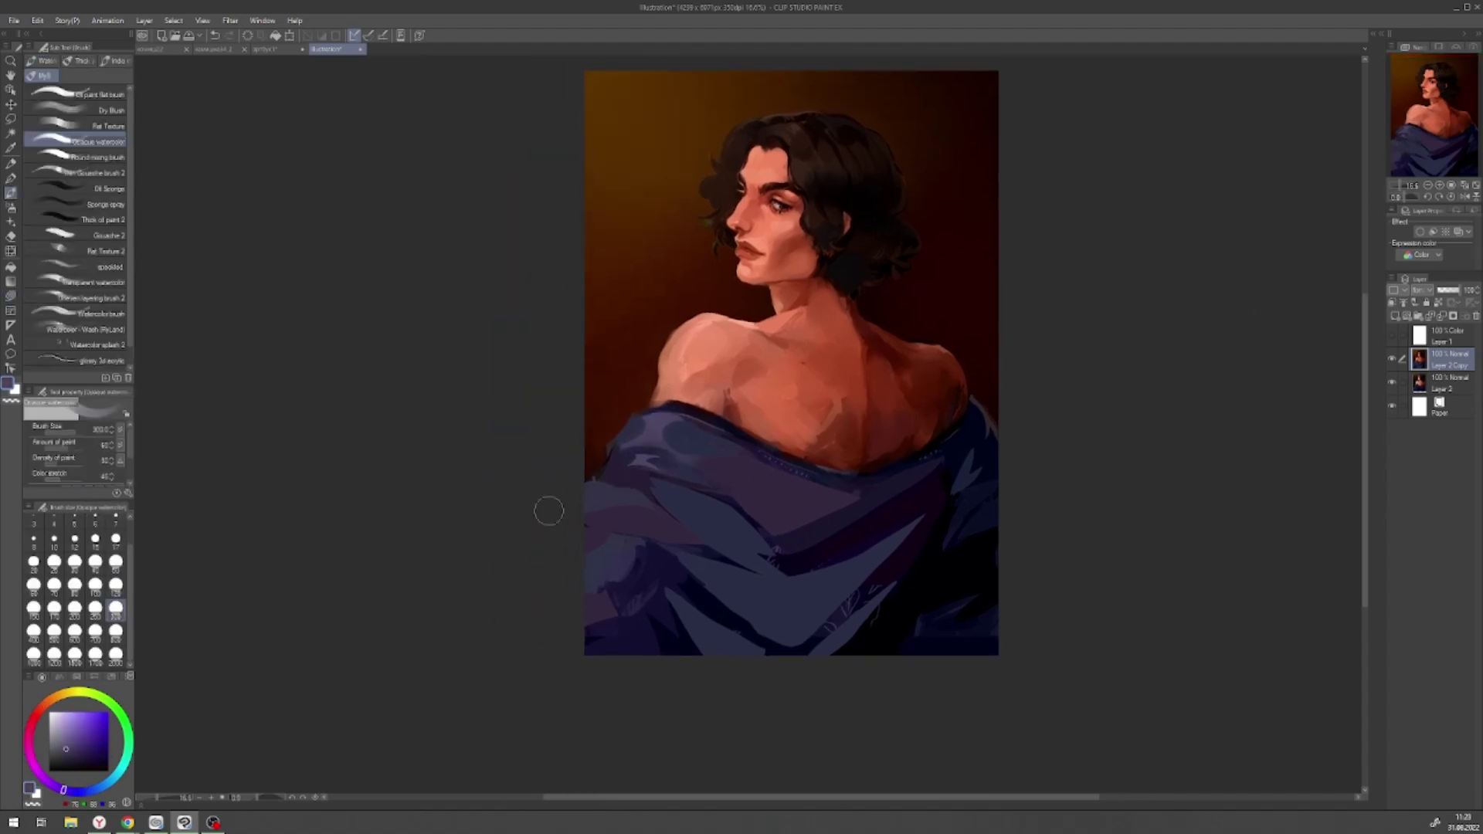
- Smooth the skin across the back with sampled reddish tones, using the Opaque watercolor brush at size 300
left_click(838, 324, "alt")
mouse_move(842, 382)
left_mouse_down()
mouse_move(807, 433)
mouse_move(838, 386)
left_mouse_up()
key("h")
left_click(567, 429, "alt")
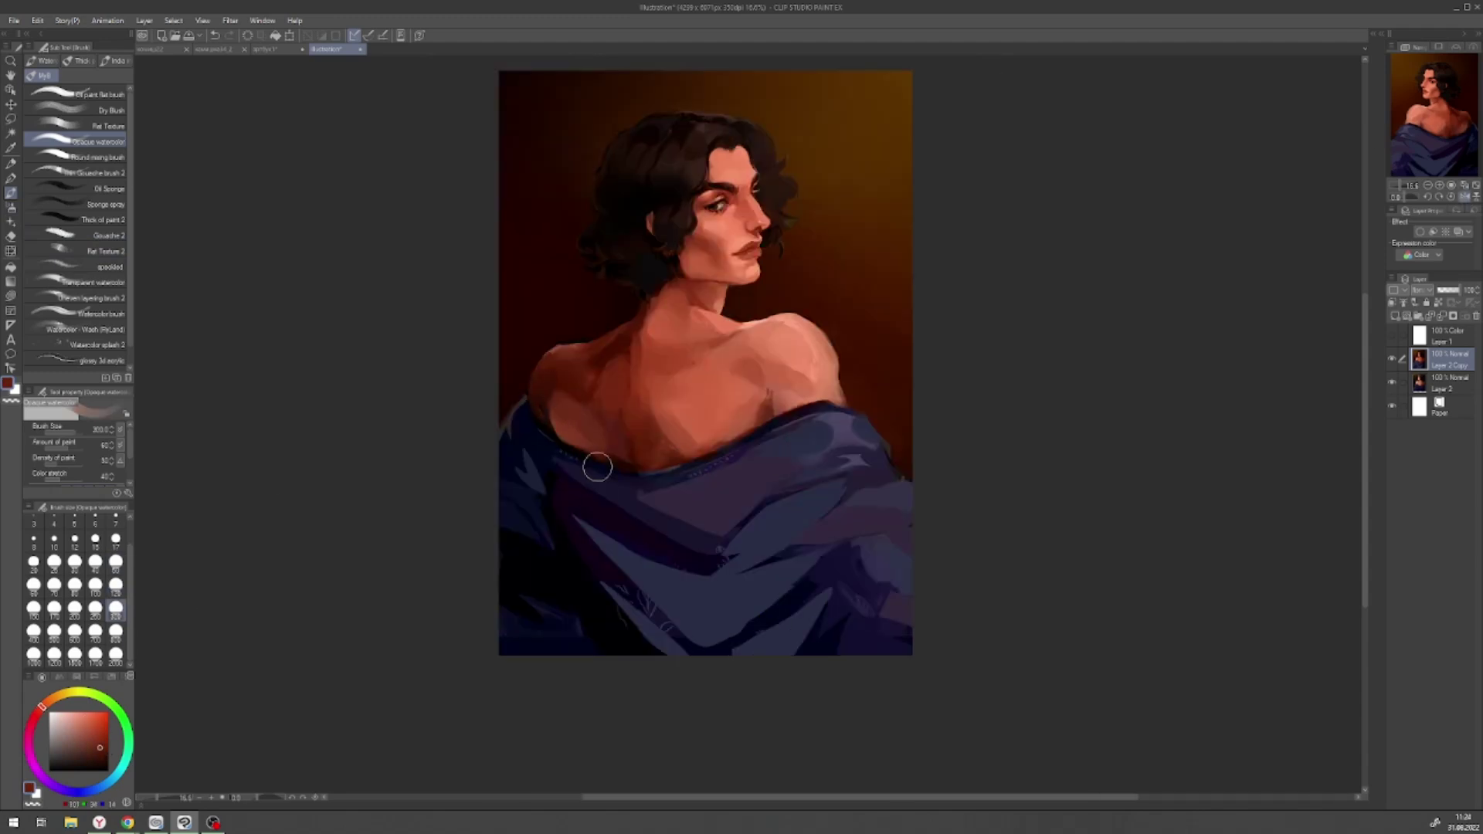
- Clean up the shadowed shoulder and the garment edge below it with sampled dark blue and red tones, using the Opaque watercolor brush up to size 120
key("b")
left_click(497, 434, "alt")
key("b")
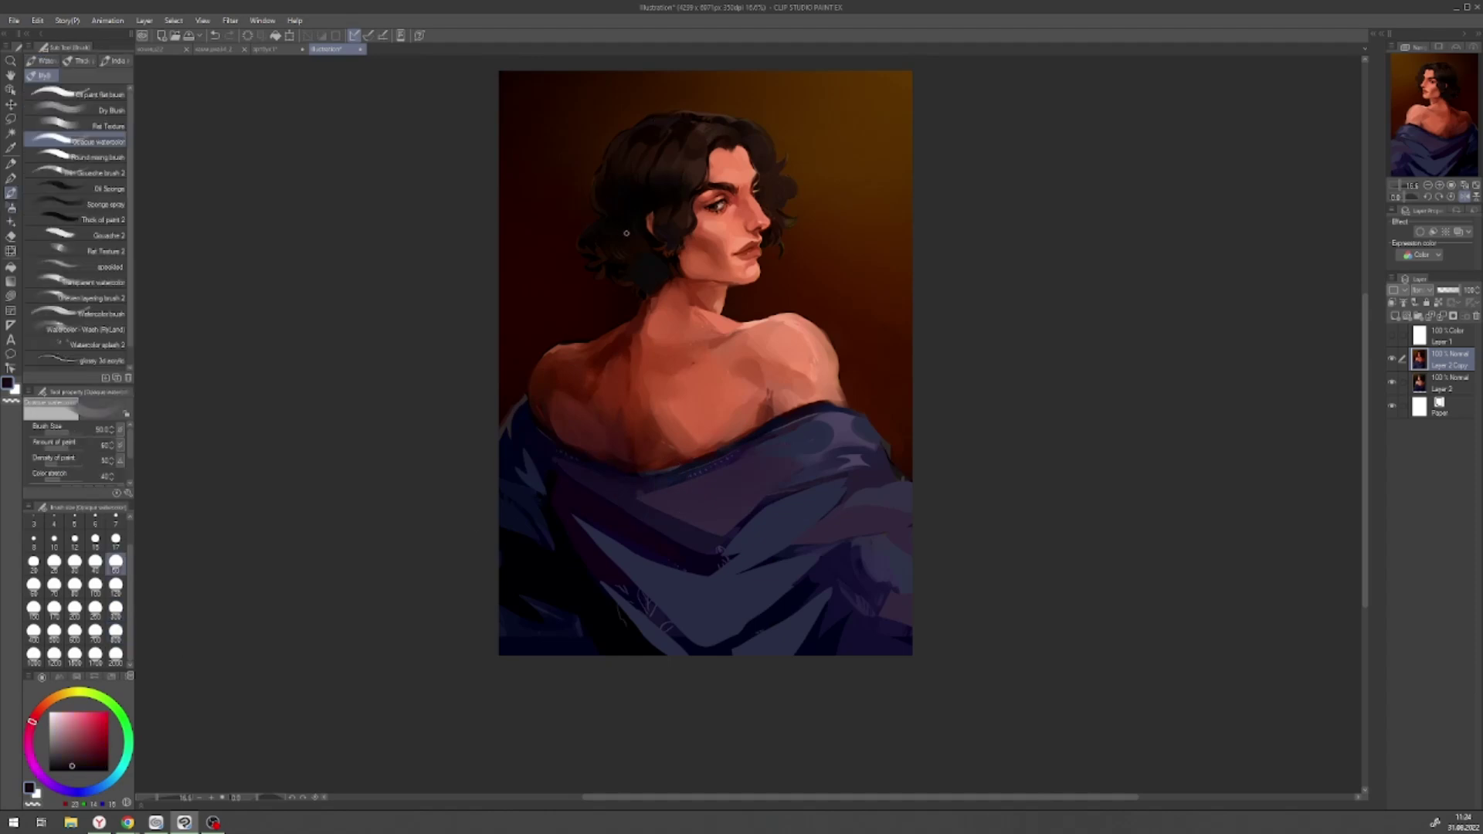
left_click(120, 587)
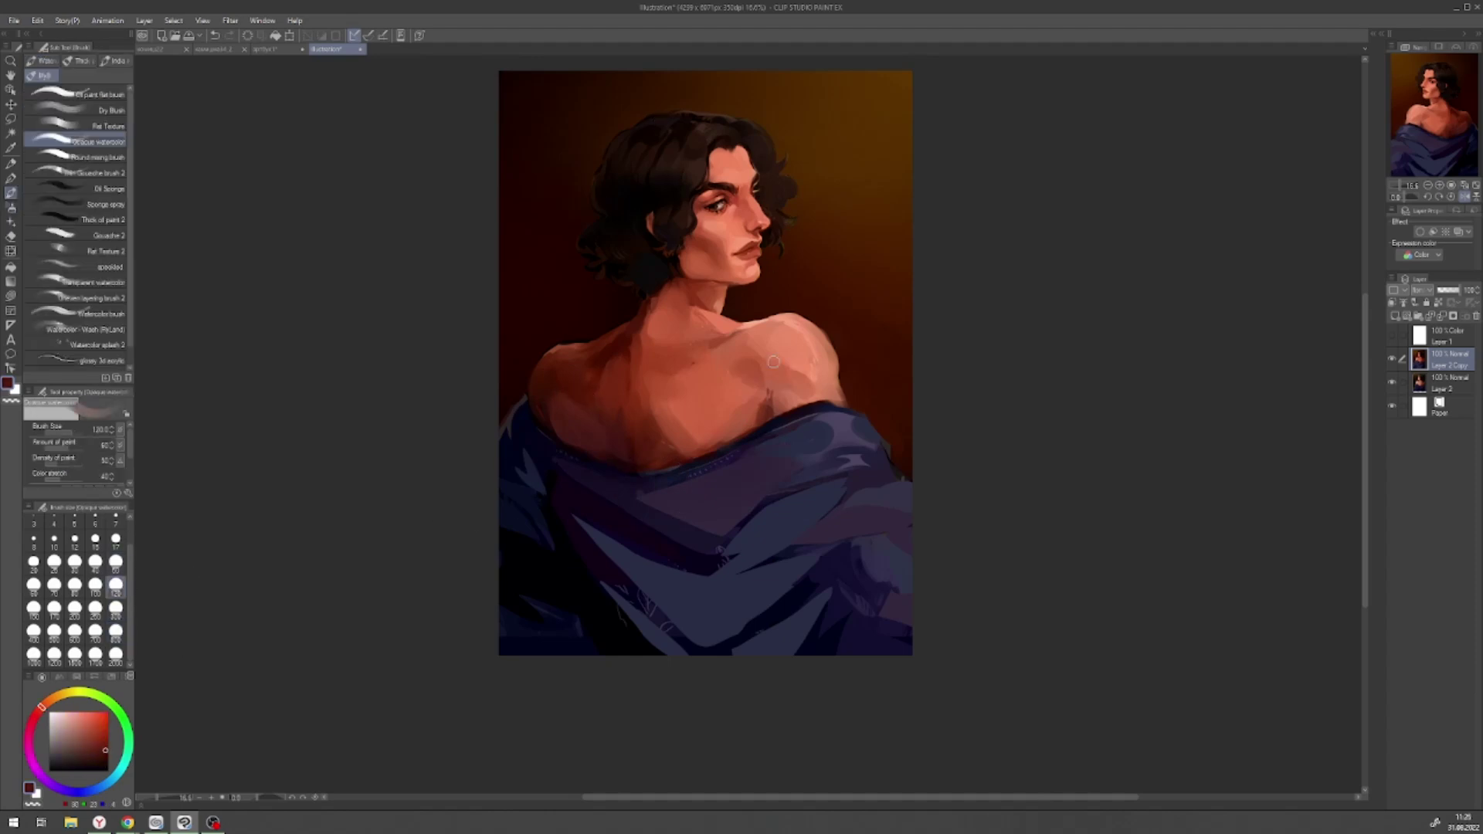
key("h")
left_click(913, 334, "alt")
key("b")
left_click(871, 377, "alt")
- Lasso-select the face, neck and back, copy the skin area onto its own layer and deselect
key("m")
left_click_drag(949, 349, 765, 437)
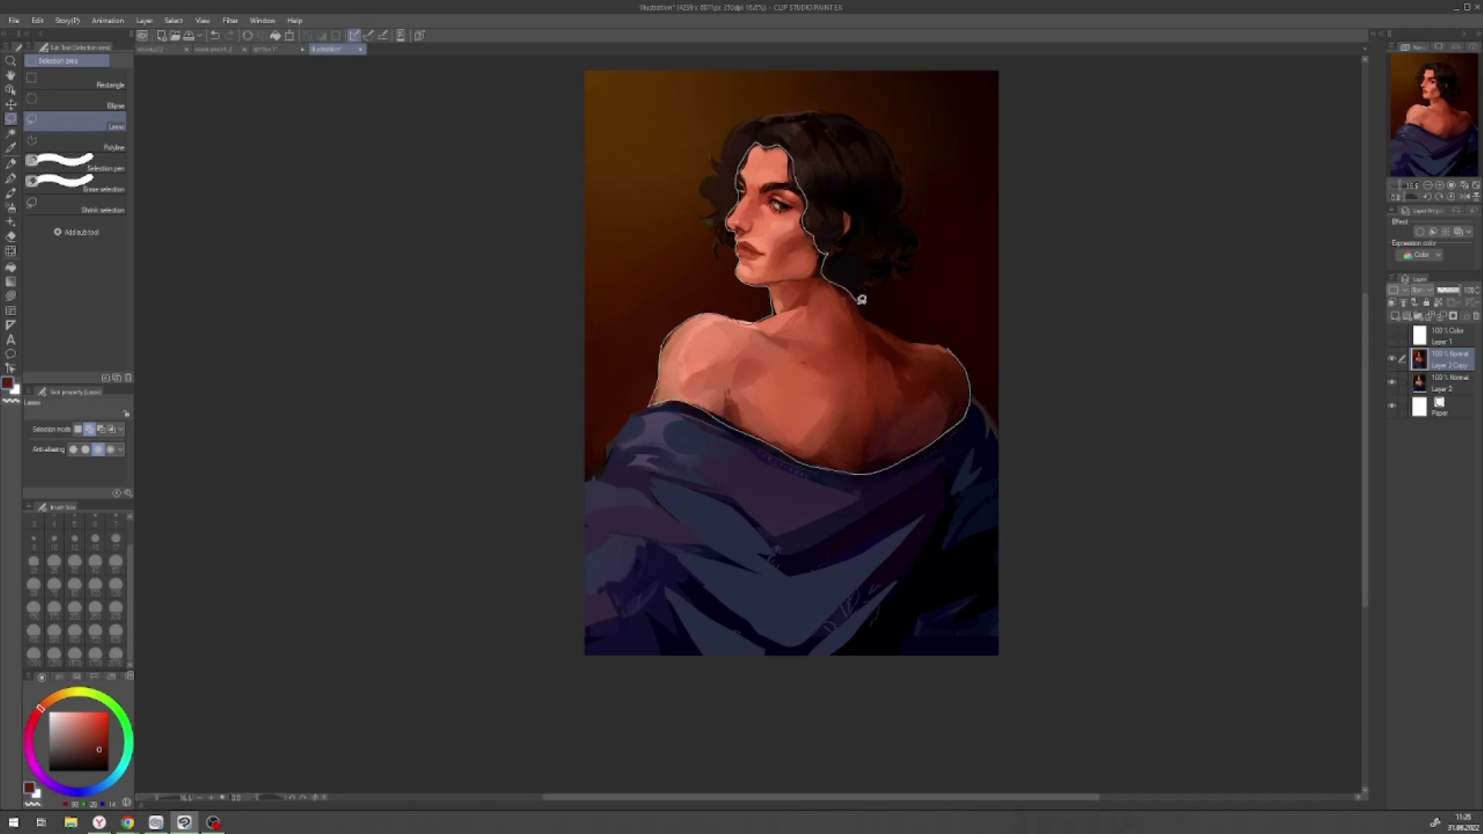
left_click_drag(861, 300, 862, 301)
key("ctrl+c")
key("ctrl+v")
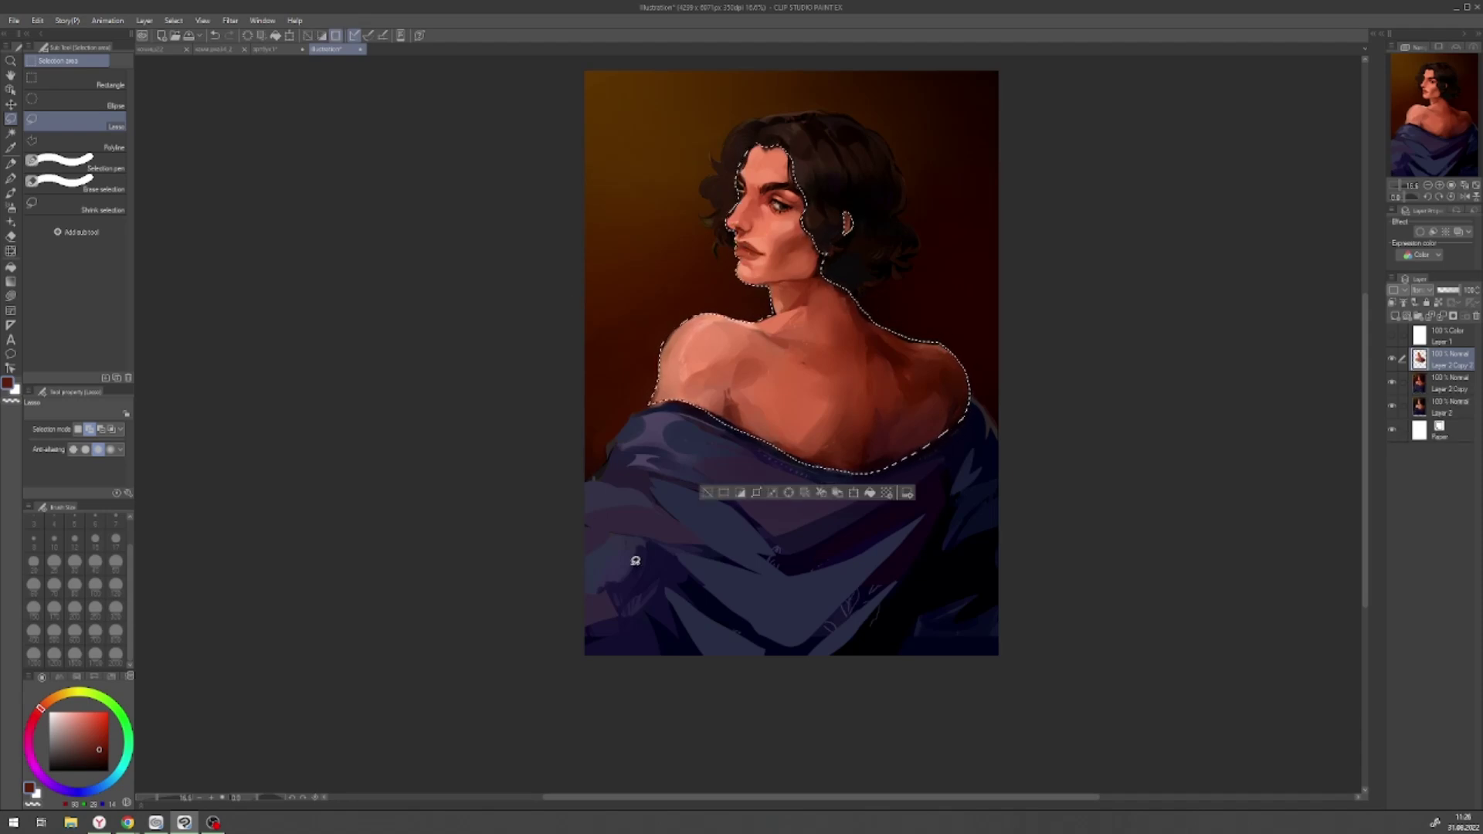
key("ctrl+d")
- Increase the copied skin layer's contrast with a Tone Curve correction, lowering the shadows and raising the lighter tones
left_click(38, 20)
mouse_move(116, 300)
left_click(298, 372)
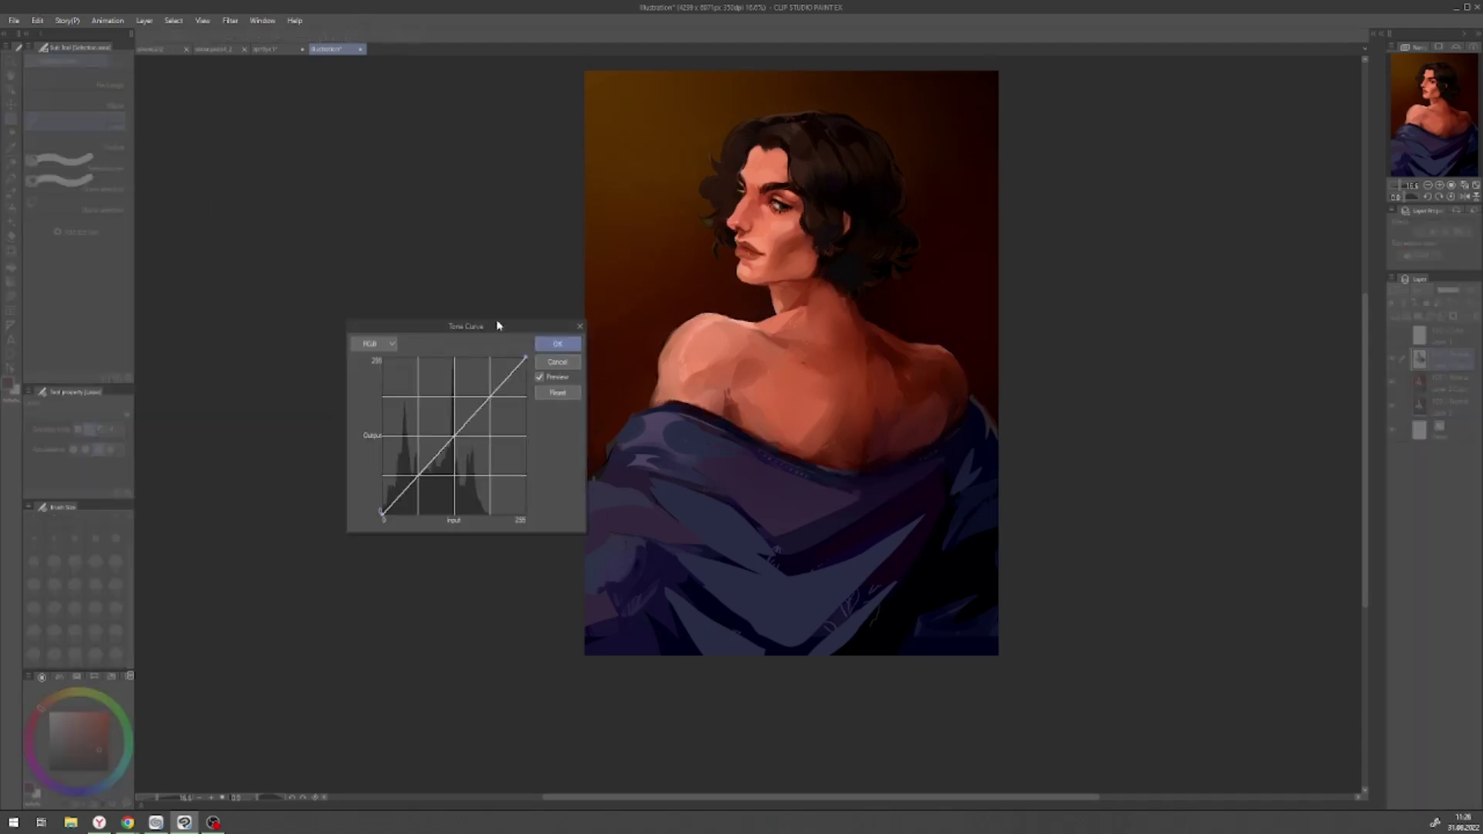
left_click(476, 419)
left_click(418, 474)
left_click_drag(418, 475, 425, 485)
left_click_drag(476, 420, 489, 399)
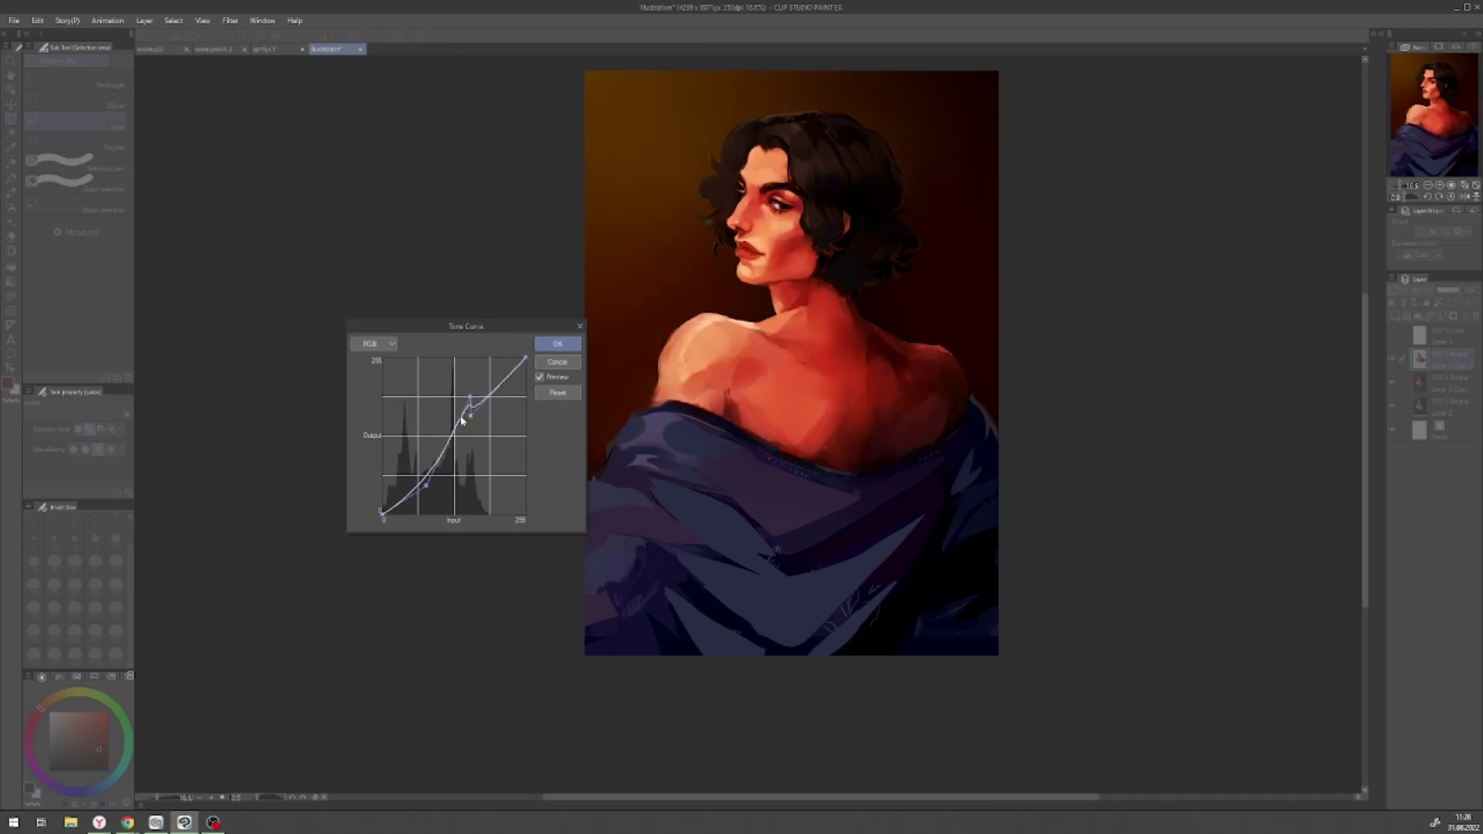
left_click(462, 429)
left_click(558, 343)
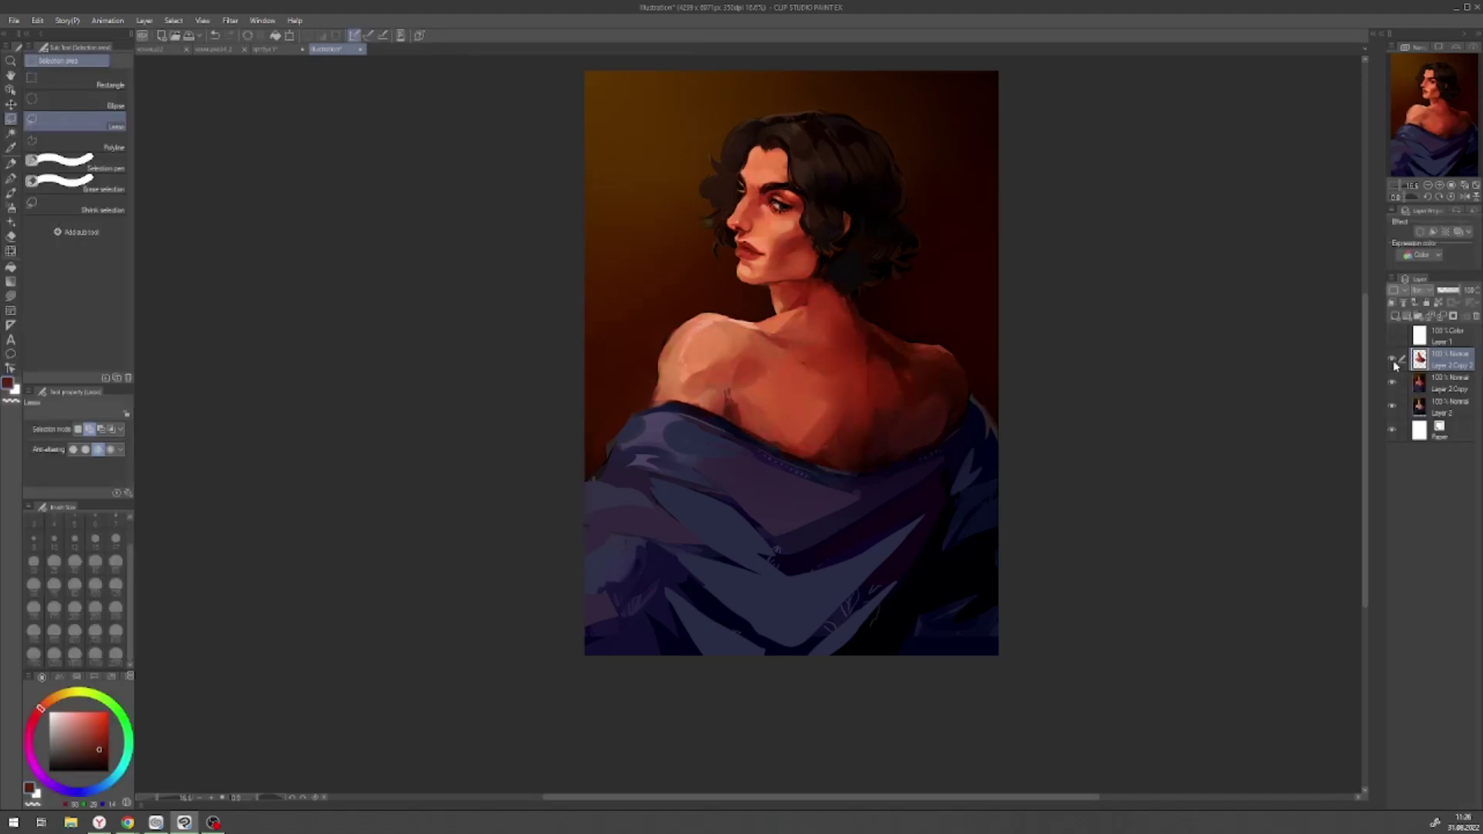
- Blend the face and back with sampled tones on the contrast-corrected painting, using the Opaque watercolor brush at size 300
key("h")
left_click(730, 175, "alt")
key("b")
left_click(753, 230, "alt")
left_click(686, 377, "alt")
key("b")
key("b")
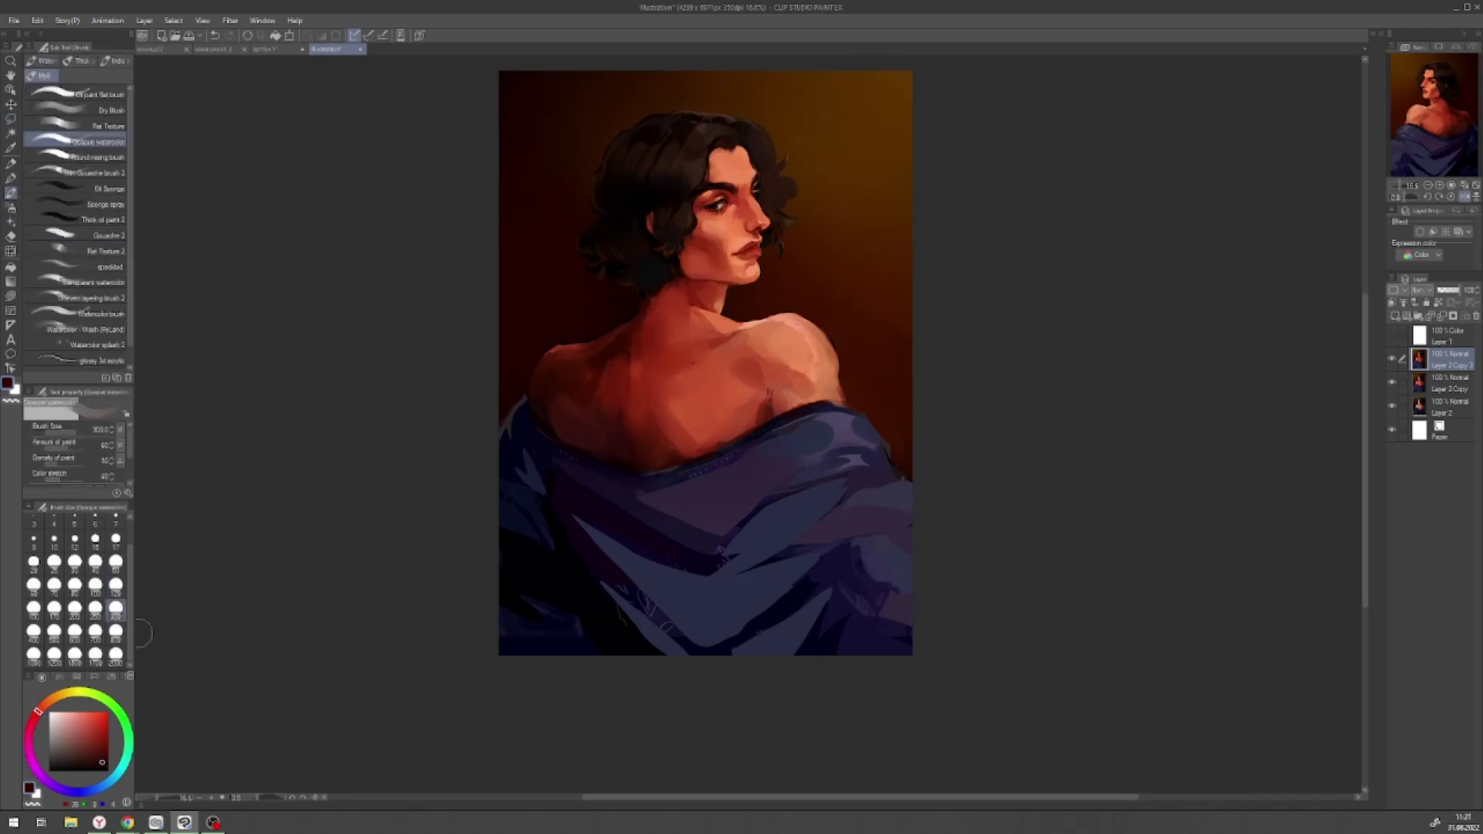
- Refine the shadowed shoulder and its outline with sampled dark reds, using the Opaque watercolor brush at sizes 17 and 120
left_click(545, 386, "alt")
left_click(525, 325, "alt")
left_click(115, 539)
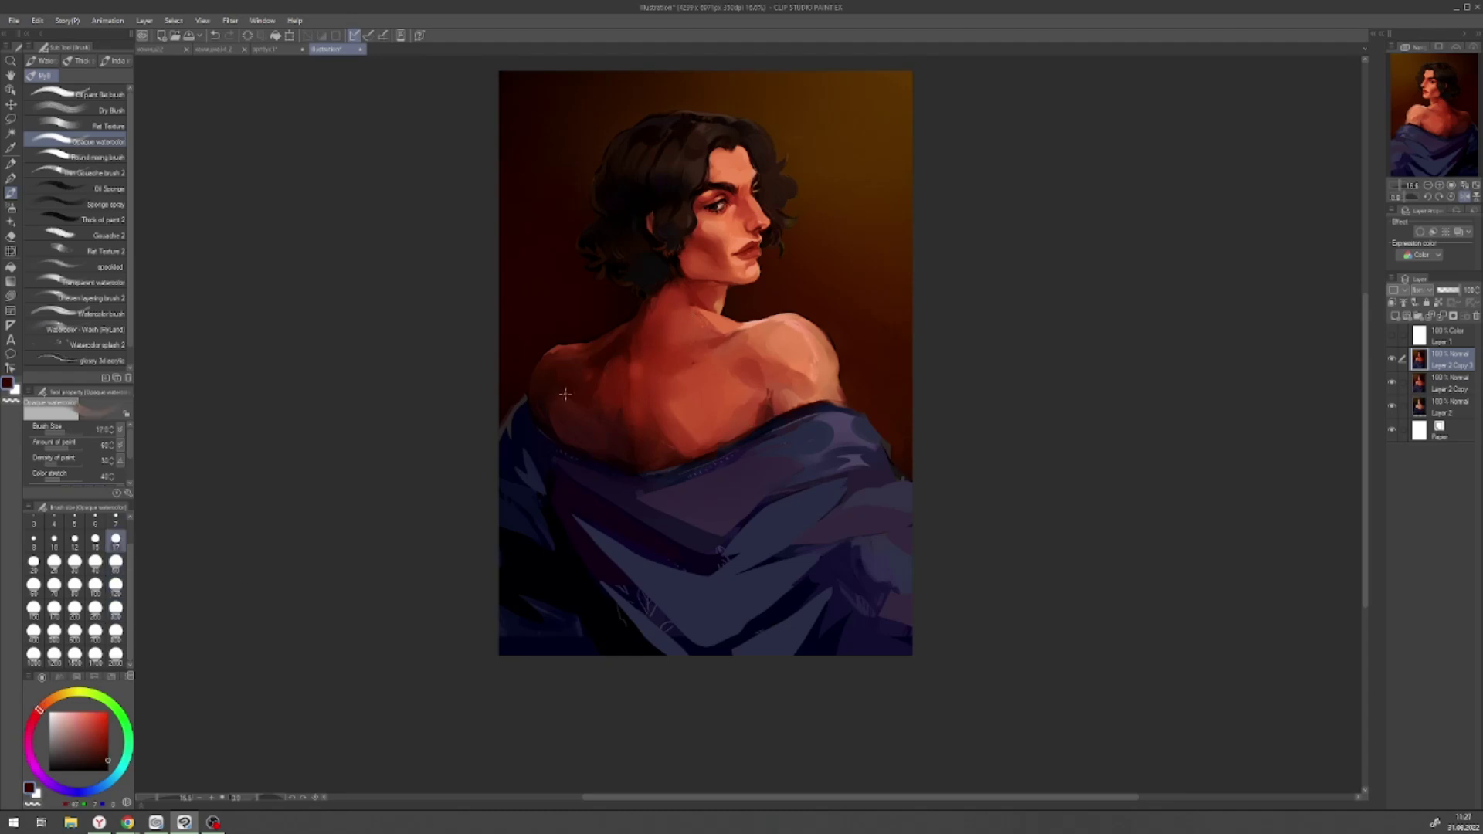
left_click(656, 305, "alt")
left_click(116, 606)
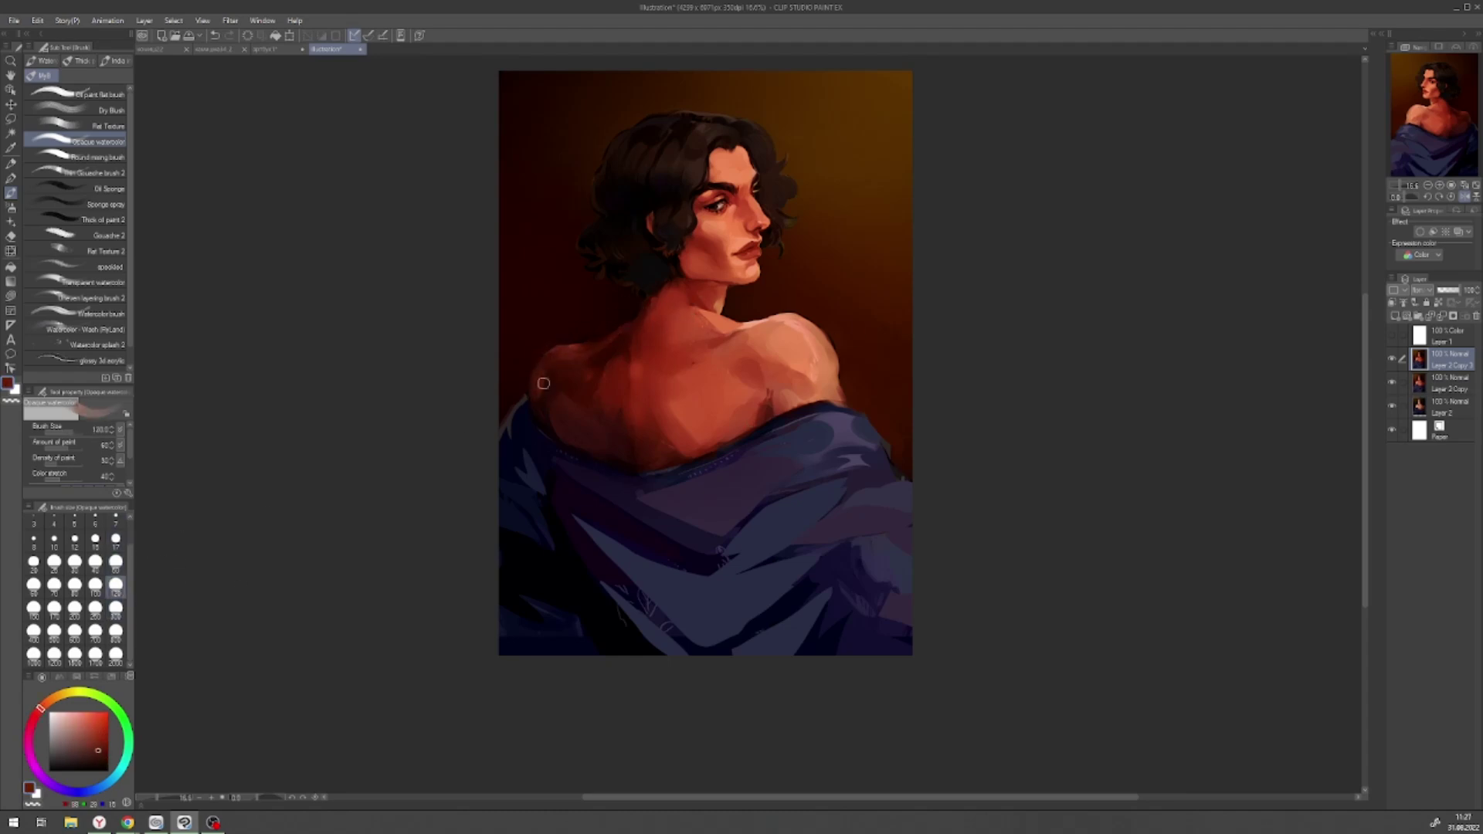
left_click(508, 379, "alt")
- Smooth the garment's lower folds and collar area with sampled dark blues and violets, using the Opaque watercolor brush at size 300
left_click(587, 615, "alt")
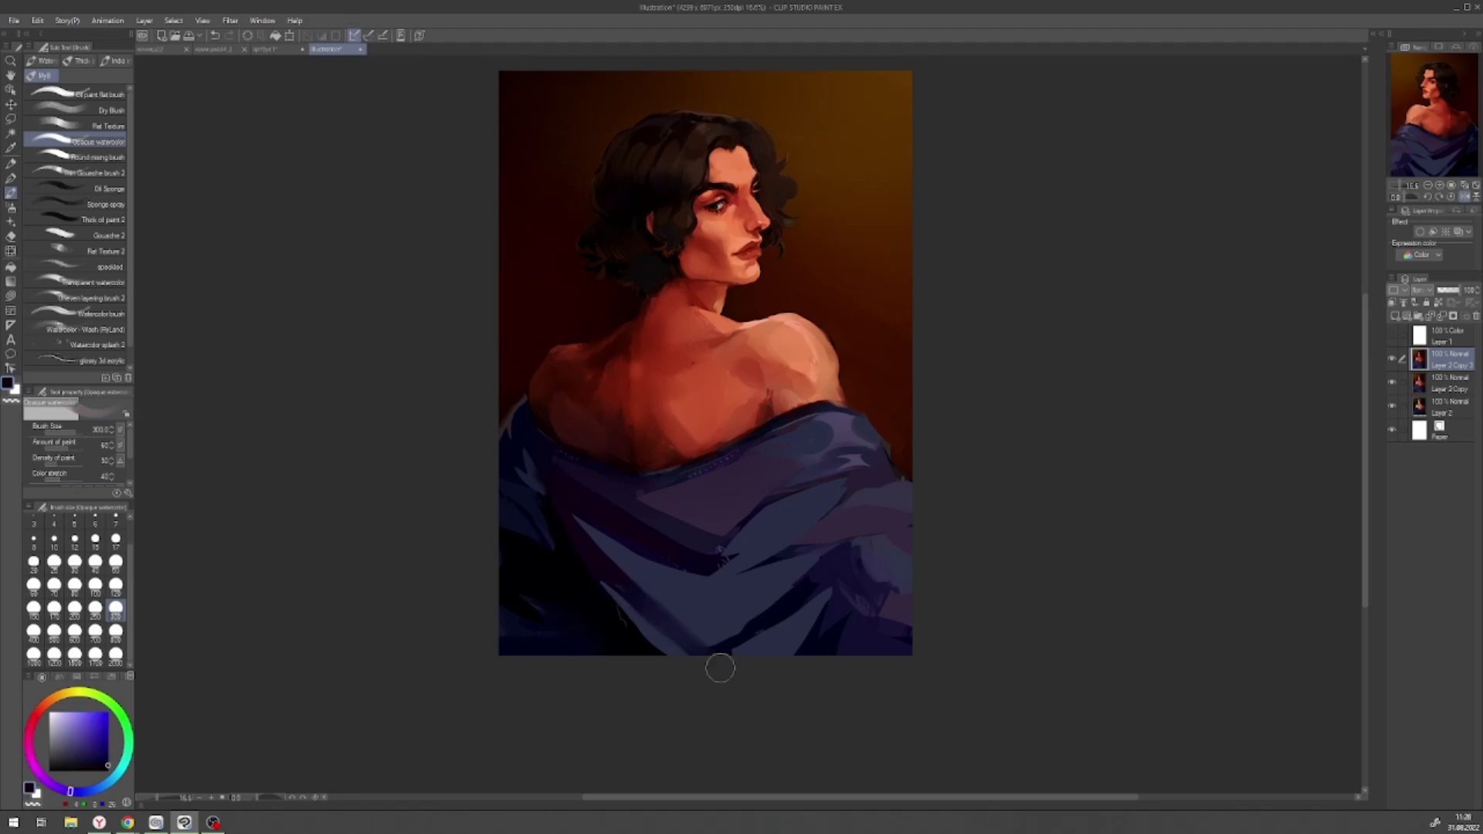
left_click(735, 484, "alt")
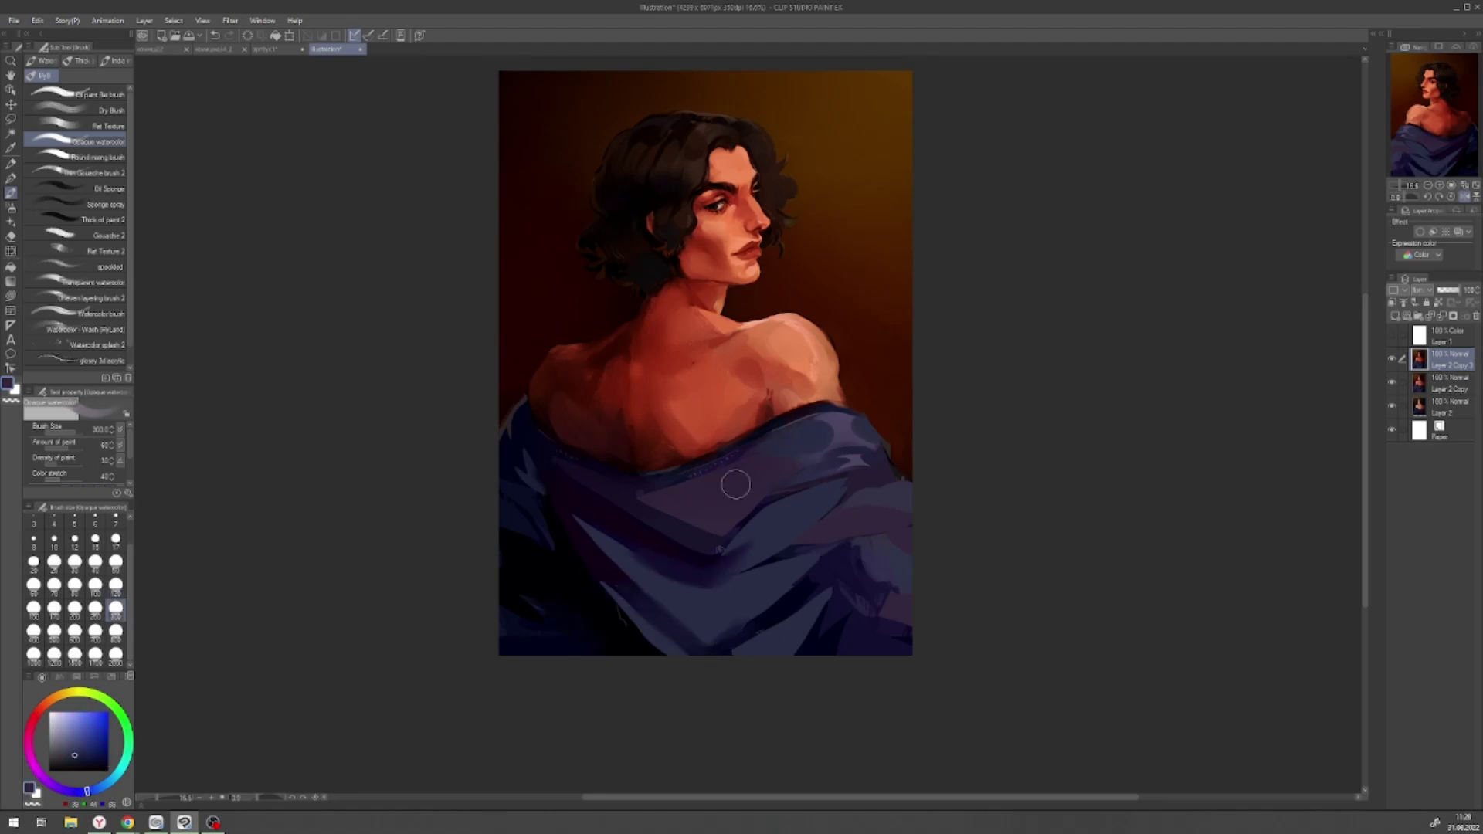
key("ctrl+minus")
left_click(821, 469, "alt")
key("bracketleft")
key("bracketleft")
key("bracketleft")
key("bracketleft")
key("bracketleft")
key("bracketright")
key("bracketright")
key("bracketright")
key("bracketright")
key("bracketright")
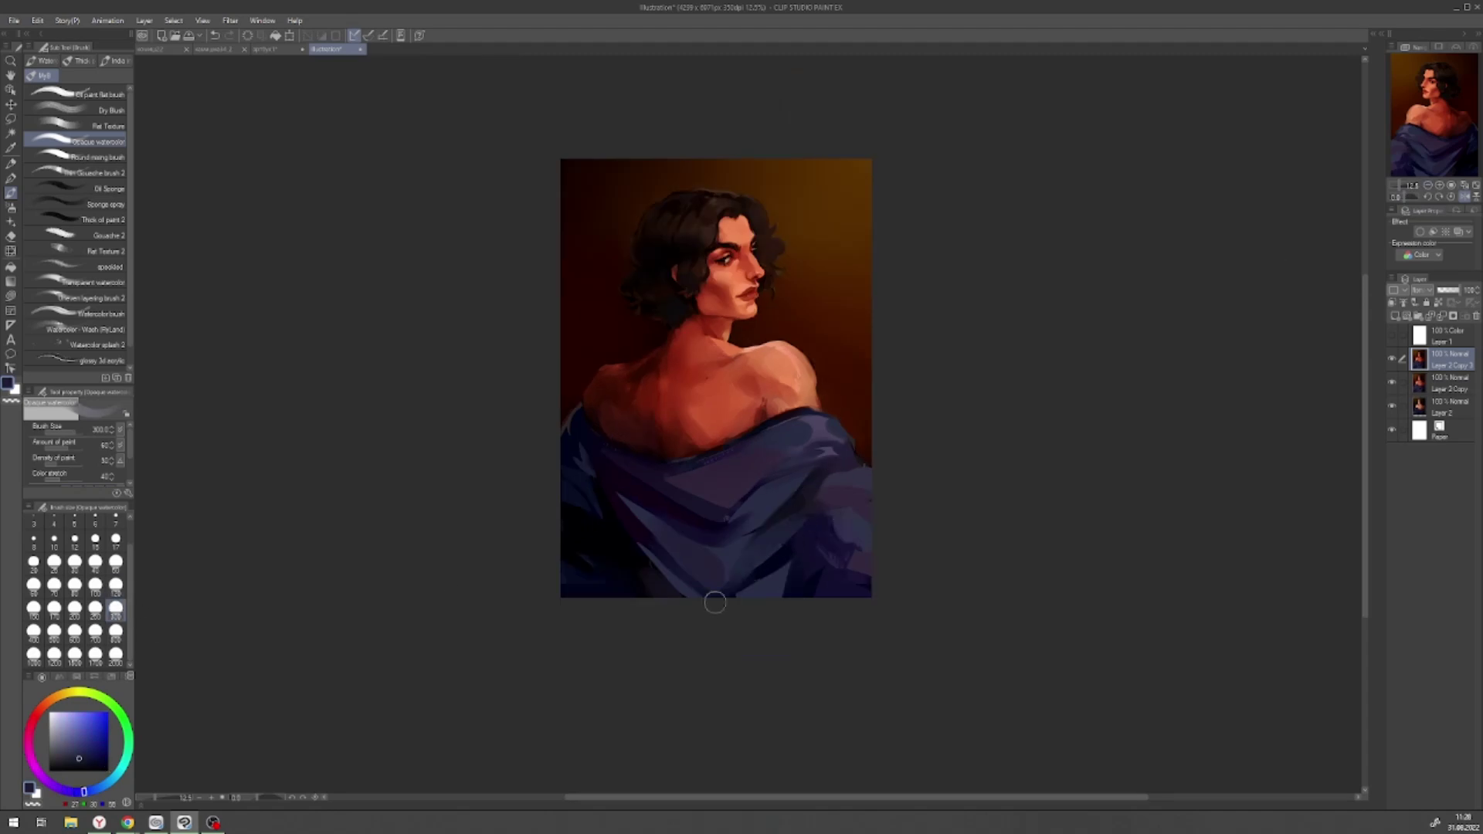
- Sharpen the garment folds below the lit shoulder with sampled dark violet, using the hard pencil brush at size 120
key("p")
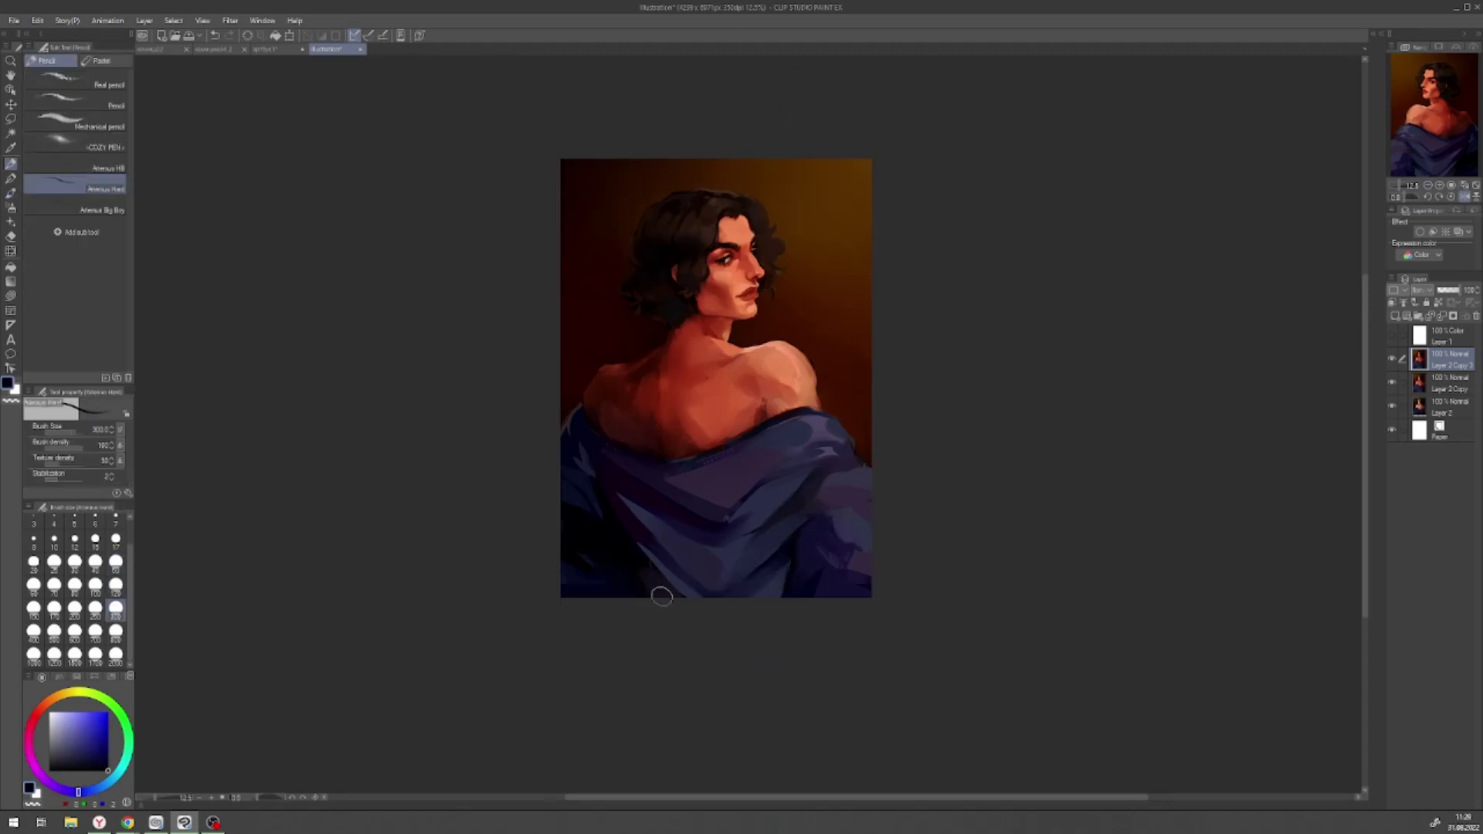
key("bracketleft")
key("bracketleft")
key("bracketleft")
key("bracketleft")
key("bracketleft")
left_click(757, 424, "alt")
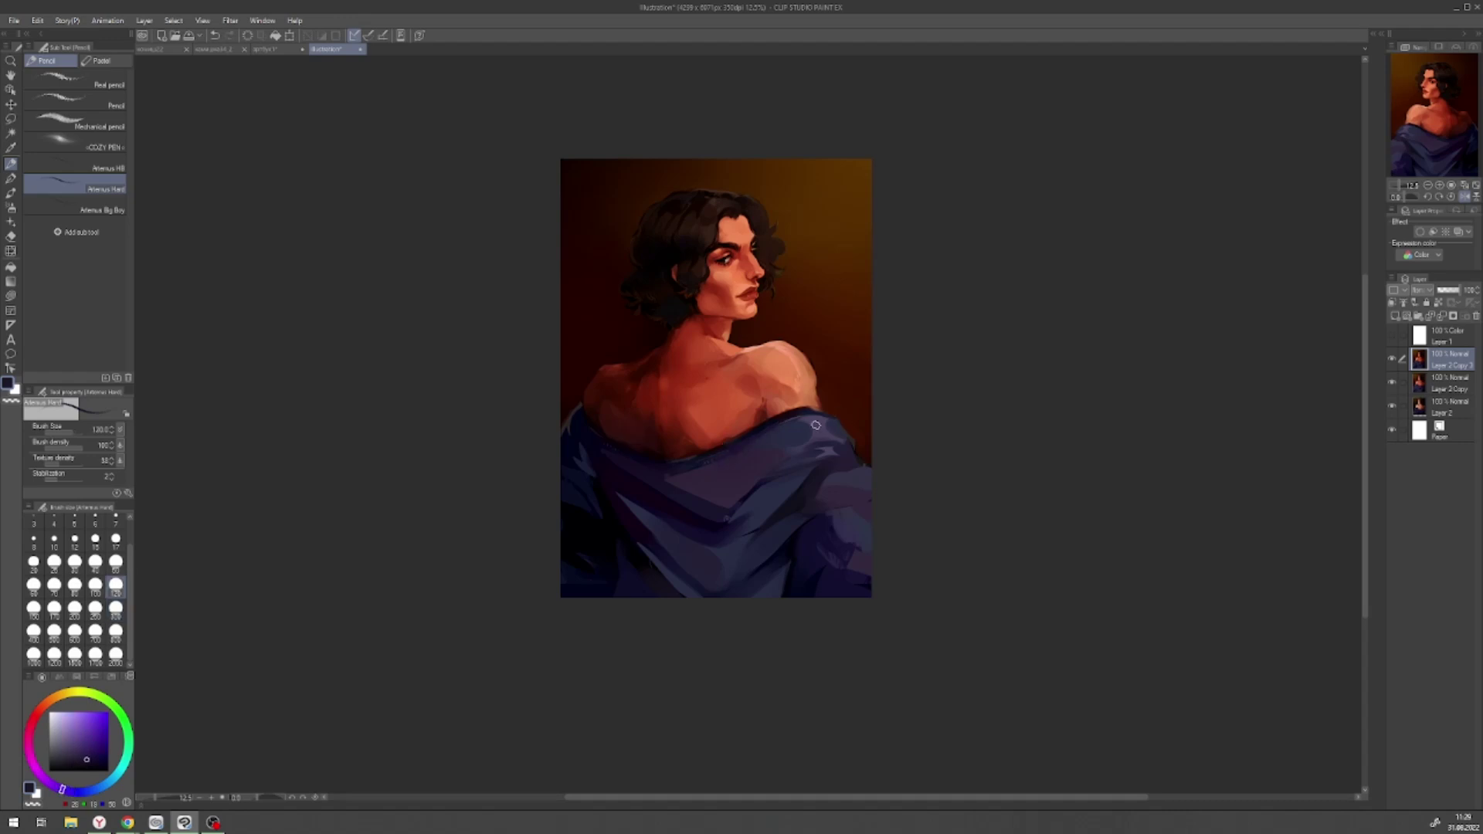
- Add a gradient layer over the painting, set it to a dodge blending mode and lower its opacity for a warm glow
left_click(144, 20)
mouse_move(183, 301)
left_click(291, 332)
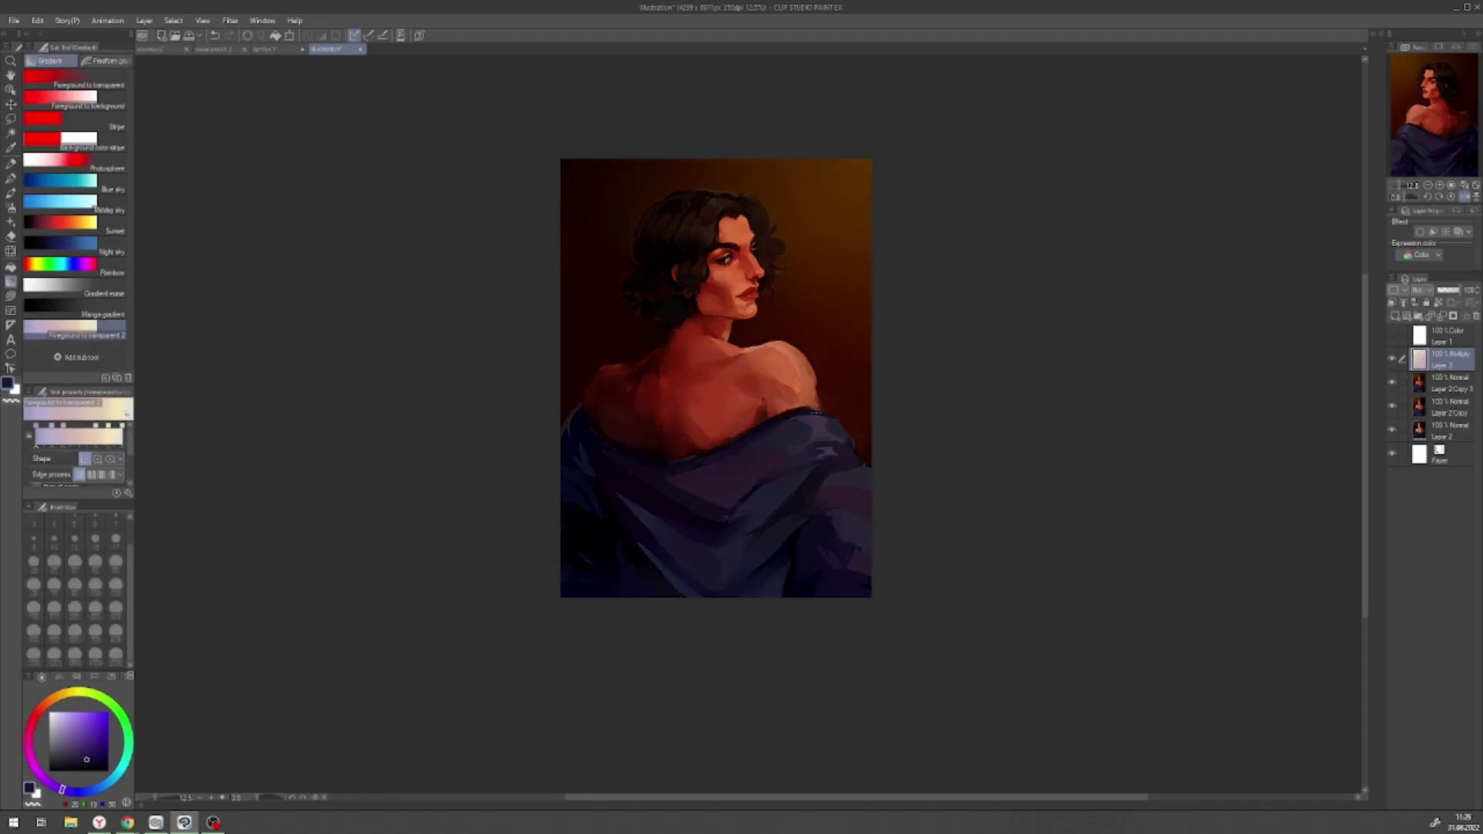
left_click(1421, 290)
left_click(1424, 363)
left_click_drag(1460, 290, 1438, 288)
scroll(1421, 289, "down", 2)
- Soften the gradient glow over the figure with the Soft eraser and merge it into the painting layer
key("e")
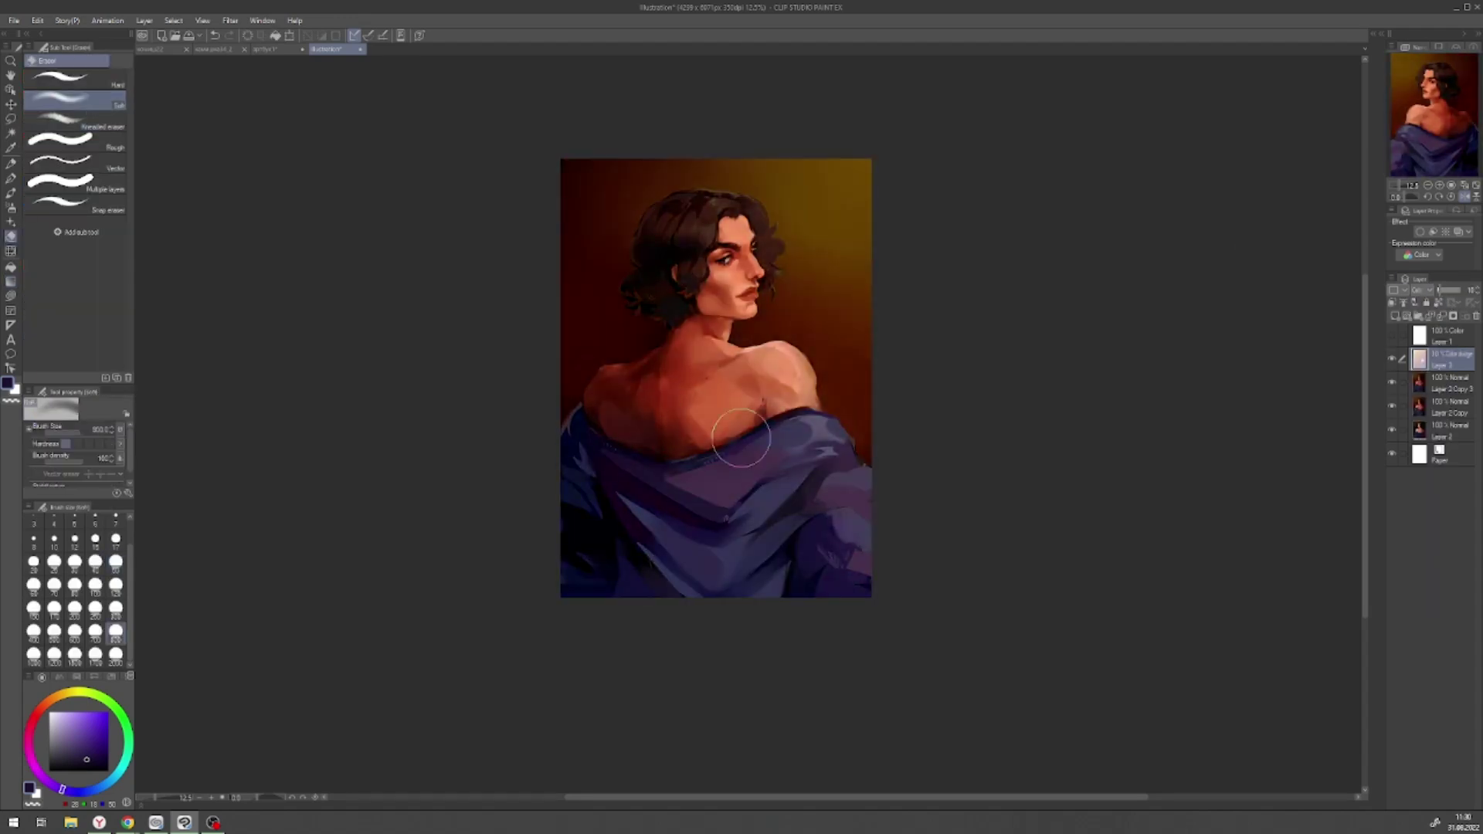
key("h")
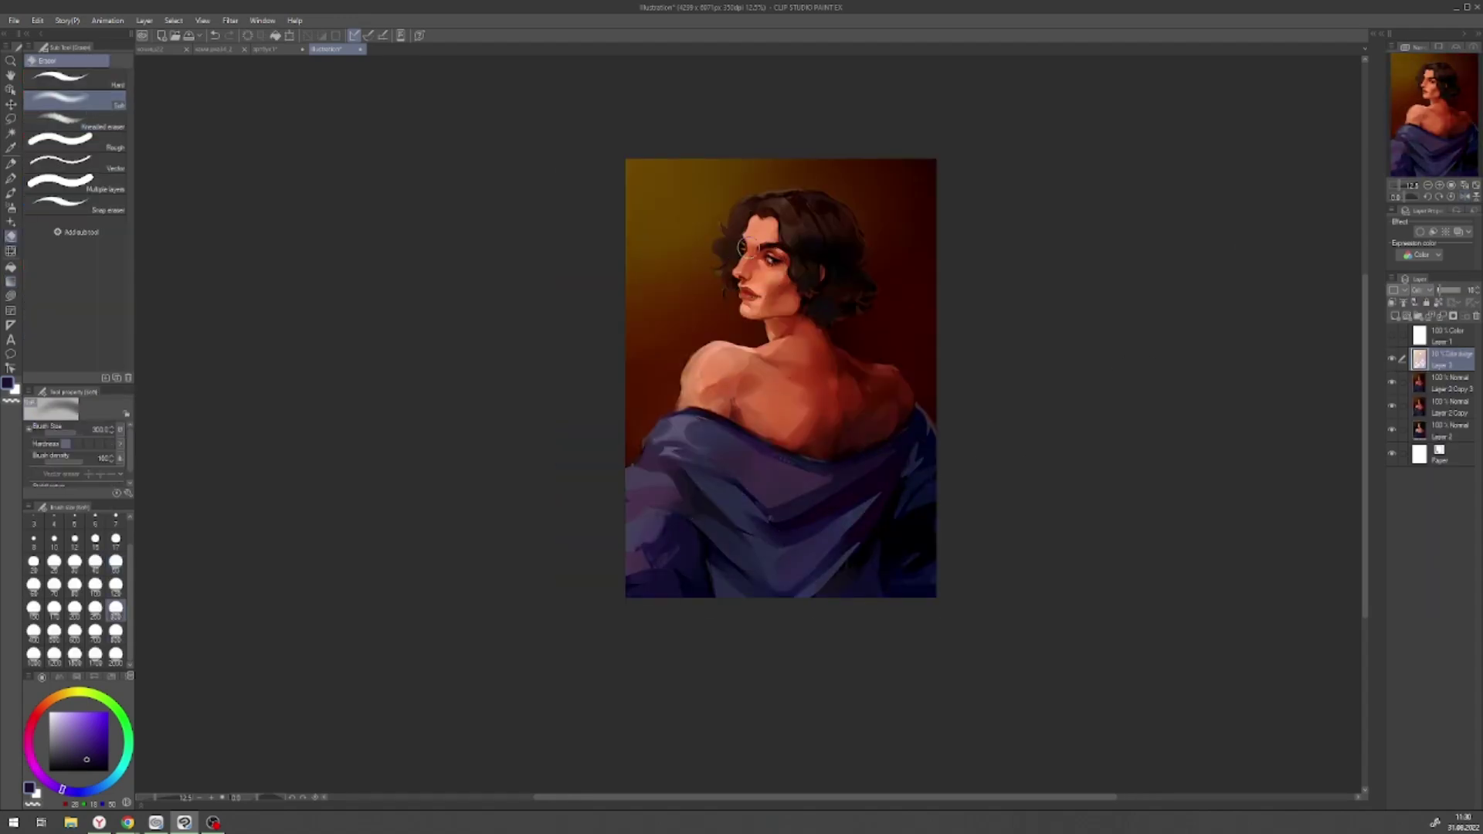
left_click(1442, 318)
left_click(1401, 382)
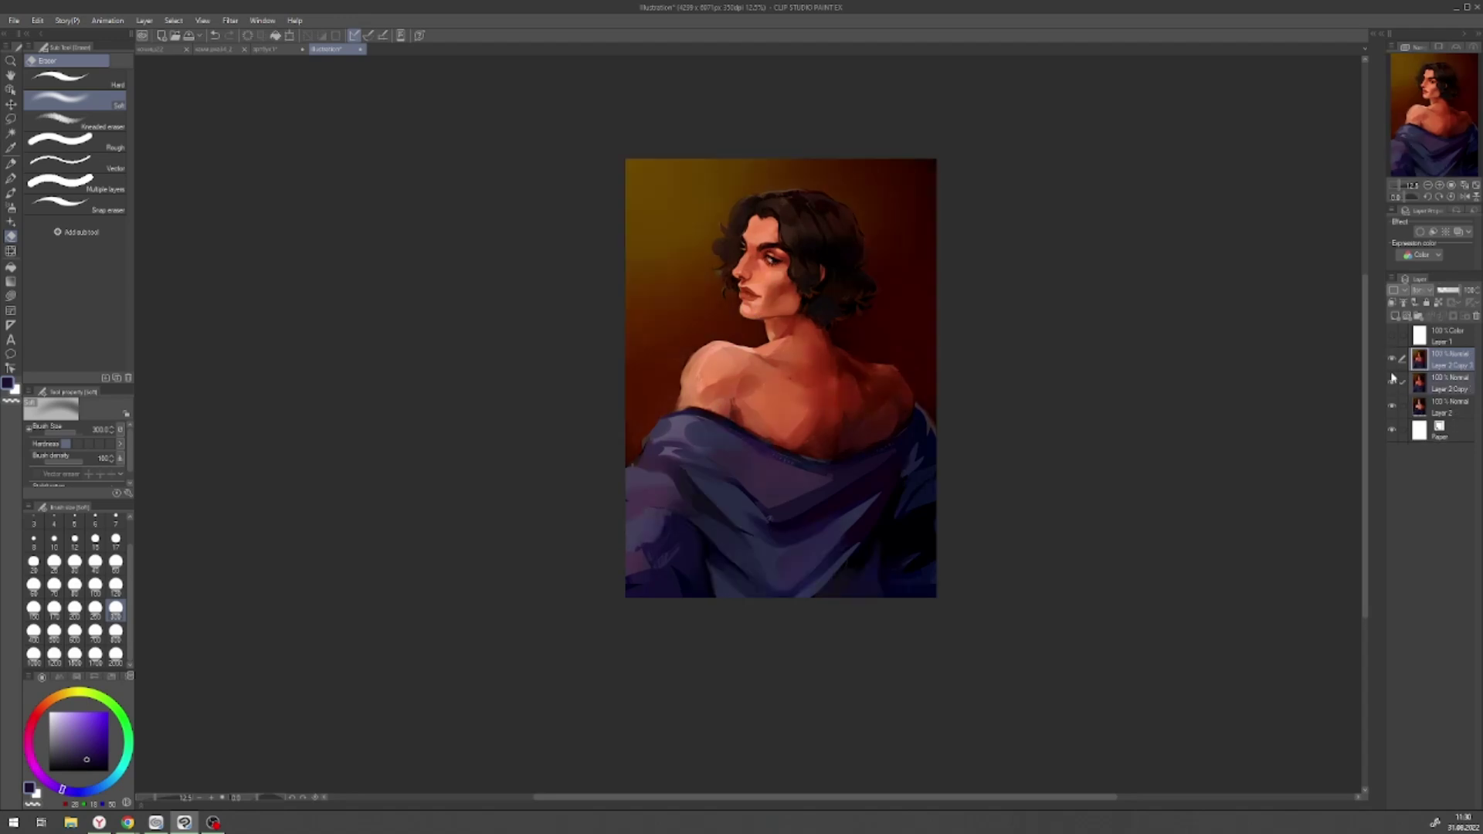
- Lasso-select the near eye's lash area and darken it with near-black, using the Soft airbrush at size 120
key("ctrl+0")
key("b")
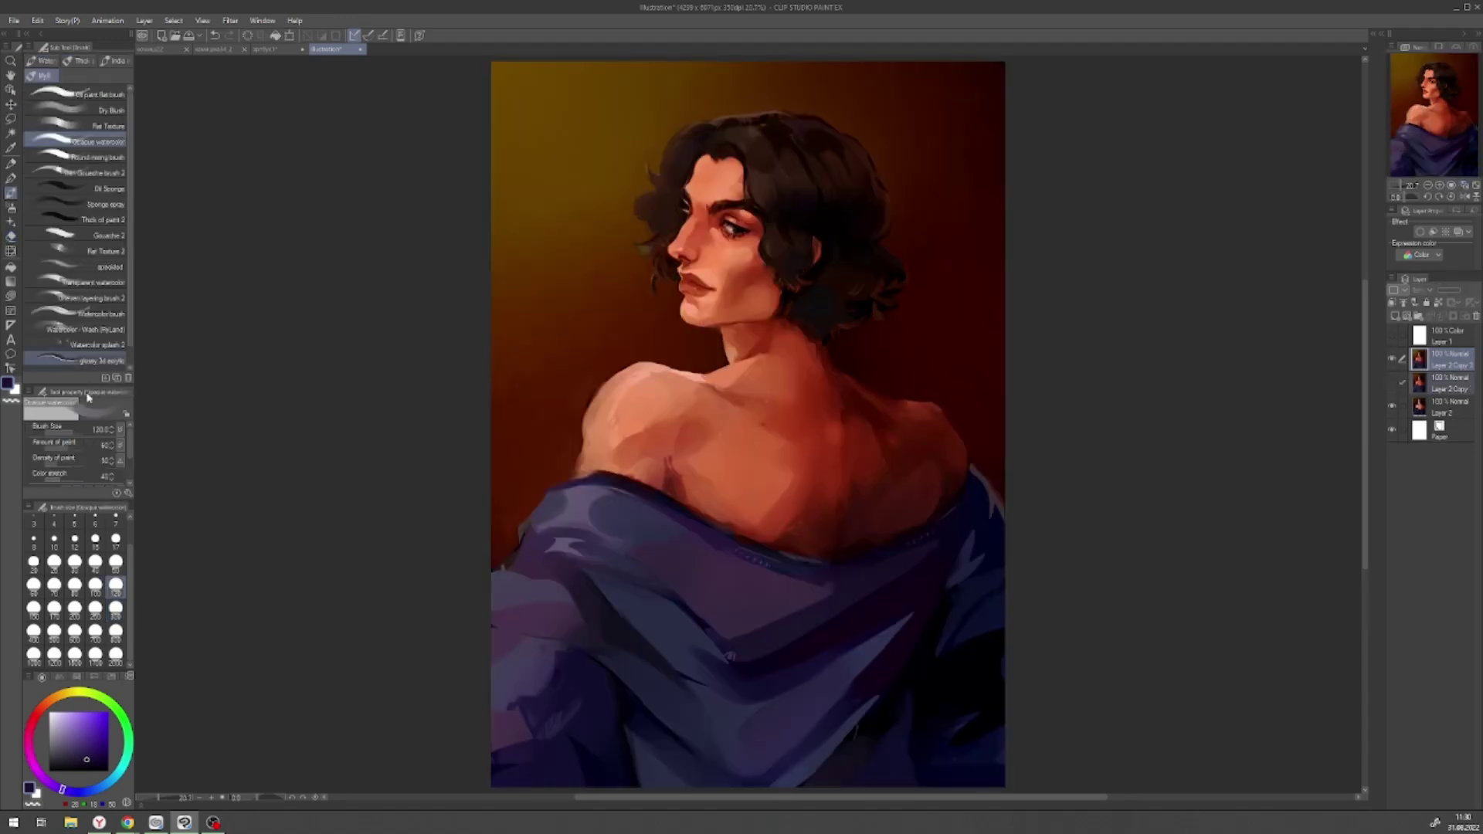
key("p")
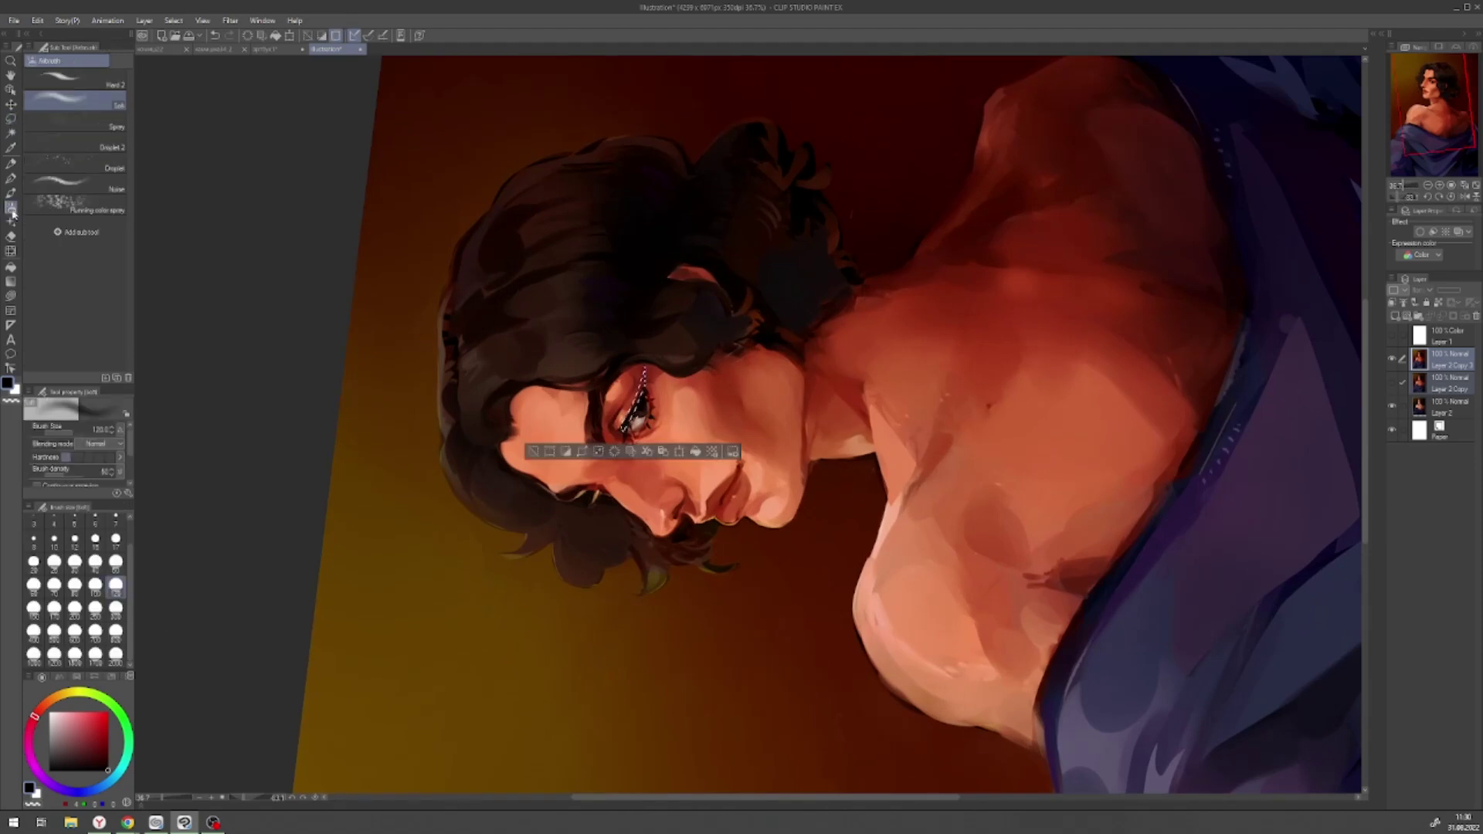
left_click(1452, 197)
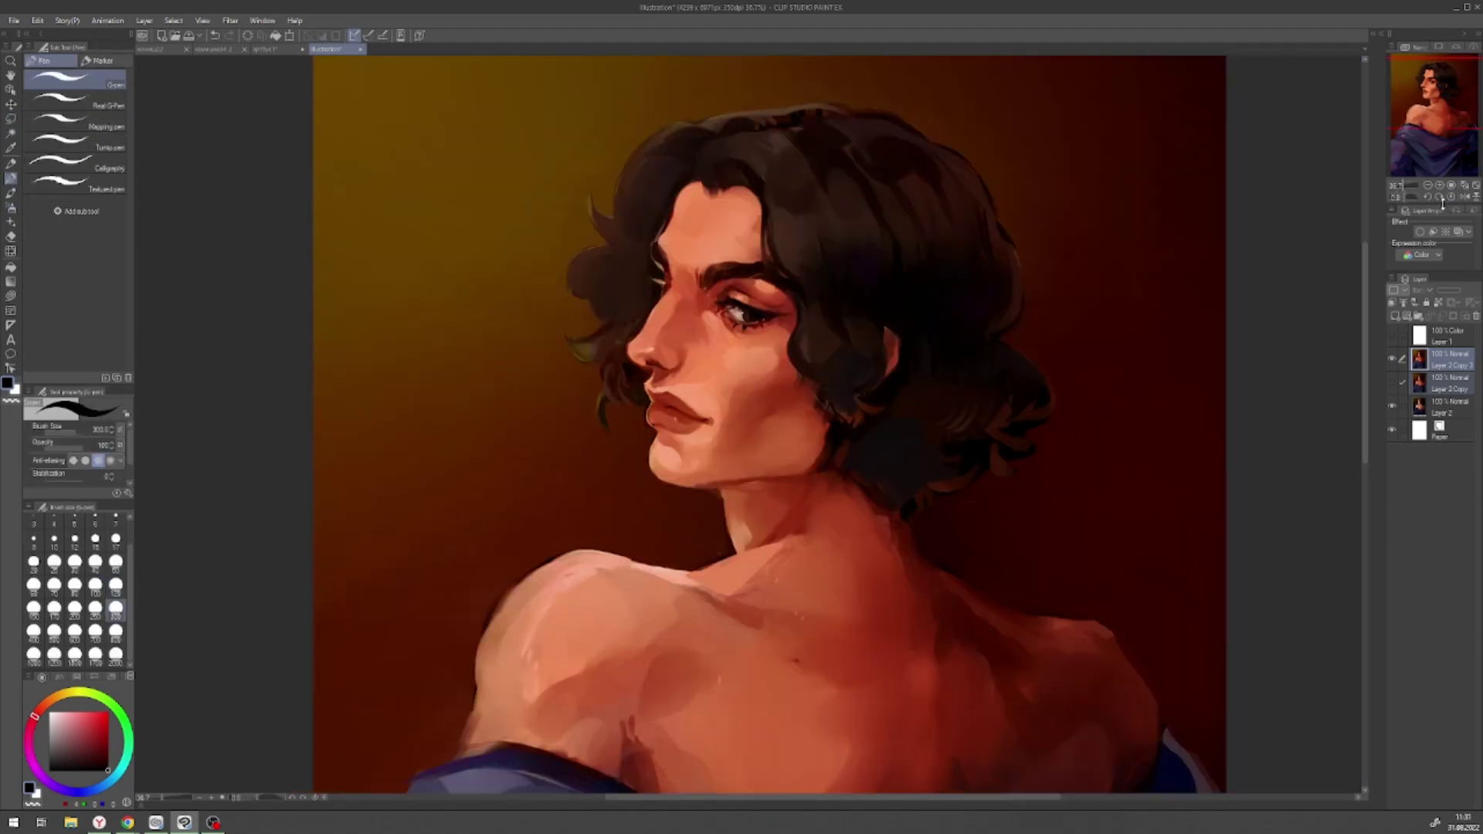
left_click(1462, 196)
- Refine the cheek, lips and near eye with sampled tones, using the Opaque watercolor brush at size 50 and the hard pencil at size 17
left_click(749, 425, "alt")
key("b")
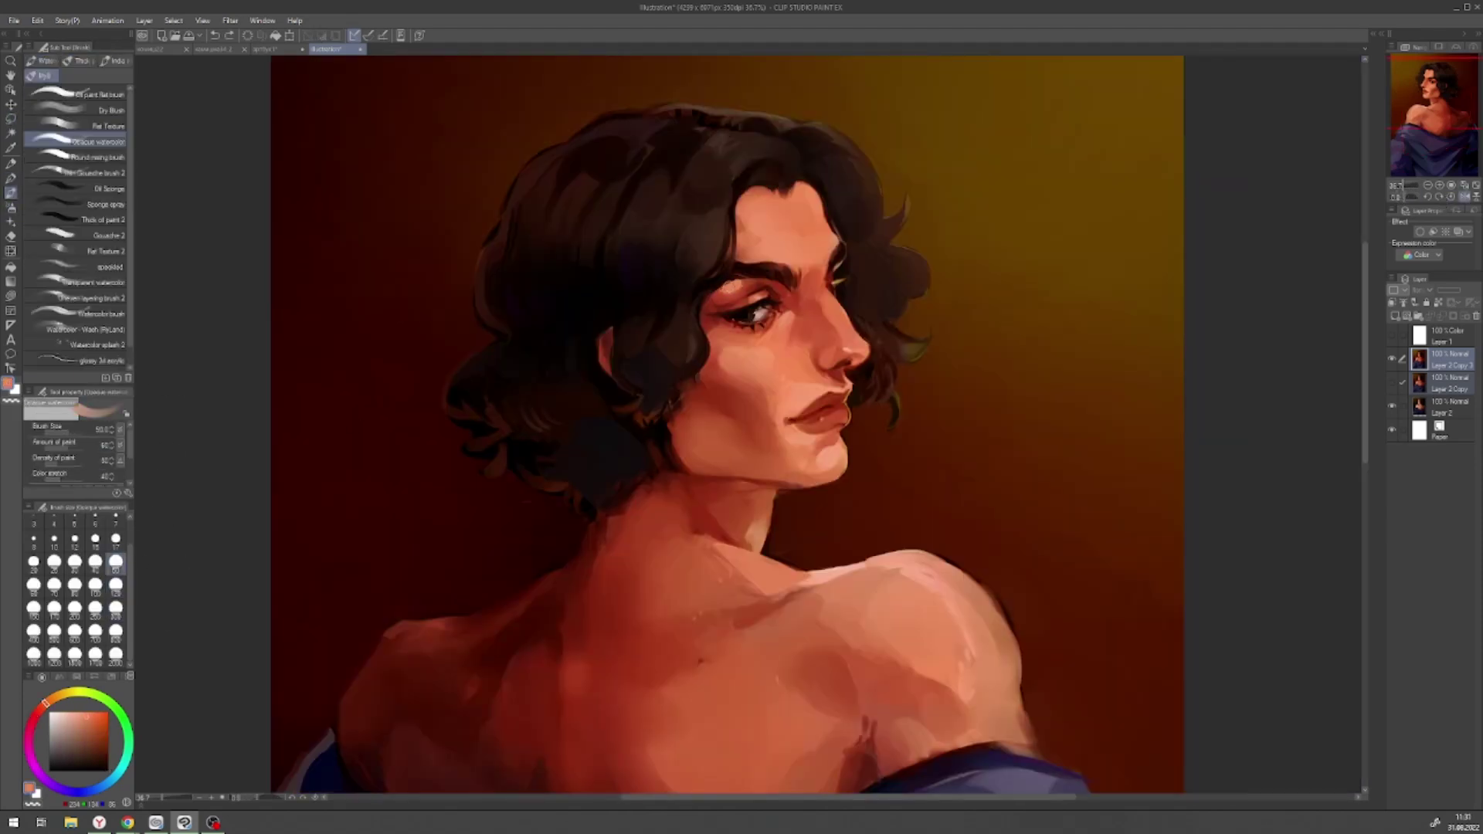
key("p")
left_click(690, 355, "alt")
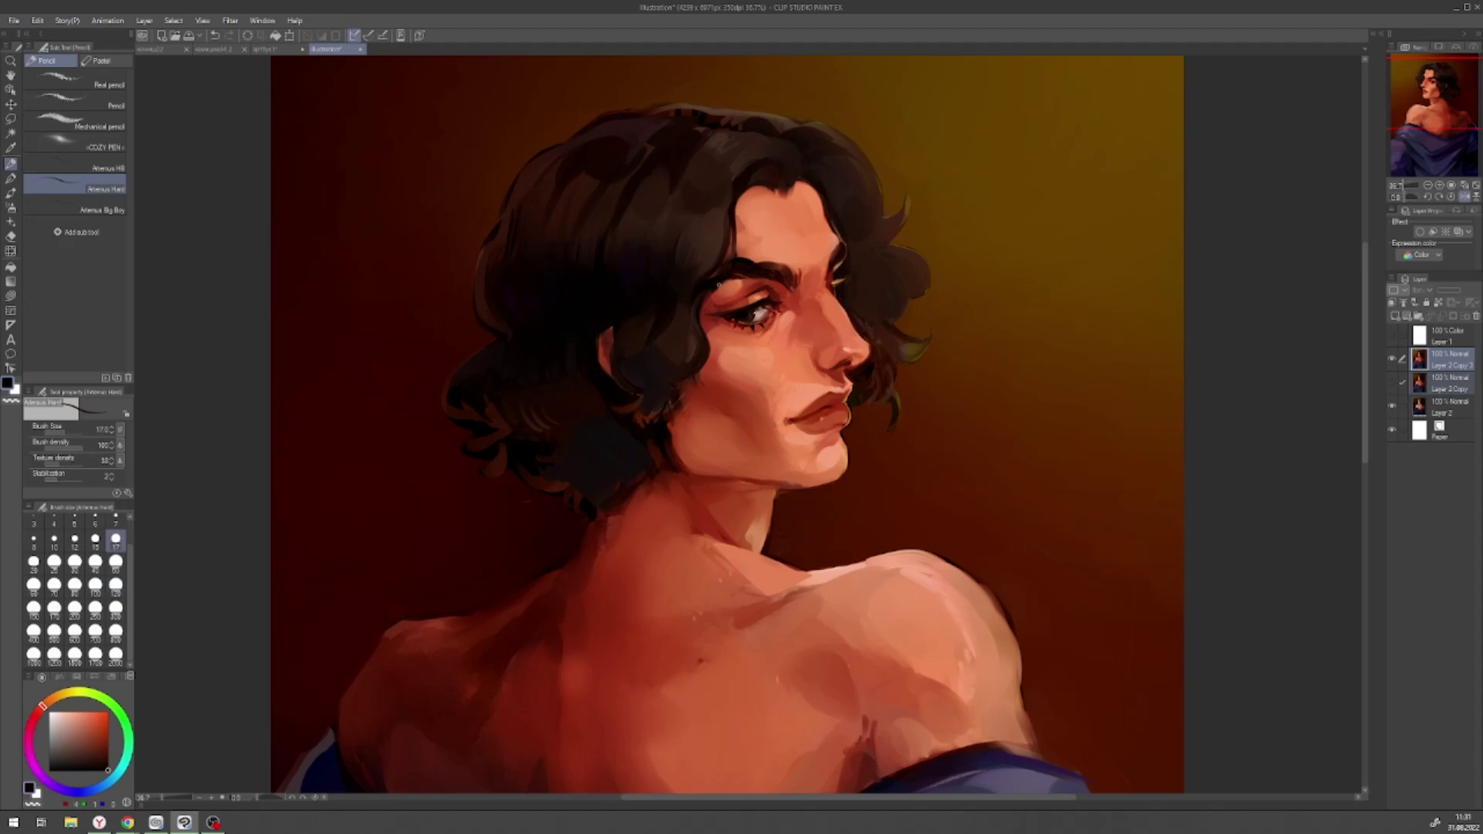
left_click(820, 410, "alt")
left_click(781, 301, "alt")
key("b")
- Detail the nose bridge and near eye with sampled near-black and red tones, using the G-pen at size 17
left_click(1427, 186)
left_click(827, 284, "alt")
key("p")
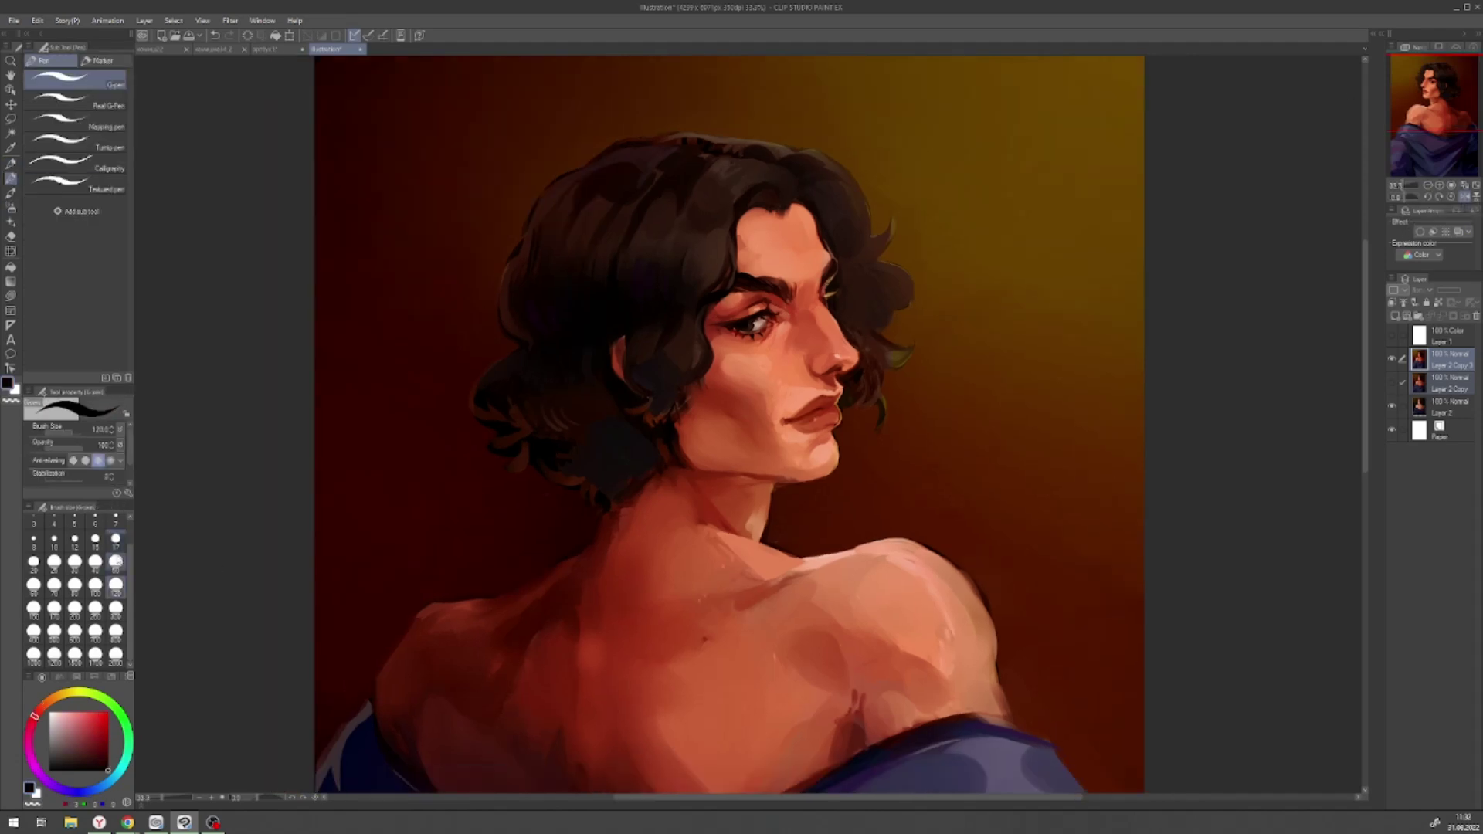
left_click_drag(830, 304, 118, 536)
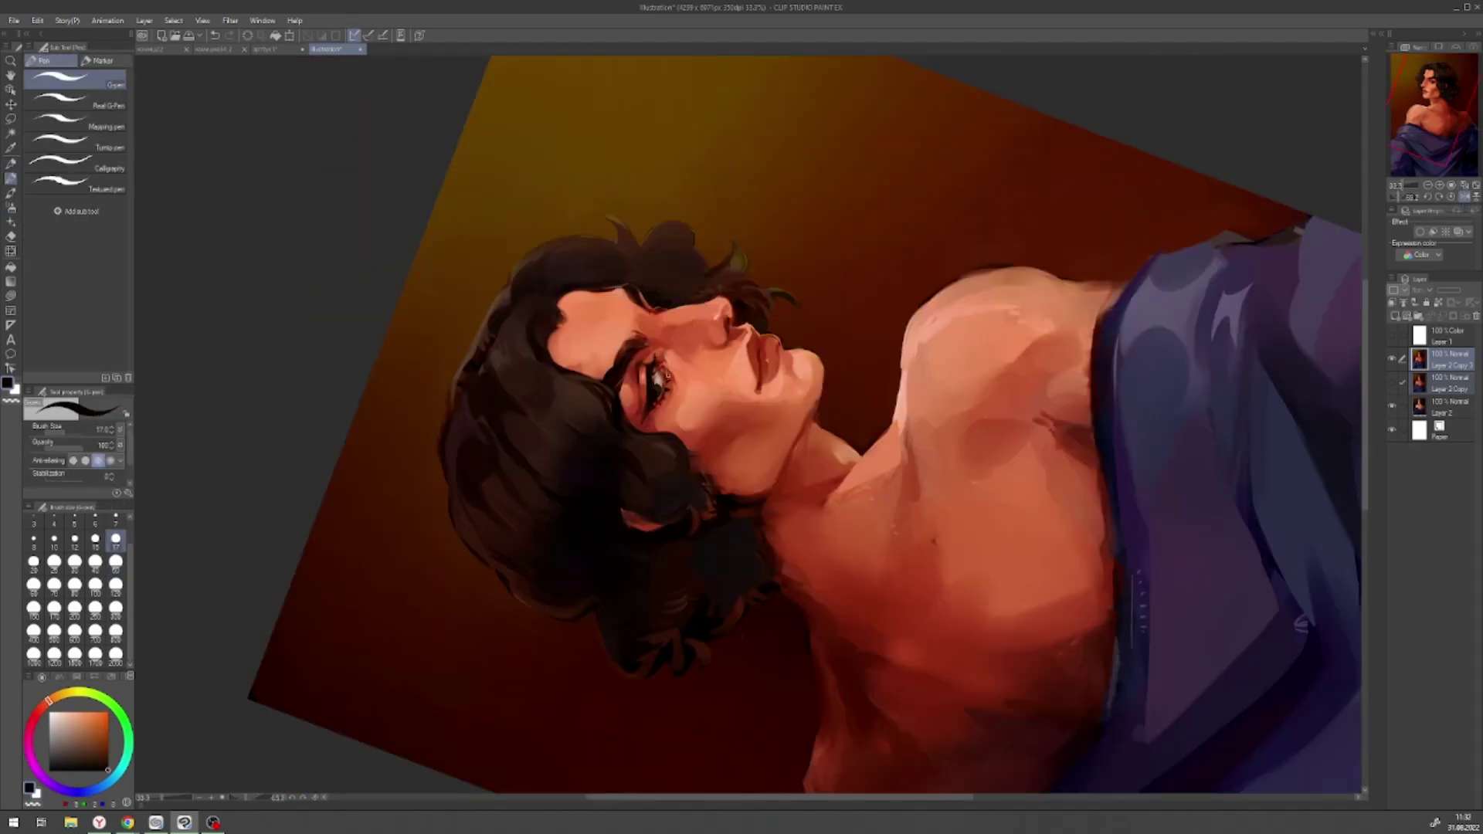
left_click(656, 380, "alt")
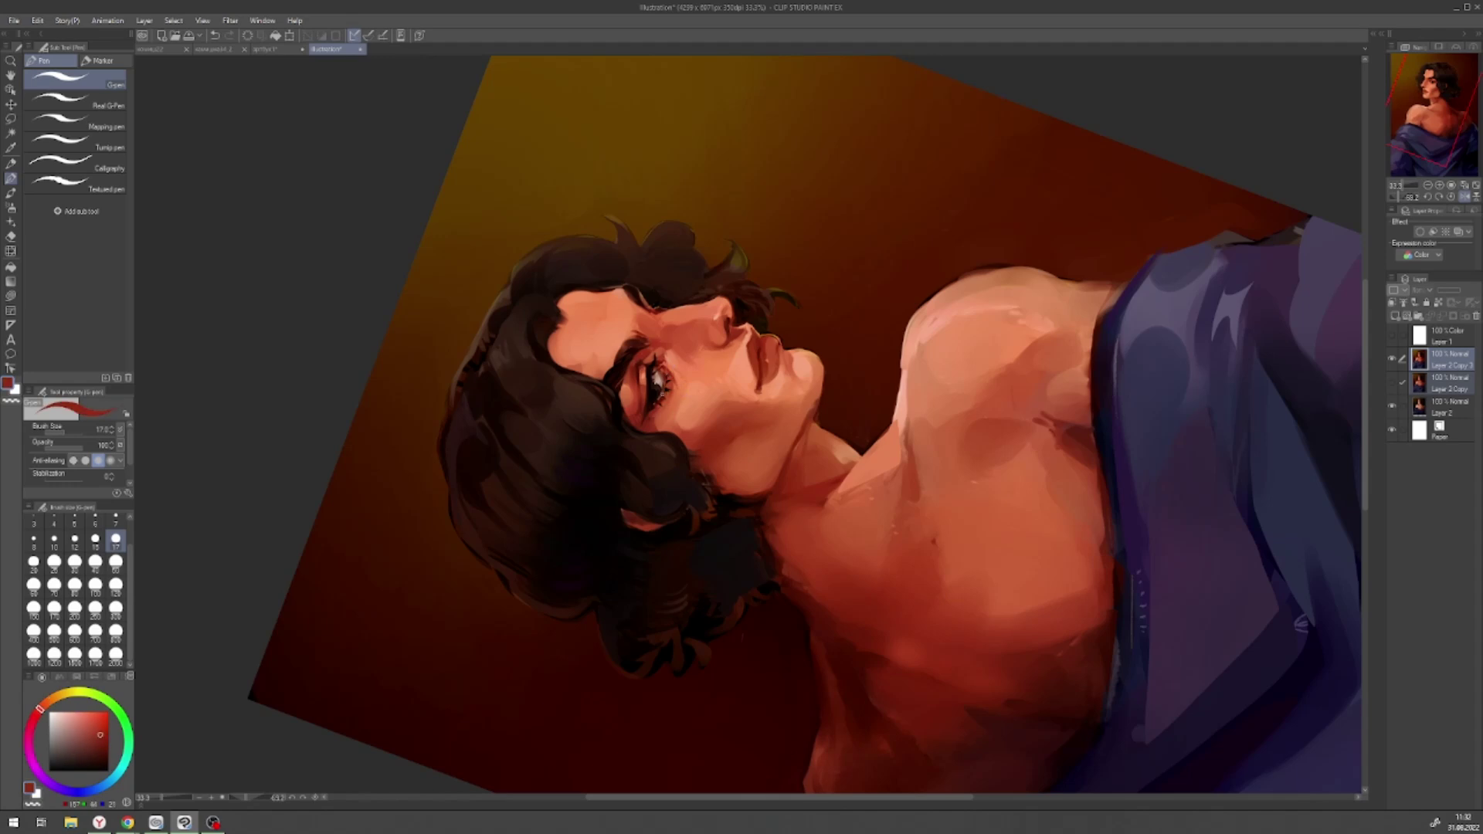
- Reshape the hair's crown and front curls with sampled hair and background tones, using the G-pen and the Opaque watercolor brush at size 120
left_click(1462, 199)
left_click(983, 153, "alt")
left_click(918, 184, "alt")
left_click(999, 156, "alt")
left_click(855, 231, "alt")
left_click(841, 267, "alt")
left_click(865, 376, "alt")
left_click(857, 314, "alt")
key("b")
left_click(869, 256, "alt")
left_click(937, 176, "alt")
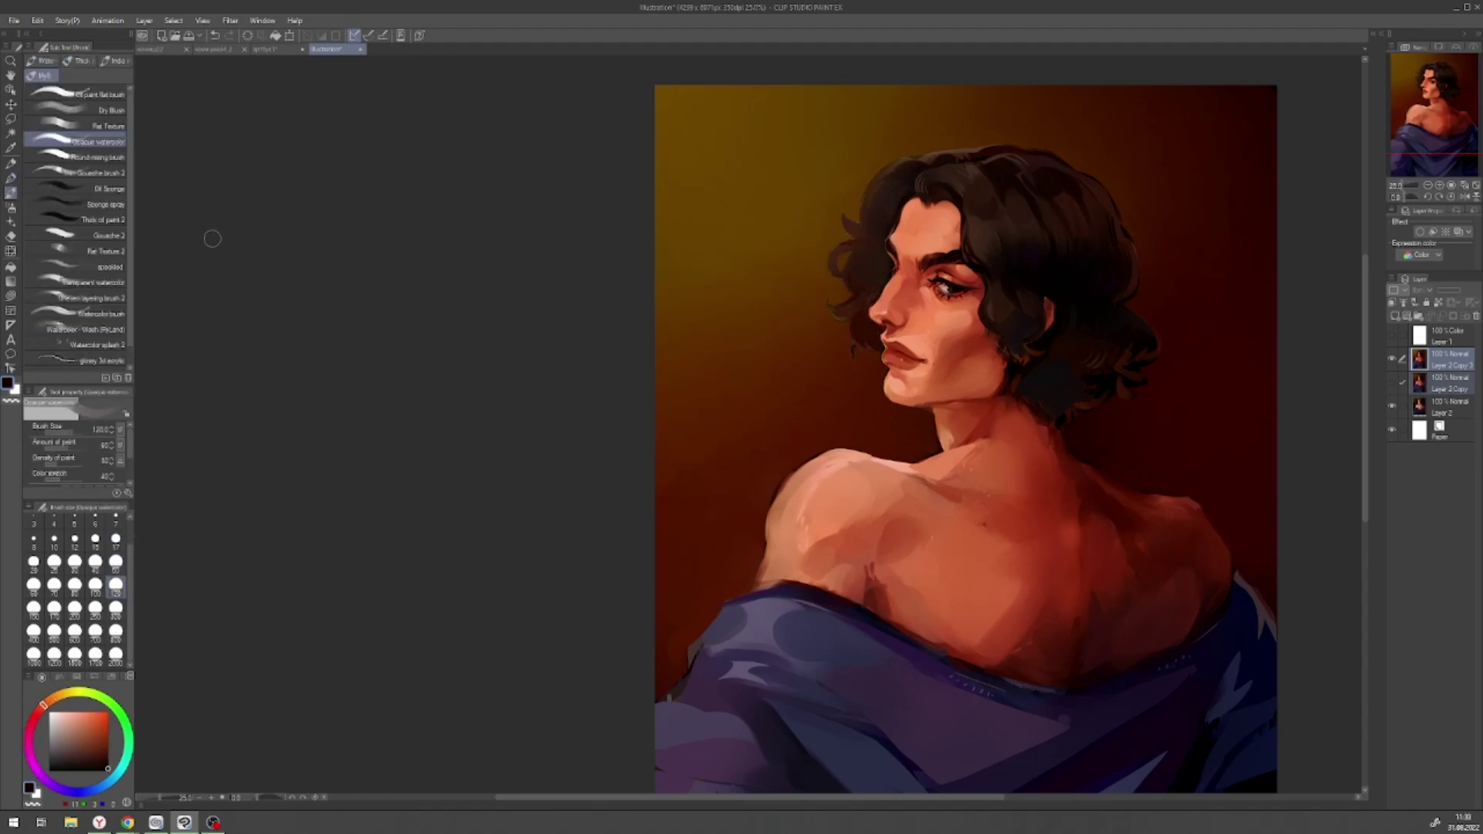
- Refine the nape and neck edge with sampled reddish tones, using the G-pen and the Opaque watercolor brush at size 17
key("p")
key("h")
left_click(438, 453, "alt")
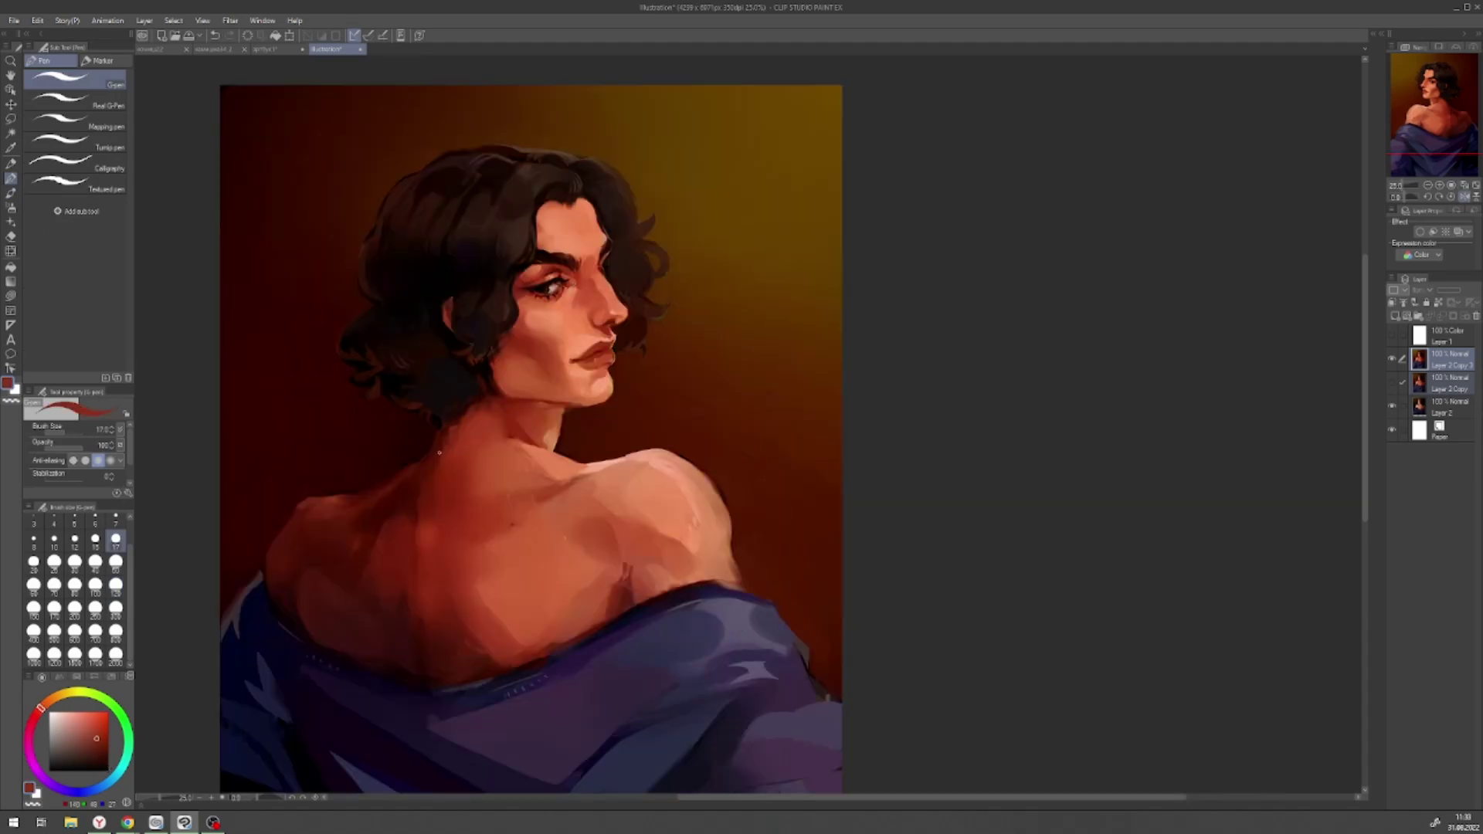
key("b")
left_click(116, 539)
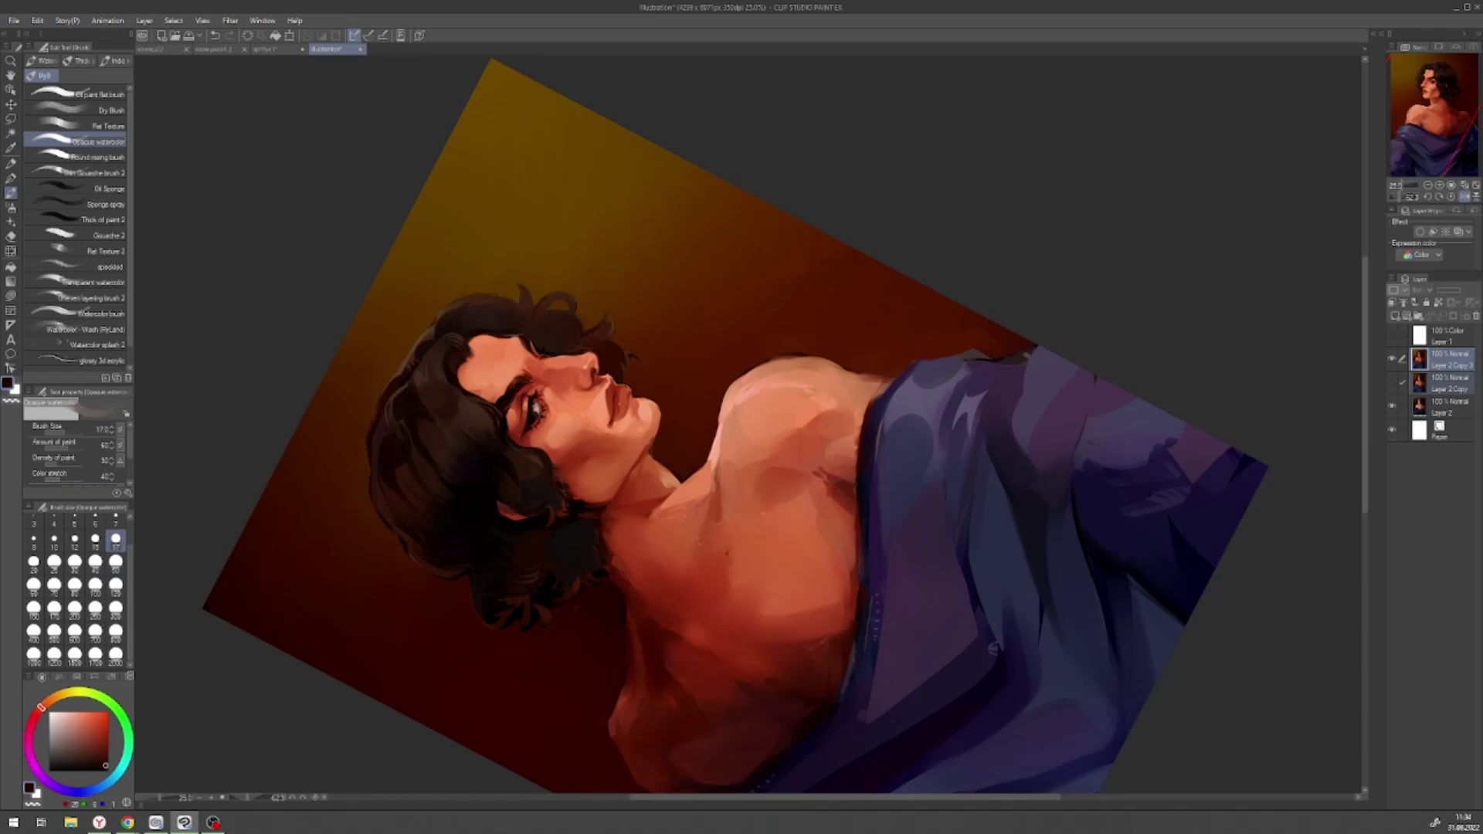
left_click(1450, 197)
- Repaint the curls at the nape with sampled dark browns, using the Opaque watercolor brush at sizes 120 and 50
left_click(116, 584)
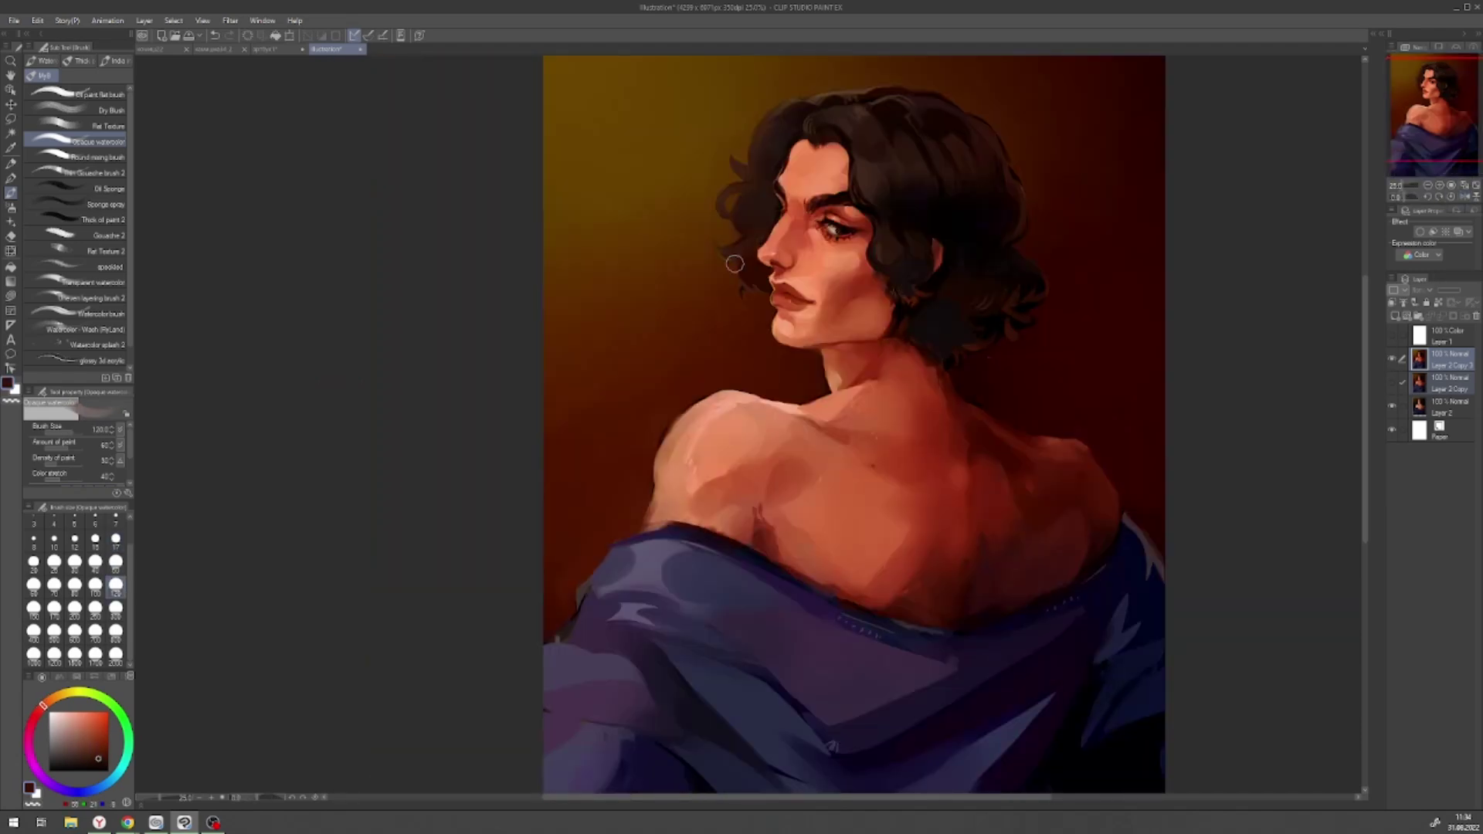
left_click(1011, 303, "alt")
left_click(976, 338, "alt")
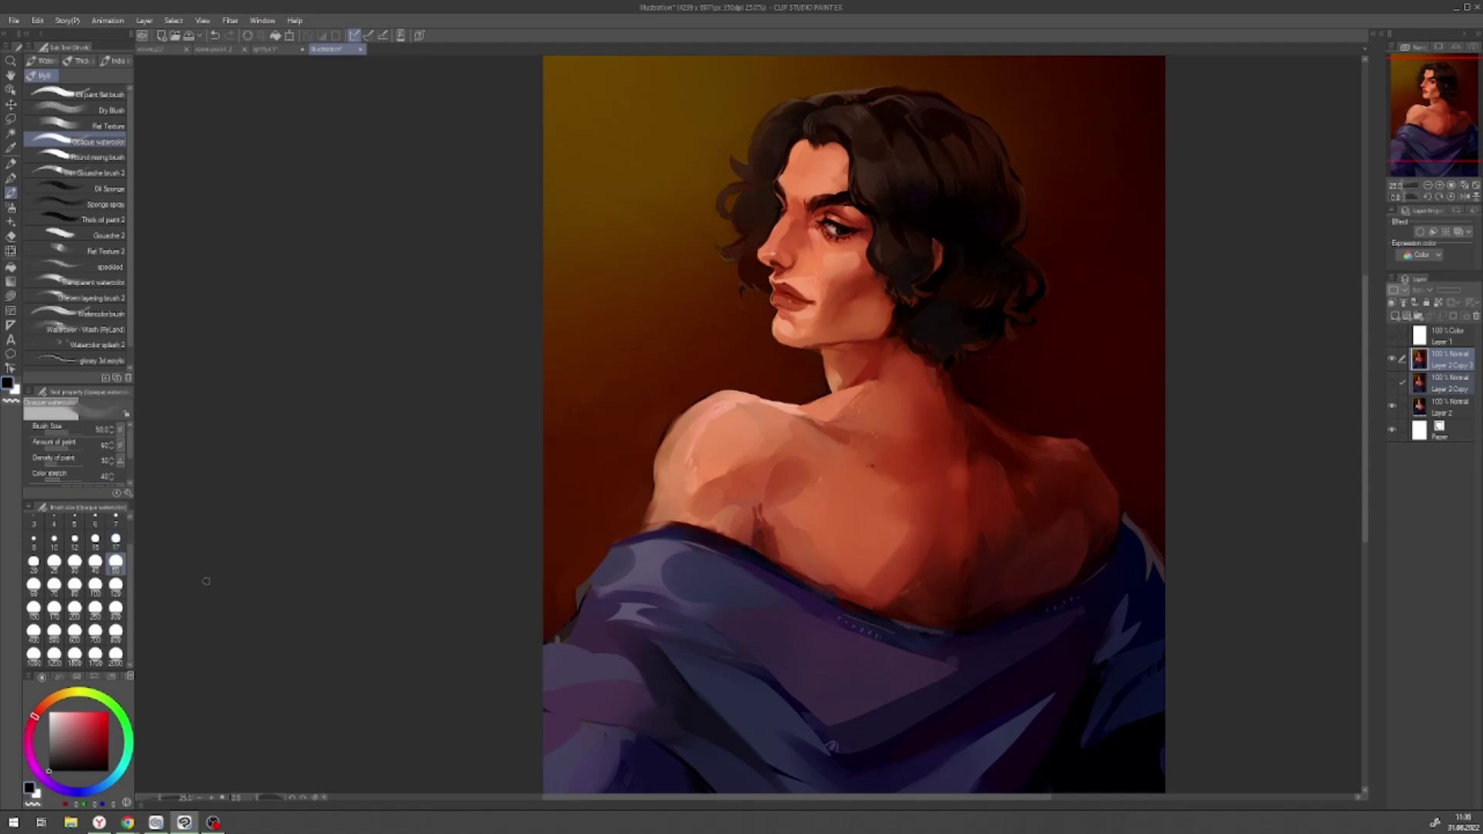
- Blend the lit shoulder with sampled skin tones, using the Opaque watercolor brush at size 300
left_click(1440, 186)
left_click(1452, 186)
left_click(1464, 198)
left_click(900, 425, "alt")
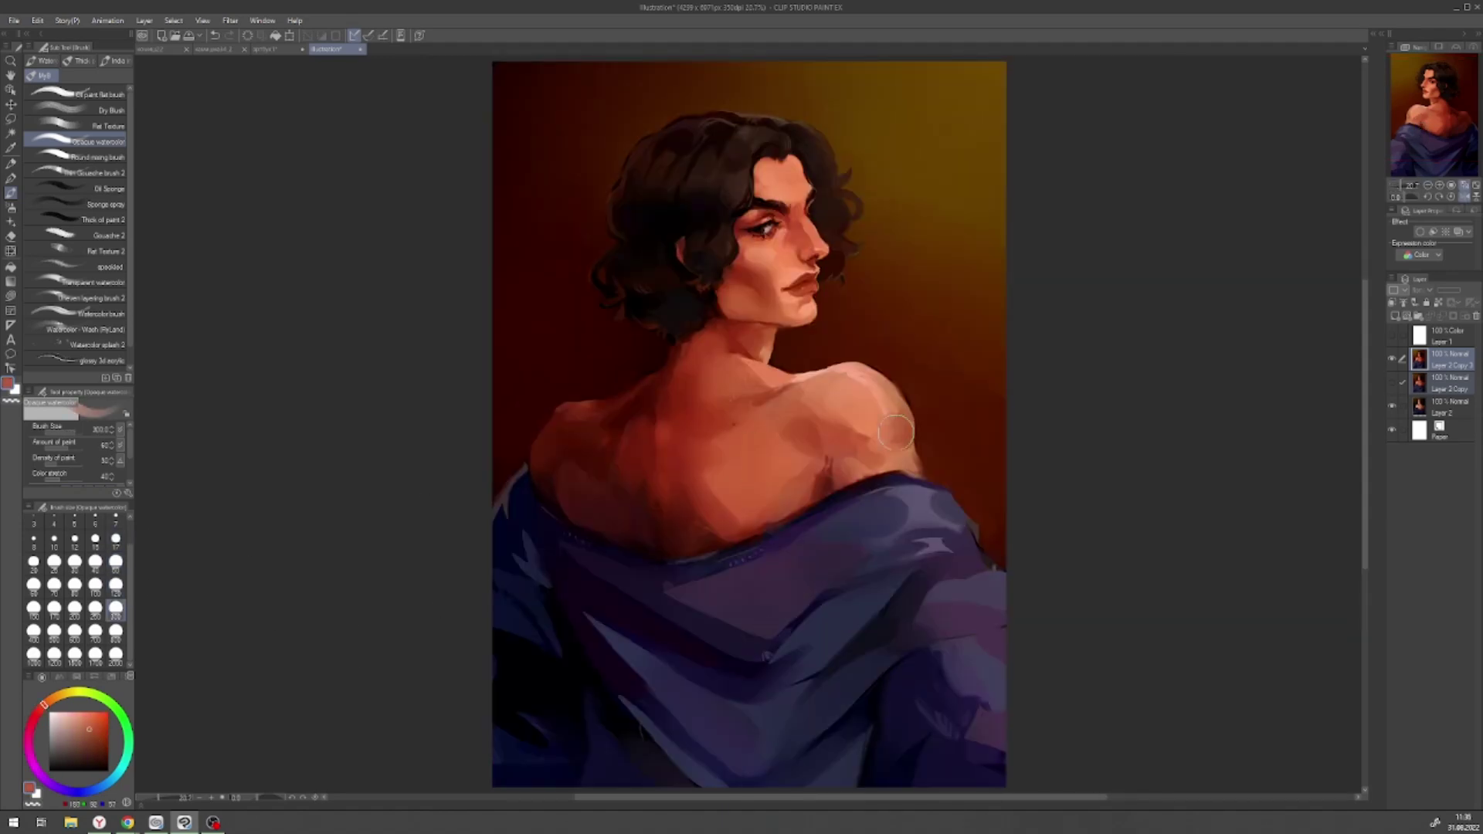
- Adjust the head's shape with Liquify at size 800 and shade the lower sleeve in dark purple with the Soft airbrush at size 800
key("j")
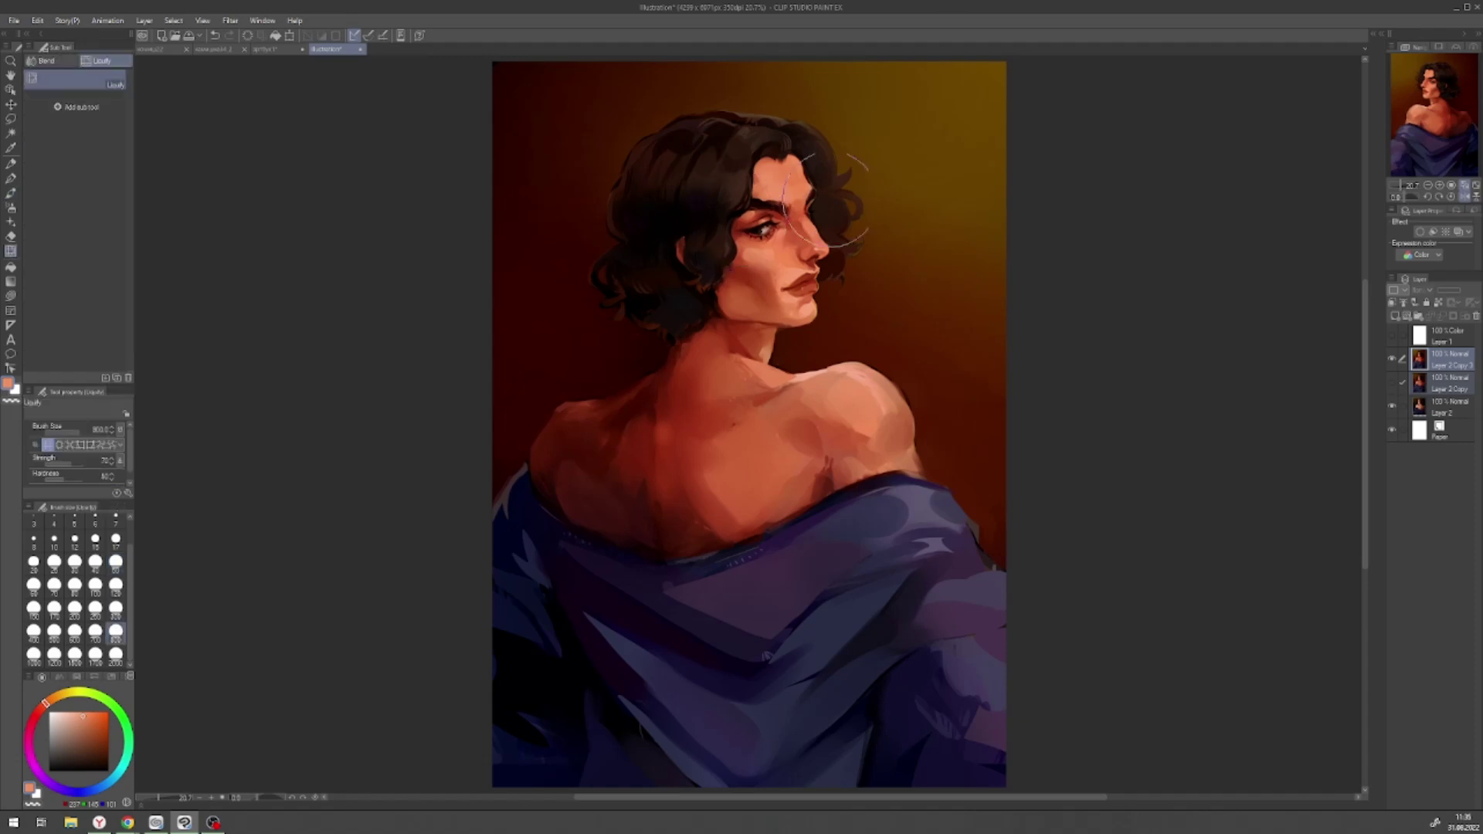
left_click(1427, 185)
key("b")
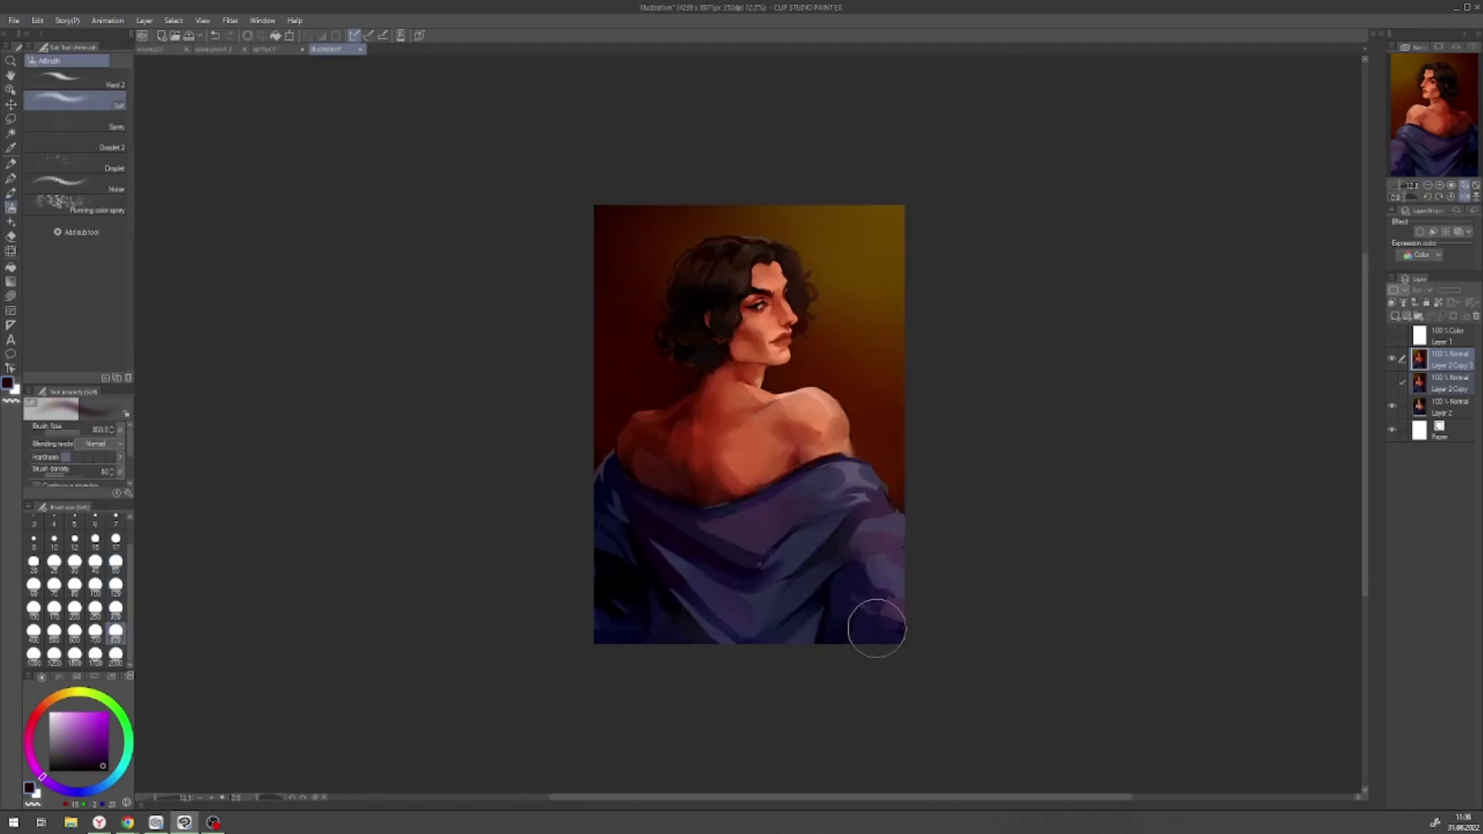
- Refine the hair's edge around the forehead with sampled hair and background browns, using the Oil paint flat brush at size 50
key("b")
key("h")
key("ctrl+plus")
left_click(1392, 359)
left_click(1391, 359)
left_click_drag(927, 432, 1015, 341)
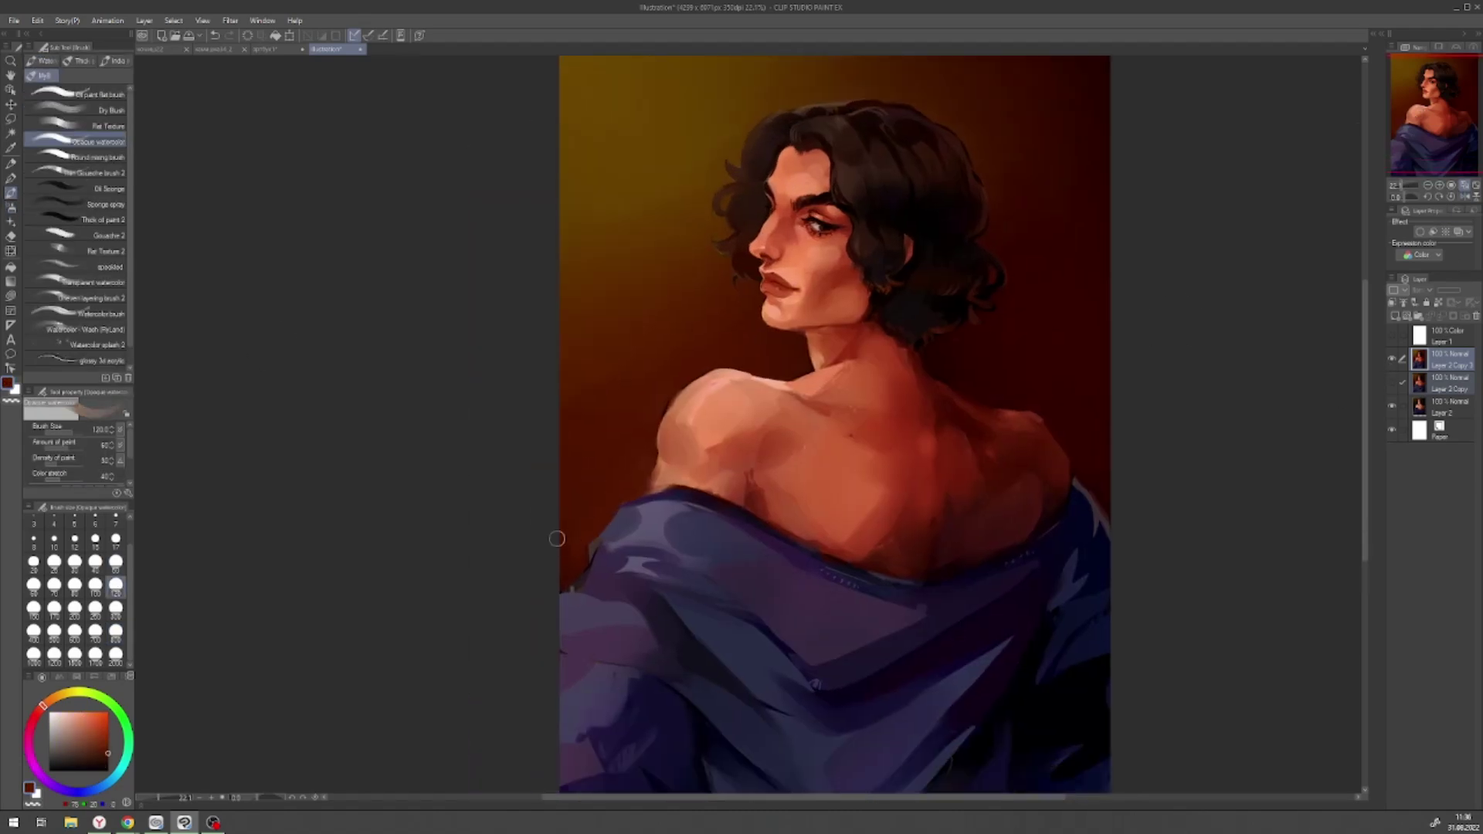
left_click(769, 203, "alt")
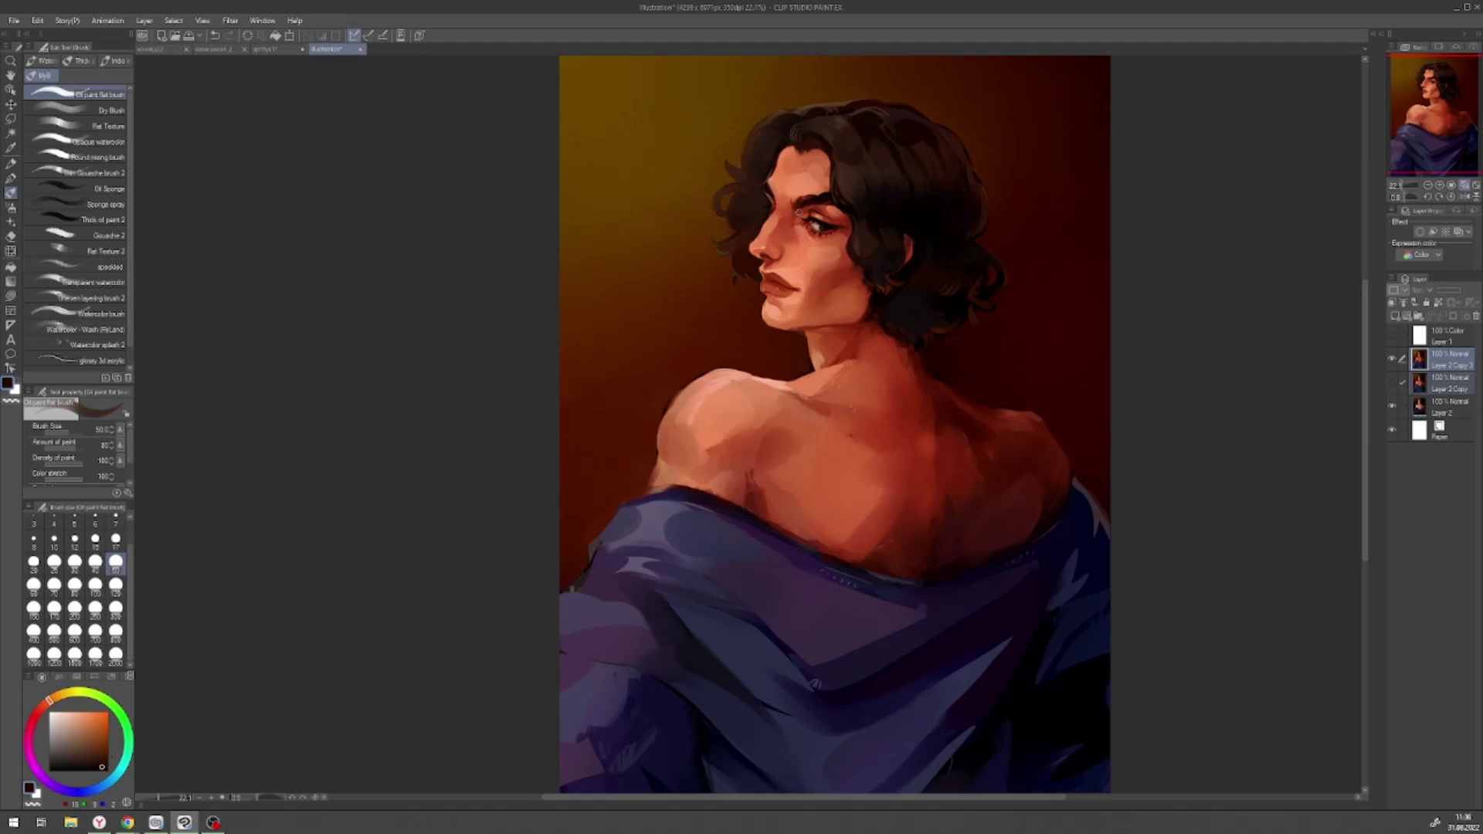
left_click(745, 133, "alt")
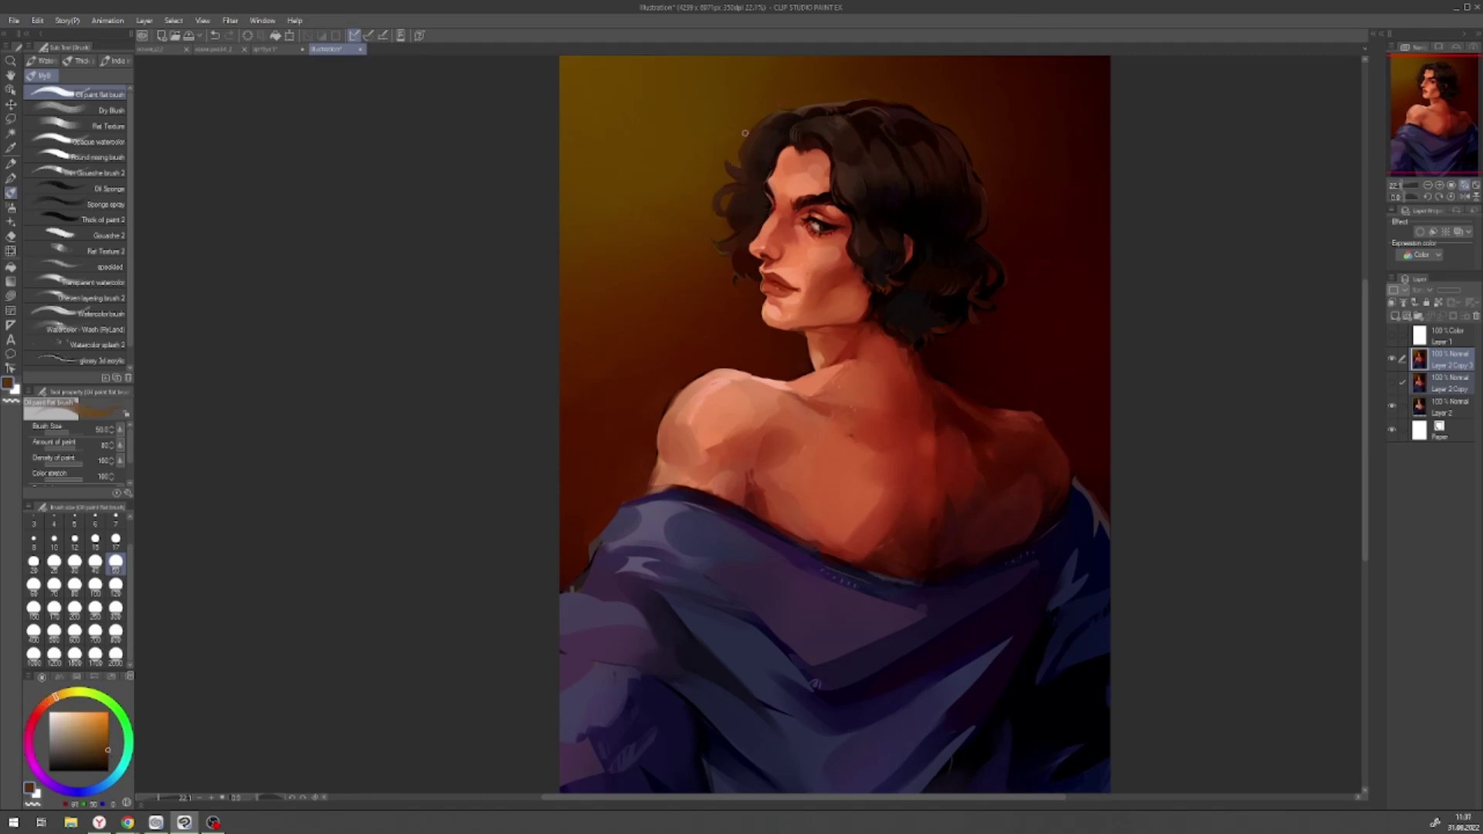
scroll(769, 420, "down", 3)
key("h")
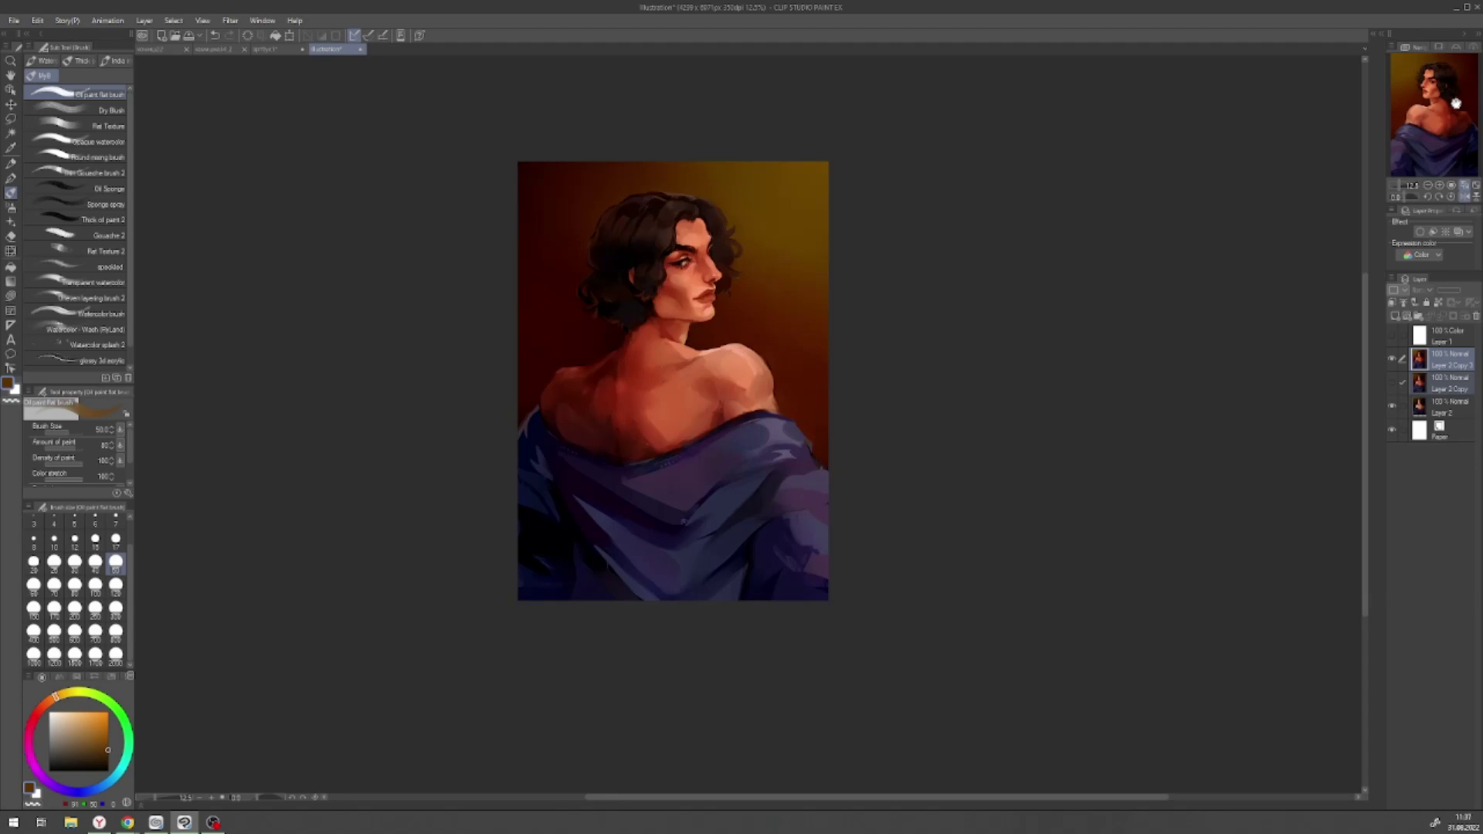
- Touch up the forehead with a sampled light skin tone and the shadows with dark red, using the Oil paint flat brush
scroll(768, 420, "up", 4)
left_click(792, 284, "alt")
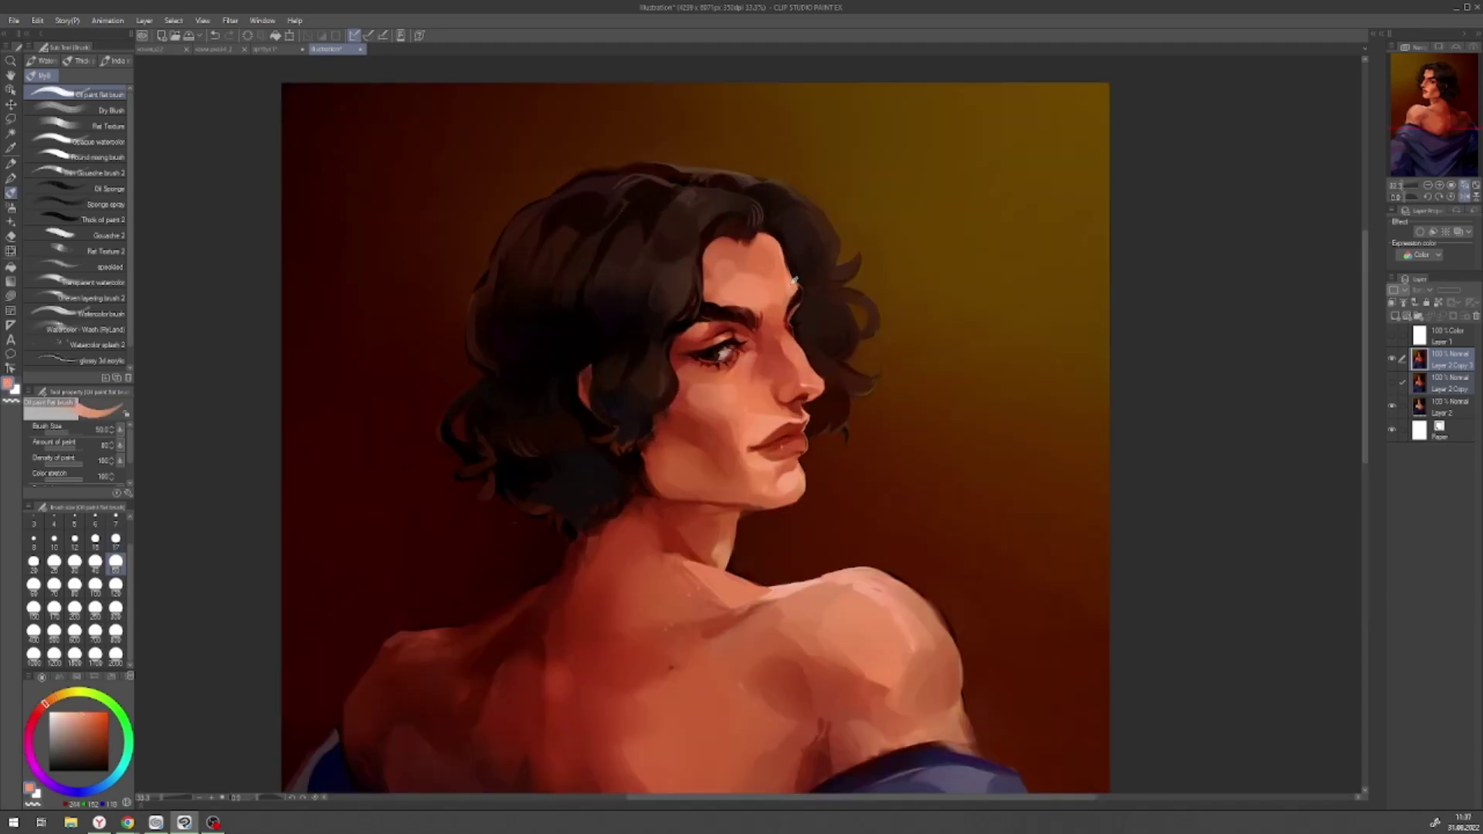
scroll(651, 523, "down", 1)
left_click(705, 472, "alt")
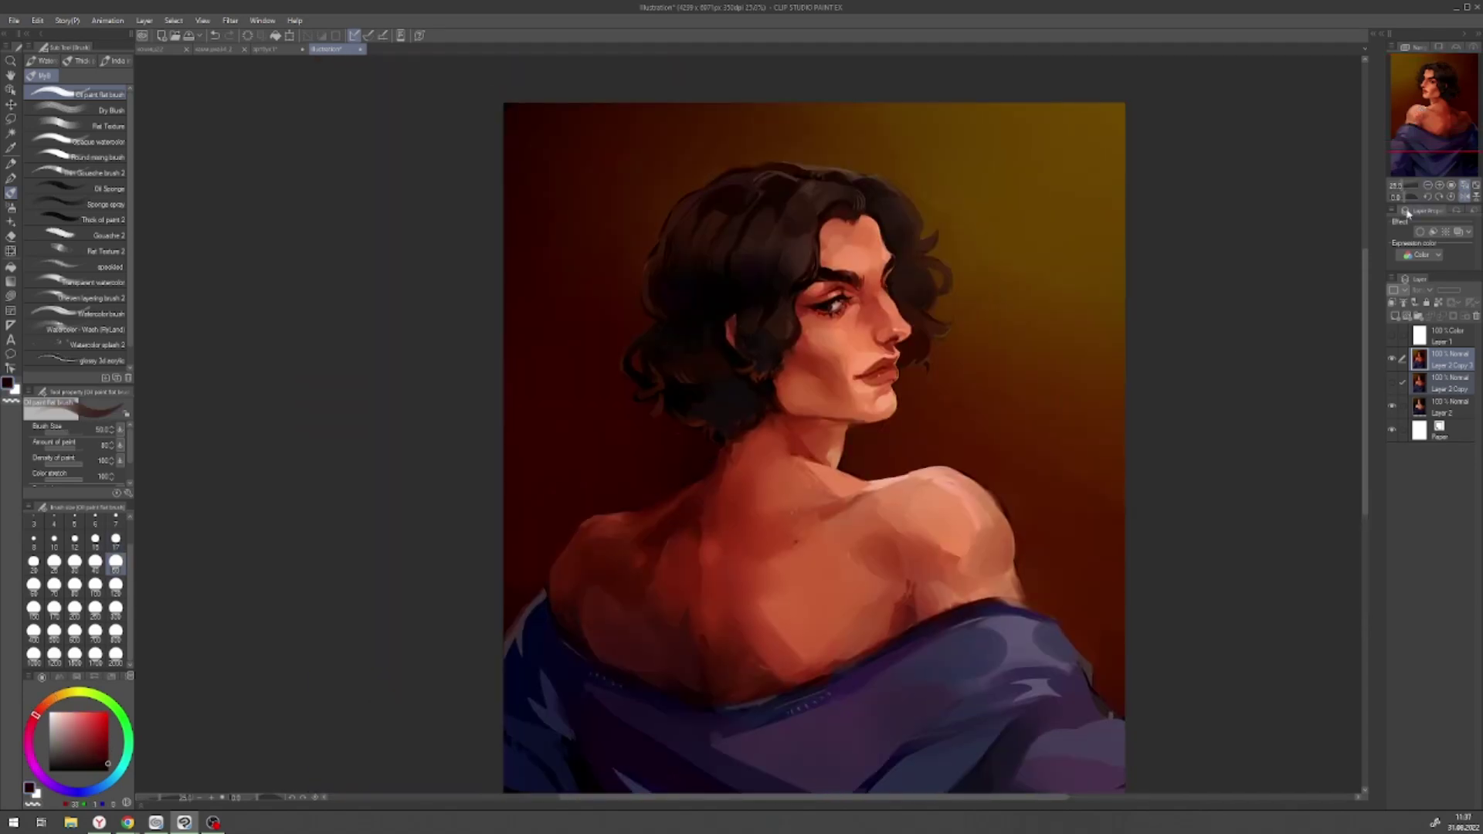
- Smooth the face and back with sampled skin tones, using the Oil paint flat brush at size 120 and Opaque watercolor at size 50
scroll(772, 433, "down", 1)
left_click(116, 585)
key("x")
left_click_drag(773, 309, 603, 516)
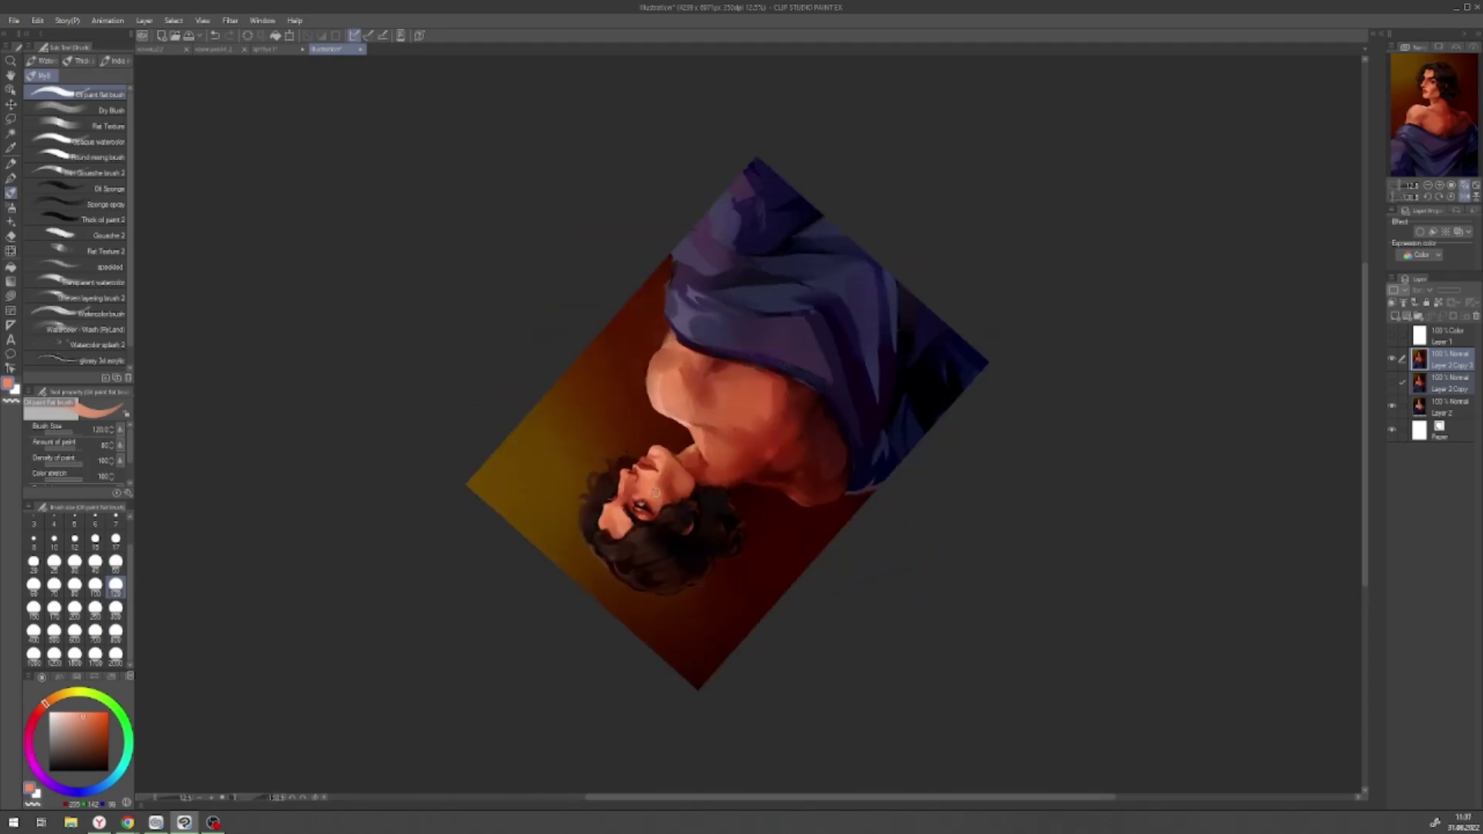
left_click(654, 492, "alt")
key("ctrl+r")
scroll(787, 183, "up", 1)
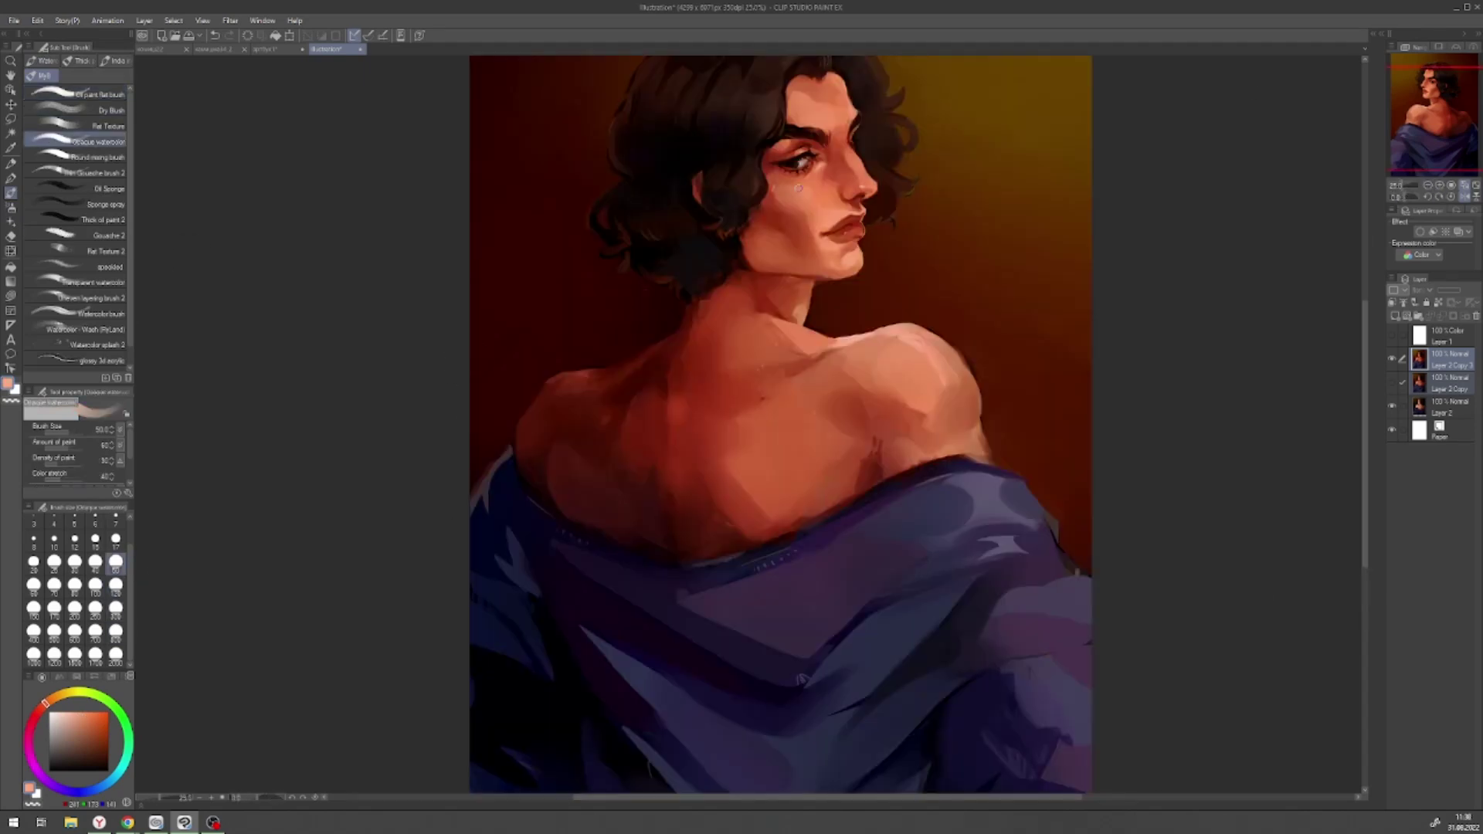
left_click(658, 368, "alt")
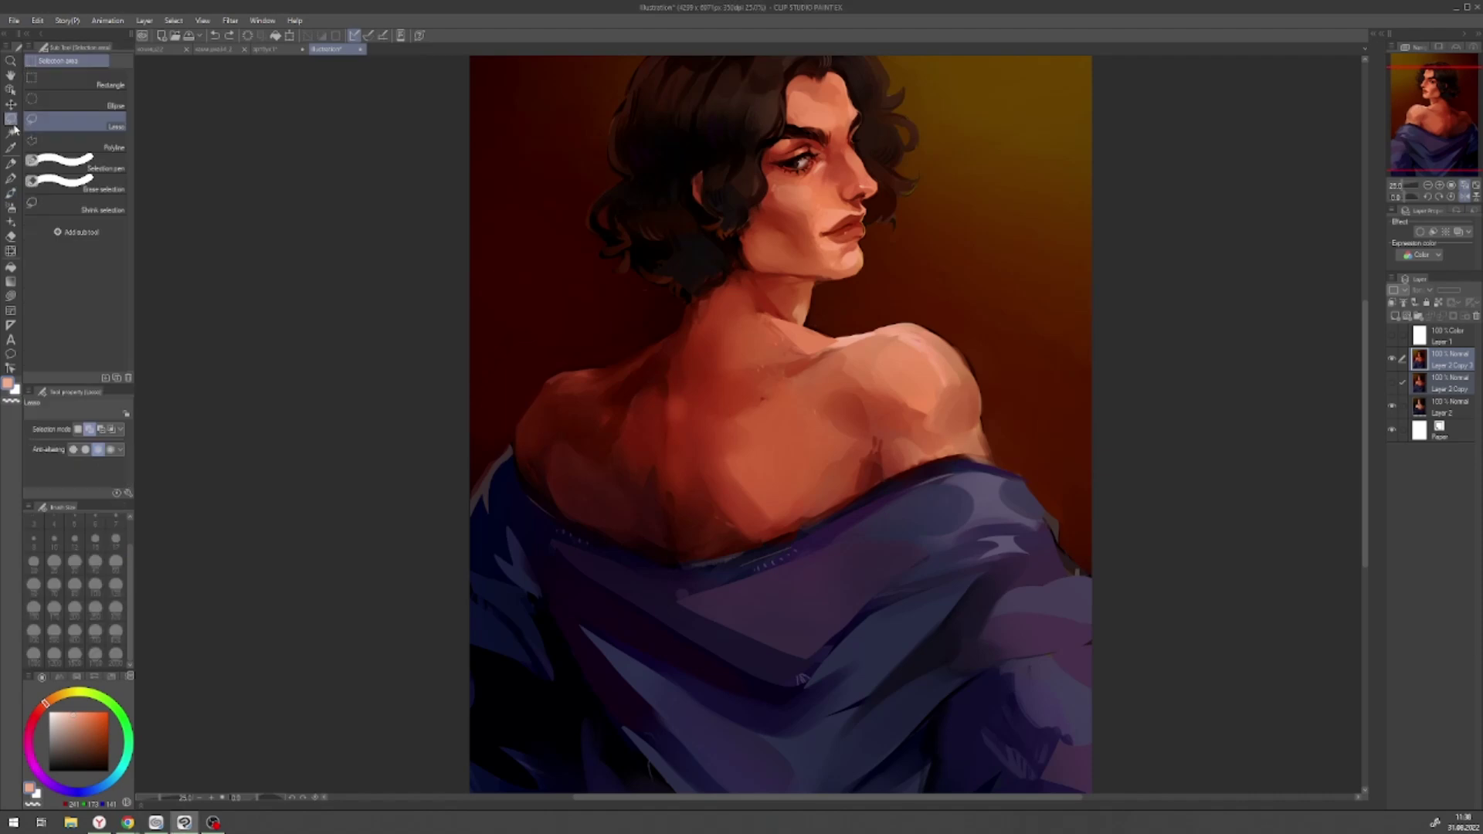
left_click(1427, 188)
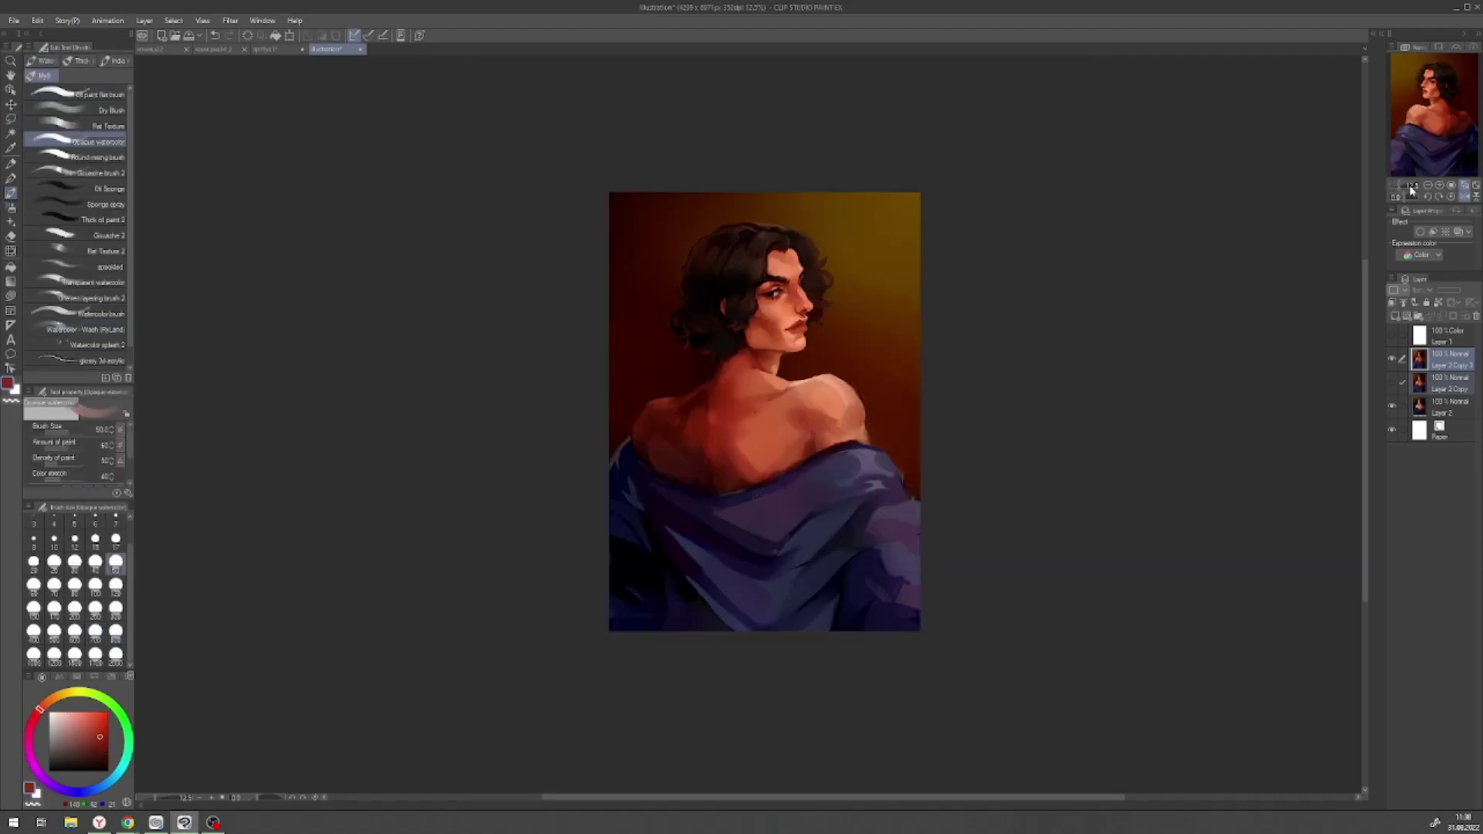
- Rework the hair and the nape below the curls with sampled tones, using the Opaque watercolor brush at sizes 50 and 17
key("bracketleft")
key("bracketleft")
key("bracketleft")
key("bracketleft")
key("bracketleft")
left_click(753, 251, "alt")
scroll(703, 272, "up", 2)
key("bracketright")
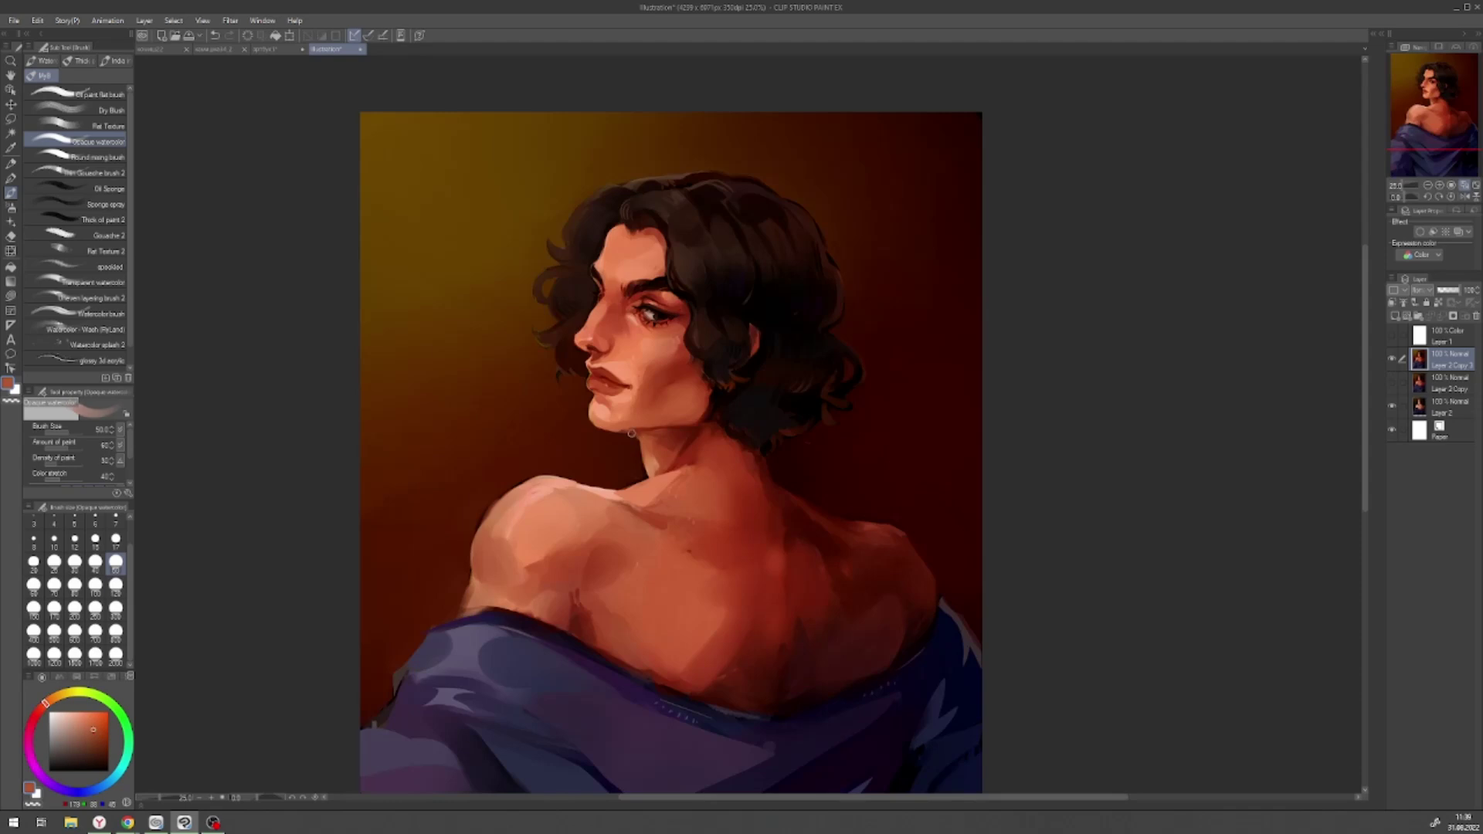
left_click(845, 415, "alt")
left_click_drag(844, 415, 715, 475)
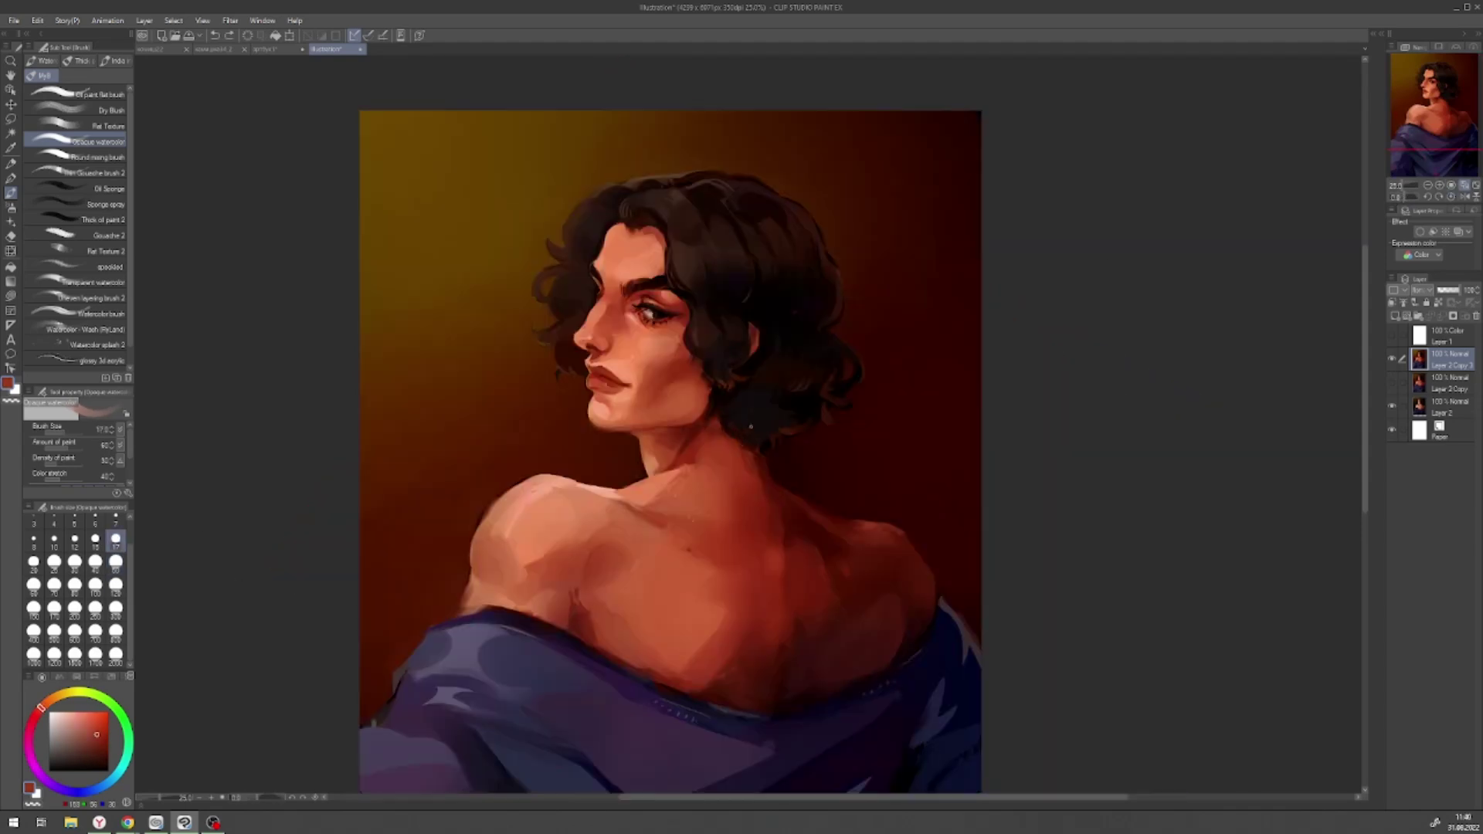
- Compare the repainted layer with the version beneath and add dark red details to the nape curls with the Artenus Hard pencil at size 17
left_click(1391, 358)
left_click(1391, 358)
key("p")
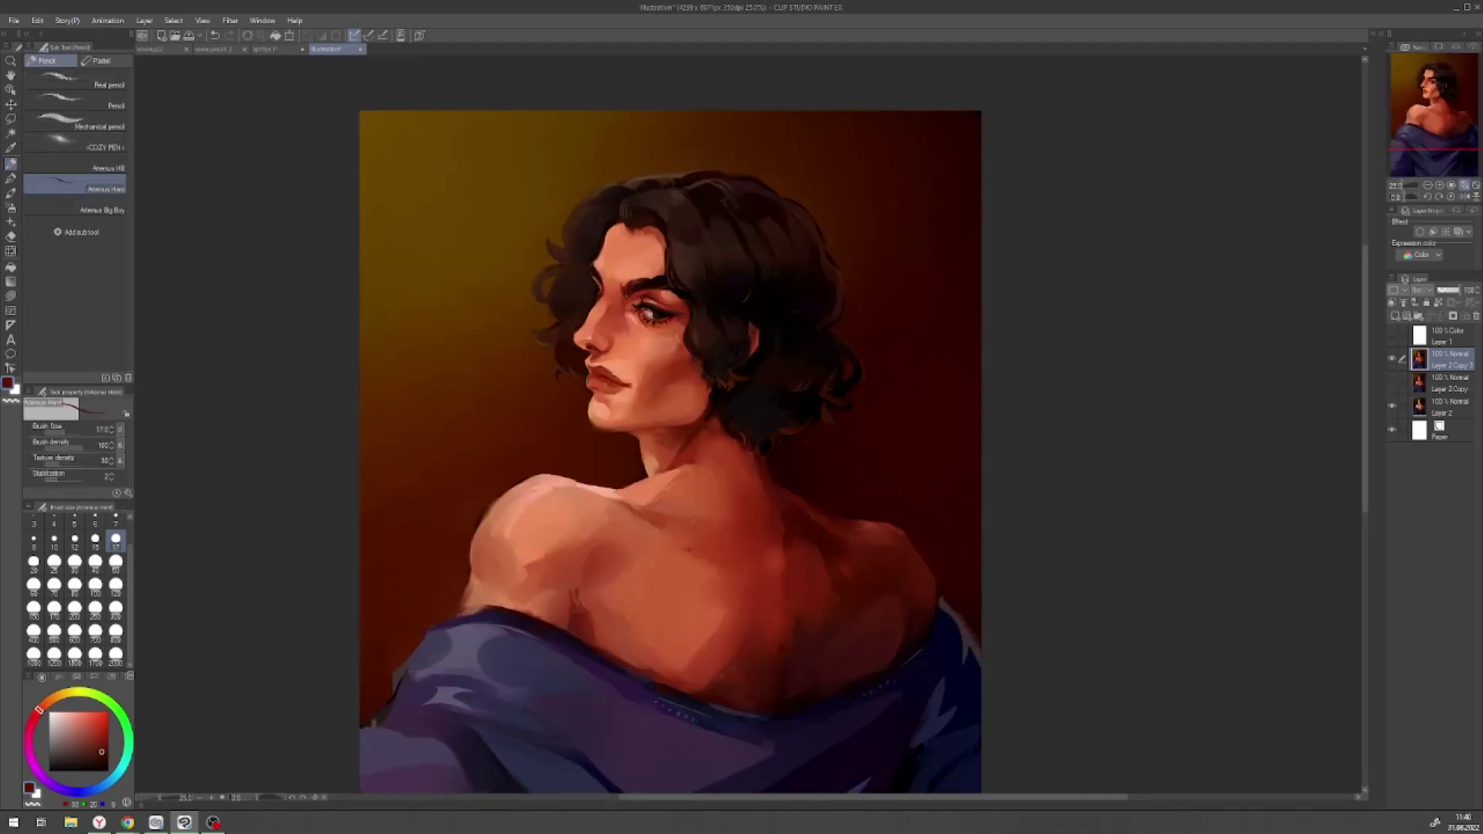
key("b")
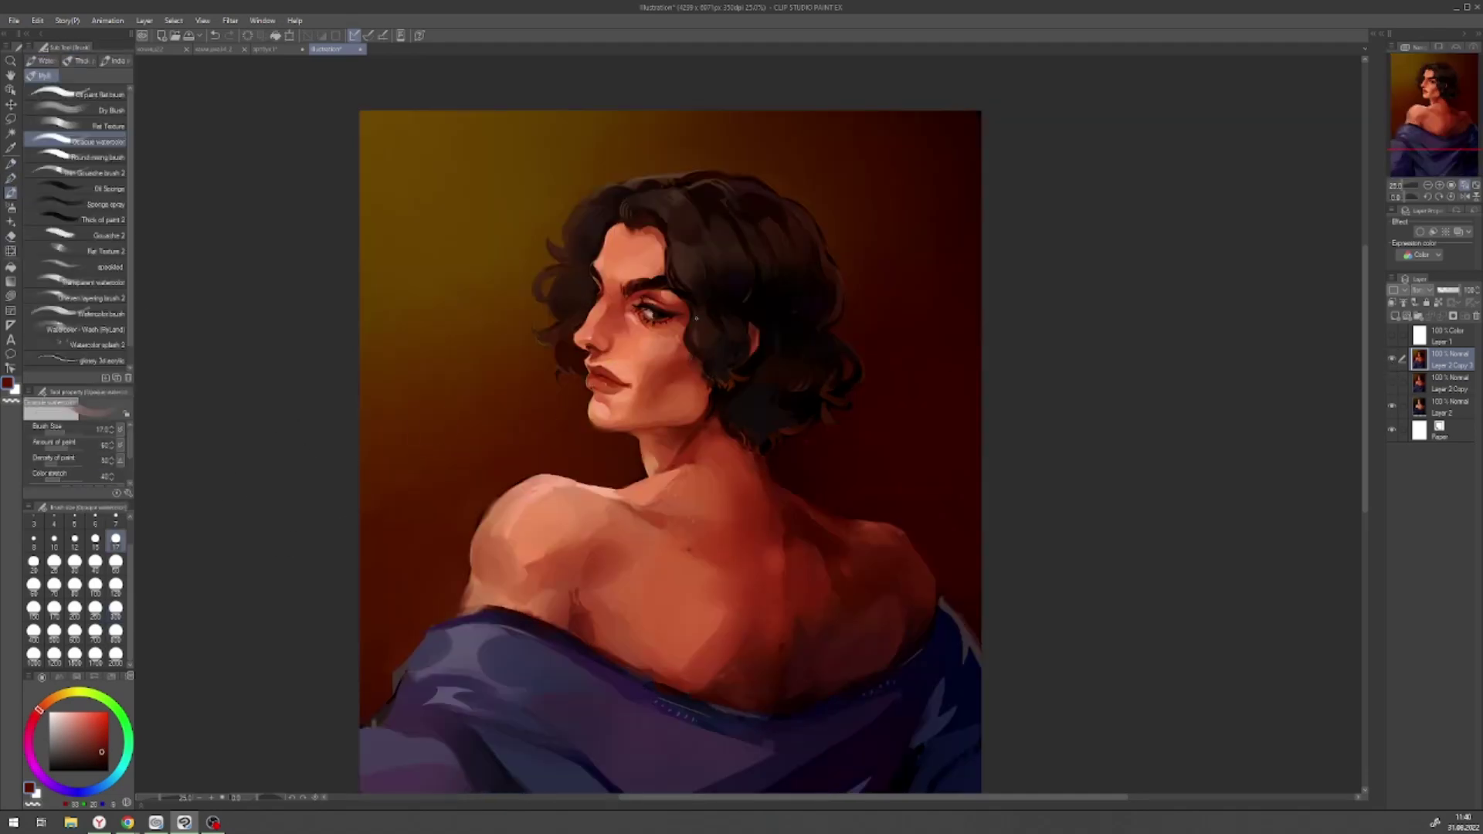
- Blend the upper back with sampled reddish skin tones, using the Opaque watercolor brush at size 120
key("ctrl+minus")
left_click(116, 585)
left_click(116, 608)
left_click(723, 510, "alt")
left_click(116, 584)
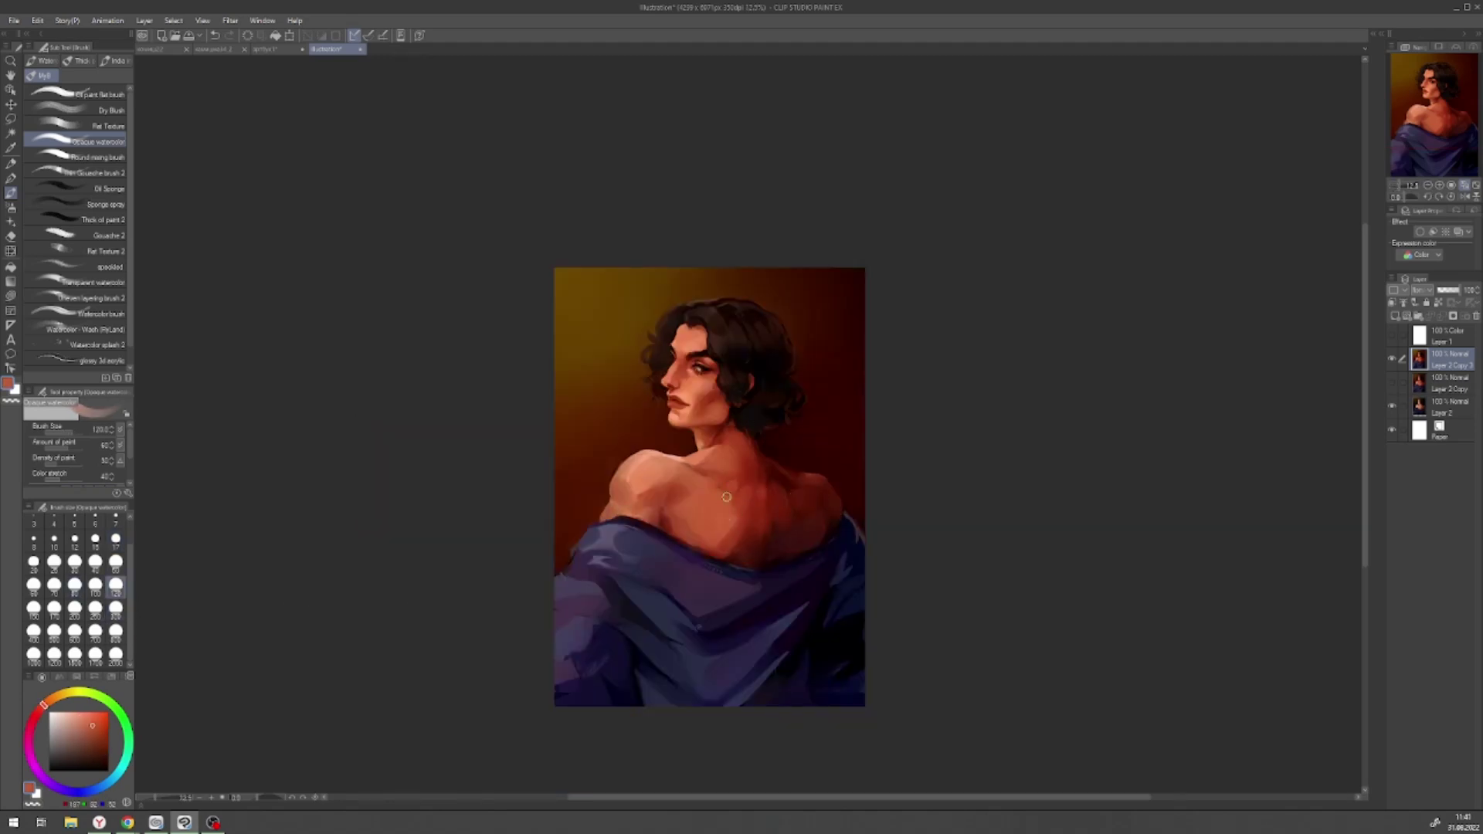
key("h")
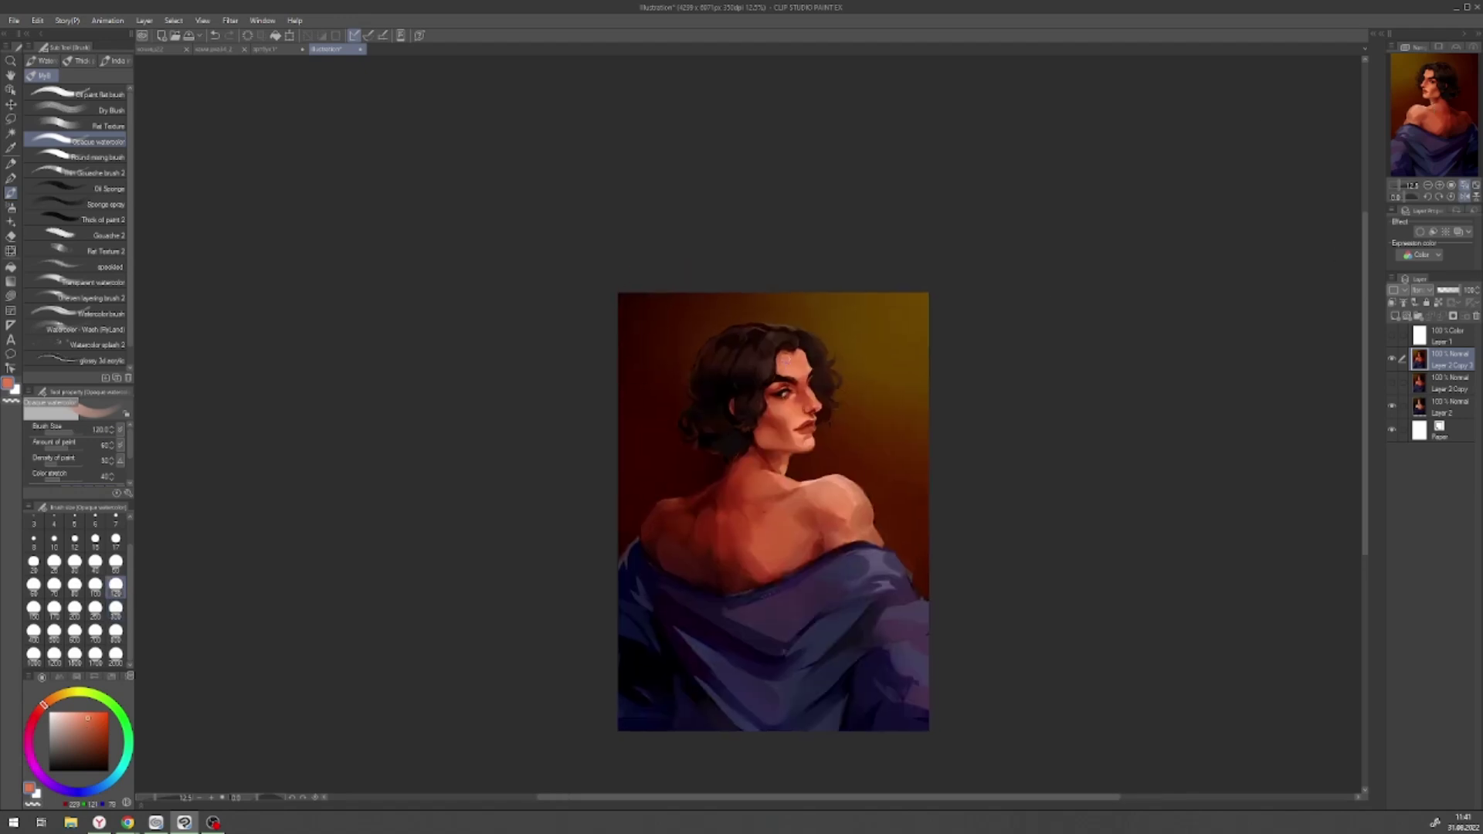
- Darken hair details with Opaque watercolor at size 17 and add fine white accents with the Artenus Hard pencil at size 7
left_click(806, 344, "alt")
scroll(761, 394, "up", 5)
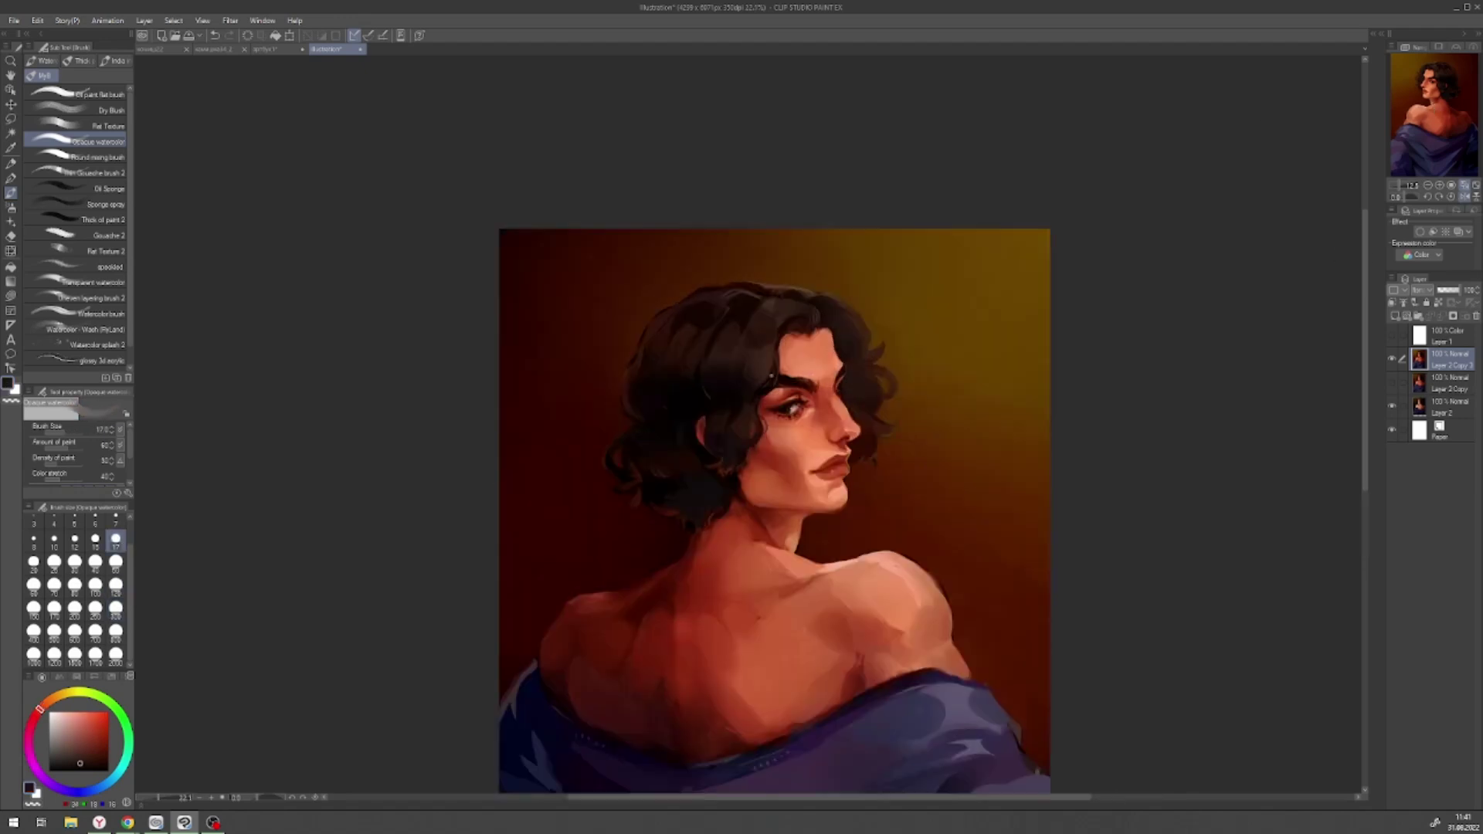
key("p")
key("ctrl+0")
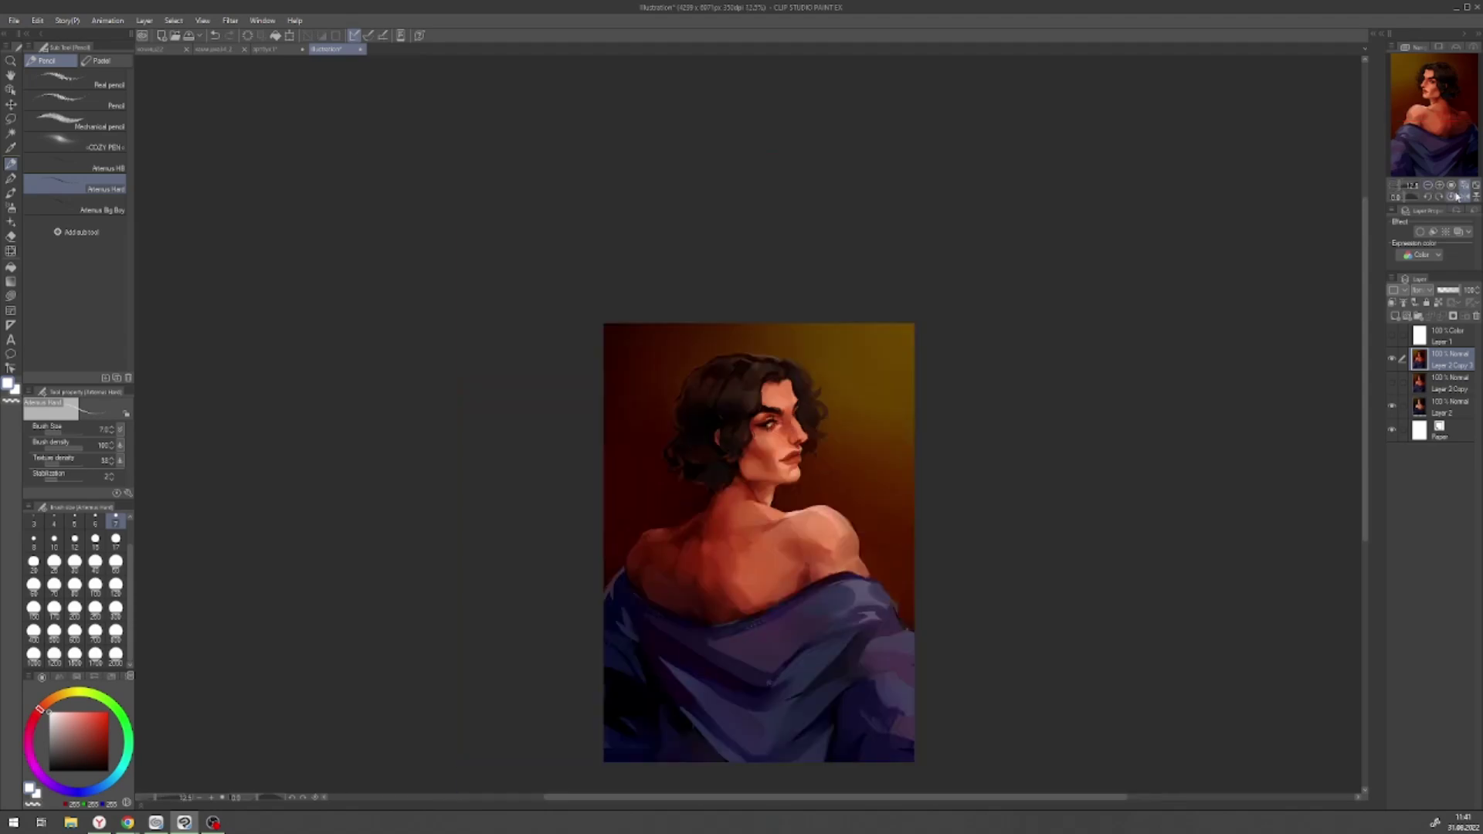
- Refine the nose, eye area and cheek with sampled skin tones, using the Opaque watercolor brush at sizes 12, 50 and 17
scroll(1117, 330, "up", 4)
key("b")
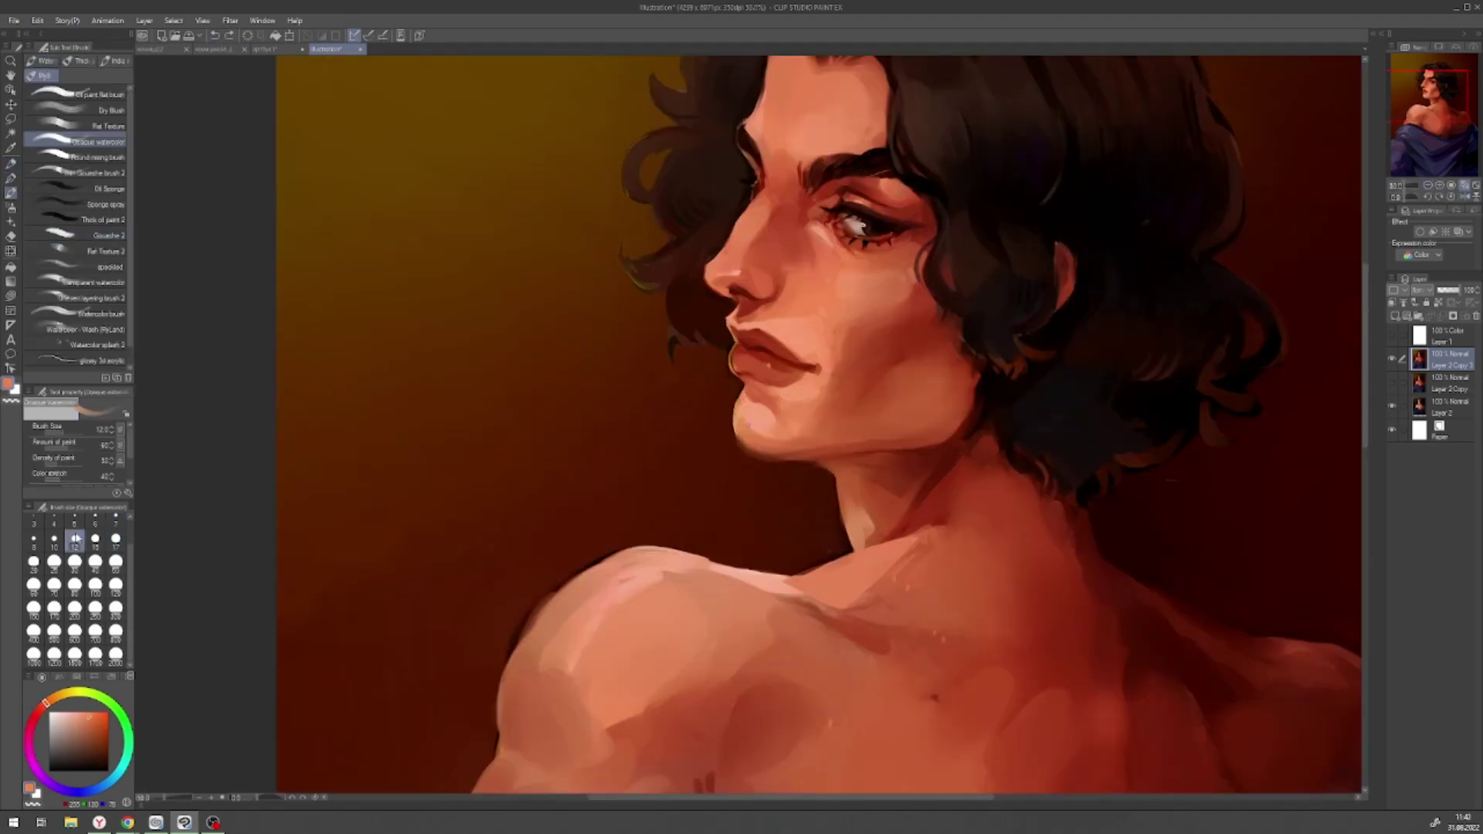
left_click_drag(347, 541, 394, 463)
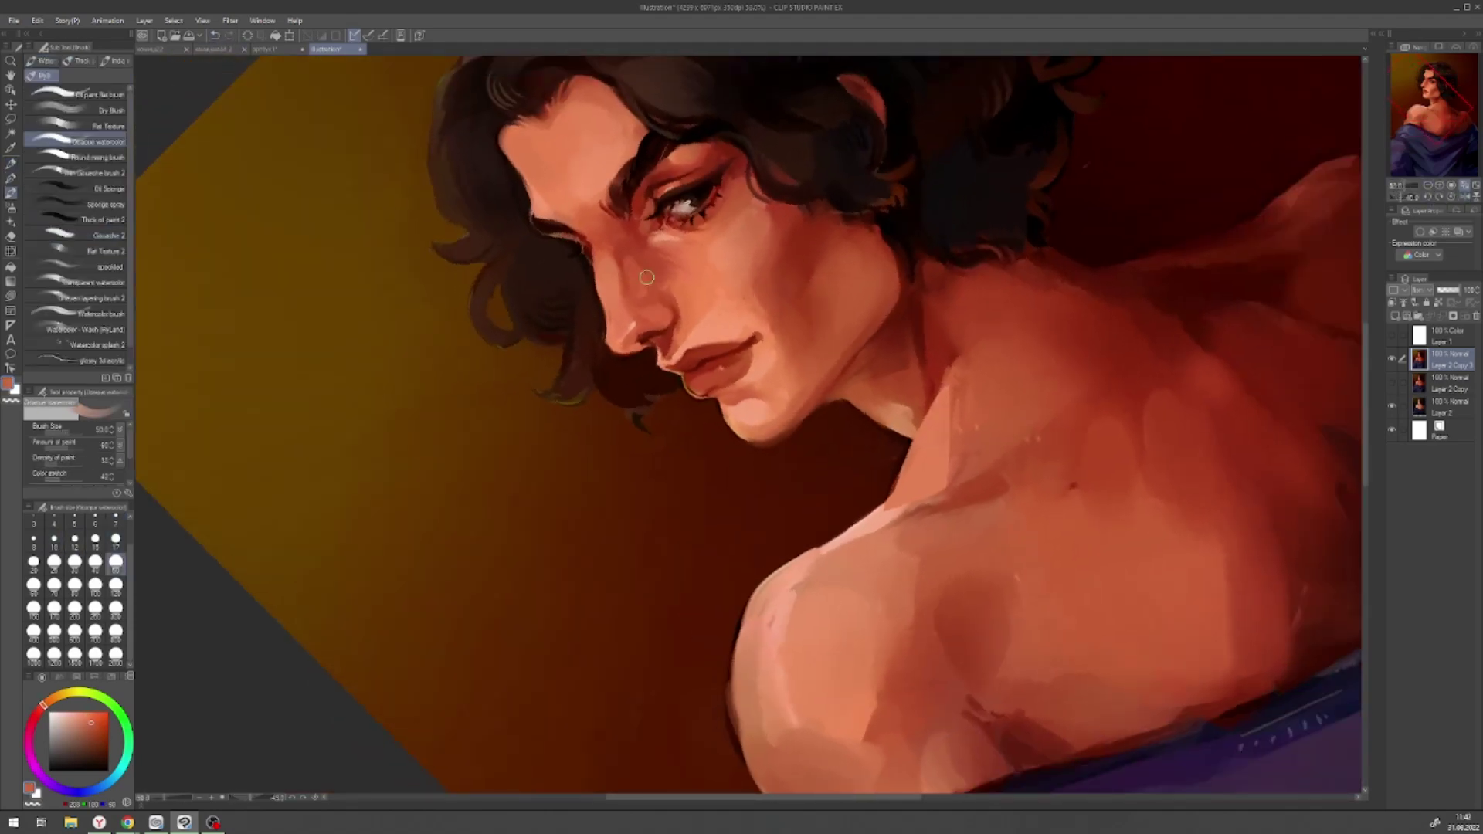
left_click(626, 245, "alt")
key("[")
key("[")
key("[")
key("[")
key("[")
left_click(707, 148, "alt")
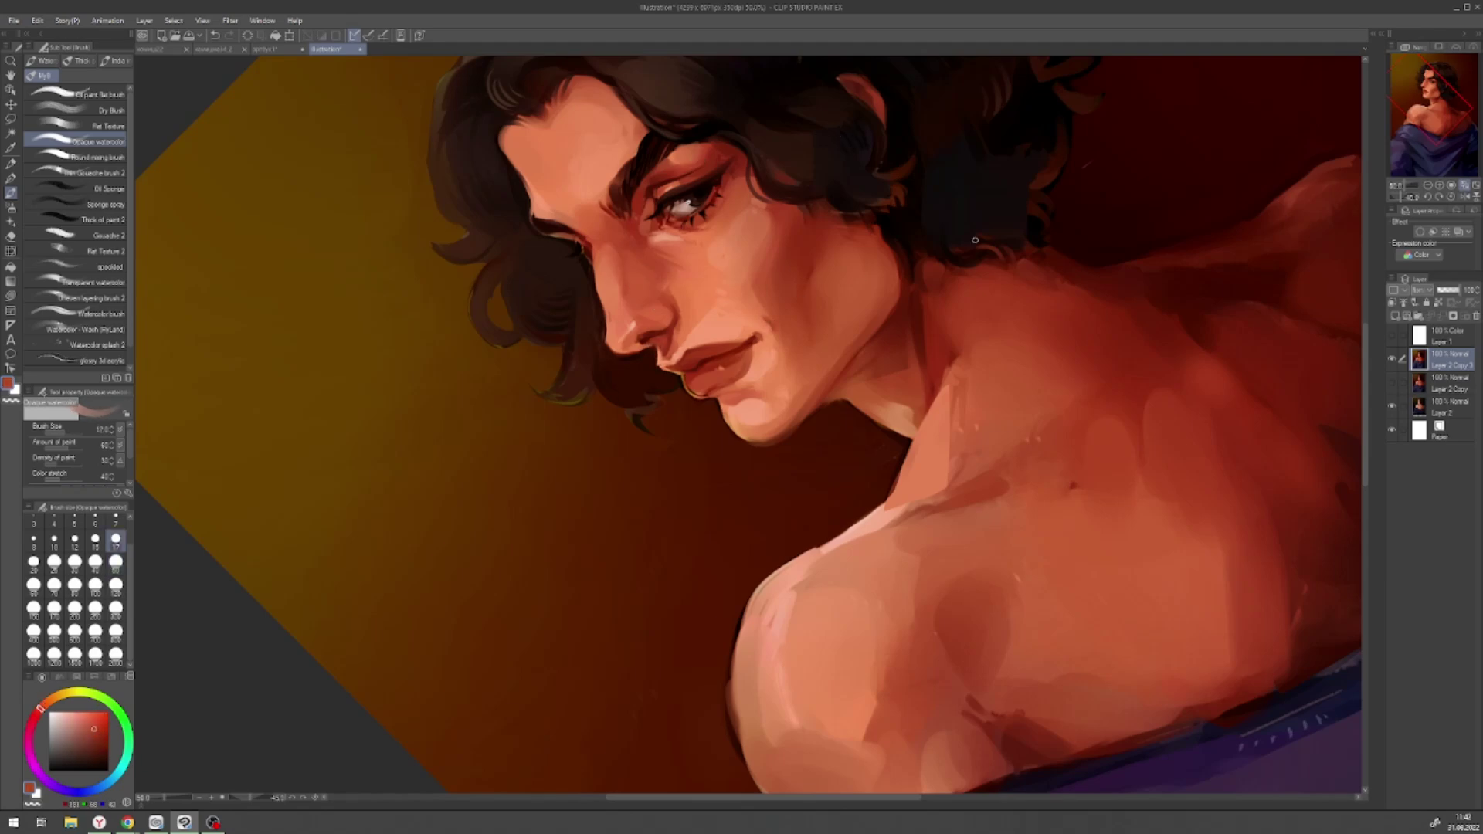
- Touch up the lit neck and jaw with sampled light skin tones, using the Opaque watercolor brush at size 50
key("ctrl+0")
key("h")
key("u")
left_click(10, 195)
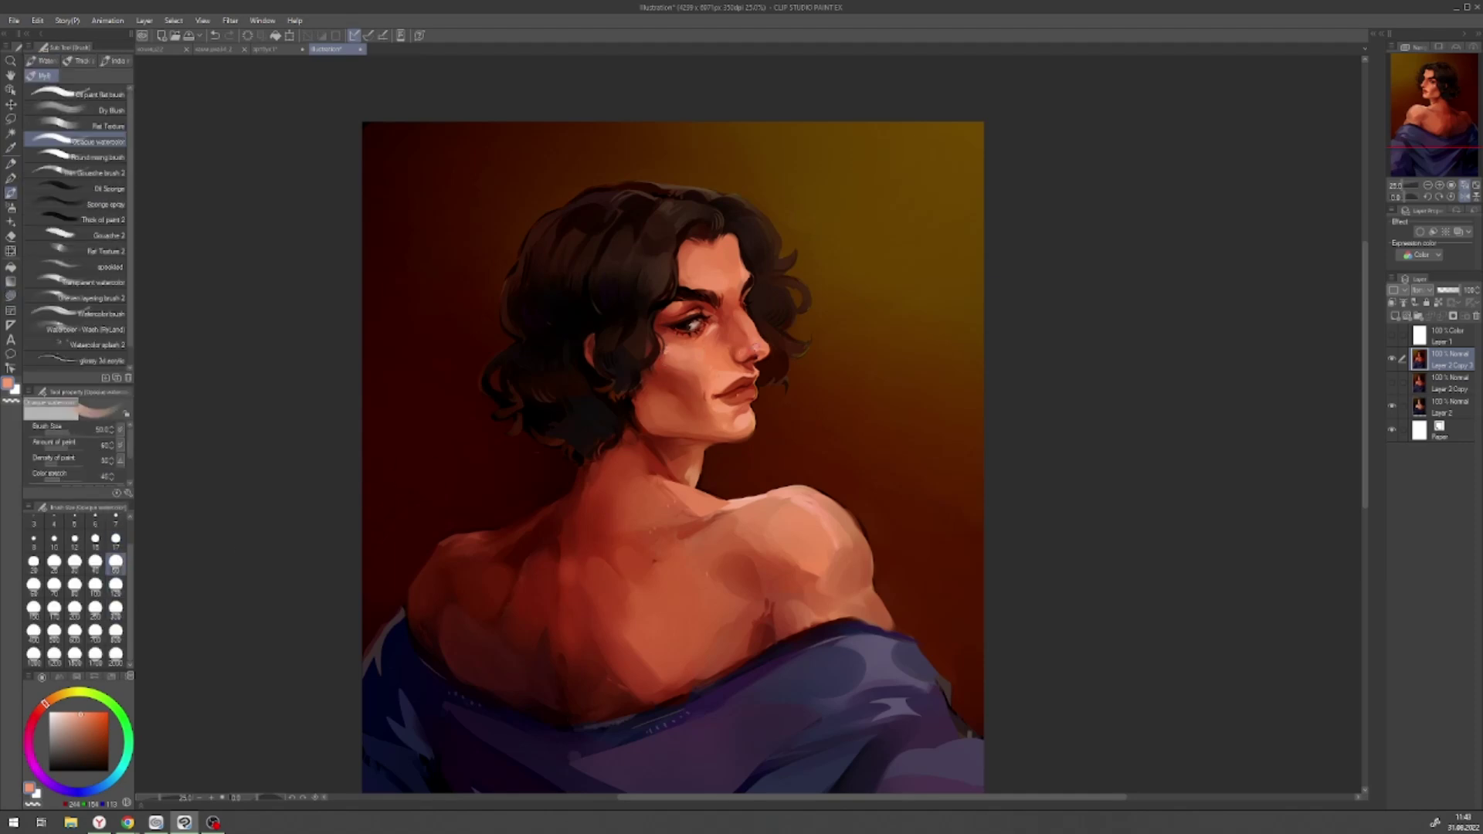
key("minus")
key("minus")
key("minus")
key("minus")
key("minus")
key("minus")
key("minus")
left_click(696, 451, "alt")
- Blend the cheek and lit skin with a sampled skin tone, using the Opaque watercolor brush at size 120
key("bracketright")
key("bracketright")
key("bracketright")
key("bracketright")
key("bracketright")
key("bracketleft")
key("bracketleft")
key("bracketleft")
key("bracketleft")
key("bracketleft")
left_click(1459, 198)
key("bracketright")
key("bracketright")
key("bracketright")
key("bracketright")
key("bracketright")
left_click(771, 367, "alt")
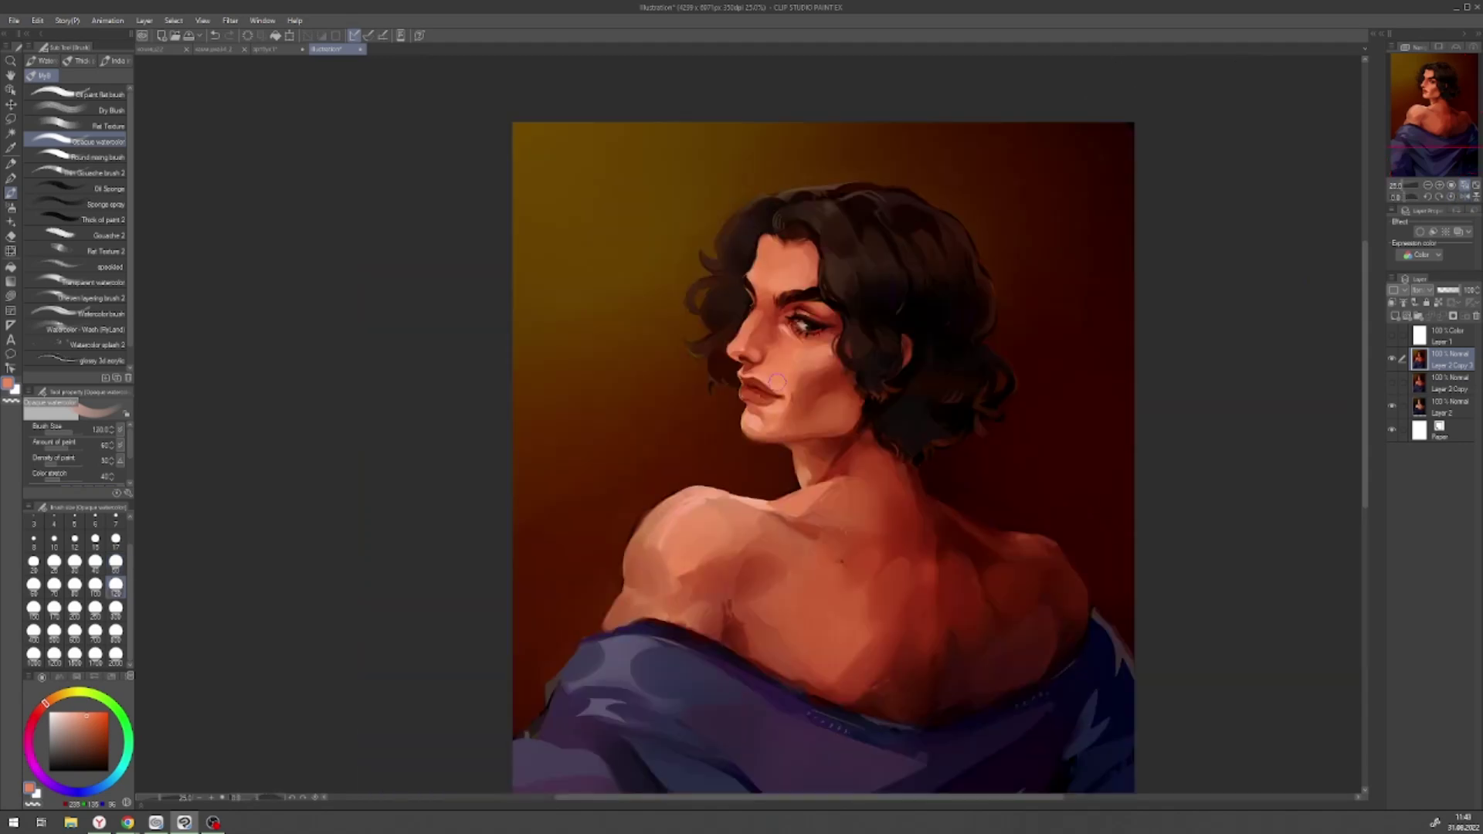
scroll(834, 333, "down", 5)
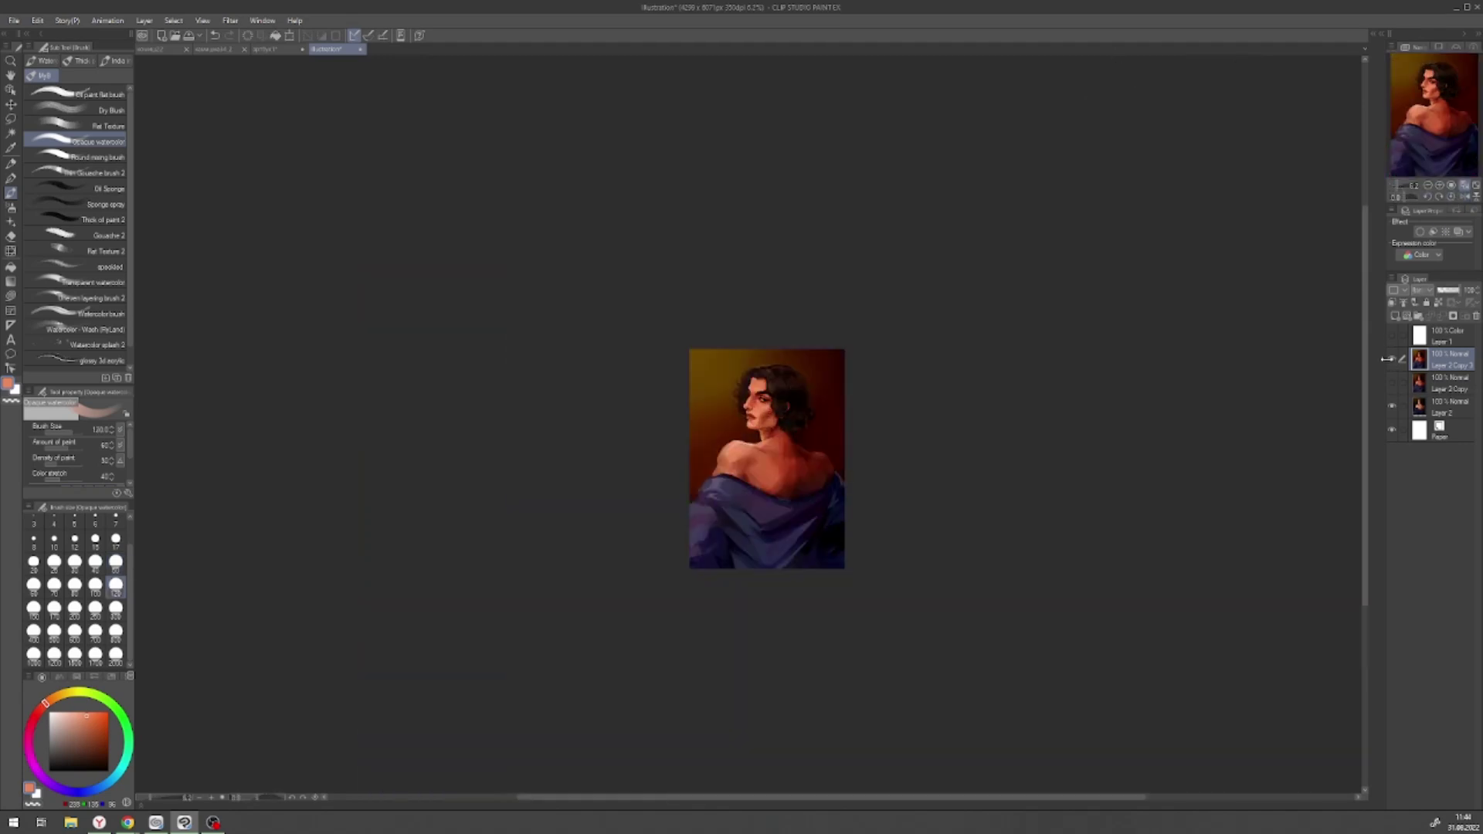
- Sharpen the face and surrounding hair with sampled skin and dark red tones, using the Opaque watercolor brush at size 50
scroll(753, 440, "up", 6)
key("bracketleft")
key("bracketleft")
key("bracketleft")
key("bracketleft")
key("bracketleft")
left_click(853, 274, "alt")
left_click(751, 434, "alt")
left_click(1465, 191)
left_click(1060, 202, "alt")
left_click(1402, 199)
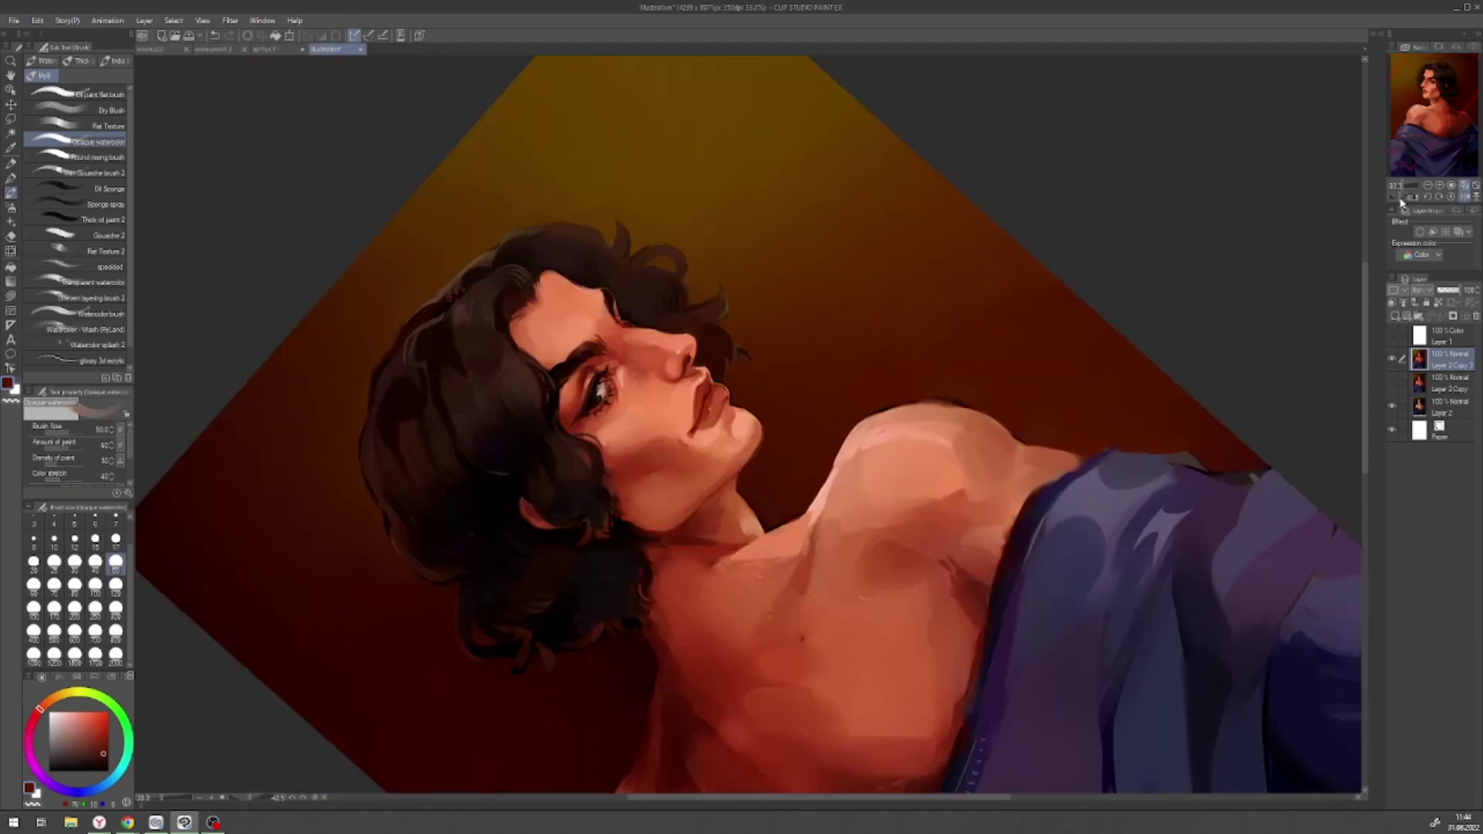
- Add light skin accents at size 7 and near-black strokes at size 50 with the Artenus Hard pencil, comparing against the layer beneath
left_click(1402, 199)
key("p")
left_click(1426, 192)
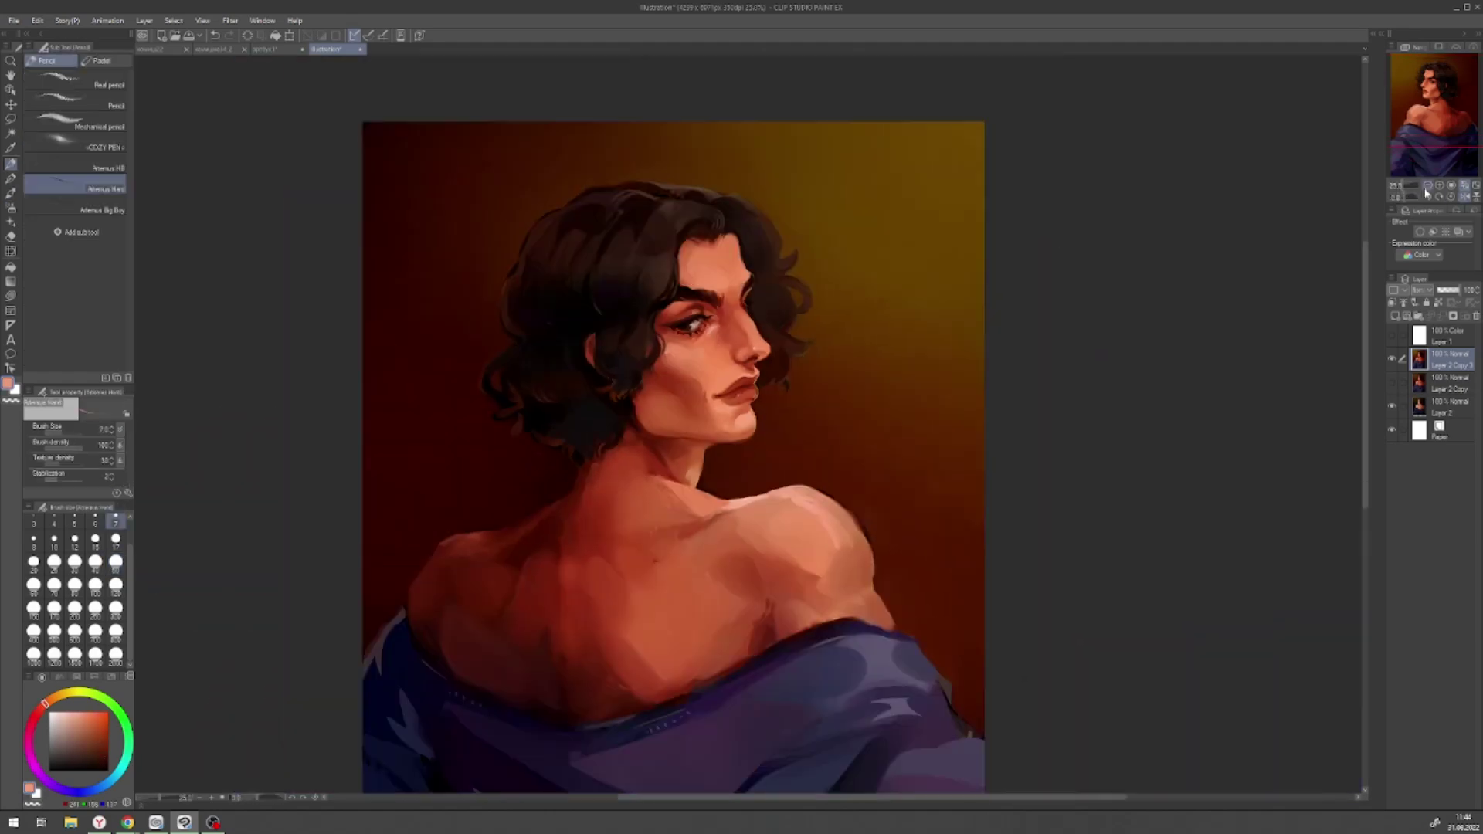
left_click(1464, 191)
left_click(116, 562)
key("]")
key("]")
key("]")
key("]")
key("]")
left_click(1428, 186)
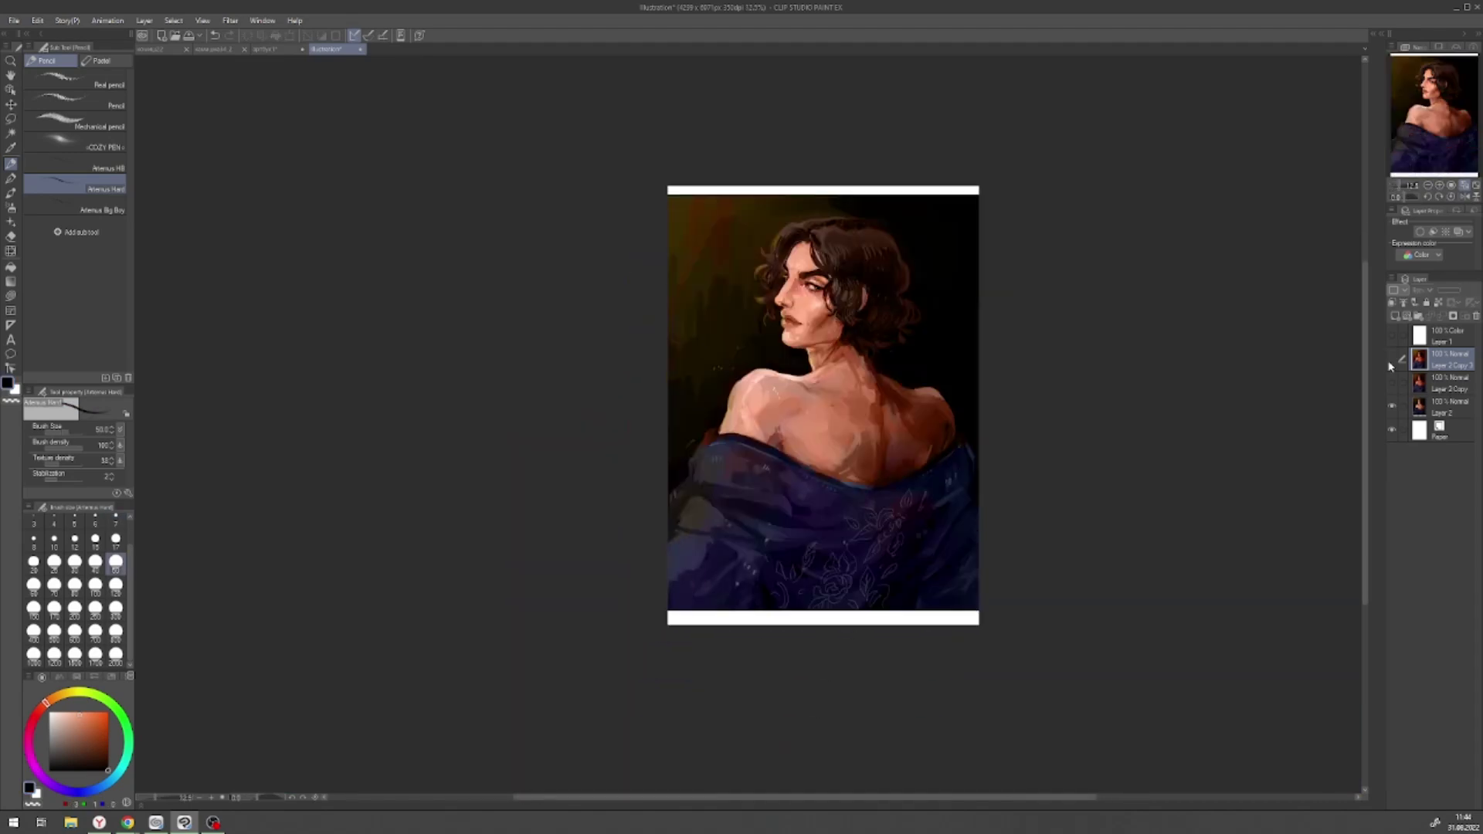
- Define the blue garment's folds with a sampled dark blue, using the G-pen at sizes 17 and 50
left_click(789, 485, "alt")
key("p")
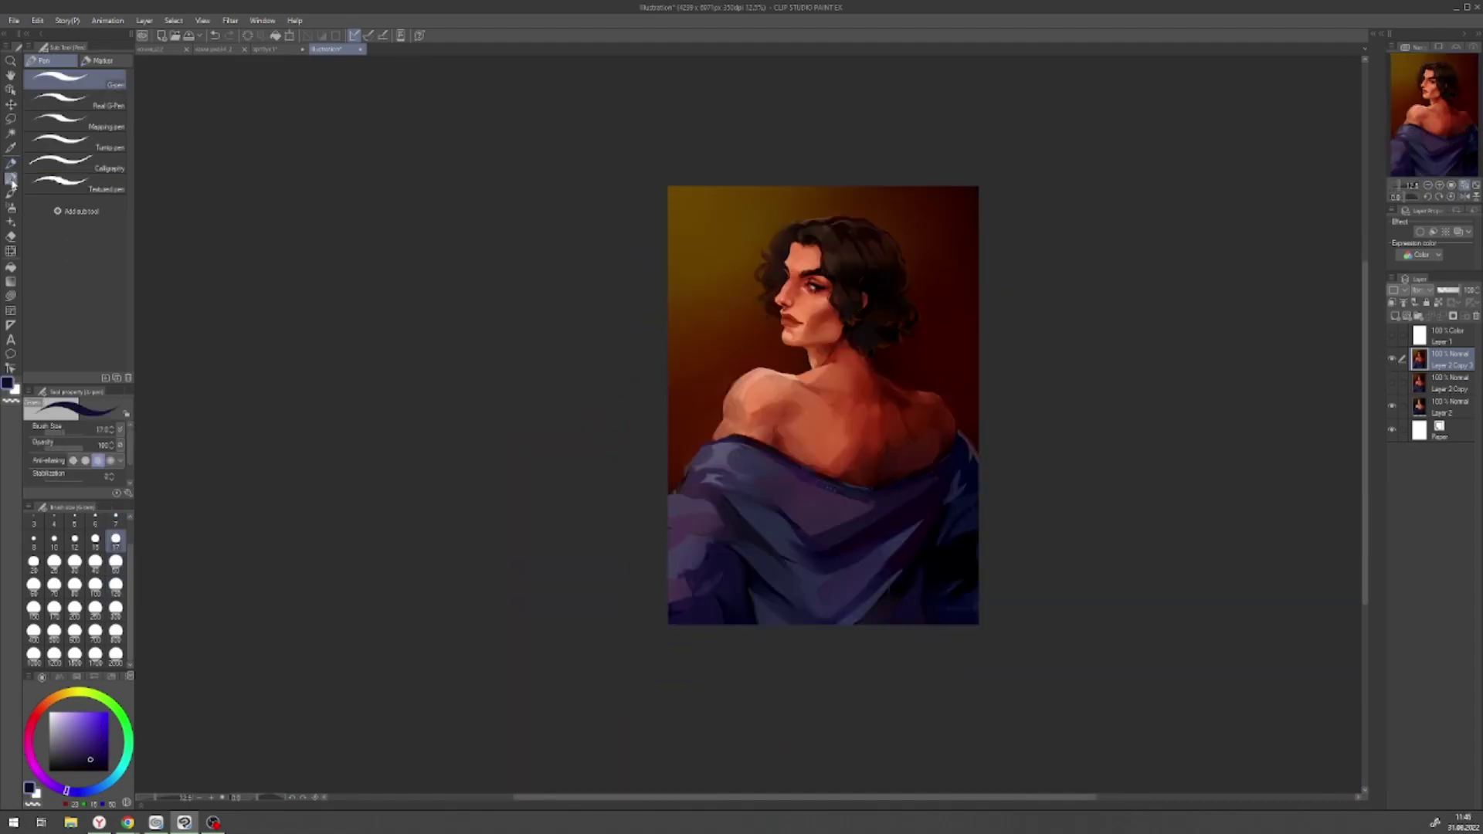
key("ctrl+0")
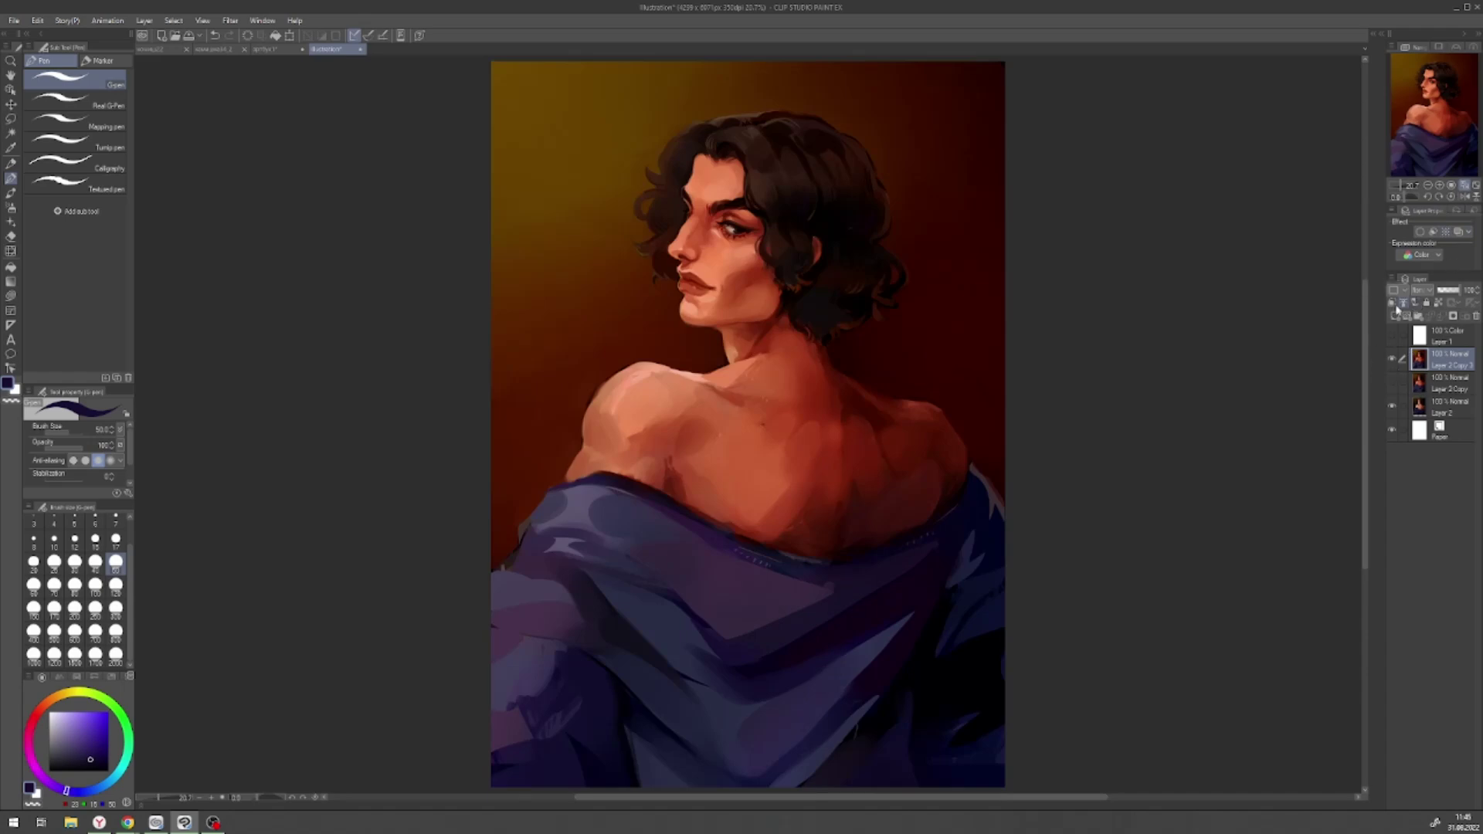
- Enrich the face's shading with a sampled red Soft airbrush at size 17 and sharpen dark details with the Artenus Hard pencil at size 17
scroll(669, 255, "up", 4)
left_click(697, 332, "alt")
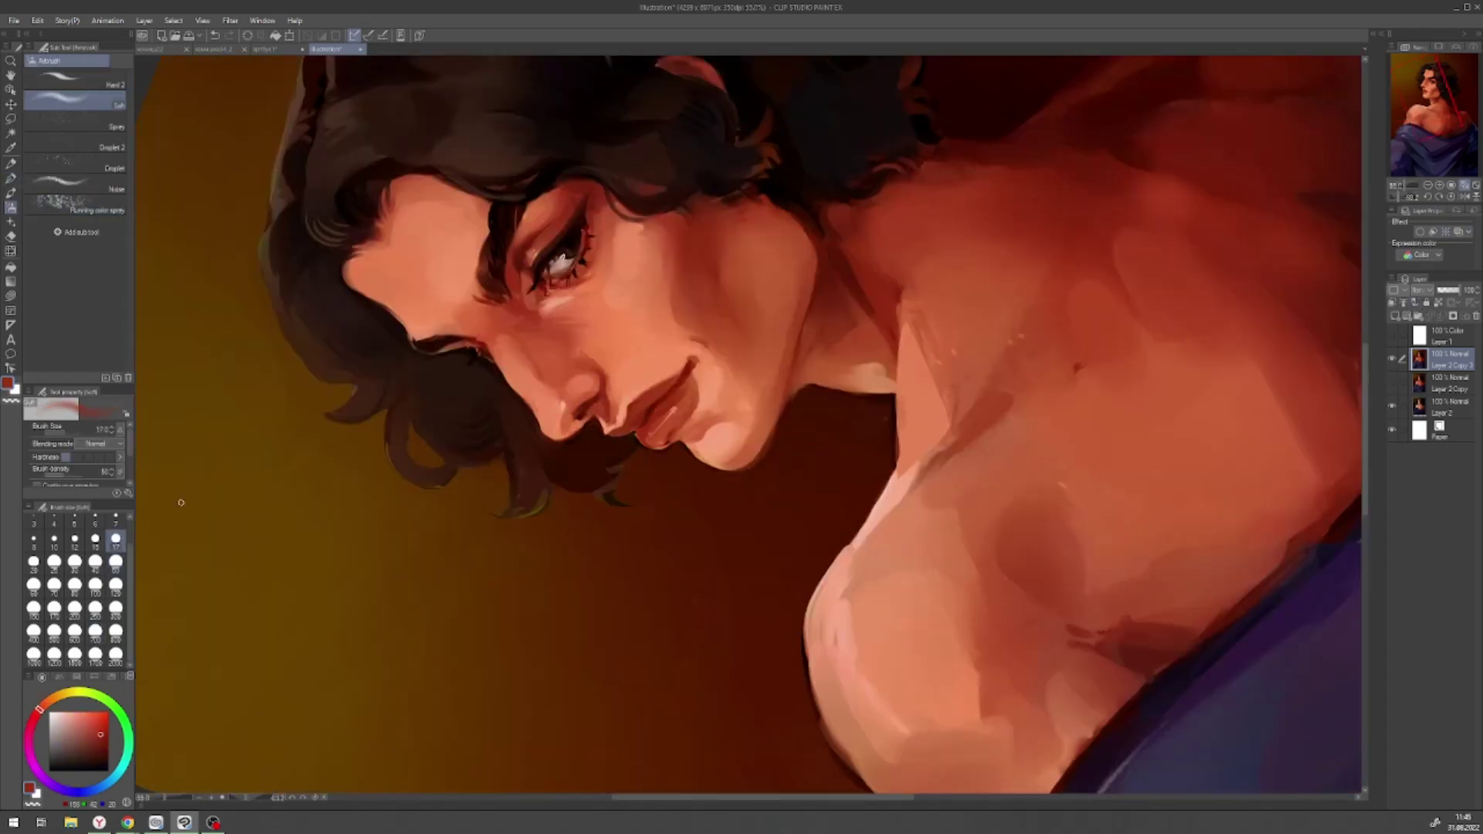
key("p")
left_click(500, 440, "alt")
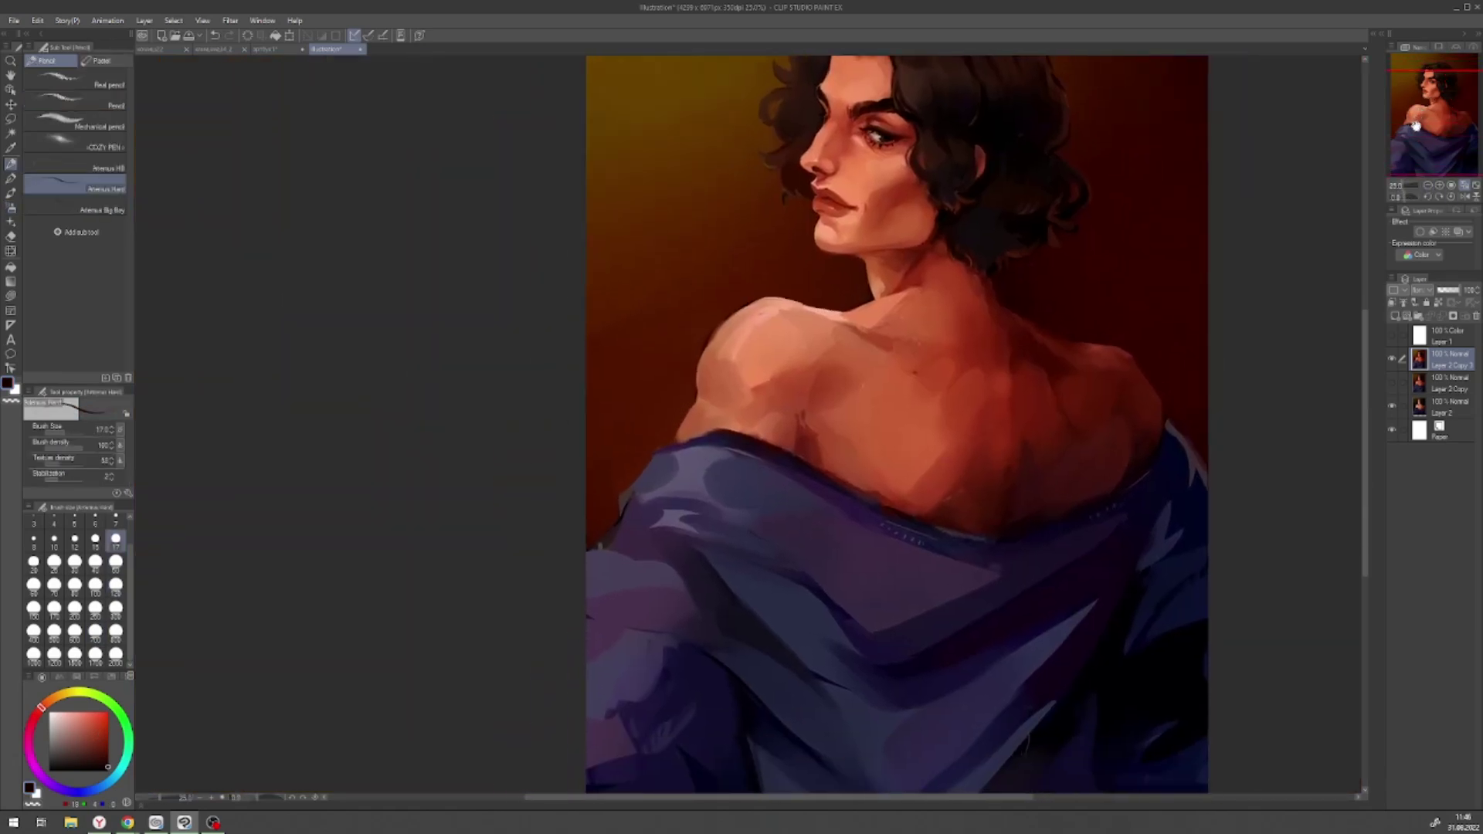
- Blend the lit shoulder and back with sampled skin reds, using Opaque watercolor at size 50 and the Soft airbrush at size 800
key("b")
left_click(767, 308, "alt")
left_click(767, 309, "alt")
left_click_drag(1431, 164, 1432, 176)
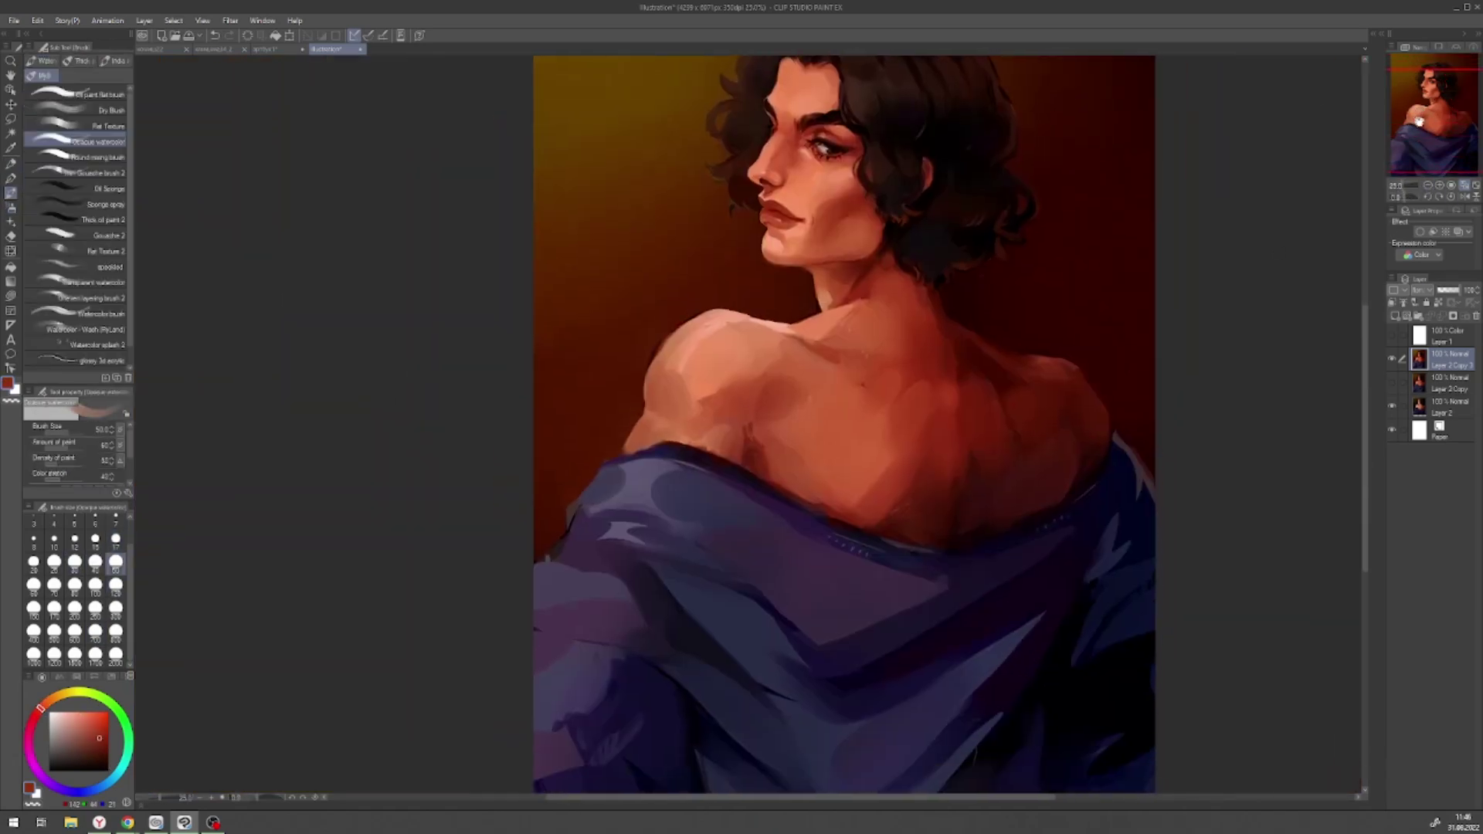
scroll(1414, 103, "down", 2)
left_click_drag(1415, 102, 1416, 110)
key("b")
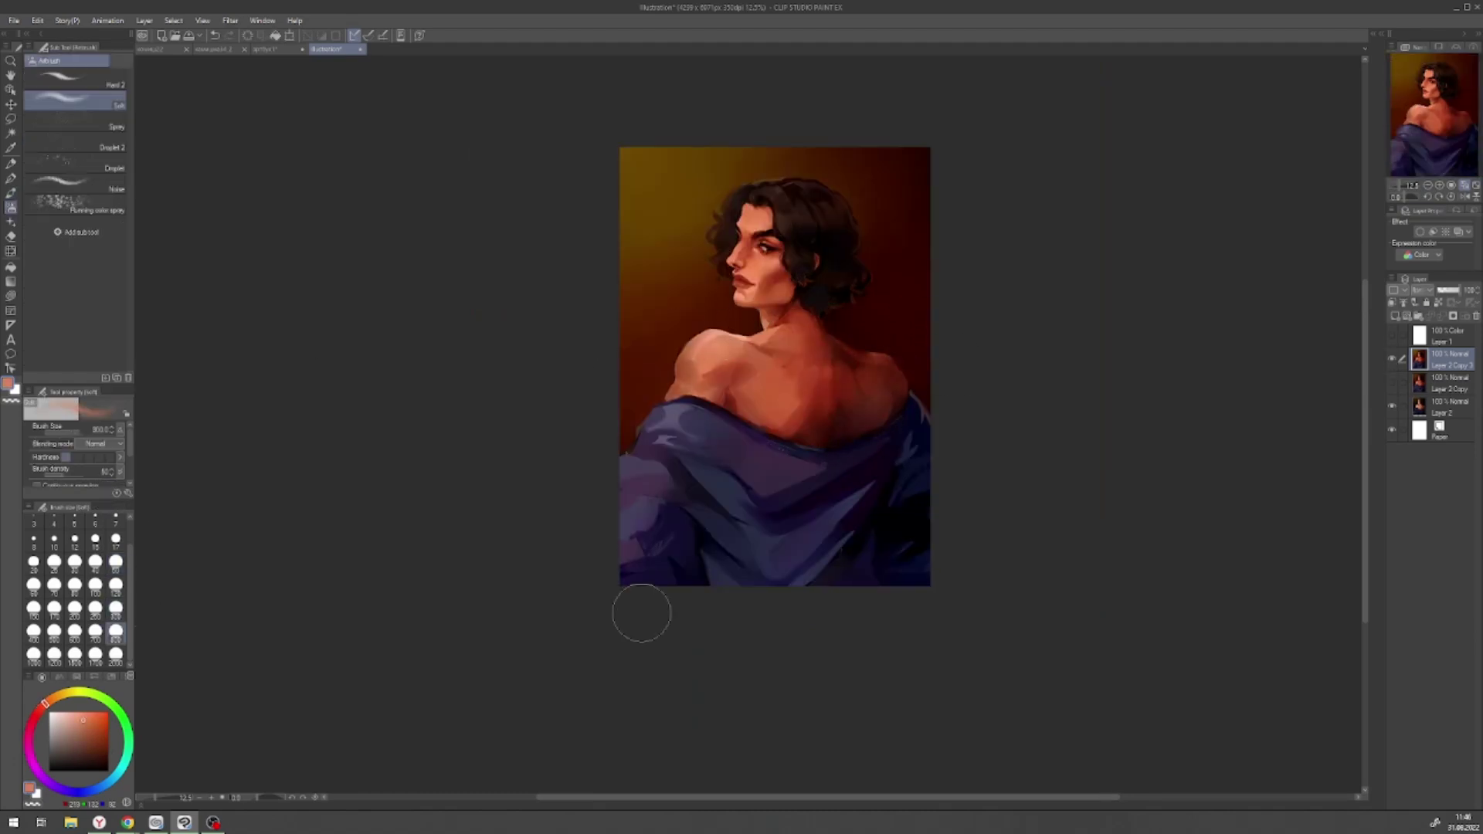
key("h")
- Deepen the hair and its outer edge with sampled near-black tones, using the Artenus Hard pencil at size 120
key("p")
left_click(754, 181, "alt")
scroll(753, 181, "up", 3)
left_click(436, 325, "alt")
key("bracketleft")
key("bracketleft")
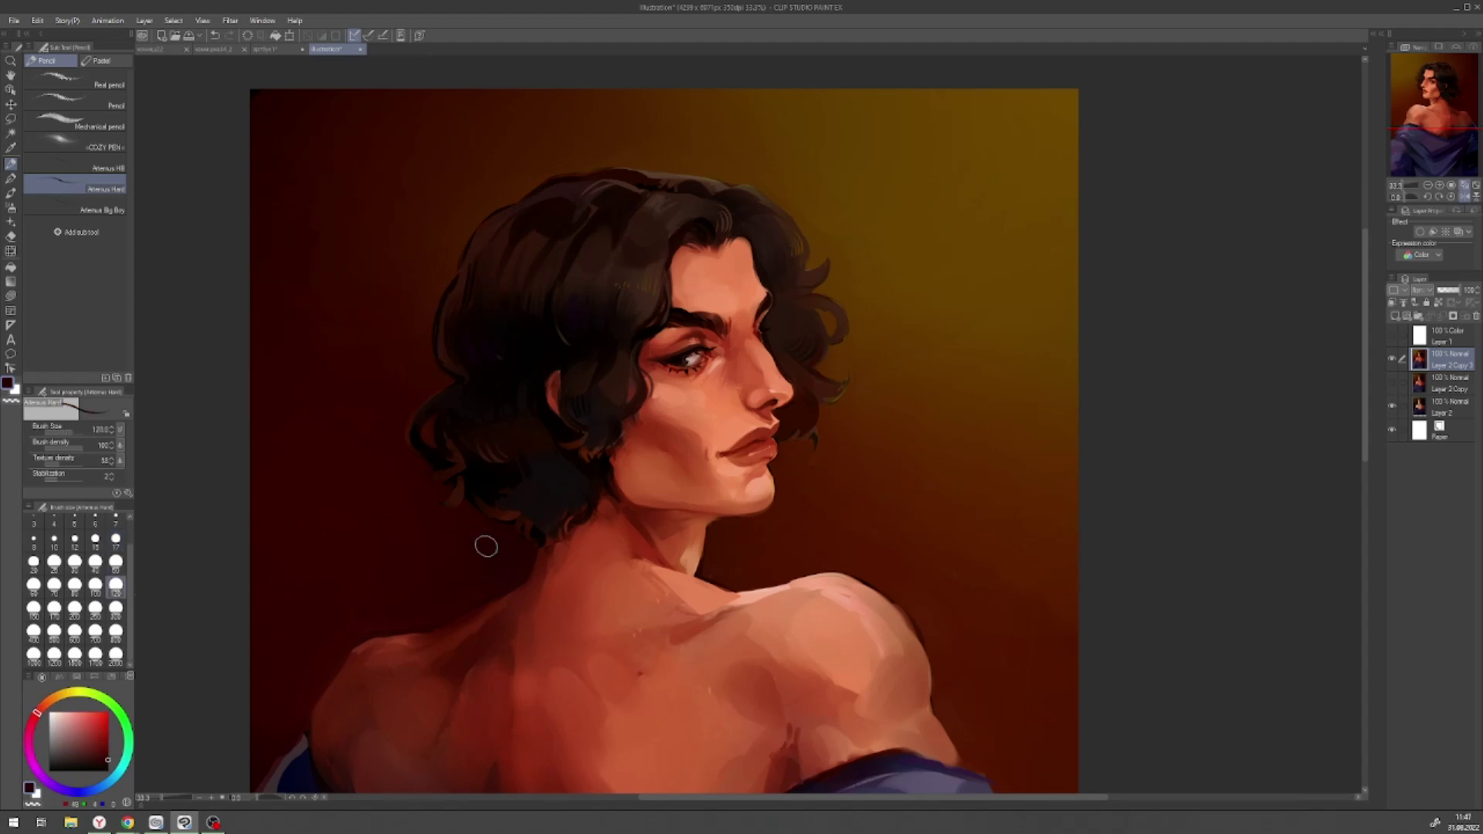
left_click(1464, 198)
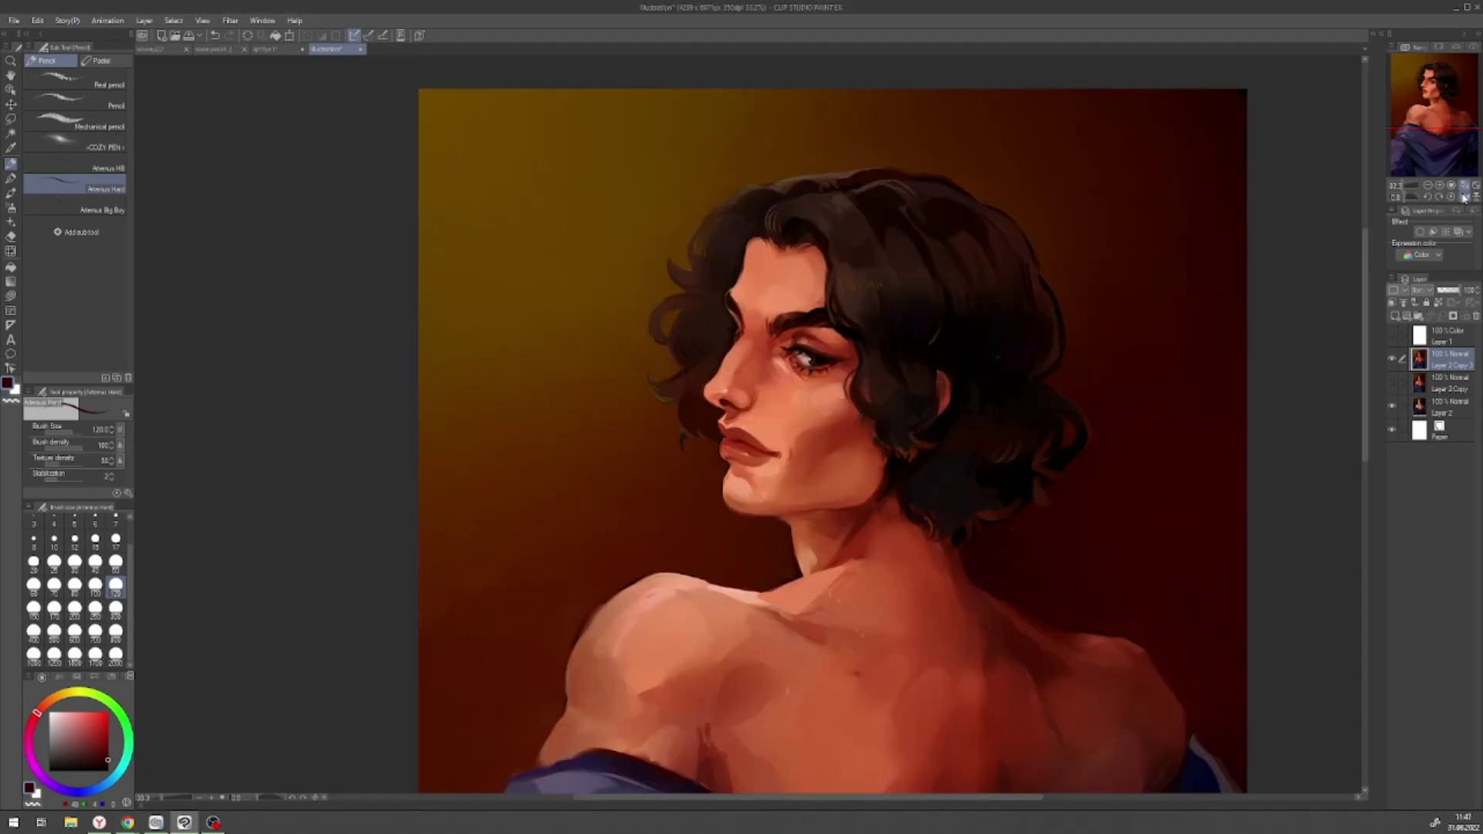
- Compare the repaint with the version beneath it, and rework the garment's folds with sampled dark blues using the Artenus Hard pencil at size 120
left_click(1391, 359)
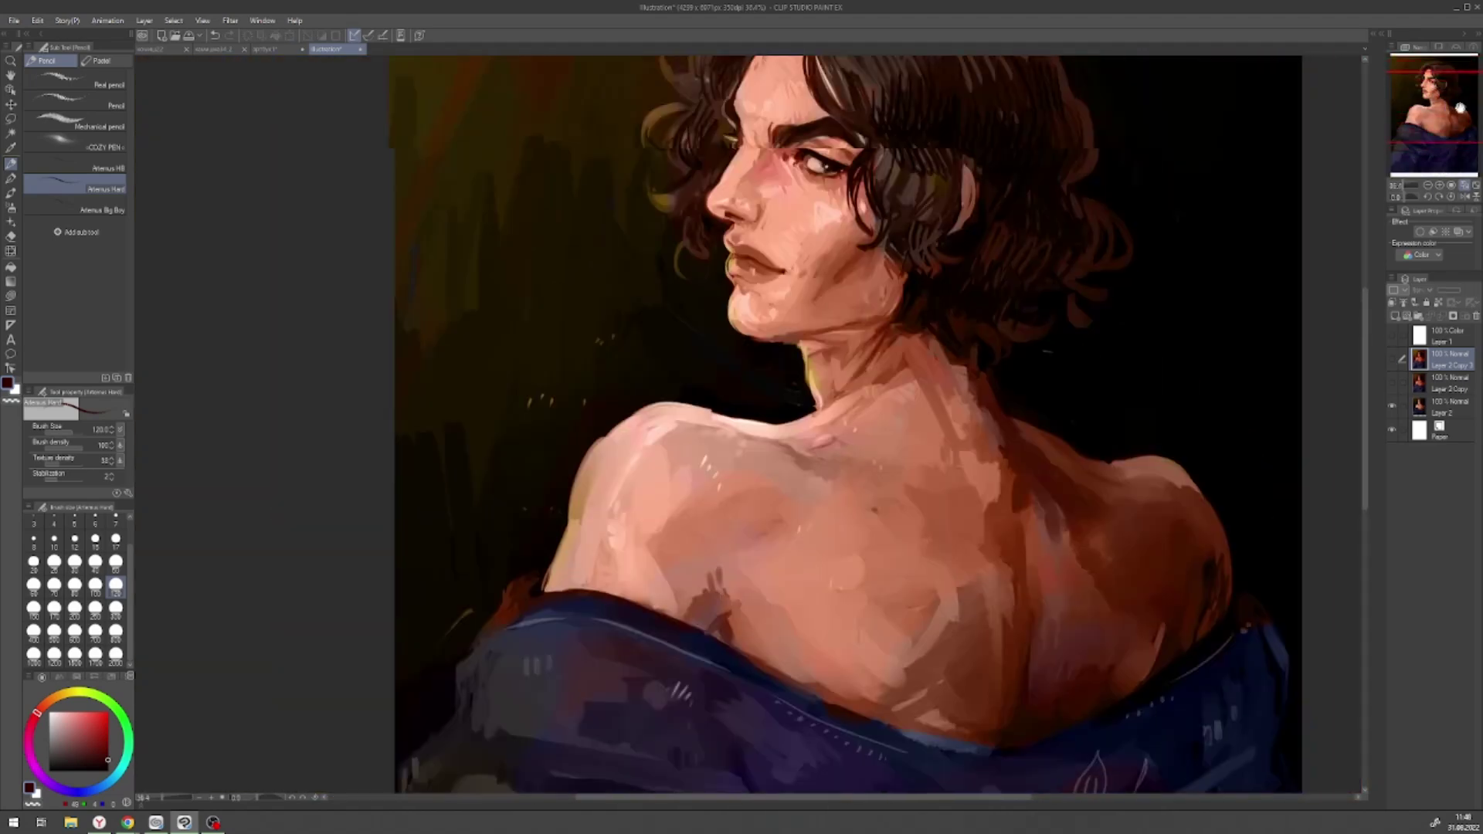
left_click(1391, 359)
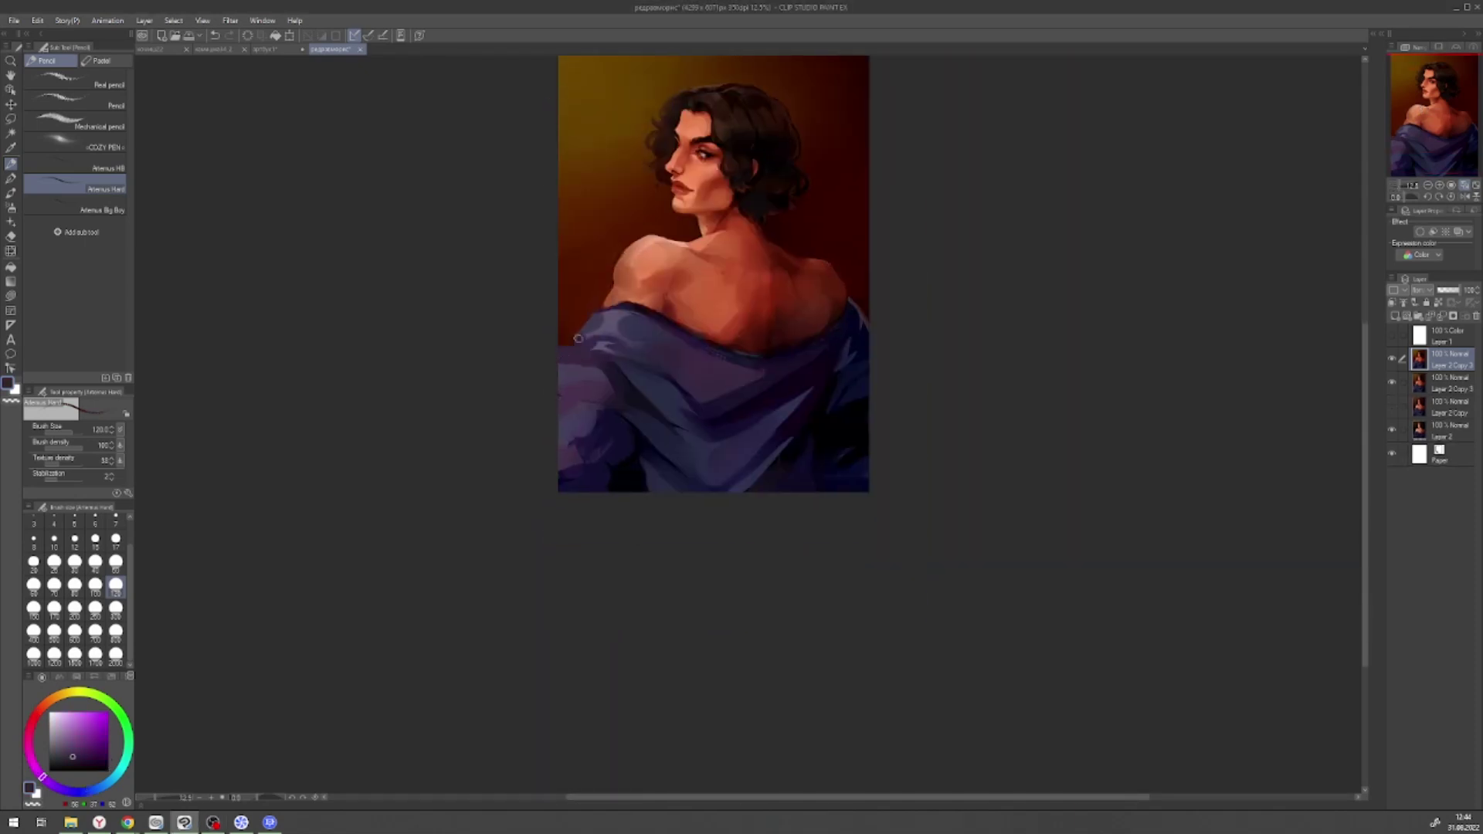
left_click(863, 319, "alt")
left_click(854, 307, "alt")
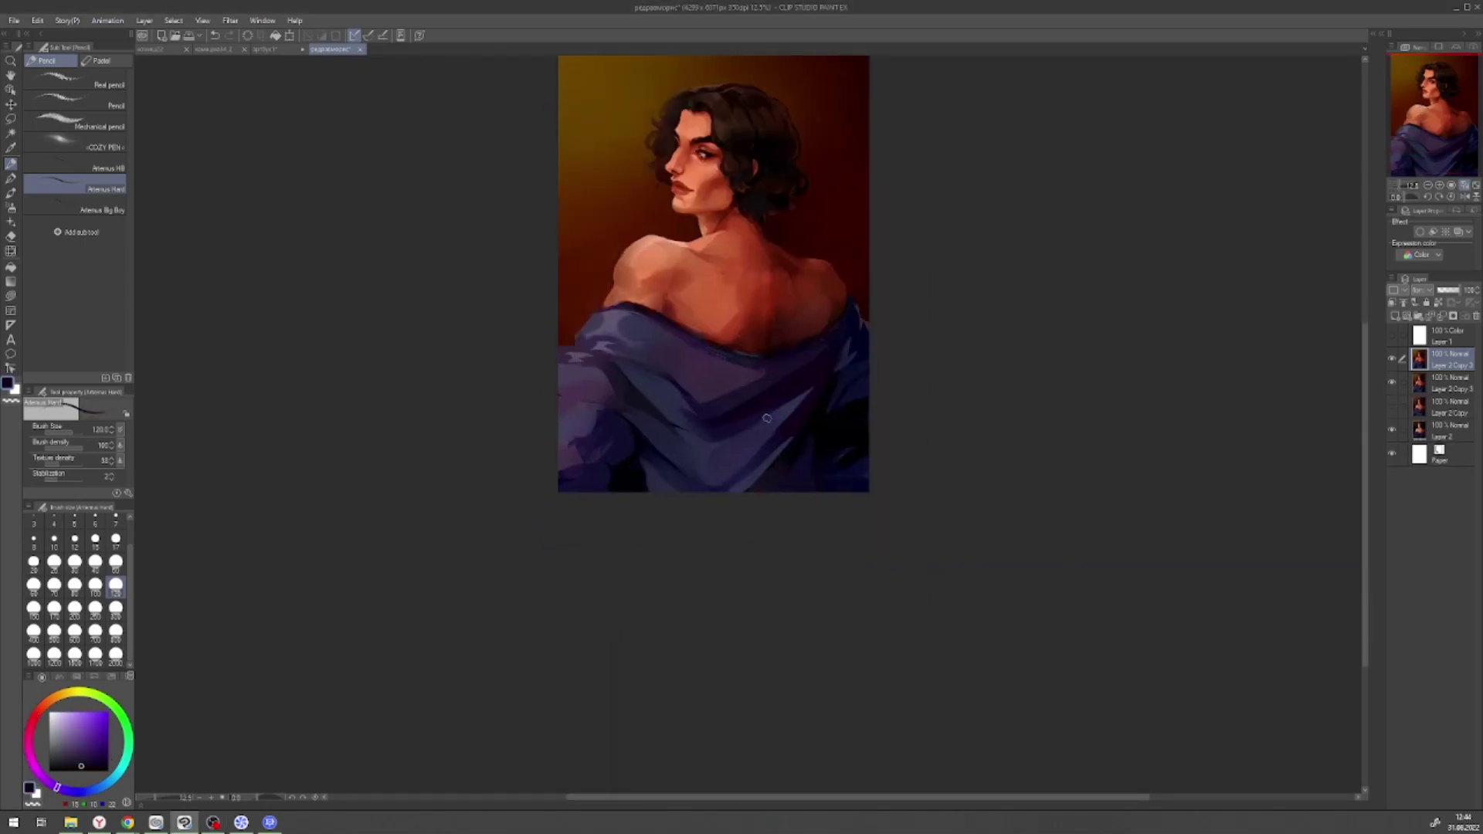
left_click_drag(1042, 248, 776, 485)
left_click(777, 485, "alt")
left_click(788, 431, "alt")
left_click(657, 485, "alt")
- Add small stitches and hatching along the garment's neckline with sampled blues, using the Artenus Hard pencil at size 50
scroll(823, 512, "up", 2)
left_click(395, 614, "alt")
key("[")
key("[")
key("[")
key("[")
key("[")
left_click(366, 467, "alt")
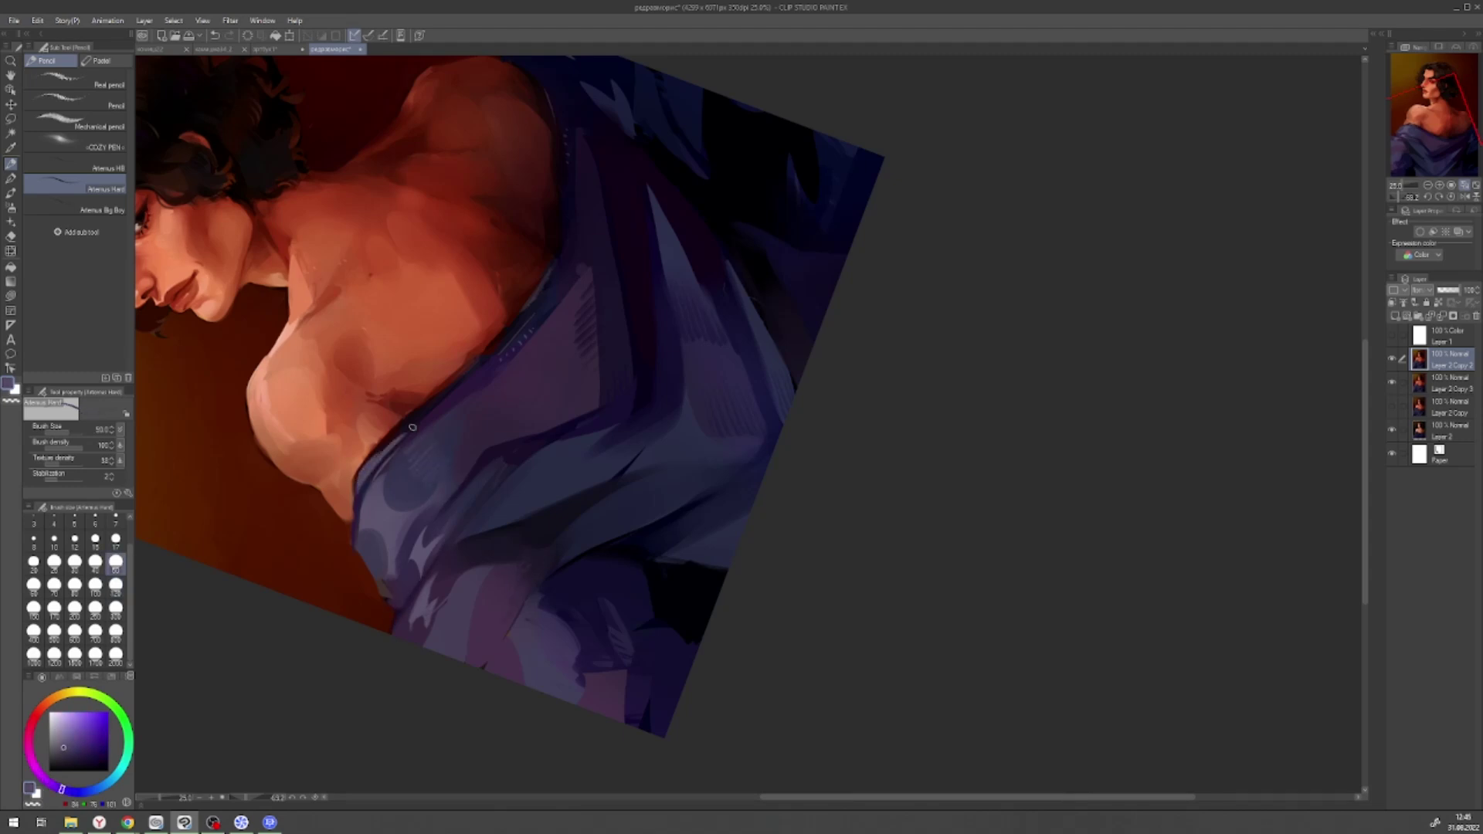
left_click(423, 413, "alt")
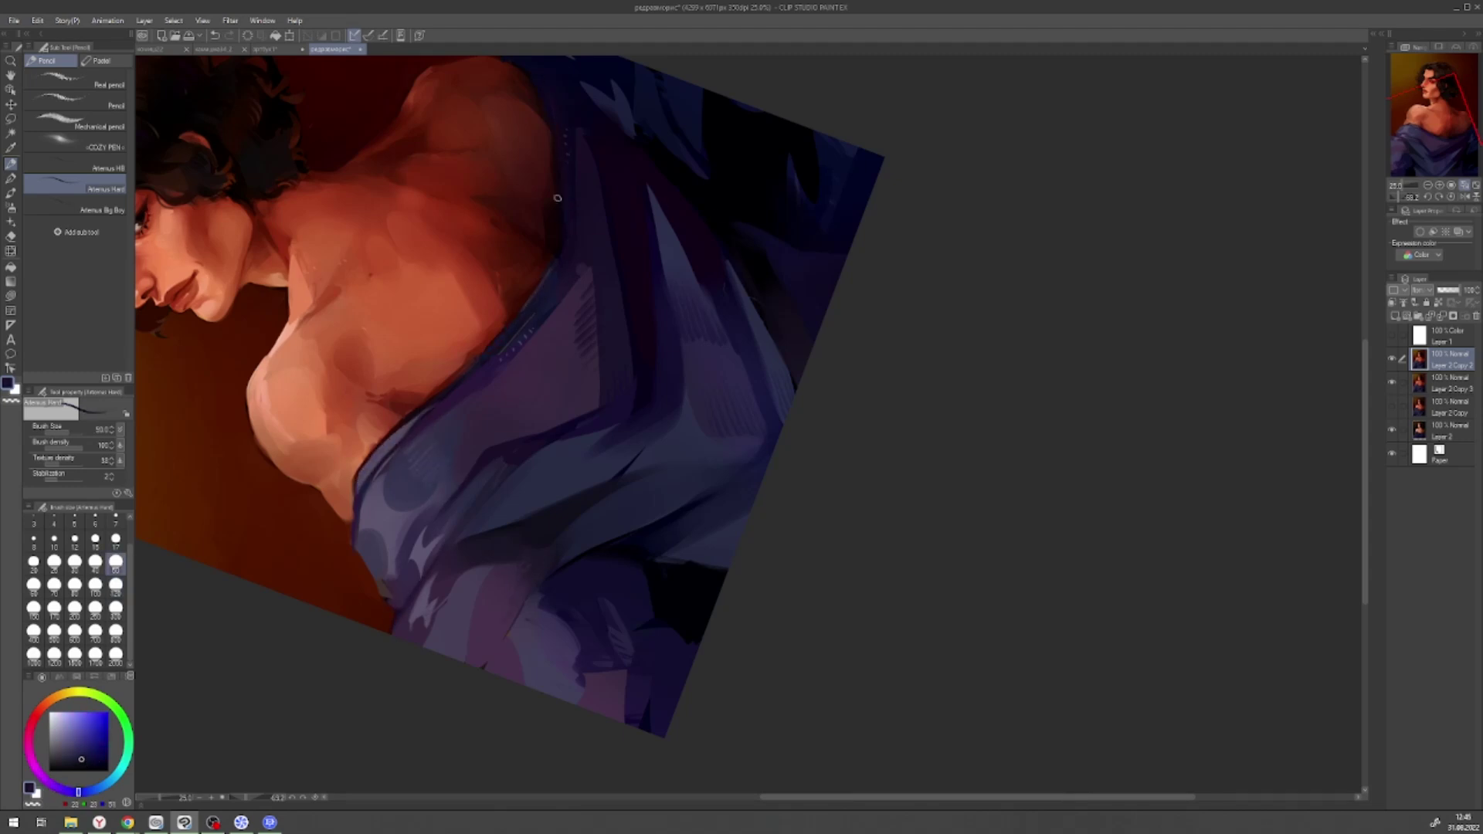
- Refine the sleeve and lower garment folds with hatching strokes in sampled blue-violet tones, using the Artenus Hard pencil at size 50
key("ctrl+0")
key("bracketright")
key("bracketright")
key("bracketright")
key("bracketright")
key("bracketright")
key("bracketright")
key("bracketright")
key("bracketright")
key("bracketright")
key("bracketright")
left_click(643, 393, "alt")
key("bracketleft")
key("bracketleft")
key("bracketleft")
key("bracketleft")
key("bracketleft")
key("bracketleft")
key("bracketleft")
key("bracketleft")
key("bracketleft")
key("bracketleft")
left_click(620, 373, "alt")
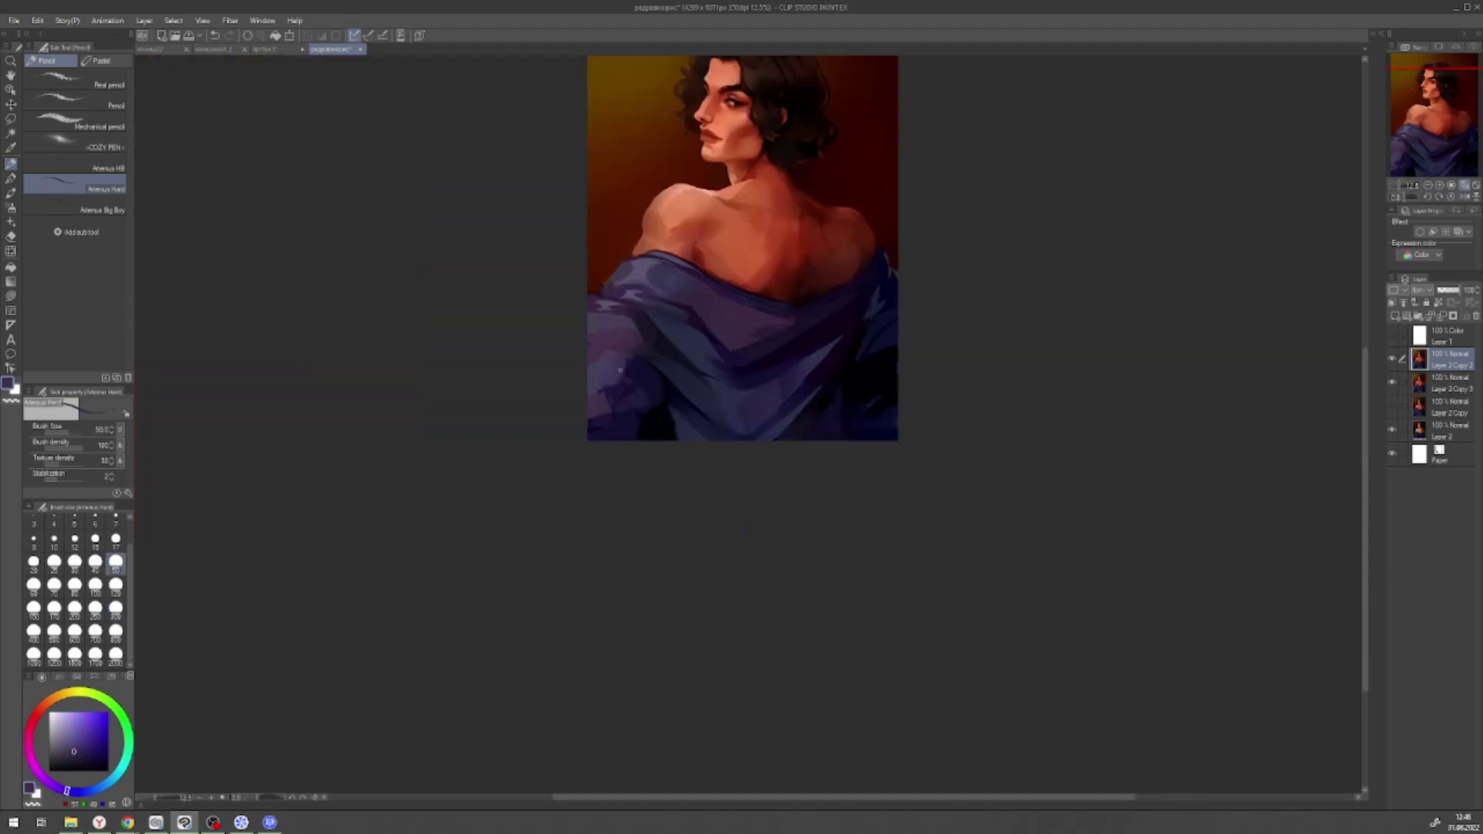
left_click(849, 423, "alt")
left_click(708, 371, "alt")
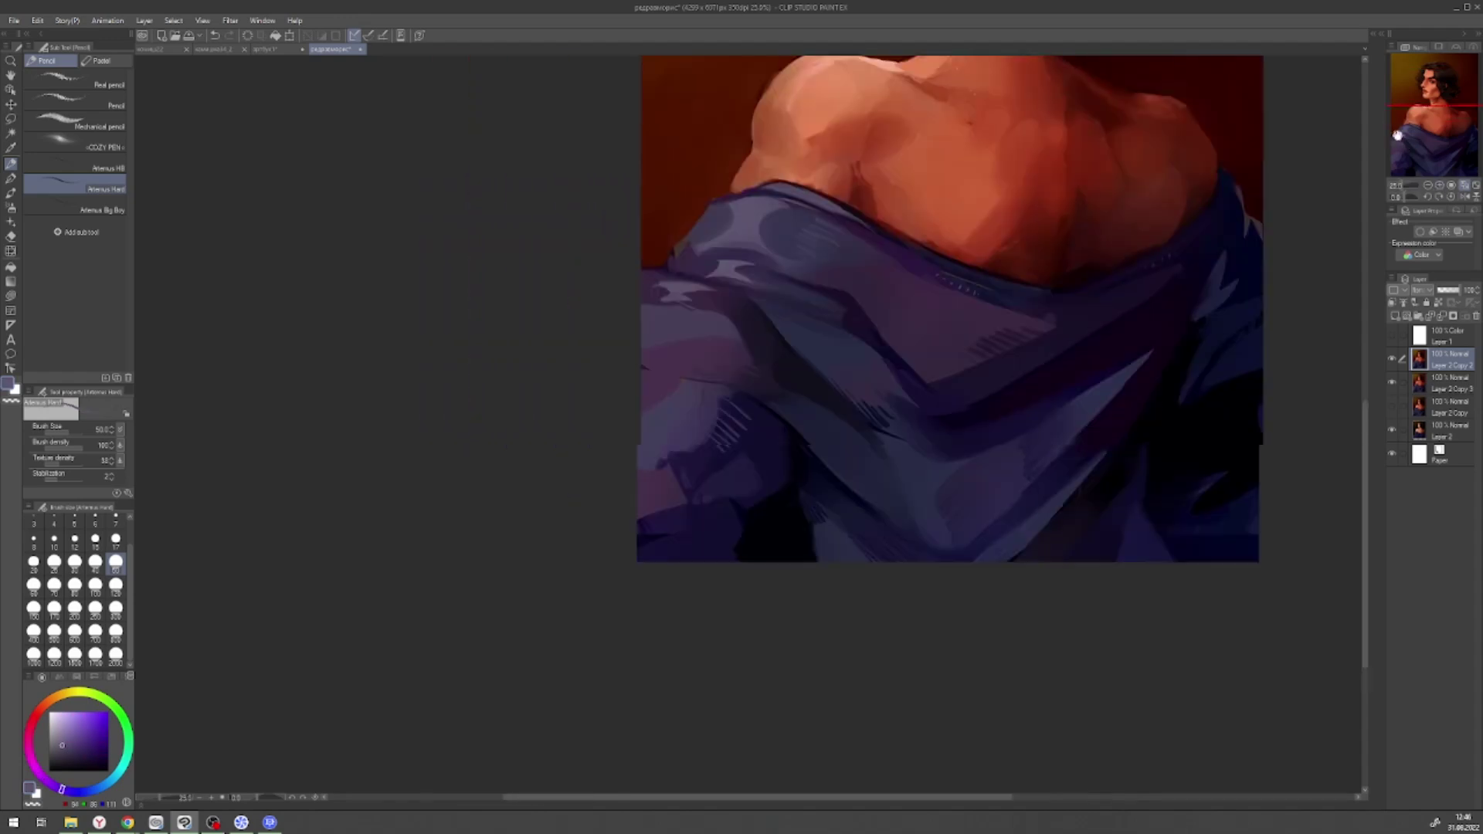
- Paint pale violet highlights on the edges of the garment's central folds with the Artenus Hard pencil
scroll(850, 348, "up", 2)
left_click_drag(1088, 379, 1018, 415)
key("bracketleft")
key("bracketleft")
mouse_move(981, 537)
left_mouse_down()
mouse_move(944, 606)
mouse_move(962, 602)
mouse_move(956, 570)
mouse_move(726, 671)
mouse_move(607, 436)
left_mouse_up()
key("bracketleft")
key("bracketleft")
key("bracketleft")
key("bracketright")
key("bracketright")
key("bracketright")
key("bracketright")
key("bracketright")
- On a new layer, draw a large ruffled flower at the garment's lower centre in light violet, using the Artenus Hard pencil at size 17
left_click(1395, 316)
key("bracketleft")
key("bracketleft")
key("bracketleft")
key("bracketleft")
key("bracketleft")
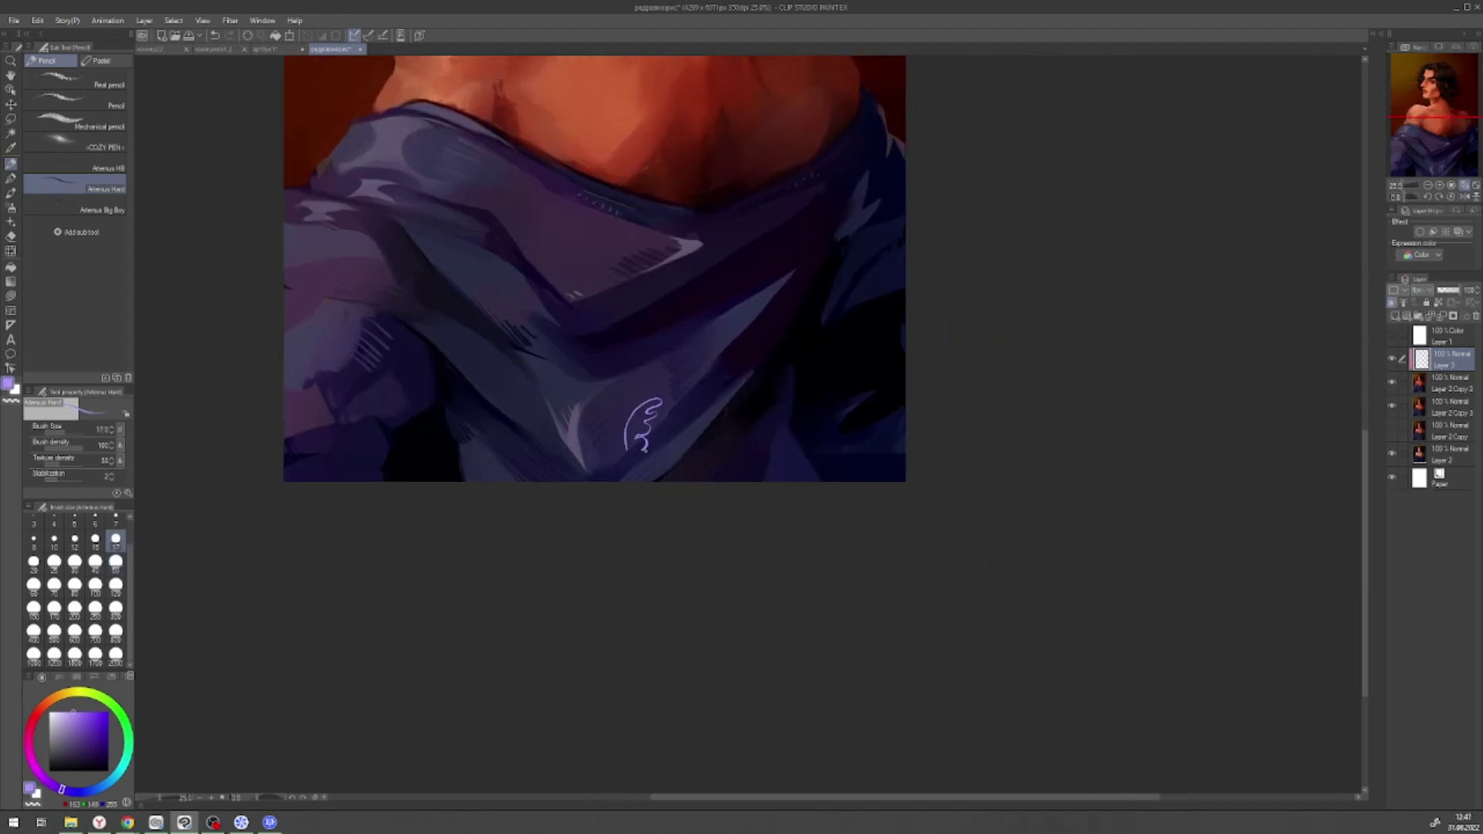
left_click_drag(621, 408, 610, 455)
key("ctrl+z")
mouse_move(635, 403)
left_mouse_down()
mouse_move(599, 433)
mouse_move(645, 467)
mouse_move(601, 384)
left_mouse_up()
left_click_drag(593, 380, 662, 342)
left_click_drag(631, 388, 640, 407)
left_click_drag(649, 390, 689, 374)
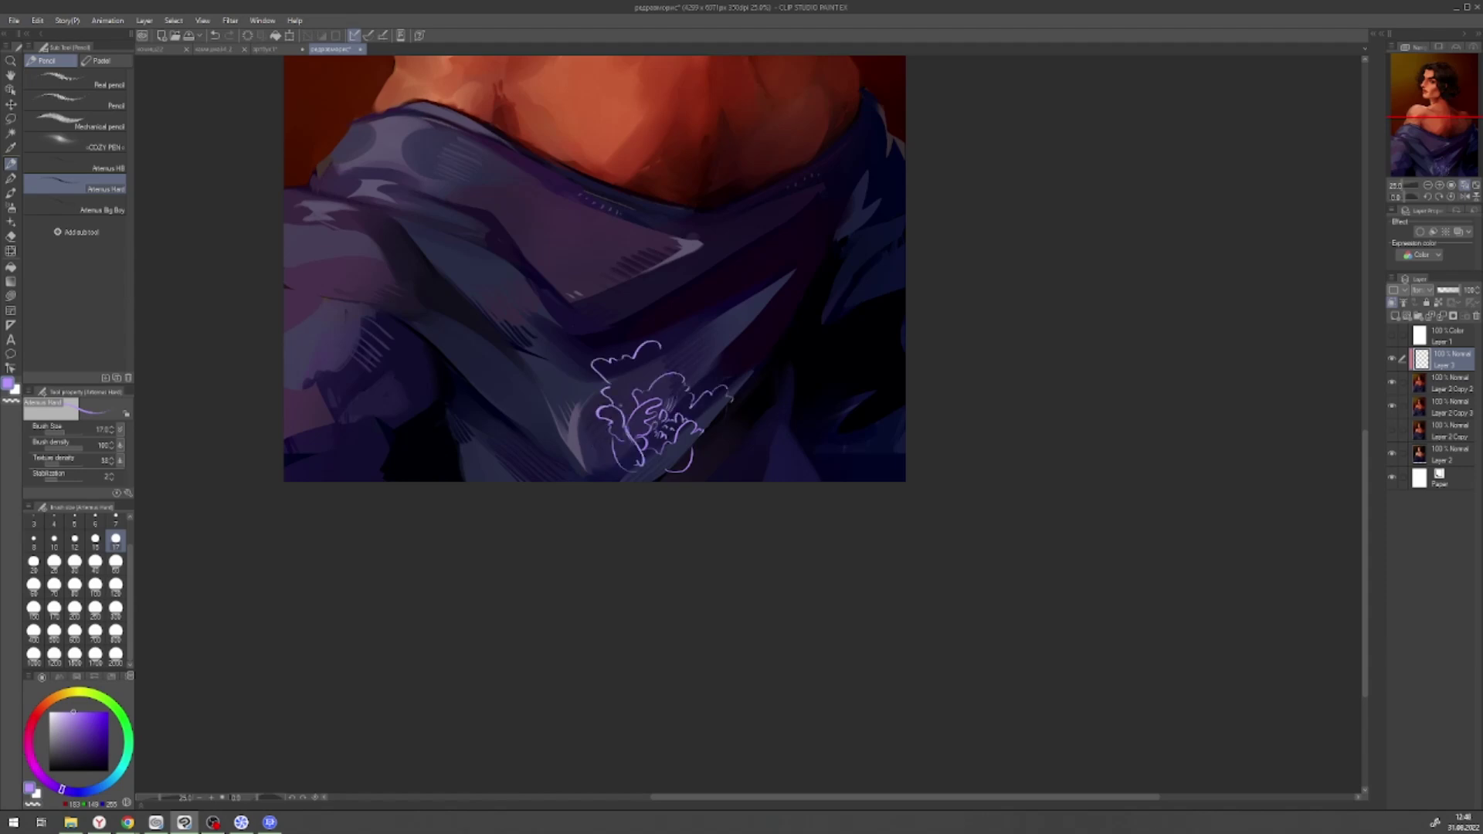
left_click_drag(577, 408, 622, 481)
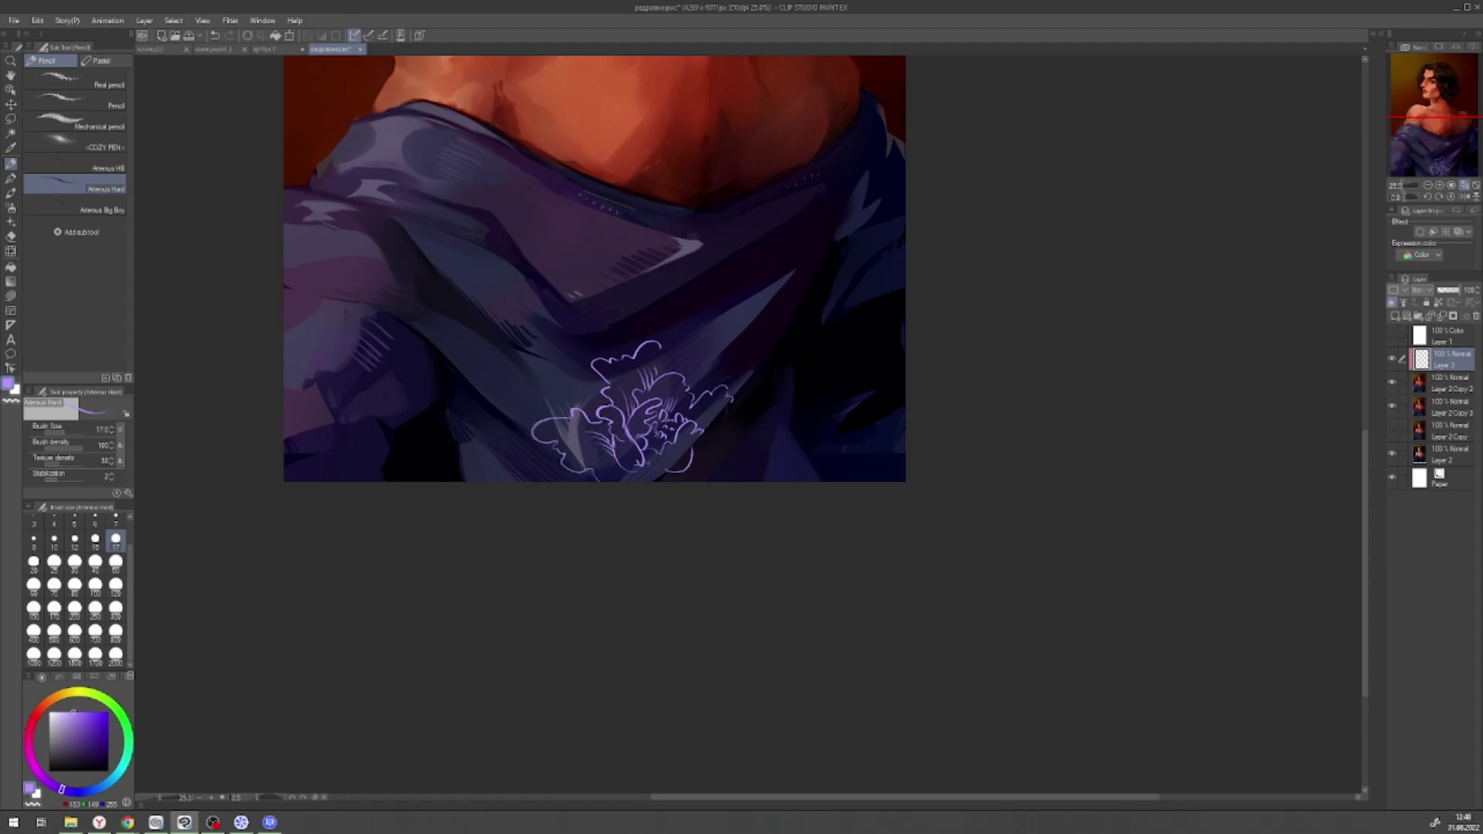
left_click_drag(701, 429, 686, 462)
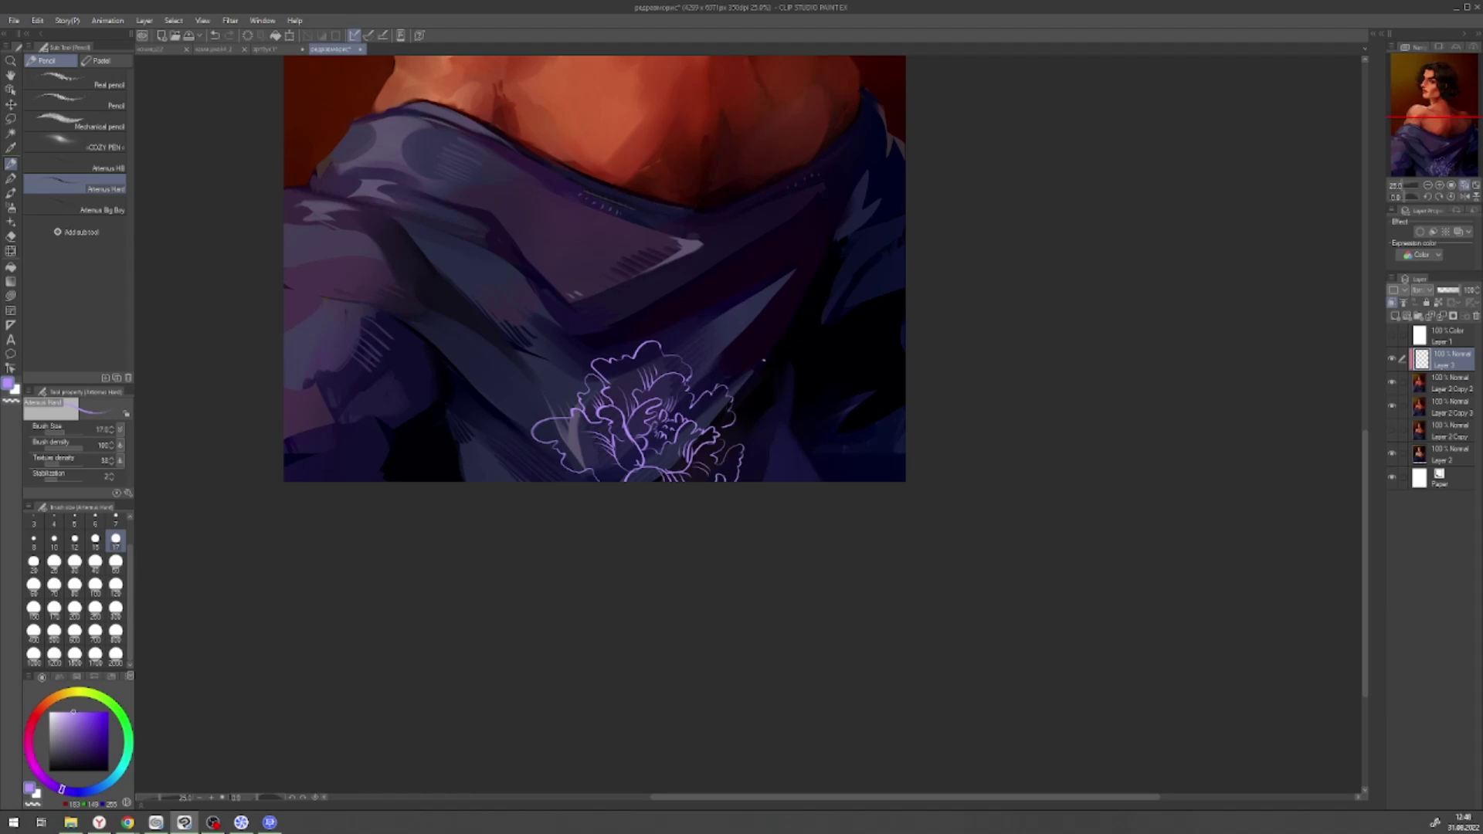
- Draw a leafy rosebud above the large flower, a partial bloom at the canvas's lower edge, and leaves around the flower's right side
mouse_move(510, 280)
left_mouse_down()
mouse_move(502, 328)
mouse_move(552, 298)
mouse_move(479, 369)
left_mouse_up()
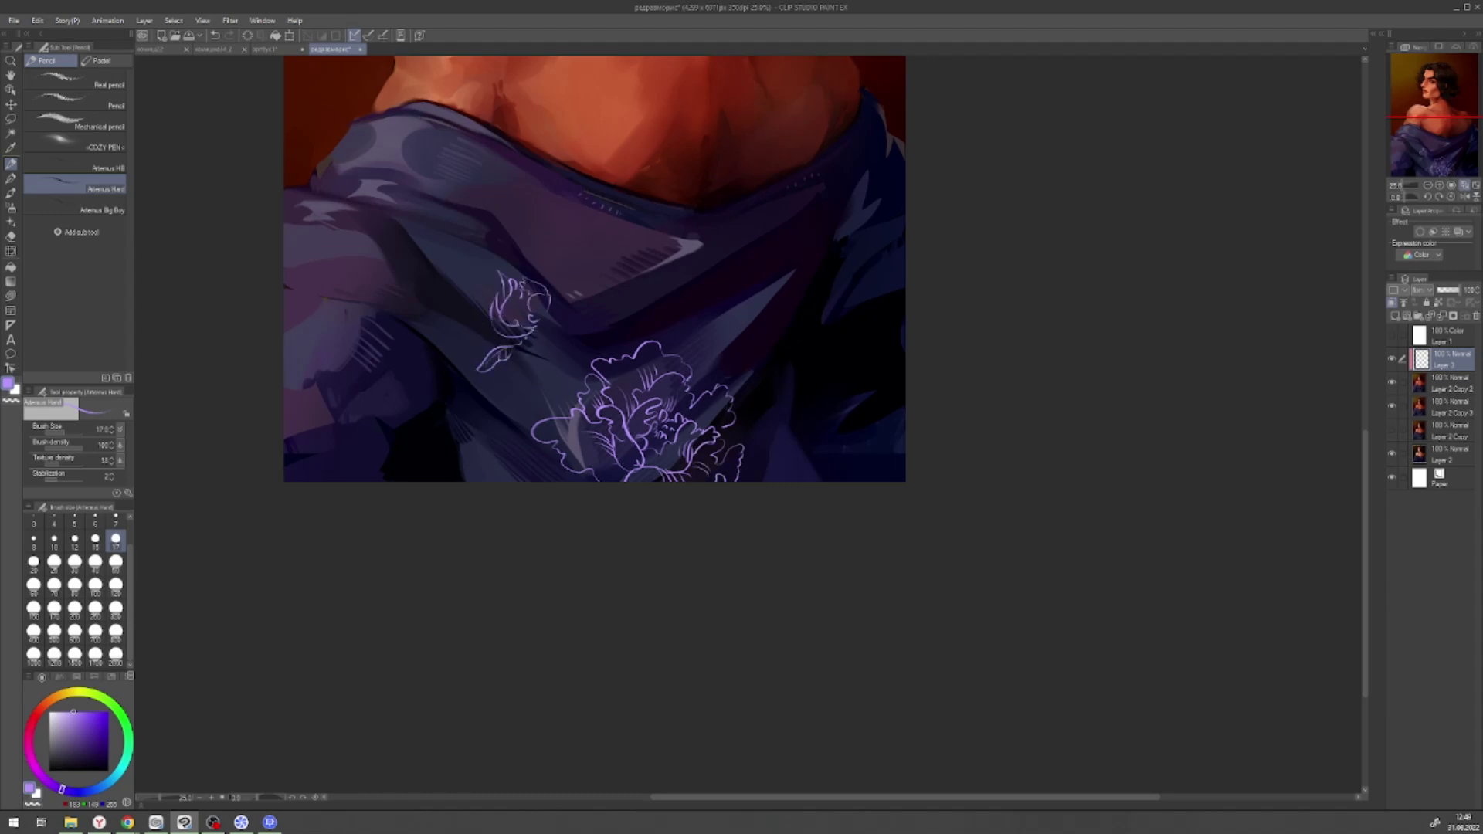
left_click_drag(548, 461, 533, 480)
left_click_drag(502, 434, 531, 472)
left_click_drag(726, 384, 756, 345)
left_click_drag(735, 401, 767, 420)
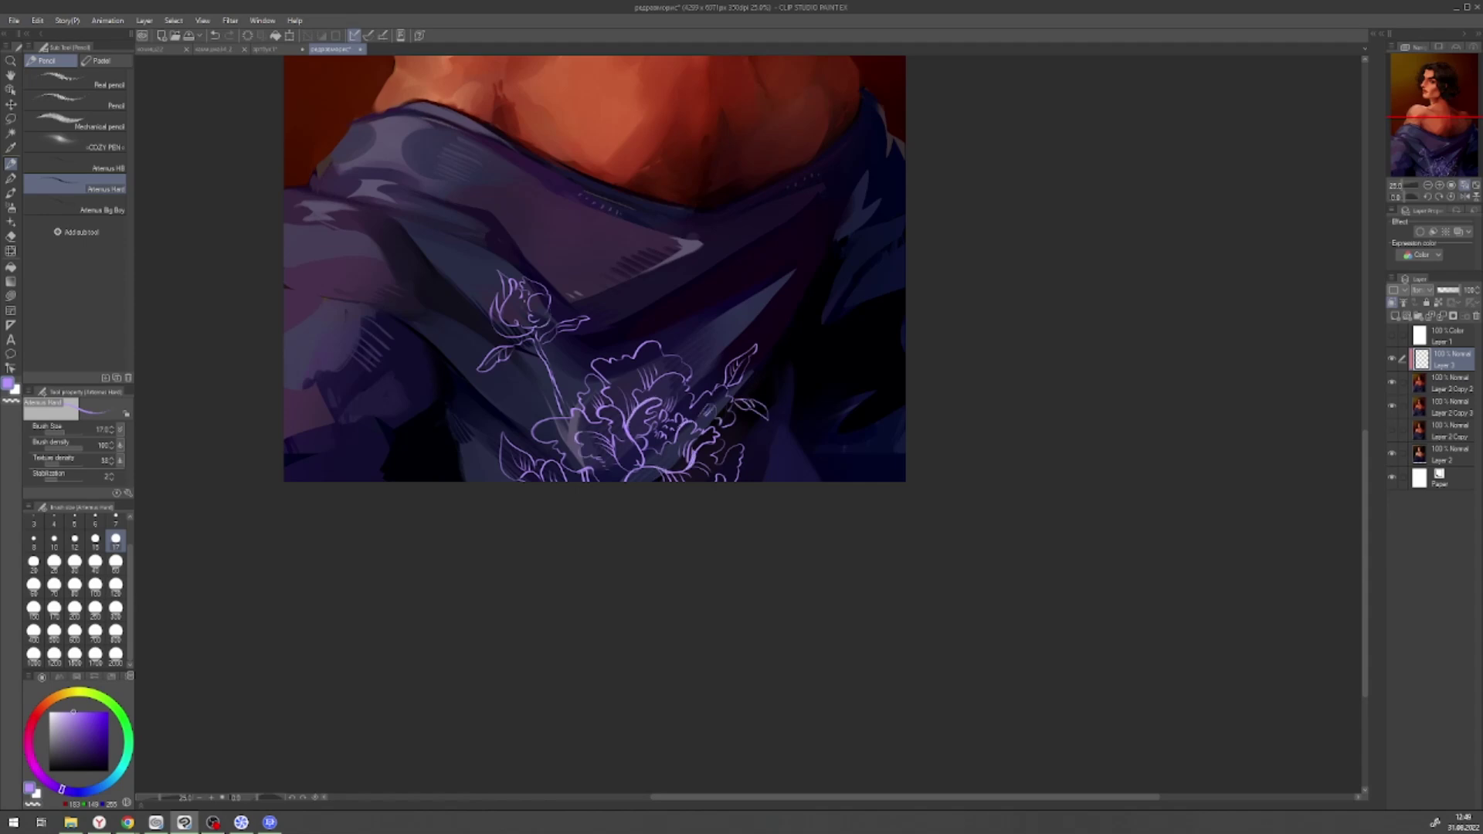
- Extend the floral pattern with upward stems, another lower-right bloom and a leafy branch beneath the rosebud
left_click_drag(683, 329, 706, 369)
left_click_drag(729, 312, 710, 391)
left_click_drag(748, 465, 795, 458)
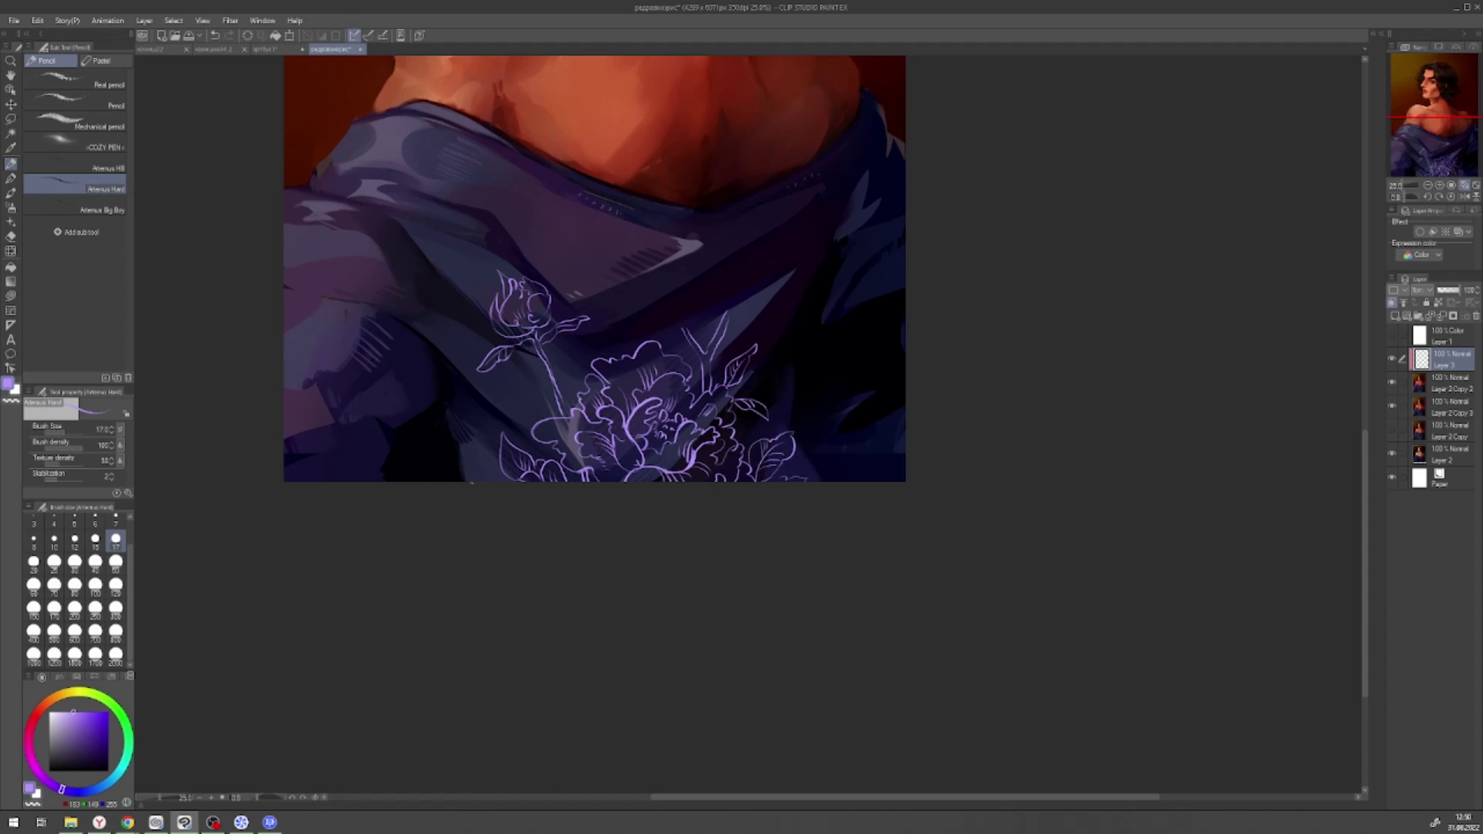
left_click_drag(548, 400, 468, 369)
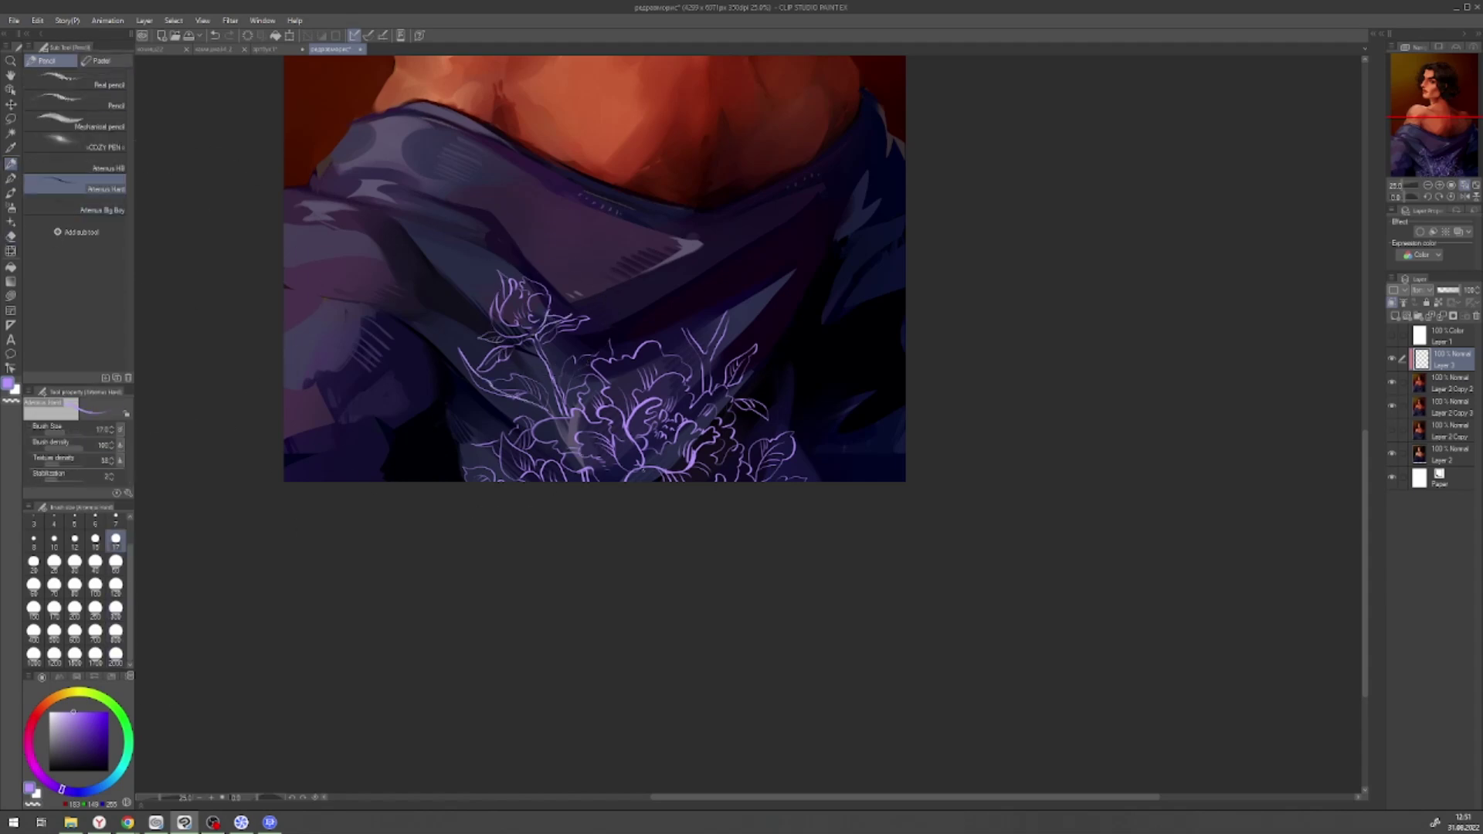
- Draw a smaller flower on the garment's upper-right fold and fill the surrounding gaps with leaves and fine sprigs
mouse_move(695, 249)
left_mouse_down()
mouse_move(736, 283)
mouse_move(761, 241)
left_mouse_up()
left_click_drag(738, 290, 696, 324)
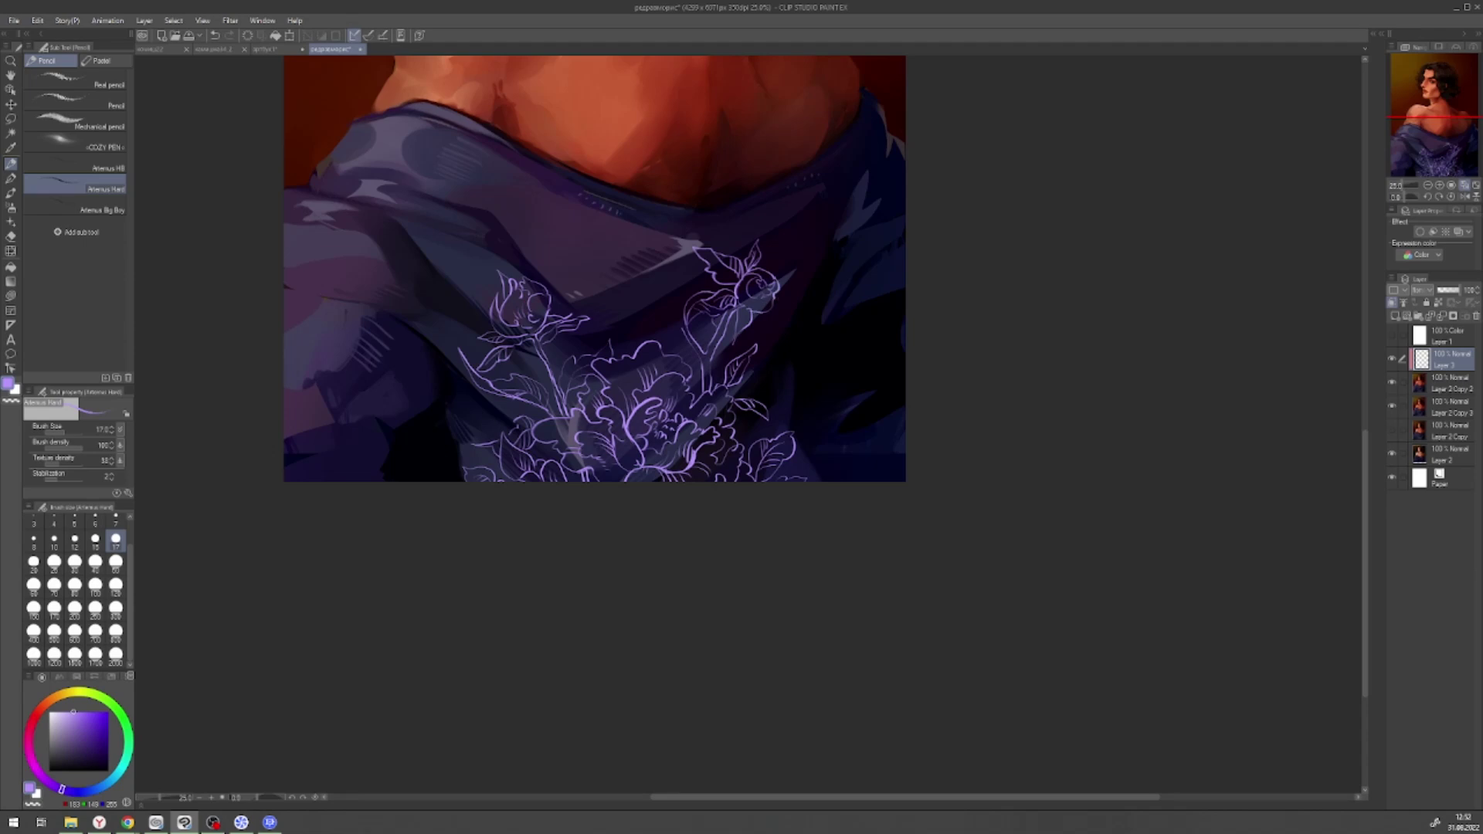
left_click_drag(643, 260, 670, 272)
left_click_drag(667, 277, 681, 306)
left_click_drag(794, 399, 775, 416)
left_click_drag(754, 411, 736, 437)
mouse_move(807, 337)
left_mouse_down()
mouse_move(769, 371)
mouse_move(765, 400)
left_mouse_up()
key("ctrl+minus")
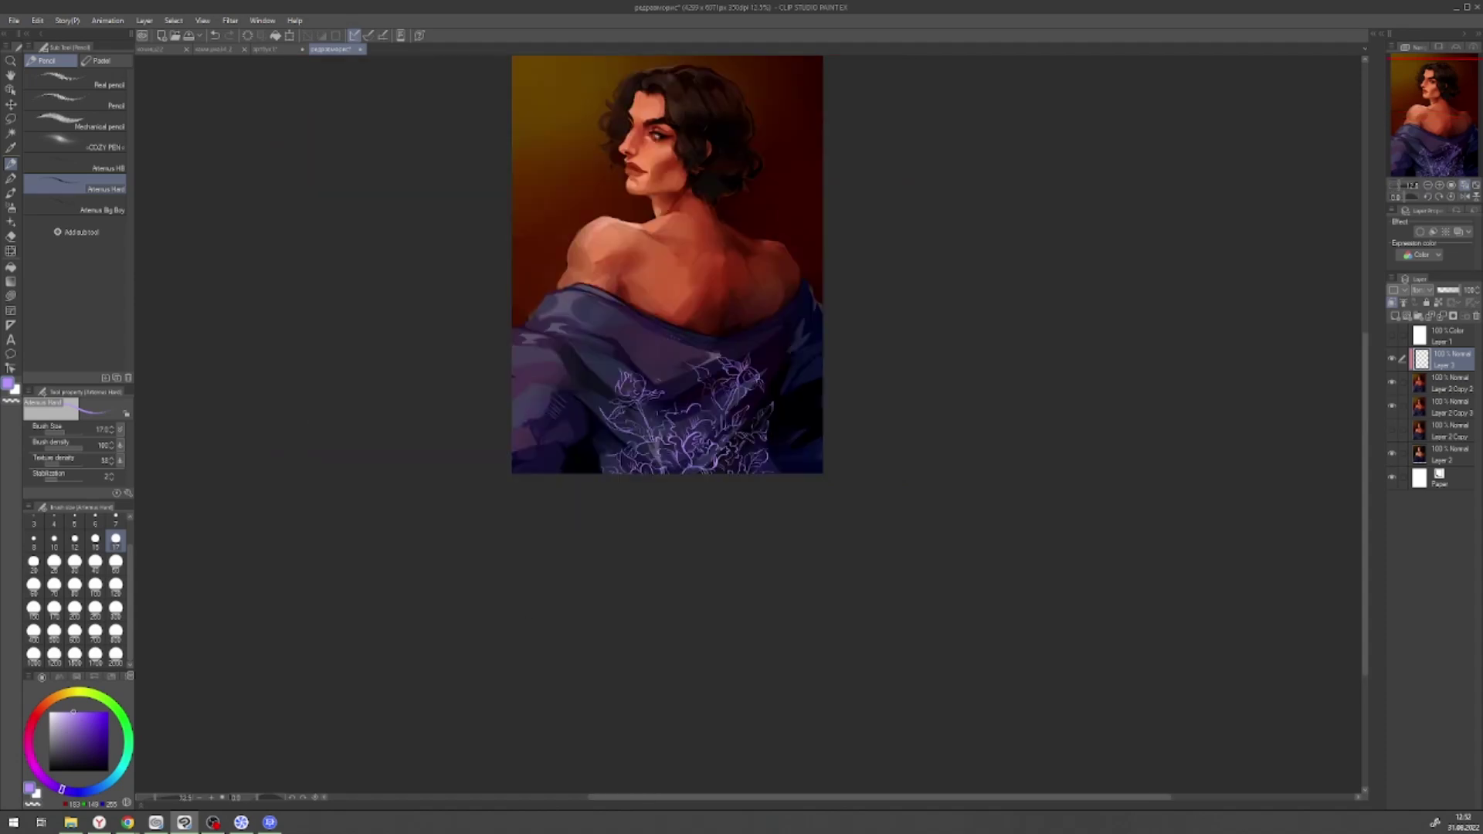
key("ctrl+plus")
scroll(655, 393, "up", 2)
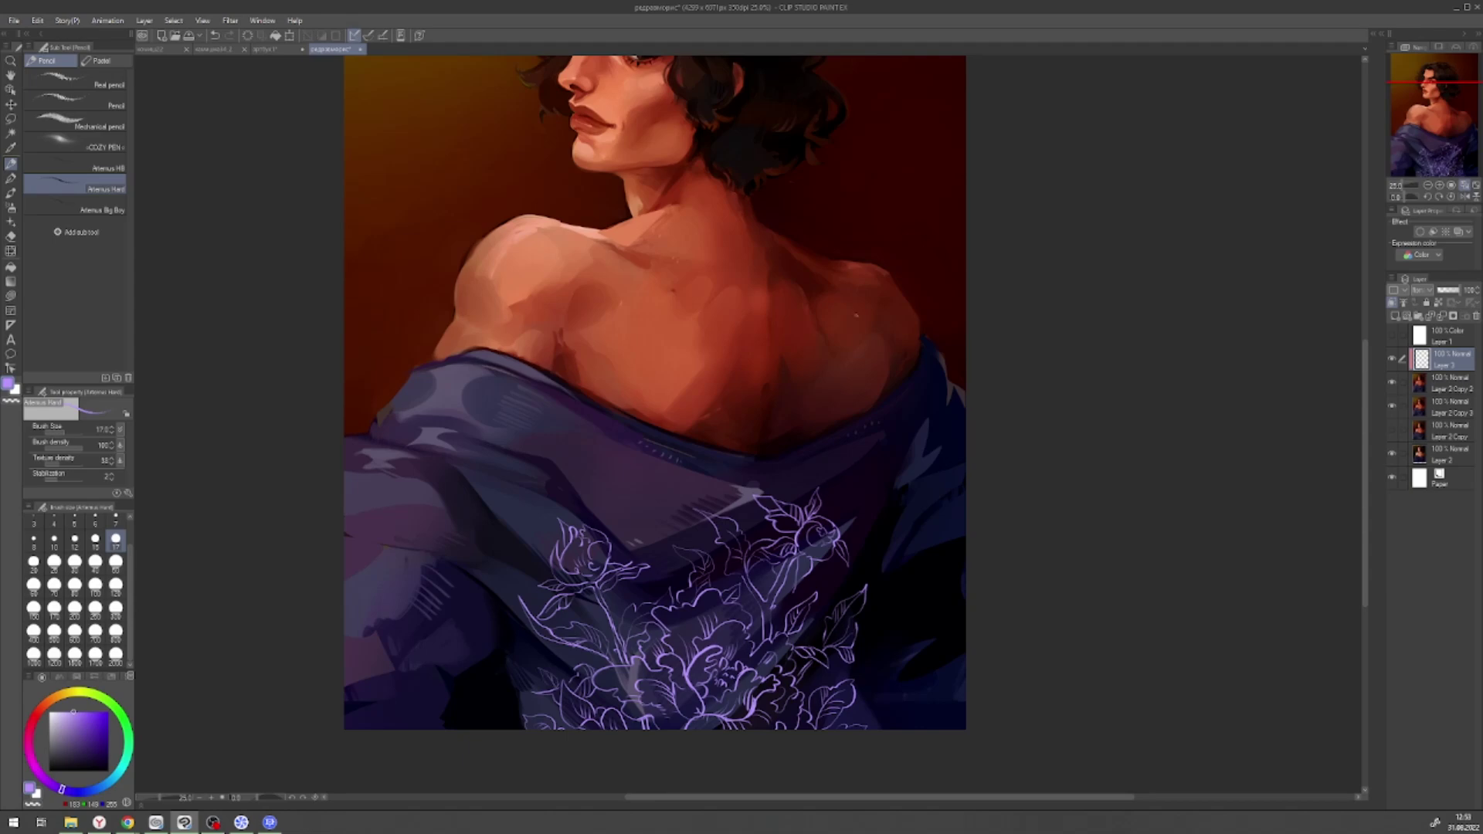
key("ctrl+minus")
- Recolour the floral line art with a muted blue, using the G-pen at size 800 with the layer's transparent pixels locked
key("p")
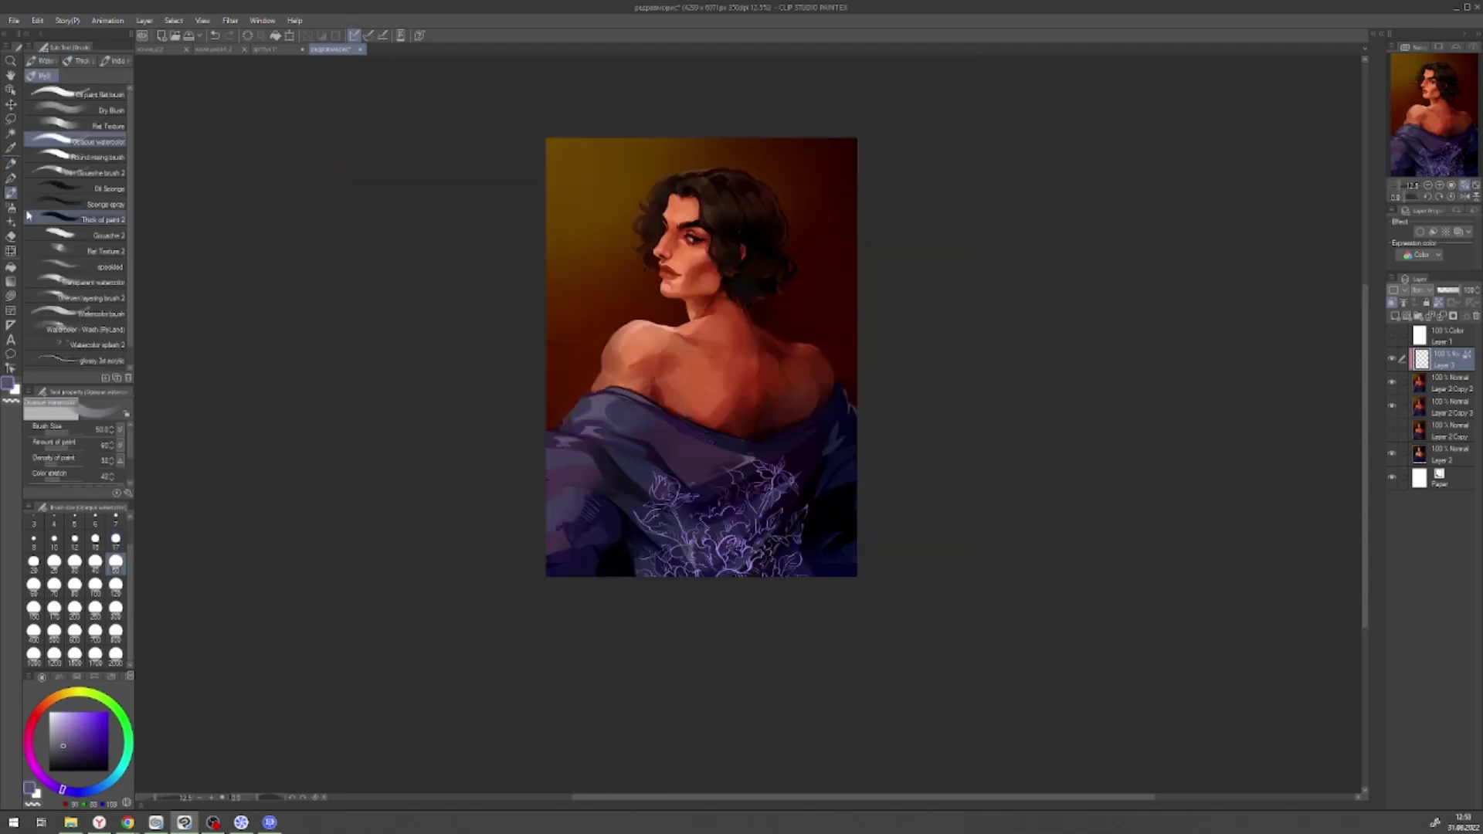
left_click(75, 81)
key("ctrl+plus")
mouse_move(844, 497)
left_mouse_down()
mouse_move(821, 602)
mouse_move(771, 633)
mouse_move(922, 460)
mouse_move(803, 651)
left_mouse_up()
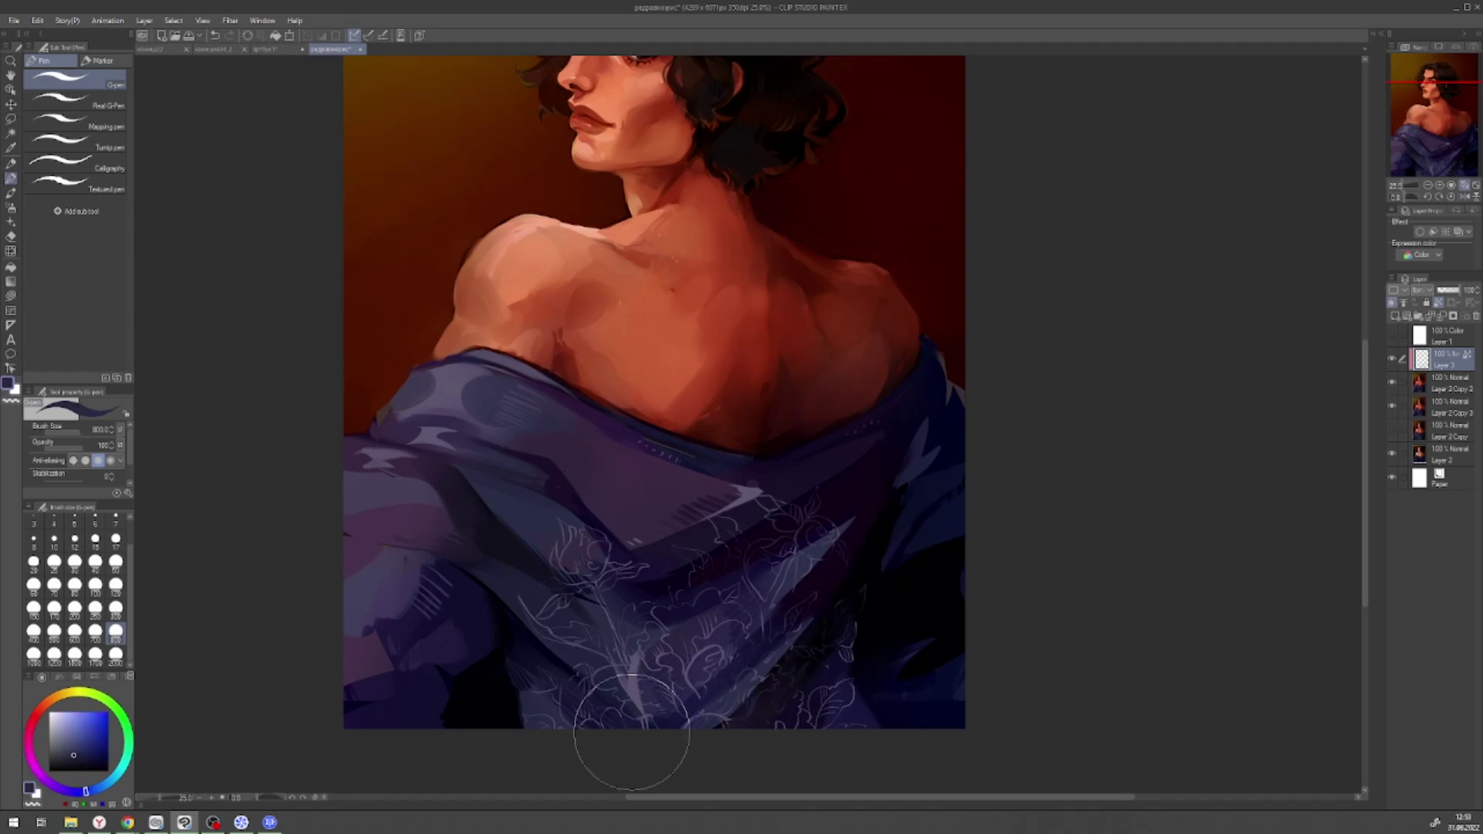
- Tint the central flower's lines pale peach with the Soft airbrush at size 300
left_click(807, 703, "alt")
left_click(43, 705)
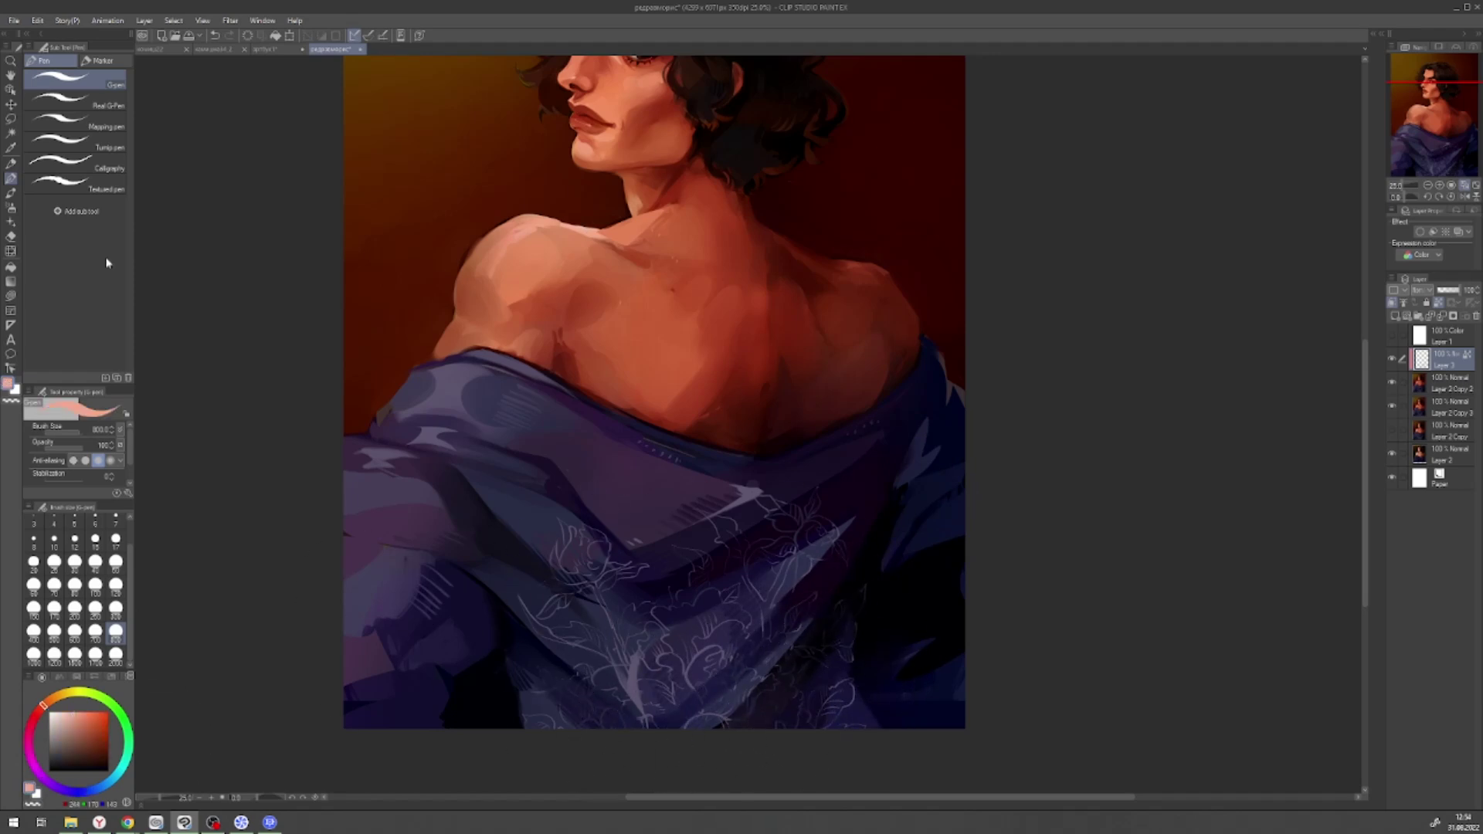
left_click(11, 207)
left_click_drag(679, 656, 718, 676)
left_click(115, 653)
left_click(96, 729)
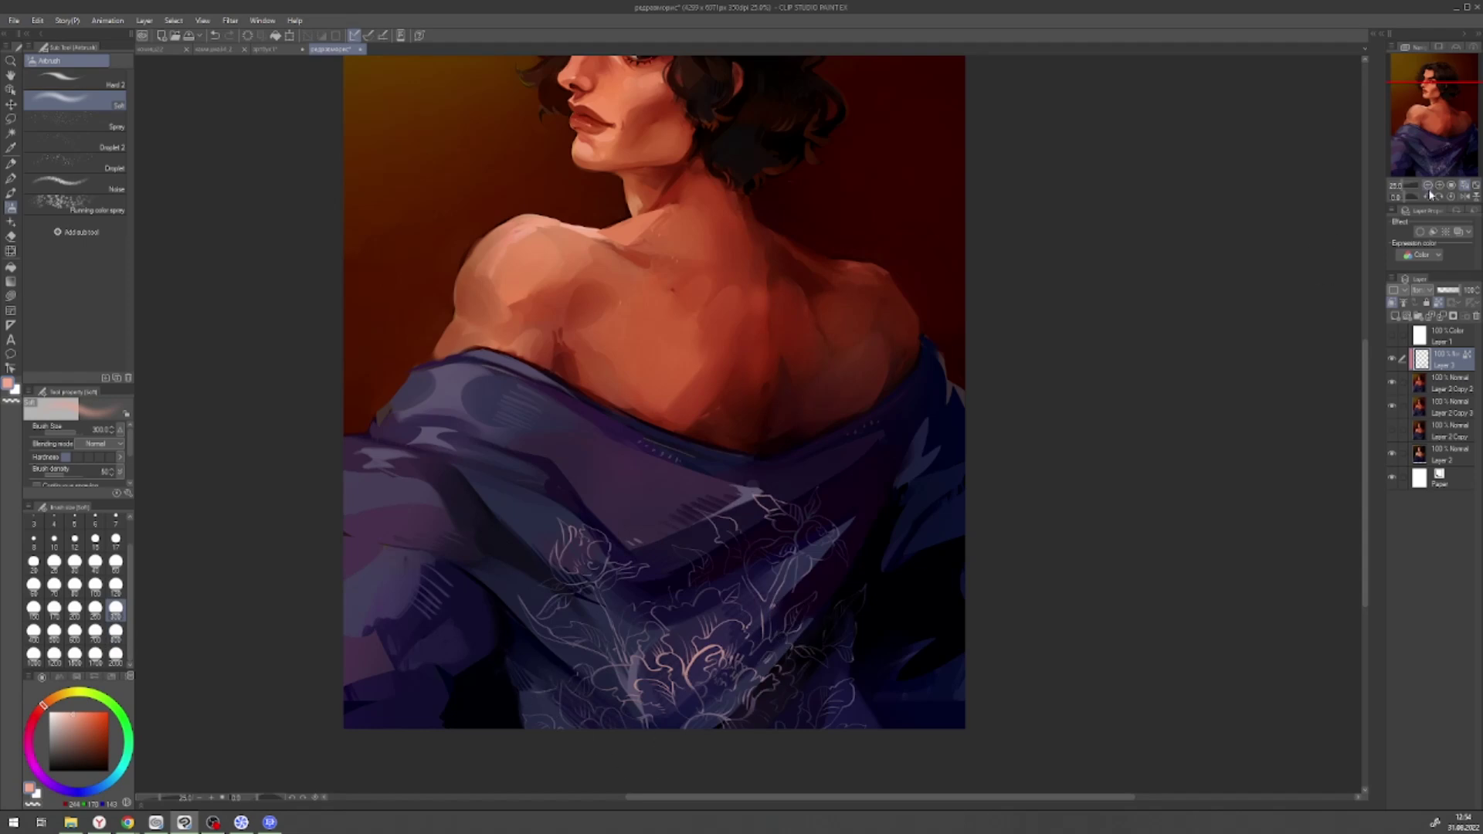
- On a new layer beneath the floral lines, fill the flower shapes with peach using Lasso fill and change the layer's blending mode
key("ctrl+minus")
key("ctrl+shift+n")
left_click(11, 296)
left_click(74, 712)
mouse_move(699, 575)
left_mouse_down()
mouse_move(676, 549)
mouse_move(736, 501)
mouse_move(773, 560)
mouse_move(699, 576)
left_mouse_up()
left_click(1420, 290)
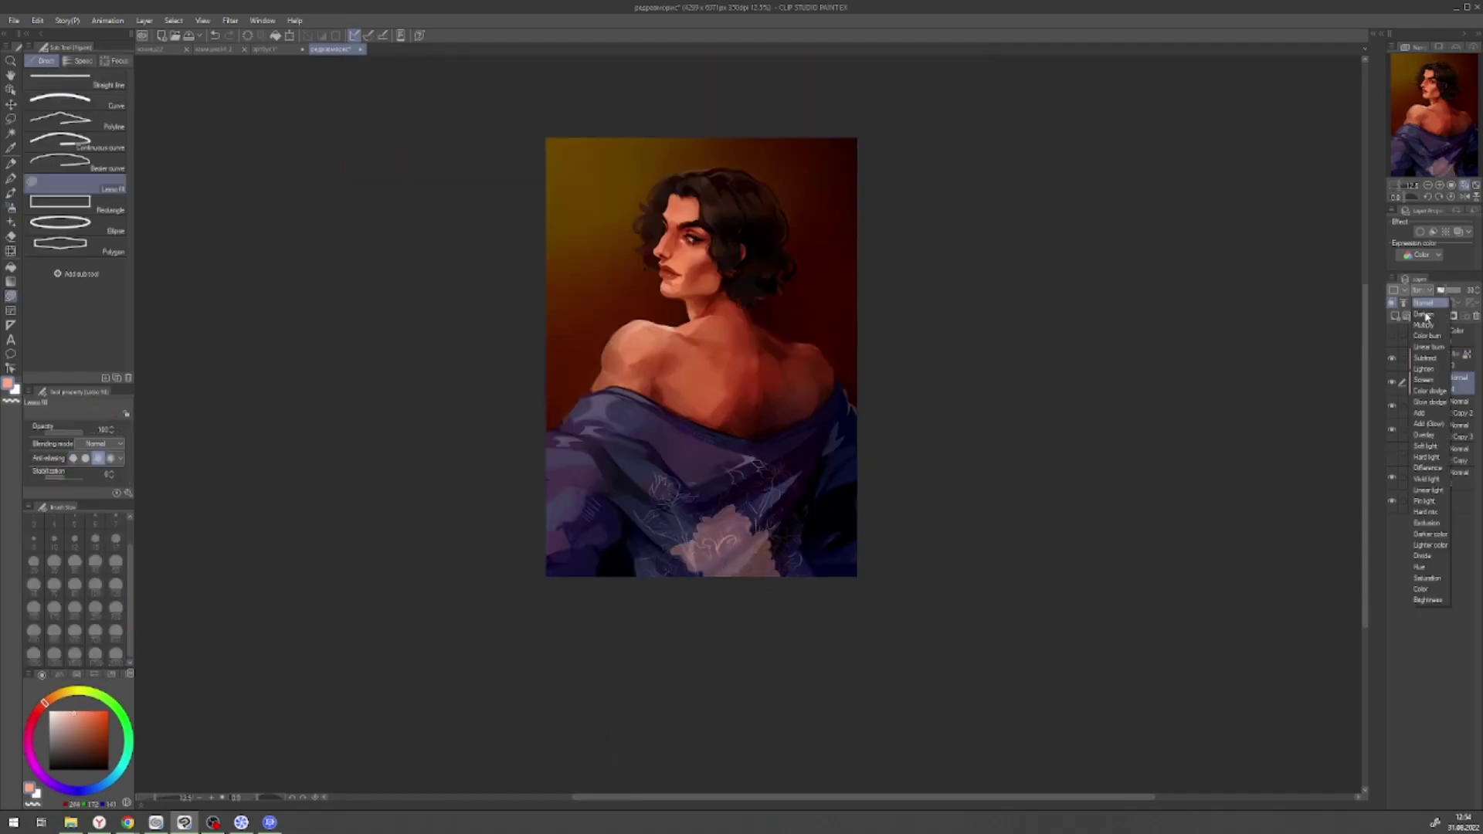
left_click(1428, 432)
left_click(1439, 186)
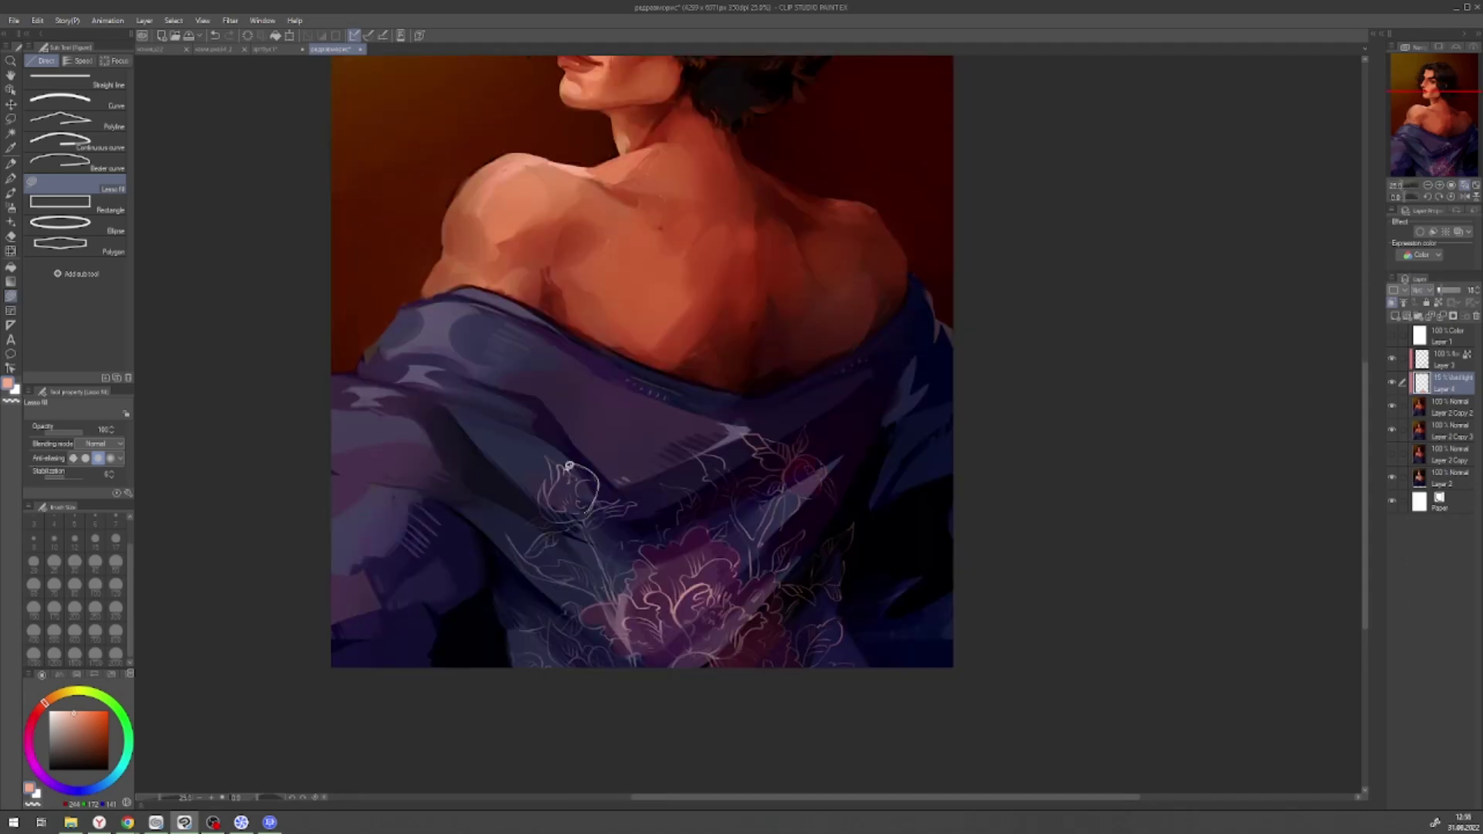
- Lighten the flower fills with the Soft airbrush at size 2000, change their layer's blending mode again and reduce its opacity
key("b")
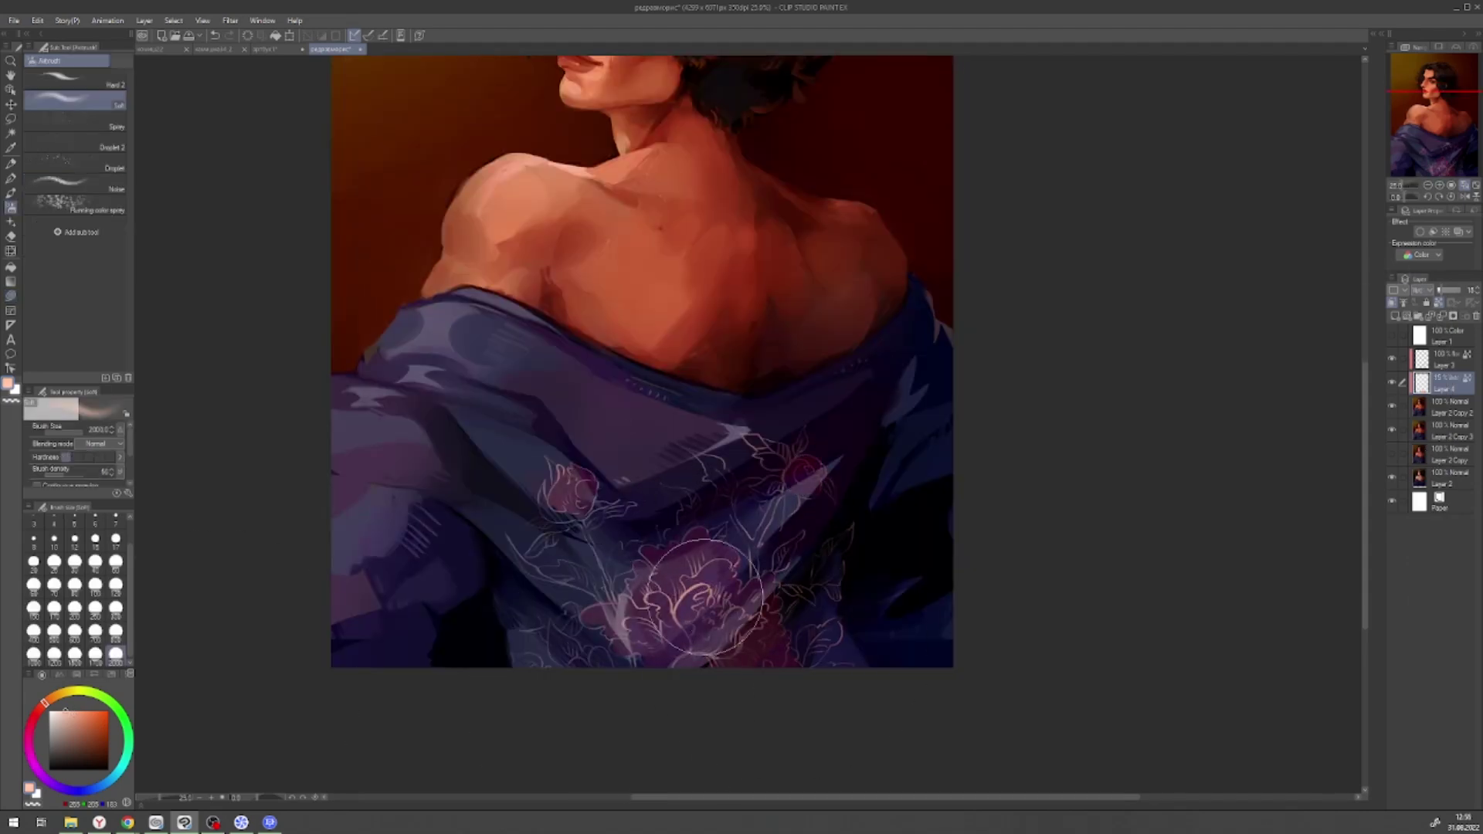
left_click(1420, 290)
left_click(1425, 490)
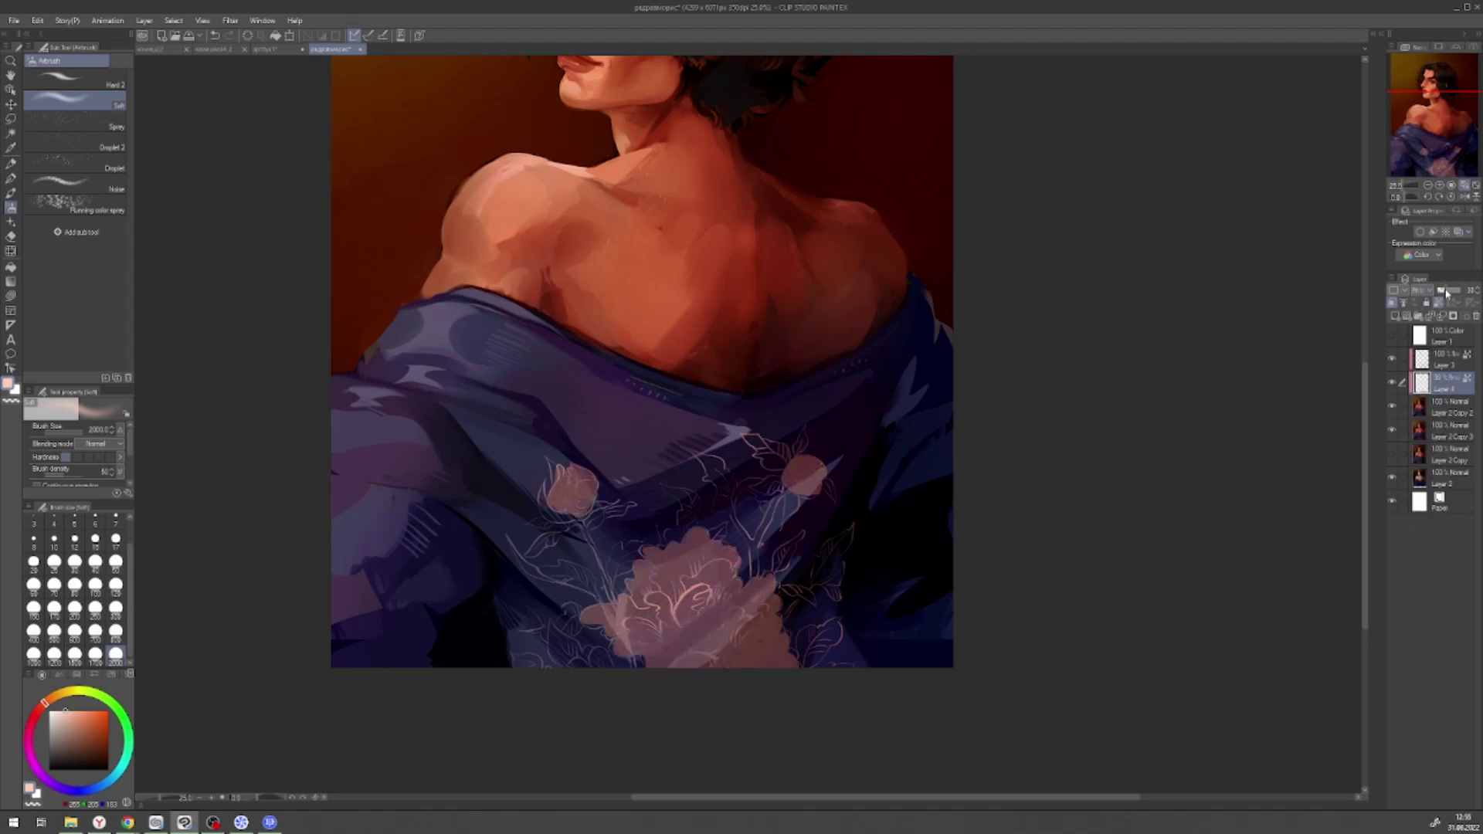
left_click(1428, 186)
- Touch up dark details on the main painting layer with a dark blue Artenus Hard pencil at size 17
left_click(1448, 407)
key("p")
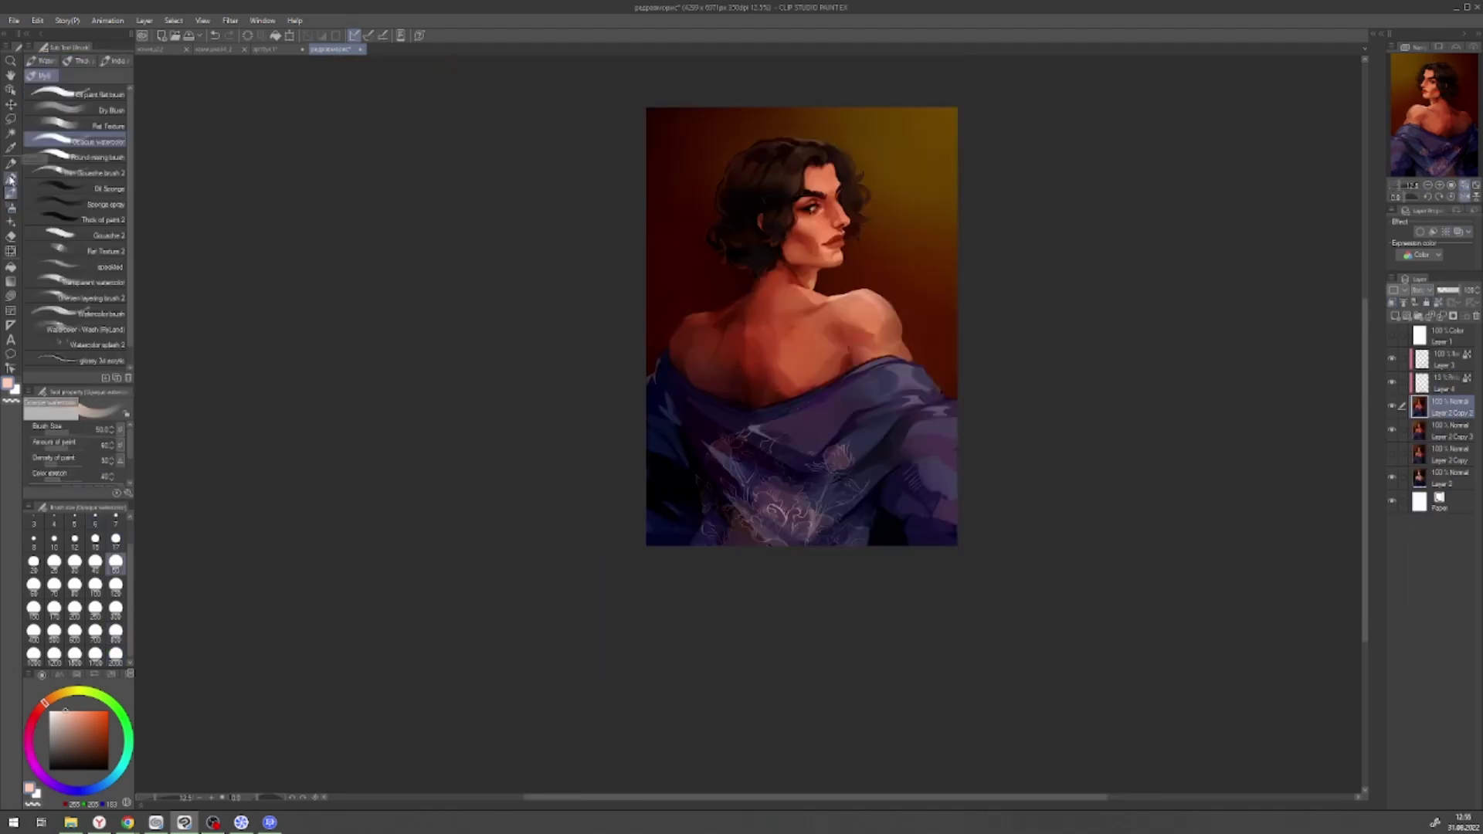
scroll(574, 662, "up", 3)
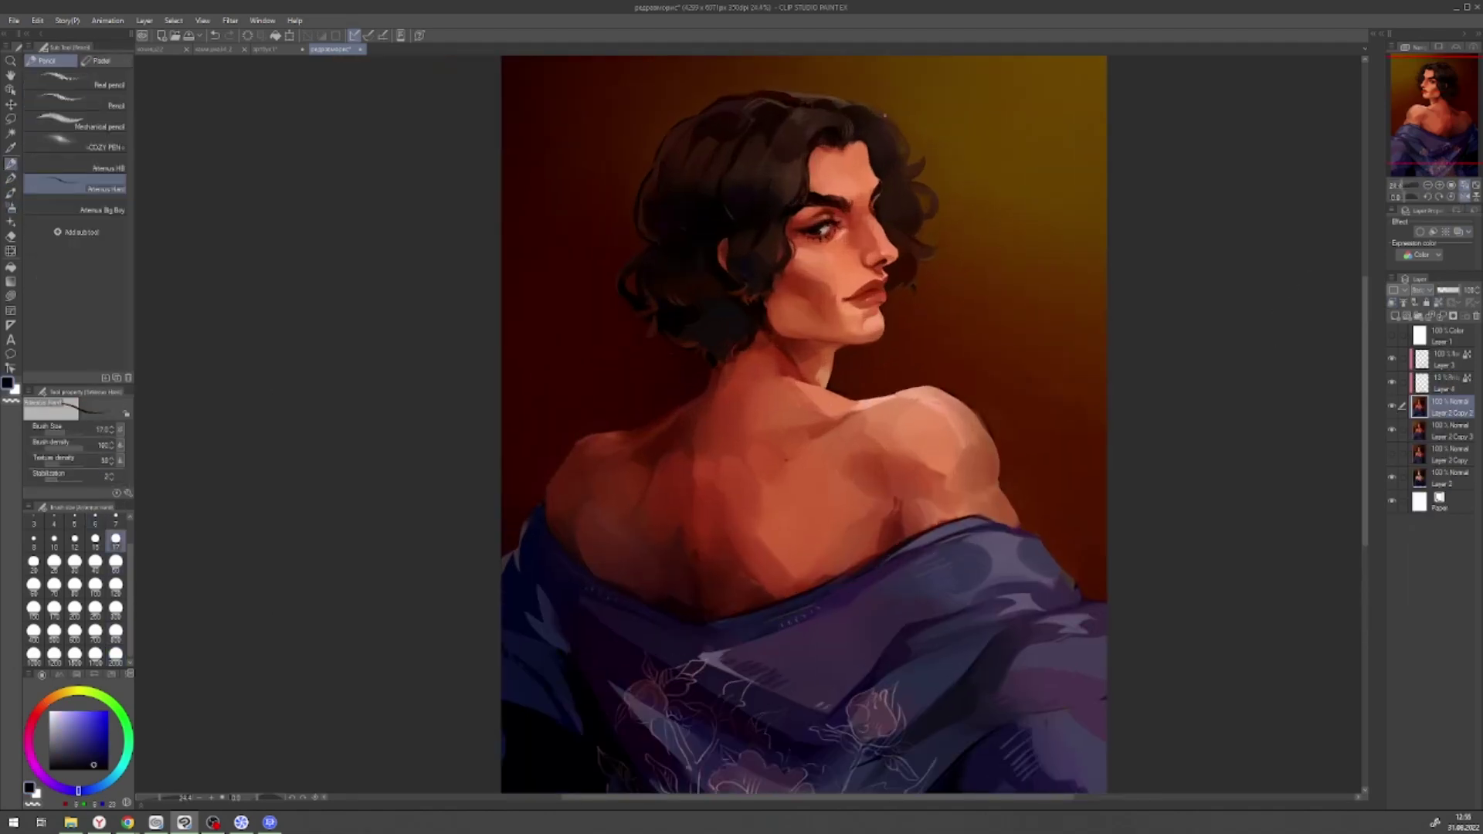
left_click(1428, 186)
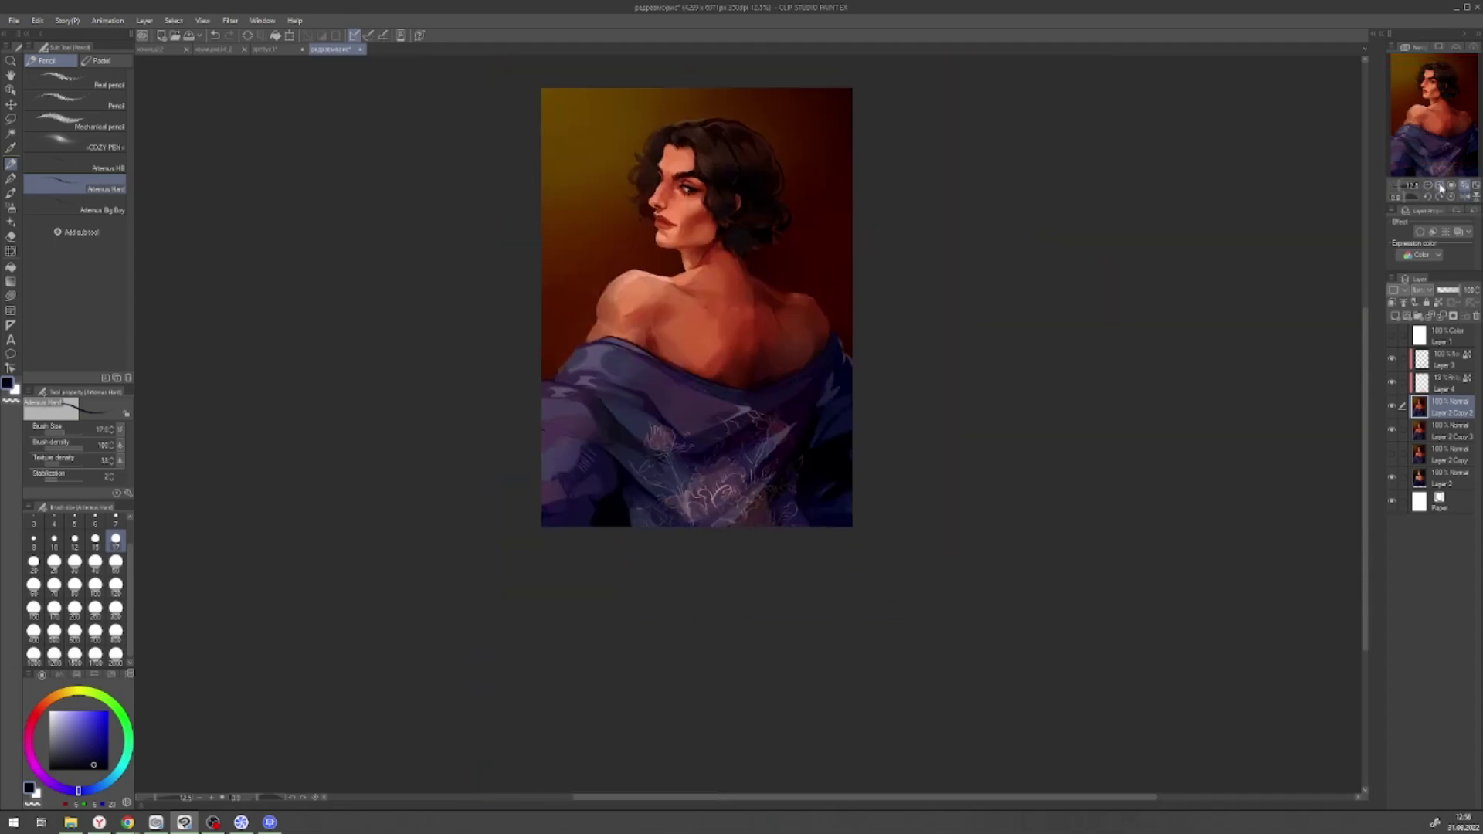
key("h")
- Retouch the background beside the figure with a sampled dark red-brown, using the Artenus Hard pencil and Opaque watercolor at size 50
left_click(595, 203, "alt")
key("bracketright")
key("bracketright")
key("bracketright")
key("bracketright")
key("bracketright")
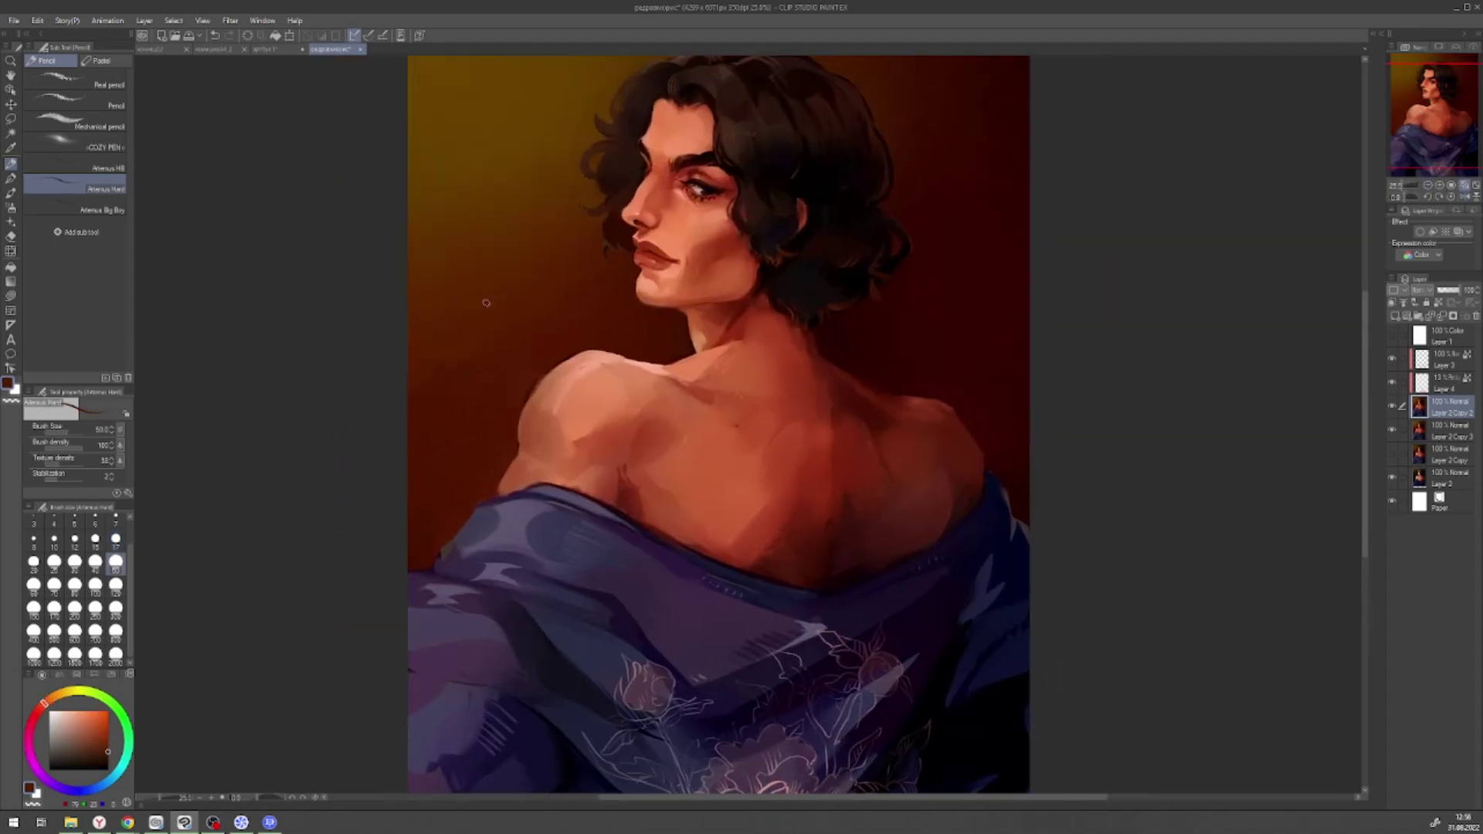
key("p")
left_click(8, 195)
- Duplicate the floral line art layer and lower the copy's opacity to strengthen the pattern slightly
key("ctrl+minus")
left_click(1444, 360)
key("ctrl+c")
key("ctrl+v")
left_click_drag(1464, 290, 1449, 294)
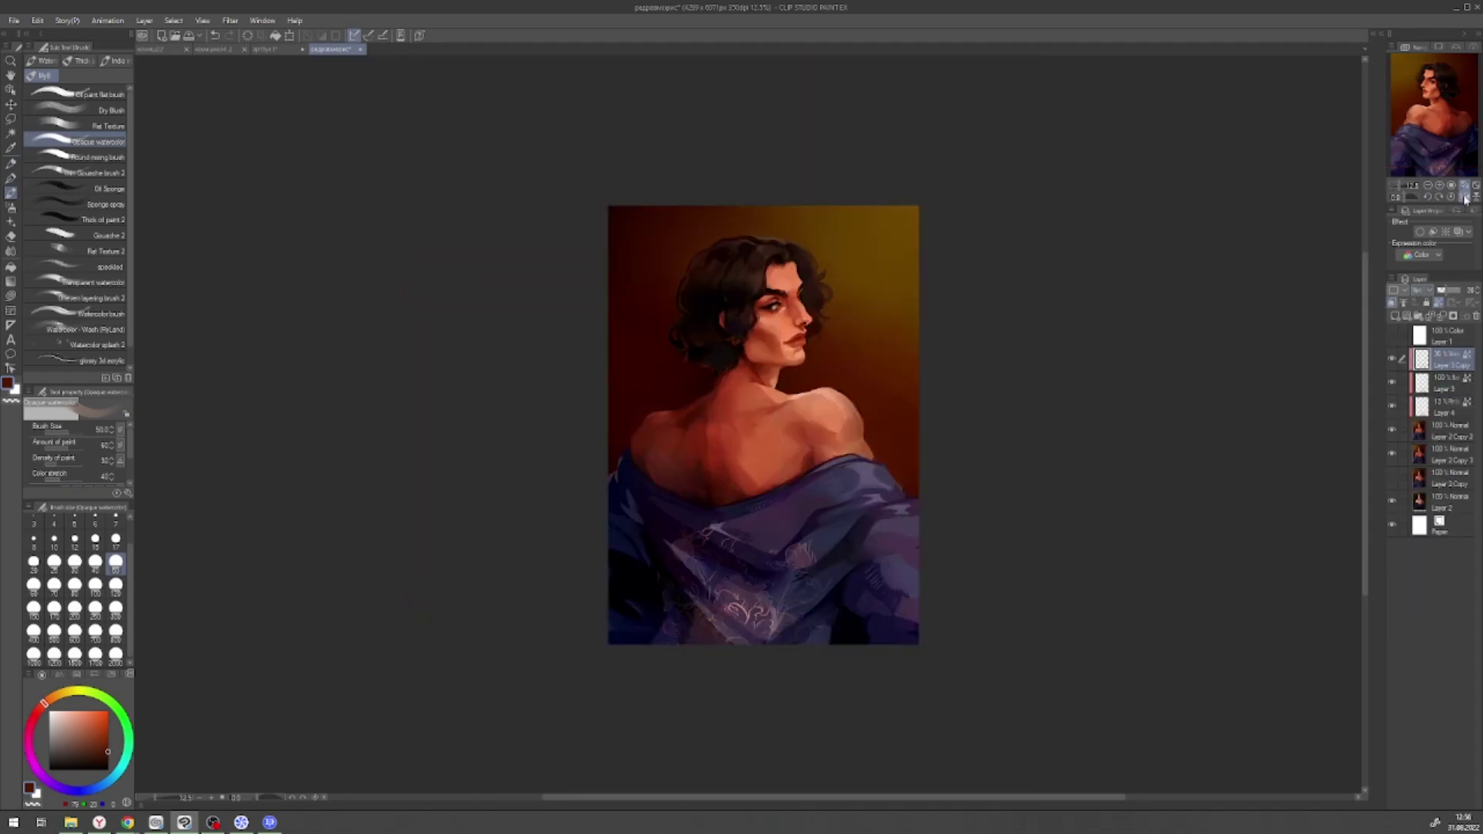
left_click(1467, 199)
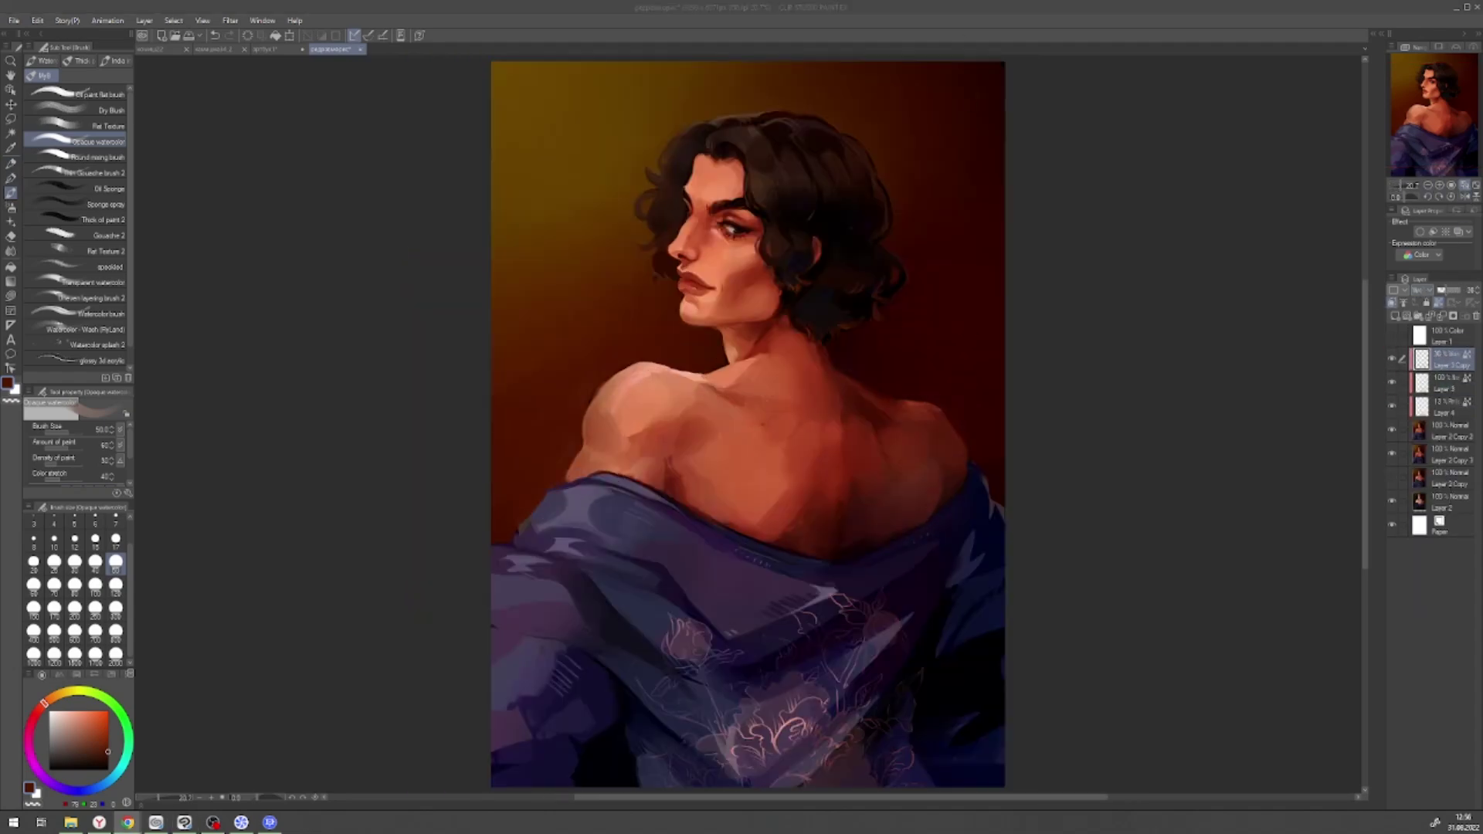
- On a new layer, add soft dark blue shading around the neck and far shoulder with the Soft airbrush at size 800
key("ctrl+shift+n")
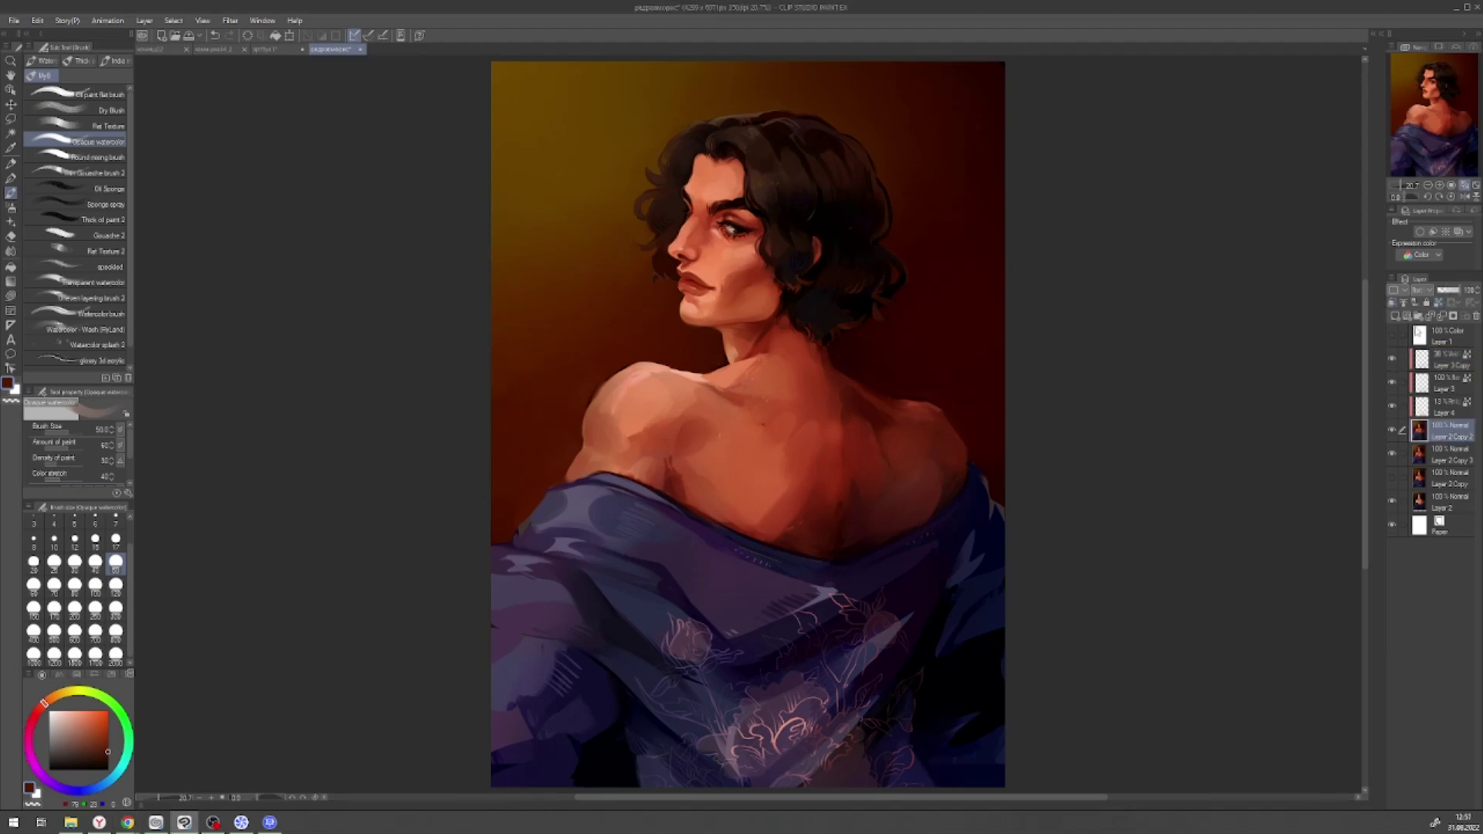
key("b")
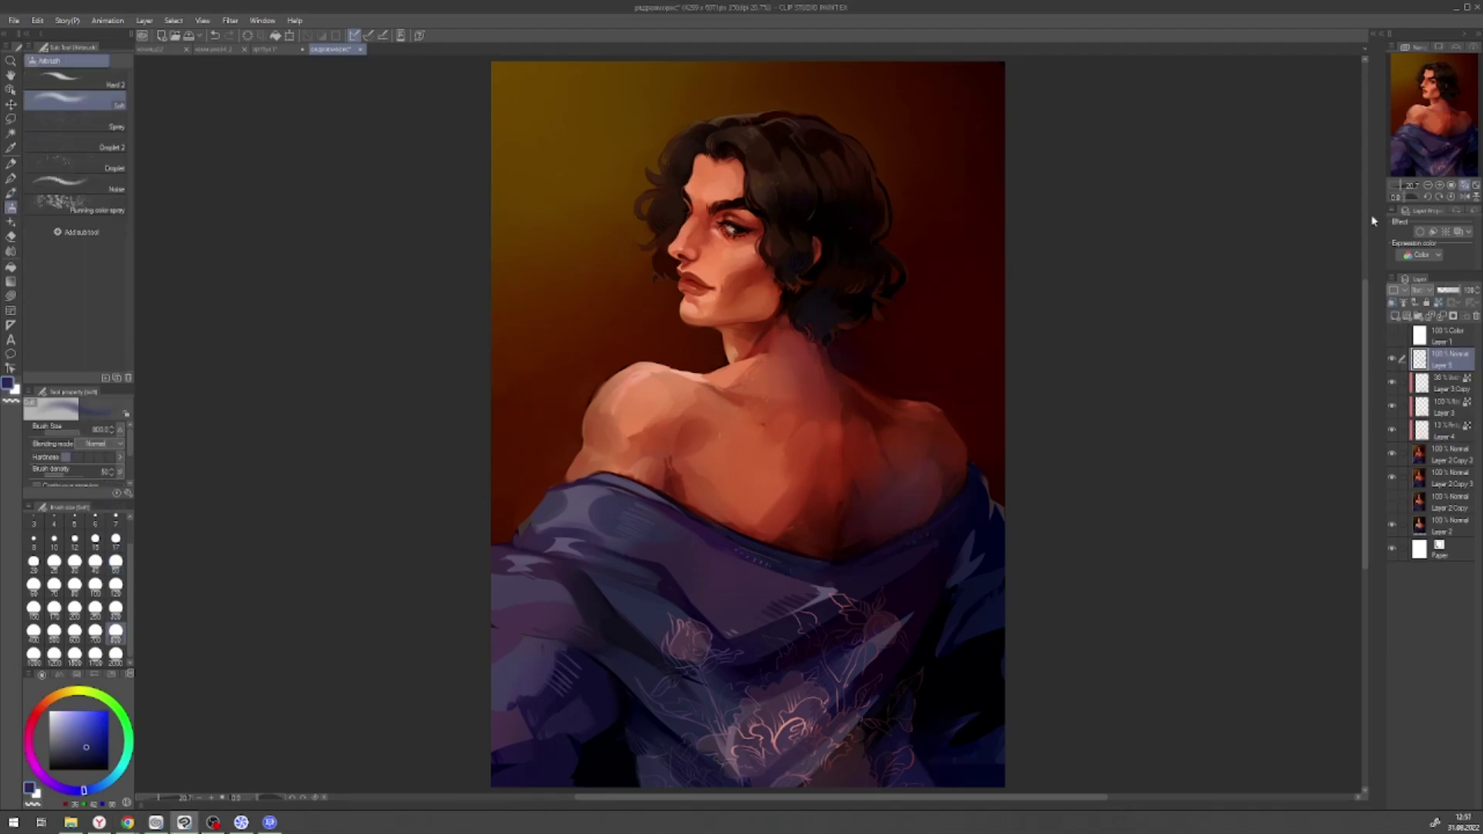
key("h")
key("e")
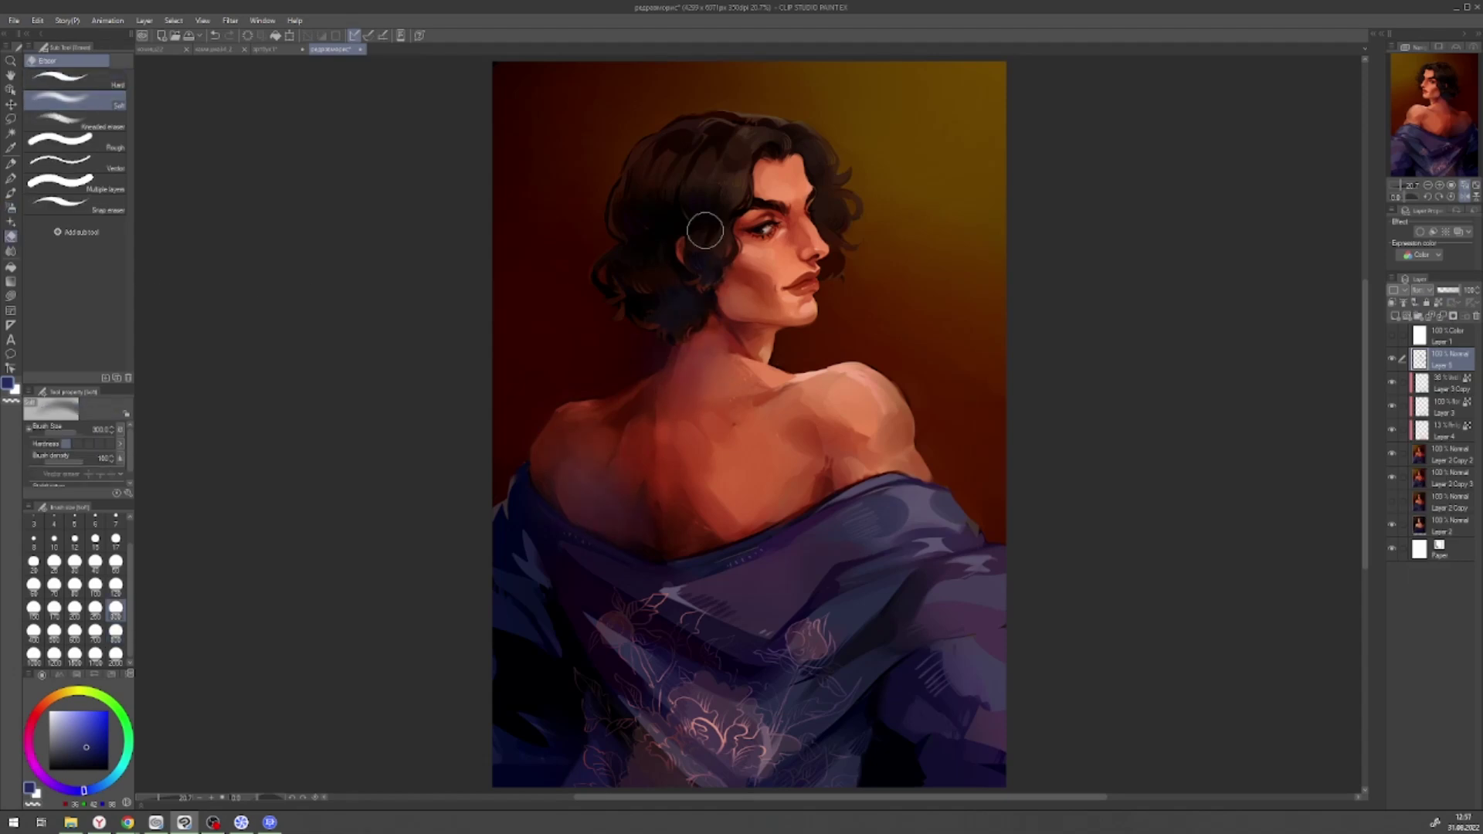
- Retouch the garment's neckline and dark edges with sampled dark tones, using Opaque watercolor, the Soft eraser and the Artenus Hard pencil at size 30
key("b")
left_click(555, 528, "ctrl+shift")
left_click(554, 527, "alt")
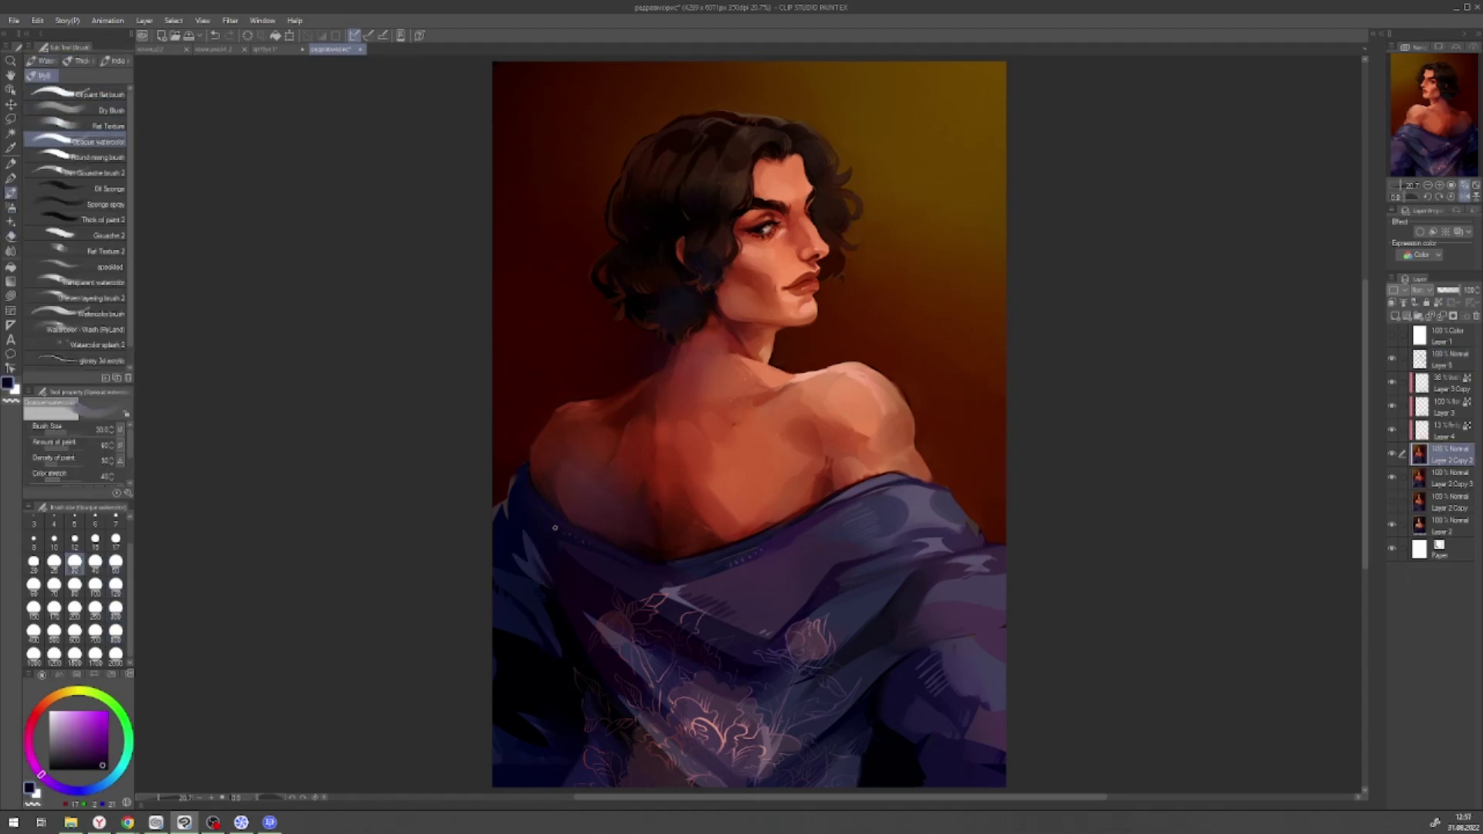
left_click_drag(554, 528, 458, 527)
left_click(457, 527, "ctrl+shift")
key("e")
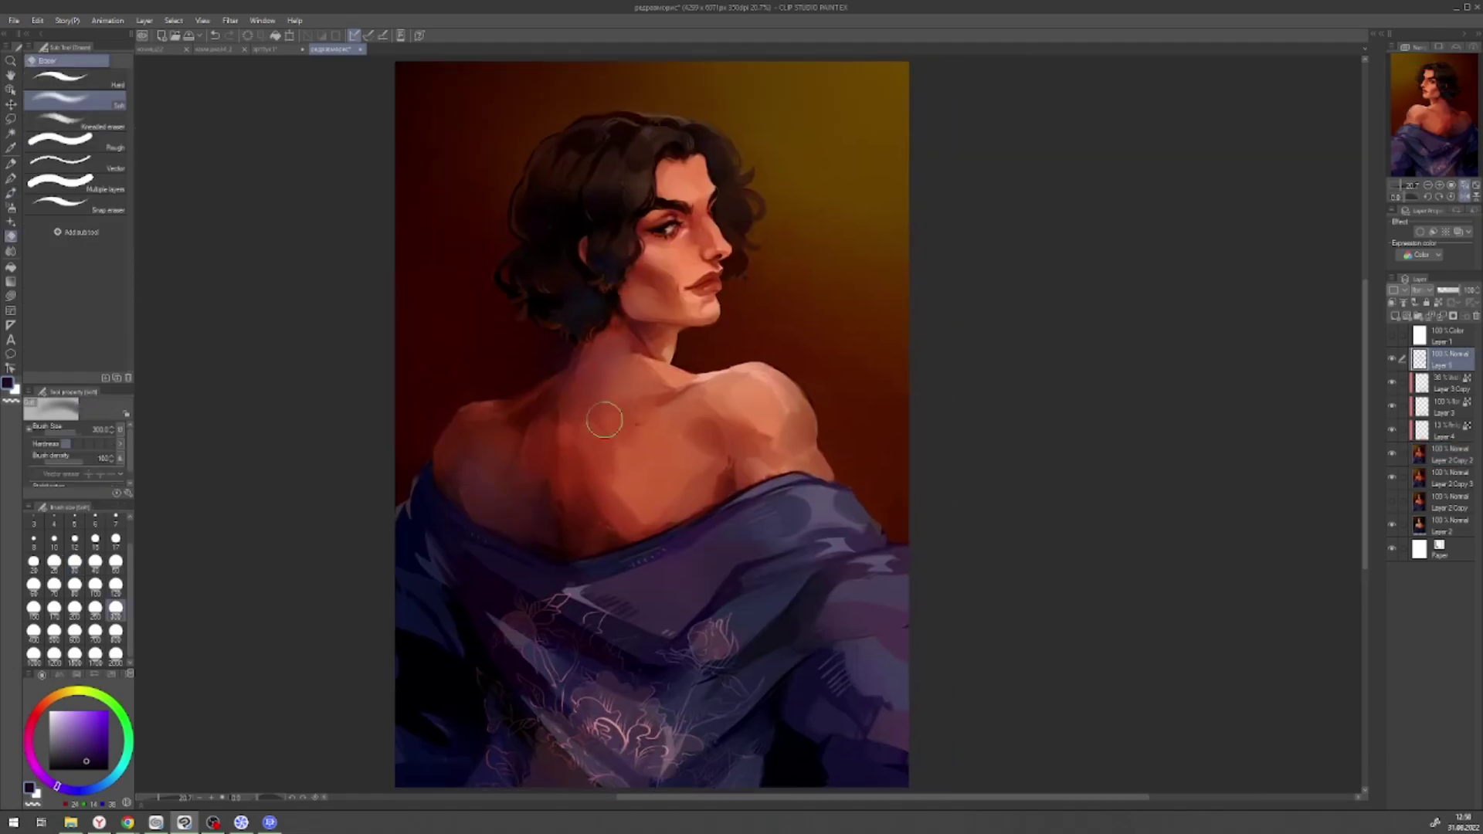
key("p")
left_click(600, 308, "alt")
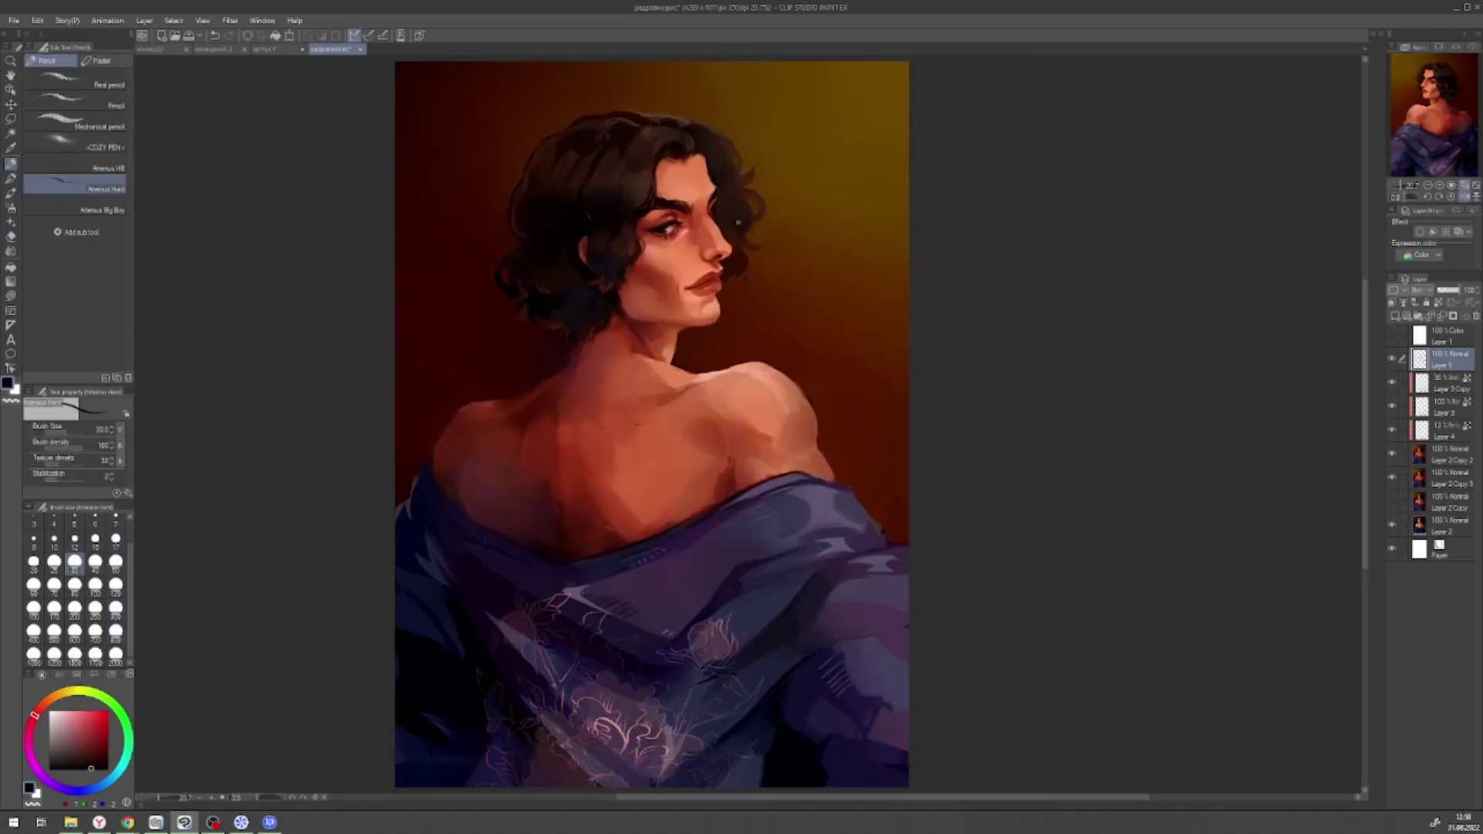
- Soften the blue shading with the Soft eraser at size 800 and merge its layer into the main painting layer
left_click(1464, 197)
scroll(1460, 131, "down", 3)
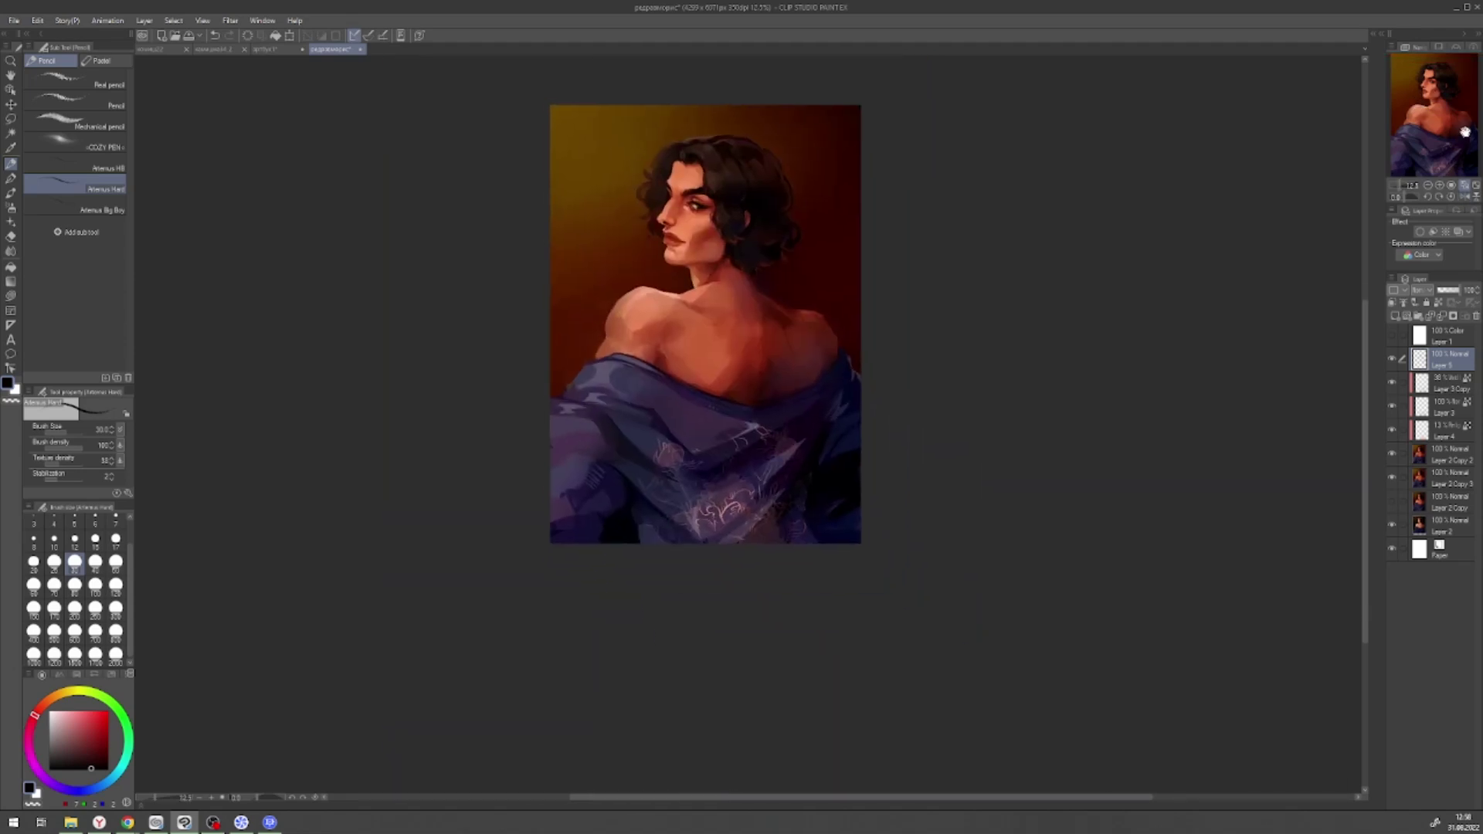
key("e")
left_click(116, 630)
left_click_drag(1440, 360, 1441, 431)
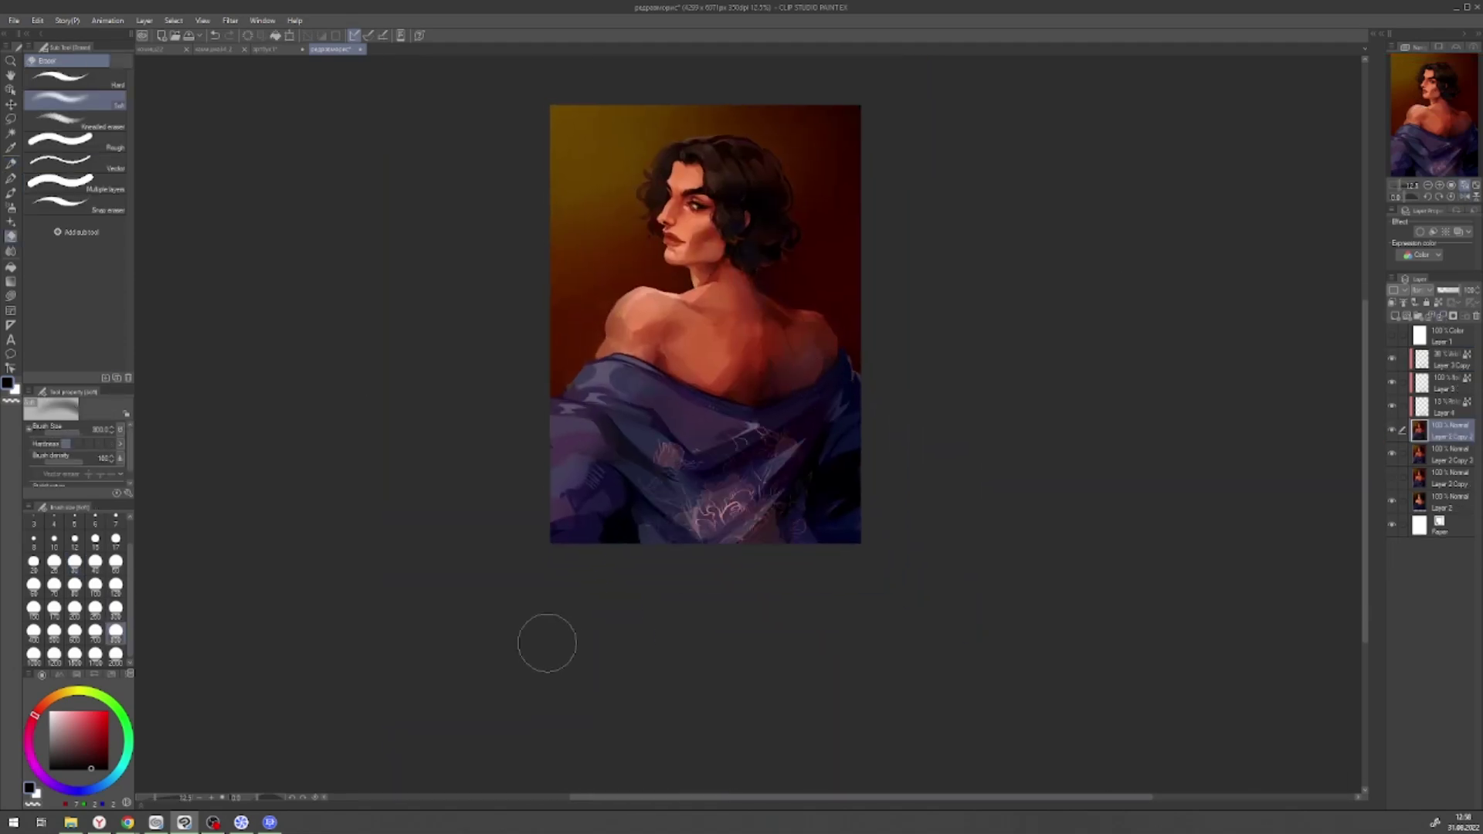
- Add a yellow foreground-to-transparent gradient on a new layer, blend it as Vivid light at about 13% opacity and check the values in grayscale
key("ctrl+shift+n")
key("g")
left_click_drag(1120, 734, 808, 296)
scroll(1421, 290, "down", 3)
left_click_drag(1452, 289, 1435, 287)
scroll(1436, 285, "down", 3)
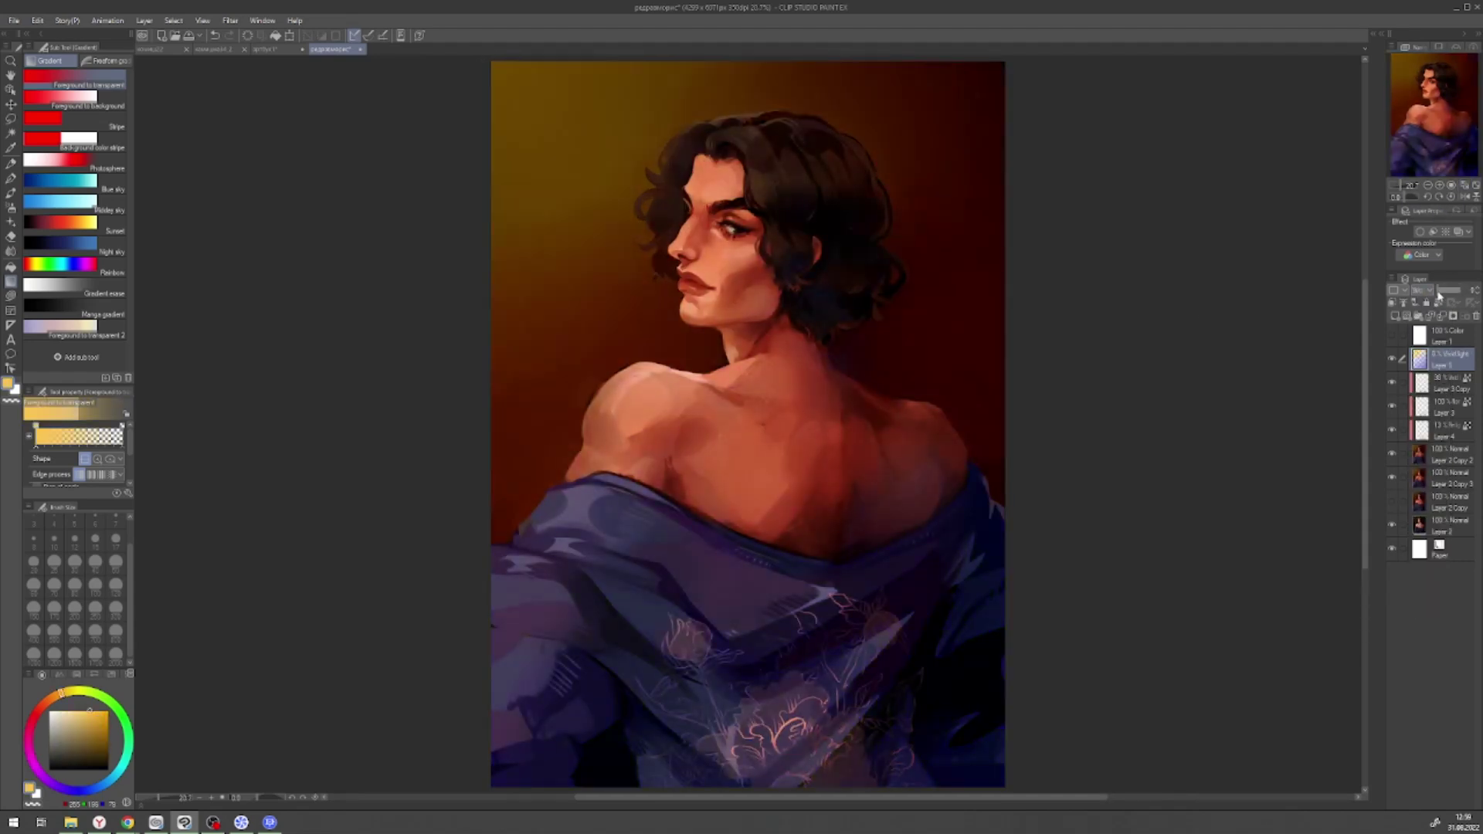
key("e")
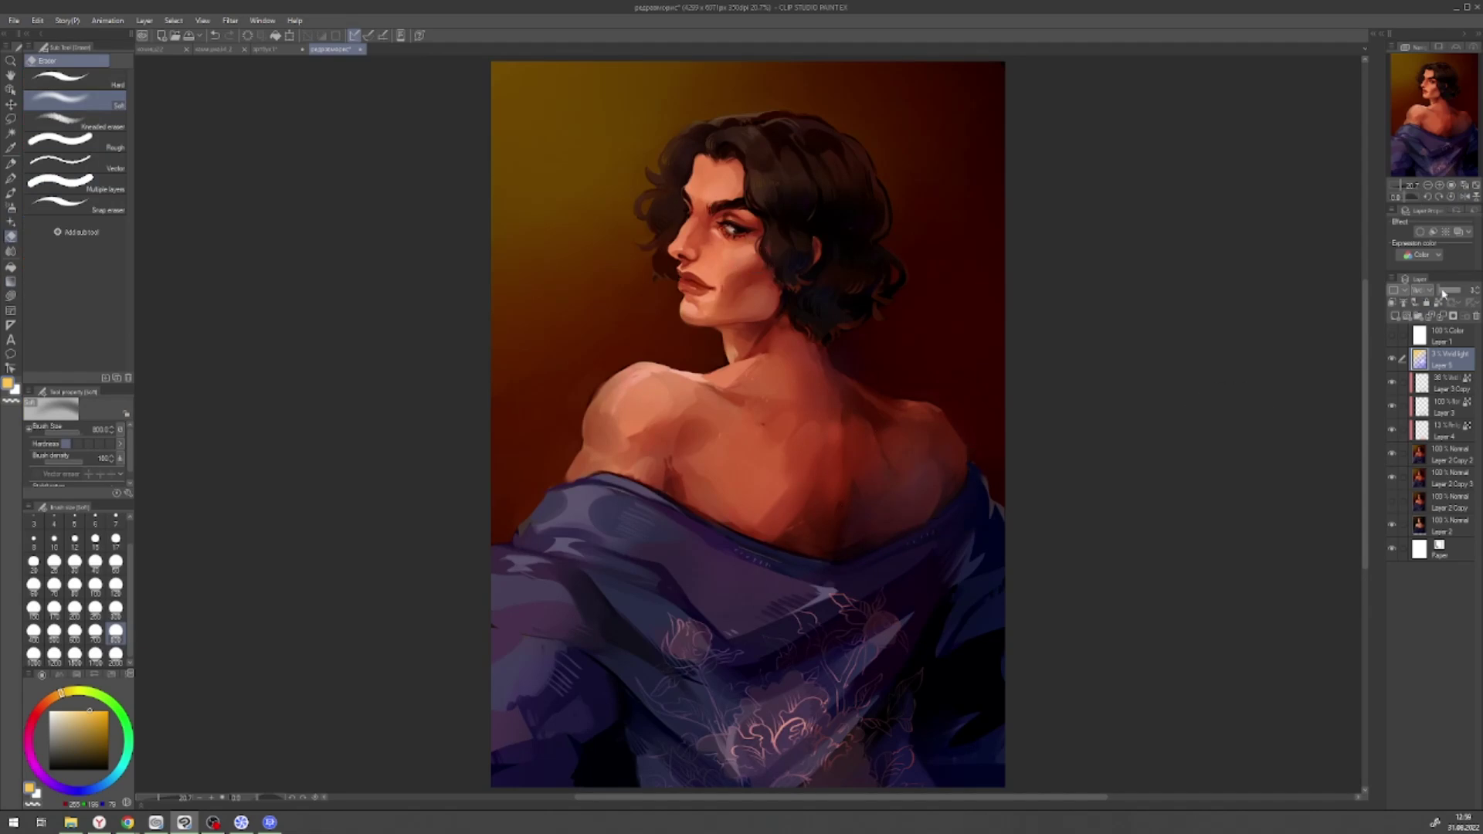
left_click(1392, 334)
left_click(1391, 335)
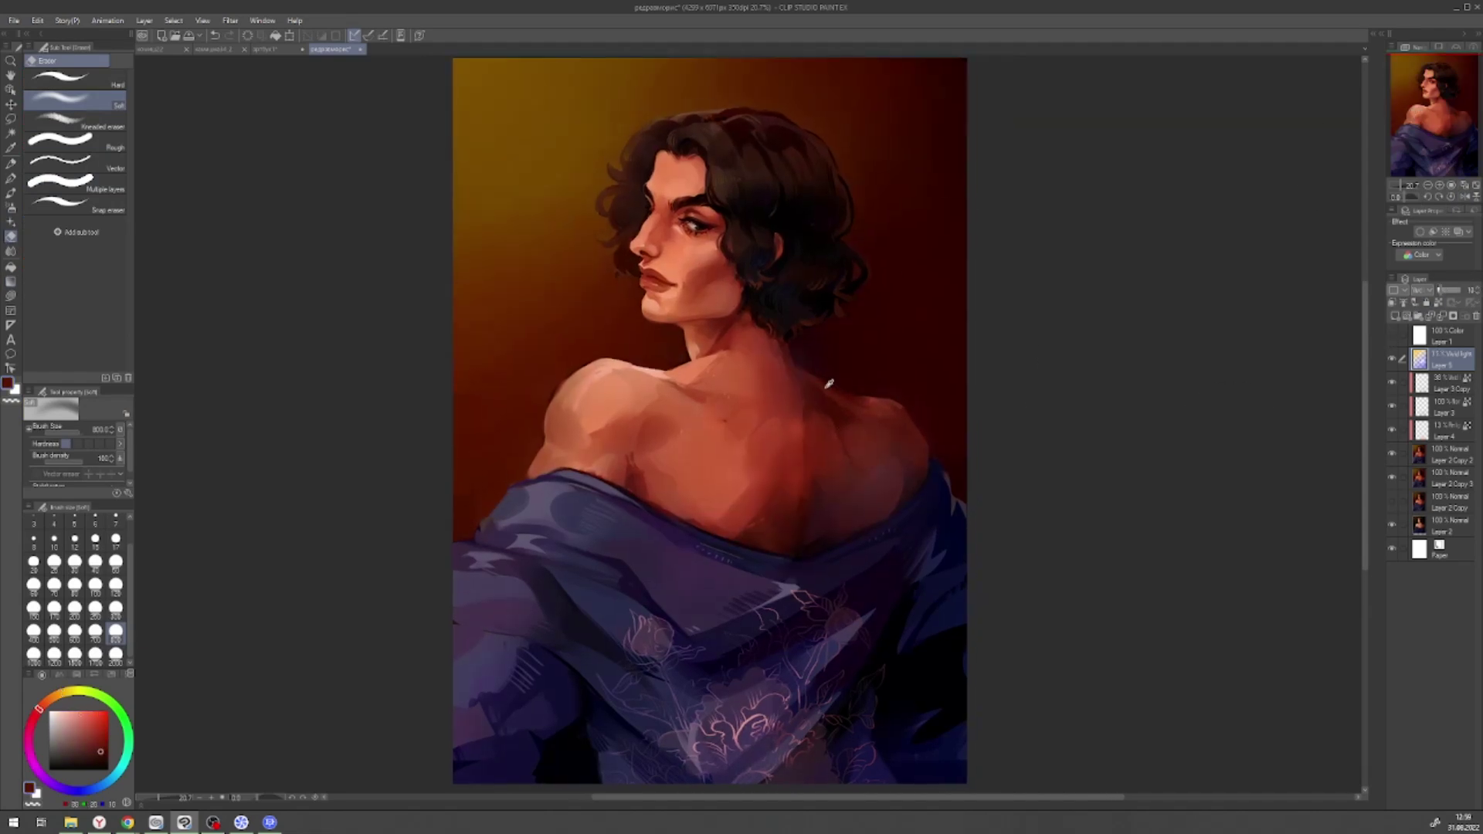
- Refine the far shoulder's edge on the main painting layer with a dark red-brown Artenus Hard pencil at size 17
key("p")
scroll(824, 366, "up", 5)
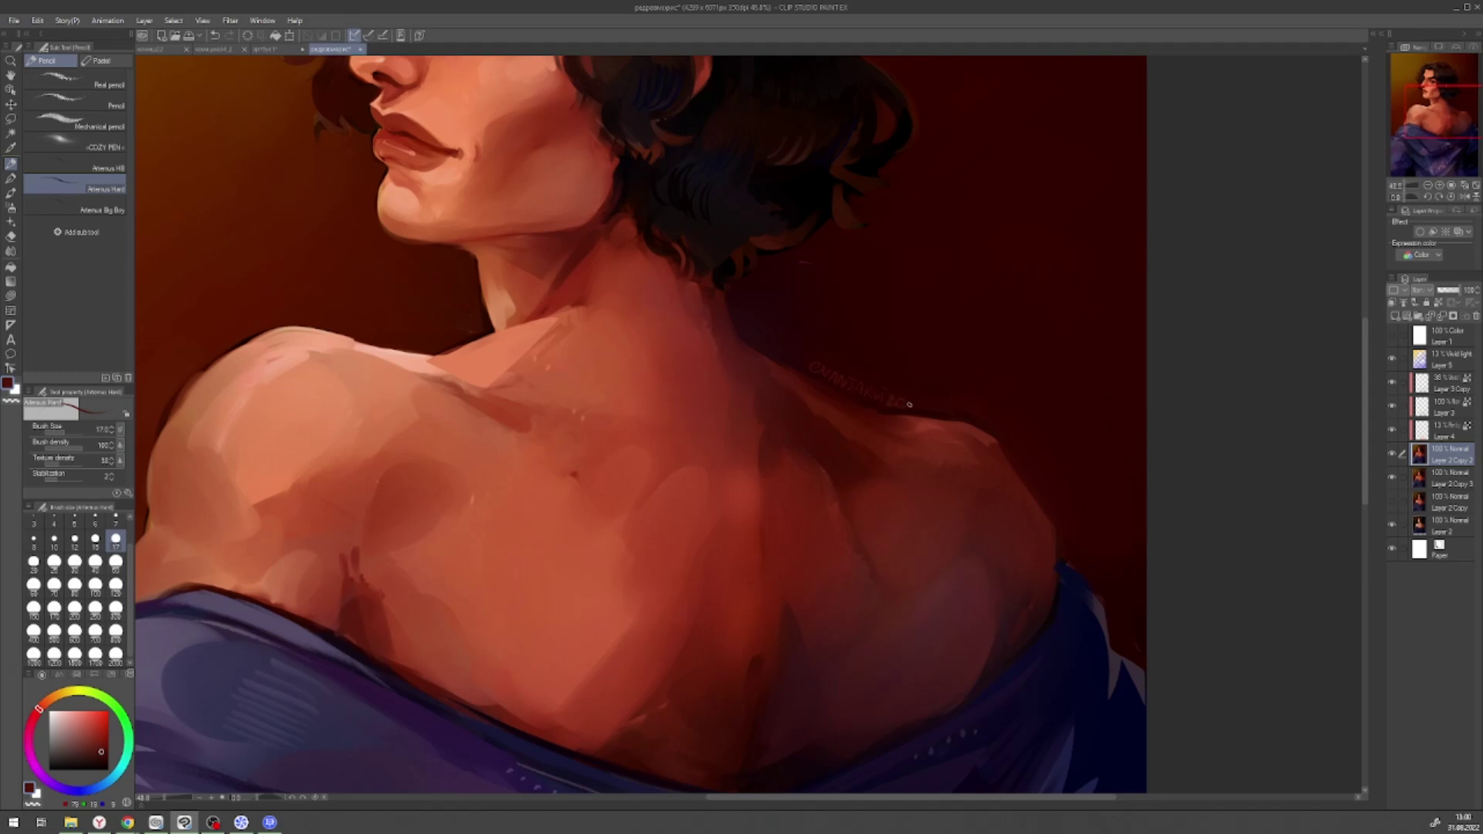
key("ctrl+0")
- On a new layer, paint clusters of light orange scales on the shoulders, neck and lower back with Opaque watercolor at sizes 50 and 25
key("b")
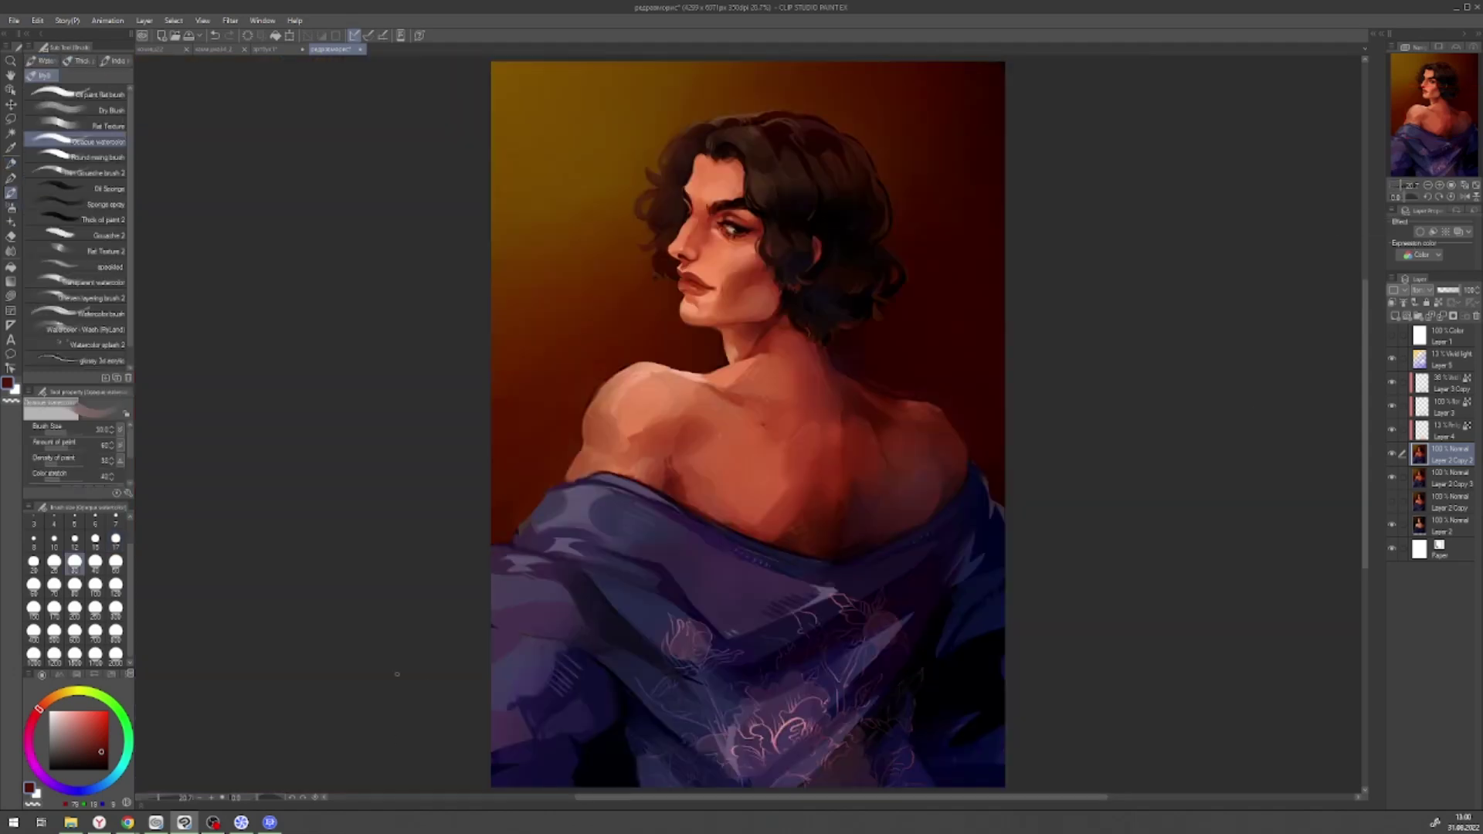
key("ctrl+shift+n")
left_click(92, 710)
left_click(50, 699)
left_click(115, 570)
left_click(115, 570)
left_click_drag(625, 409, 726, 398)
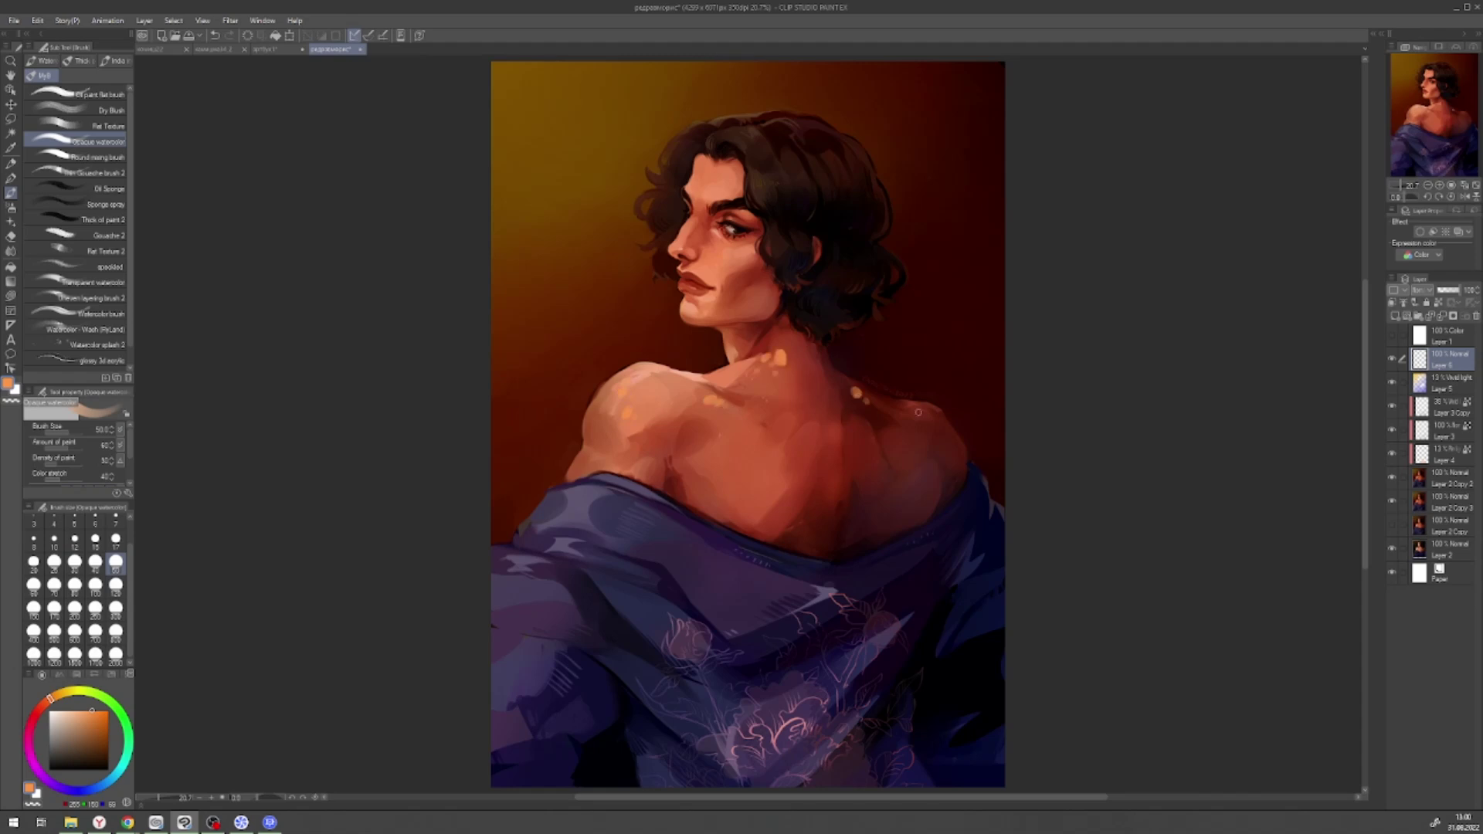
left_click(782, 342)
left_click(54, 562)
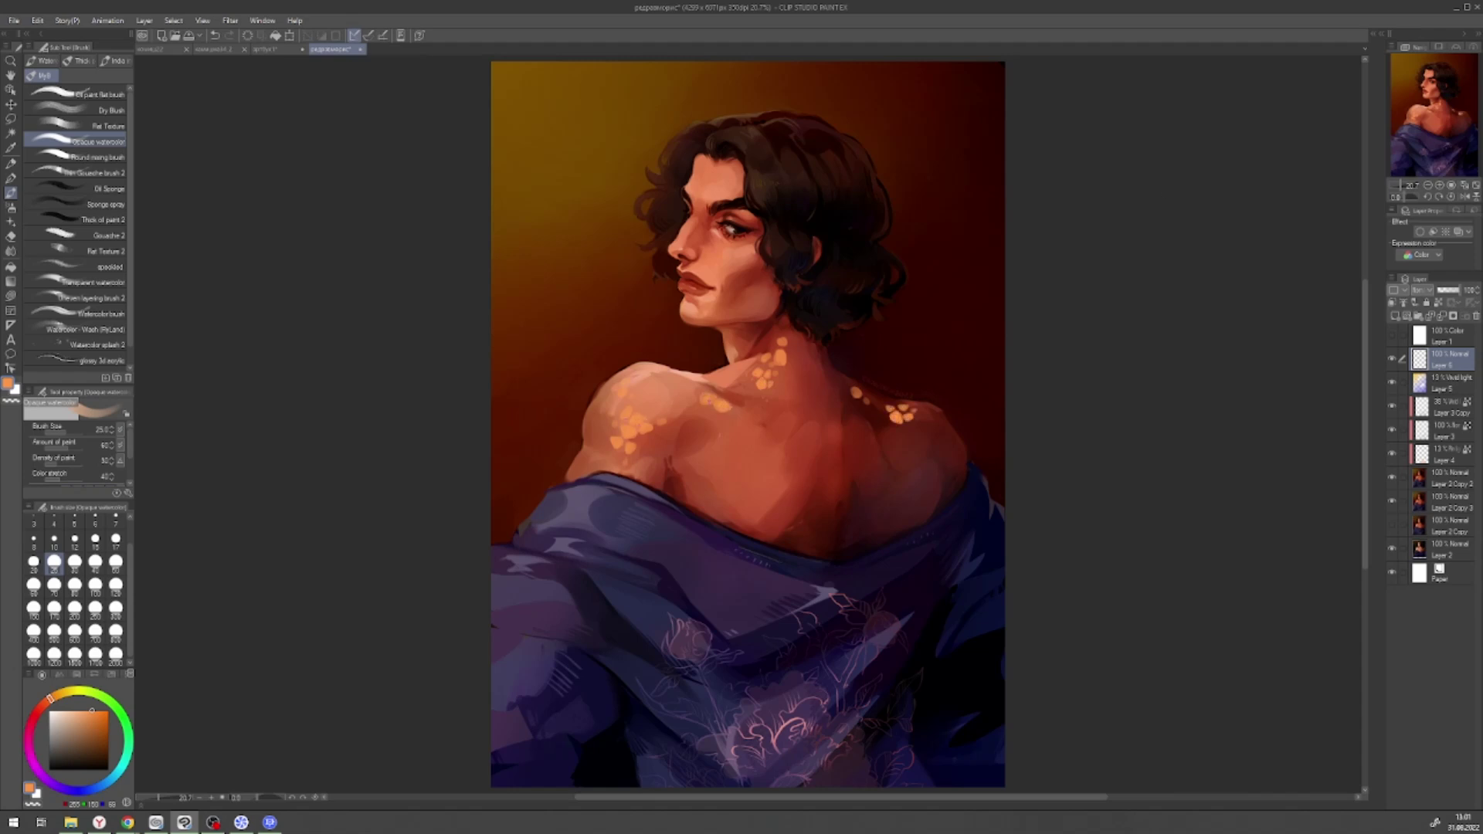
left_click_drag(707, 399, 715, 392)
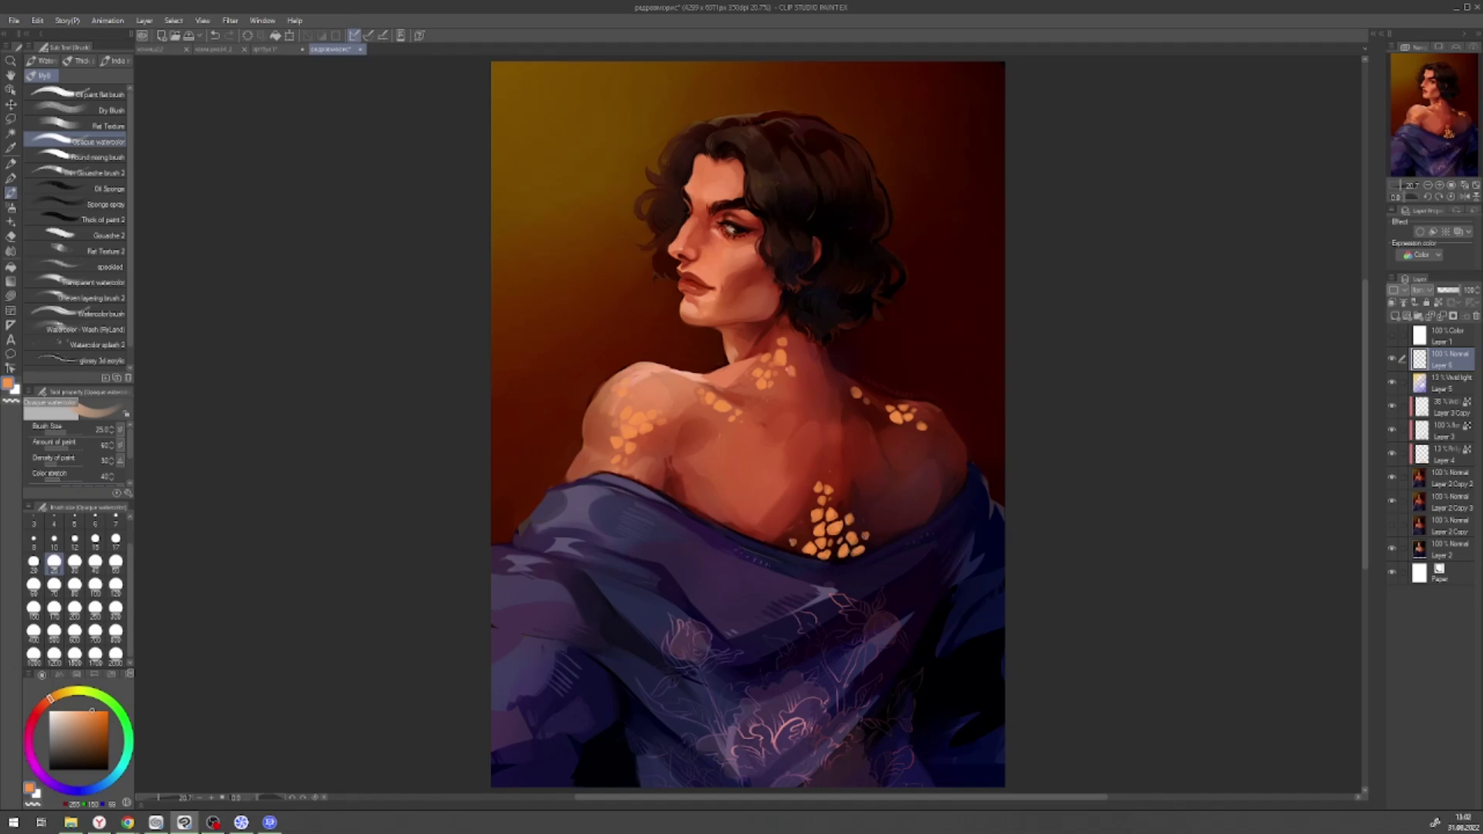
- Lock the scale layer's transparent pixels and shade the scales with a sampled dark red, using the Soft airbrush at size 300
left_click(1438, 302)
left_click(984, 362, "alt")
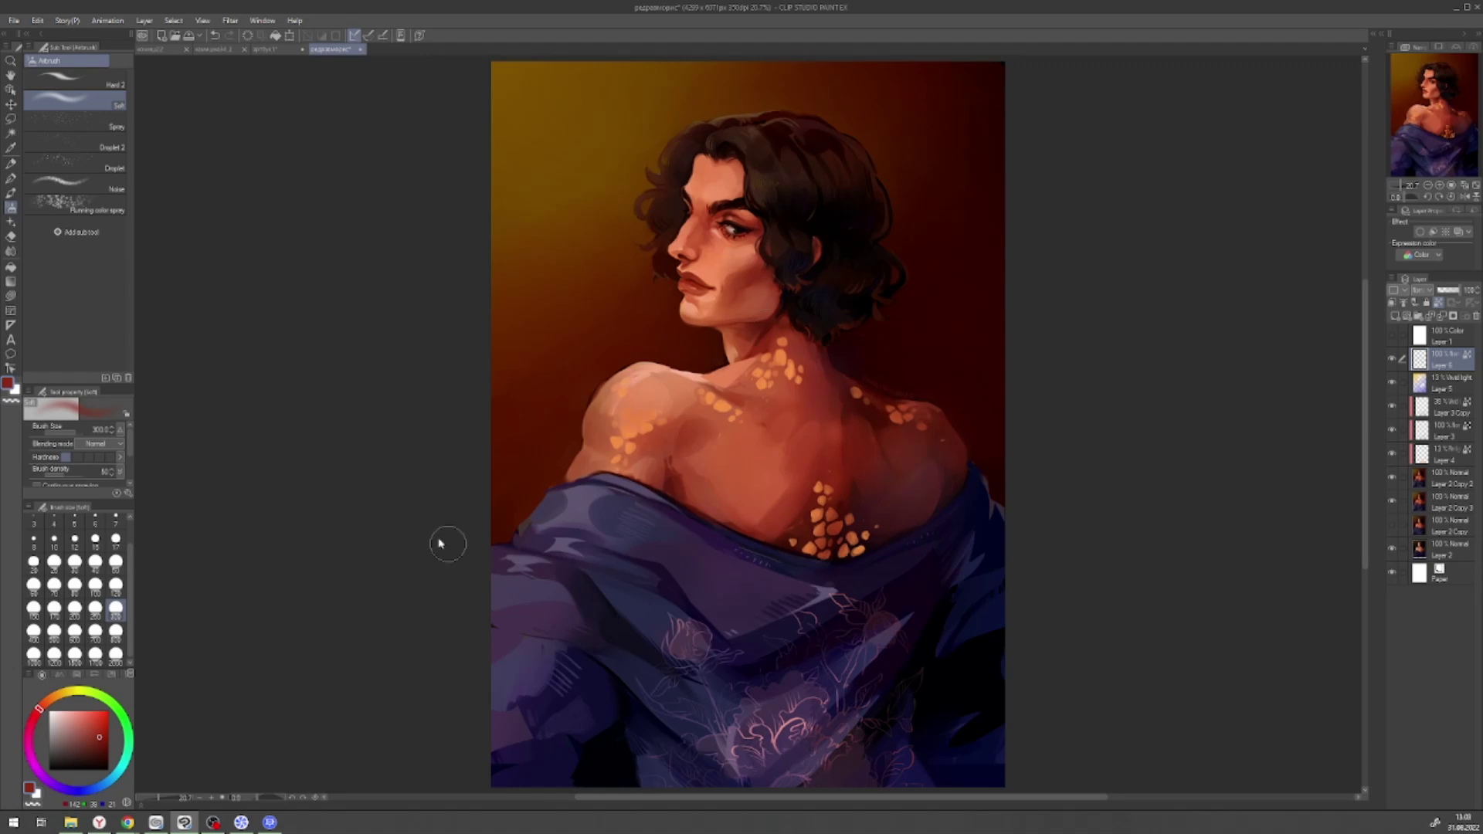
left_click(116, 562)
left_click(786, 363, "alt")
- Paint pale yellow and orange facets on the scales with the Artenus Hard pencil at size 50
key("p")
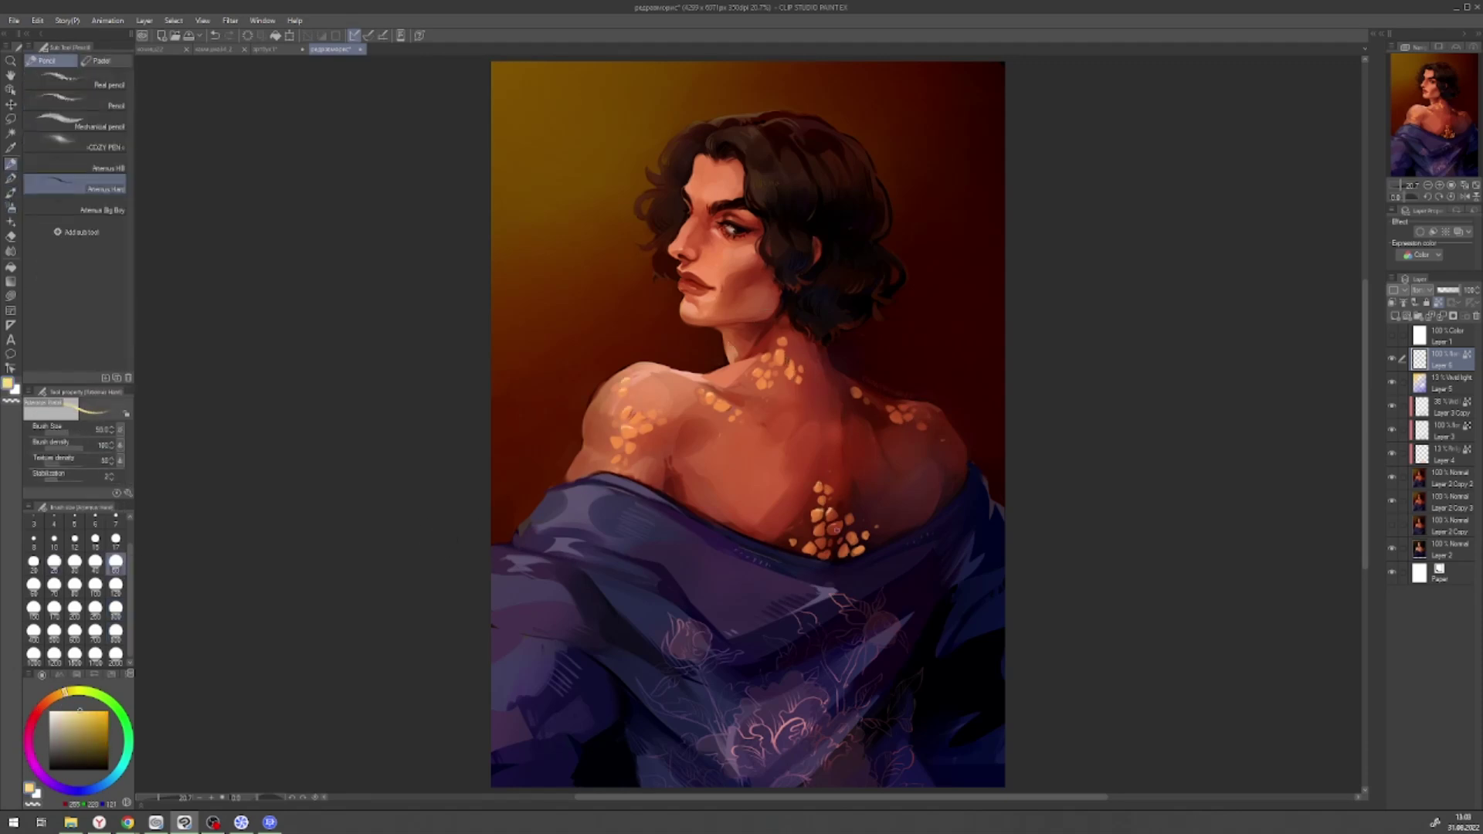
left_click(108, 711)
left_click_drag(64, 690, 49, 699)
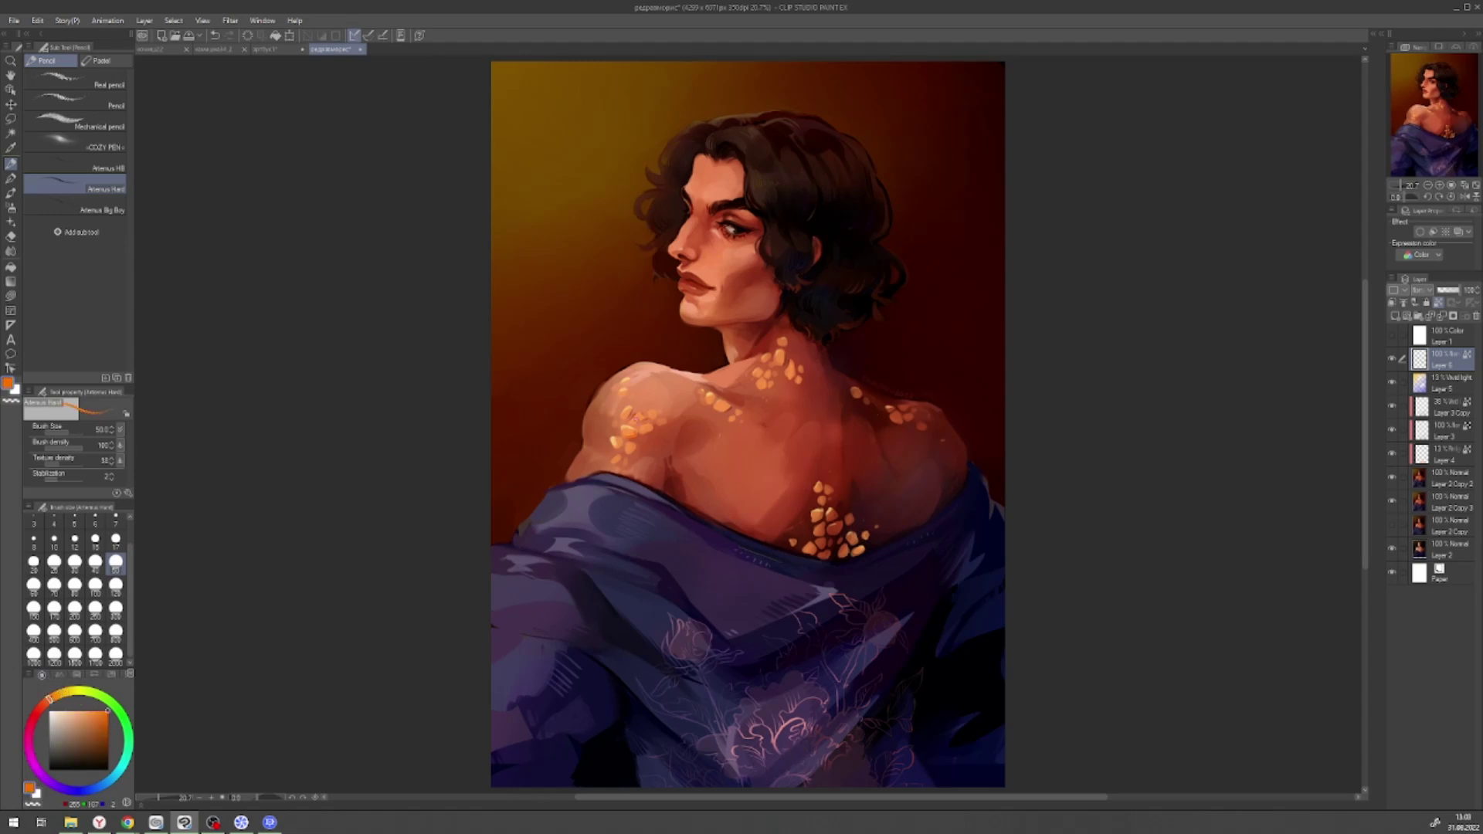
key("b")
key("p")
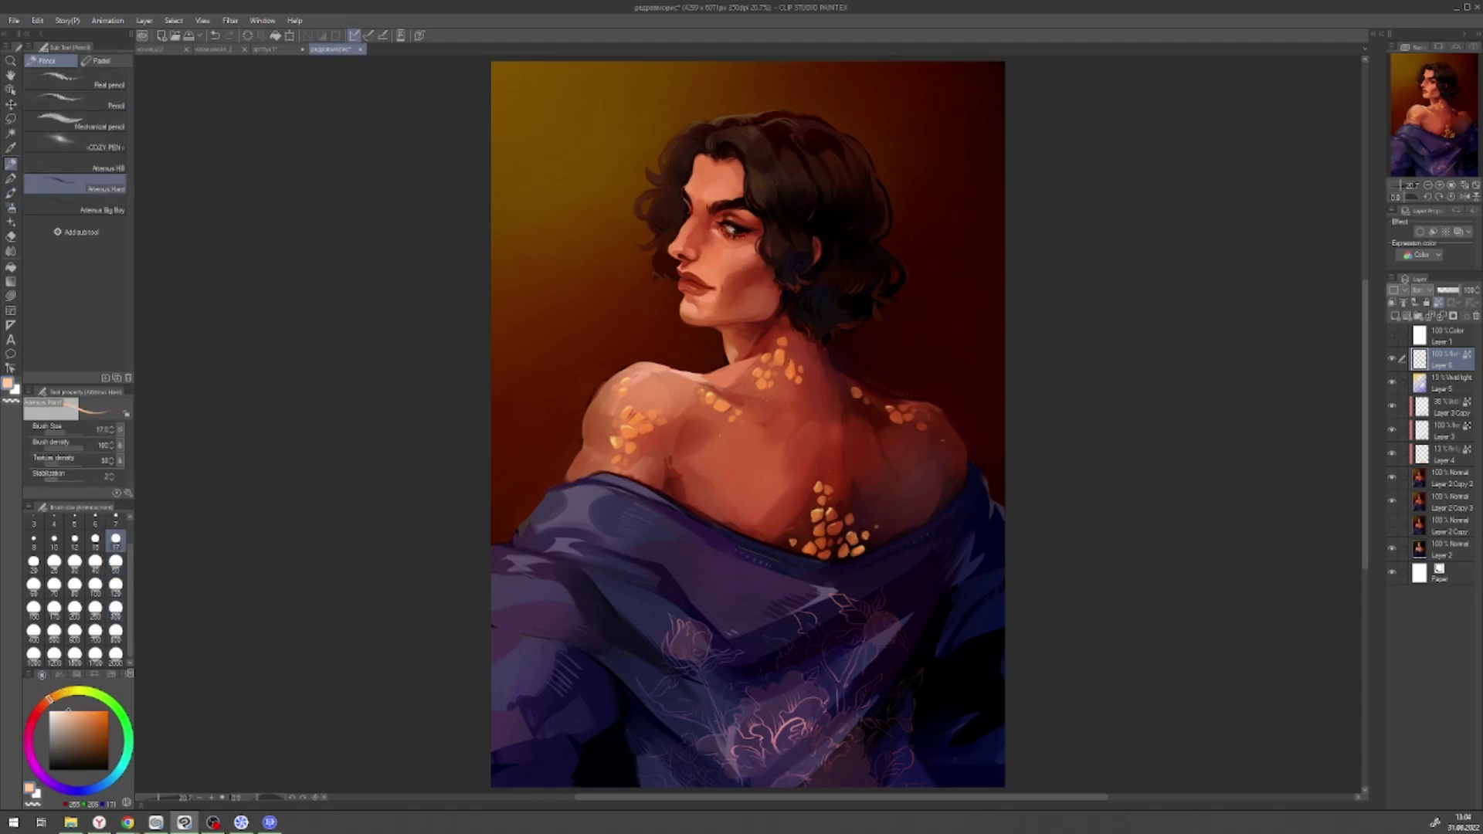
- Refine the scales on the lower back and neck with sampled orange and reddish tones, using the Artenus Hard pencil at sizes 17 and 50
key("ctrl+plus")
left_click(844, 561, "alt")
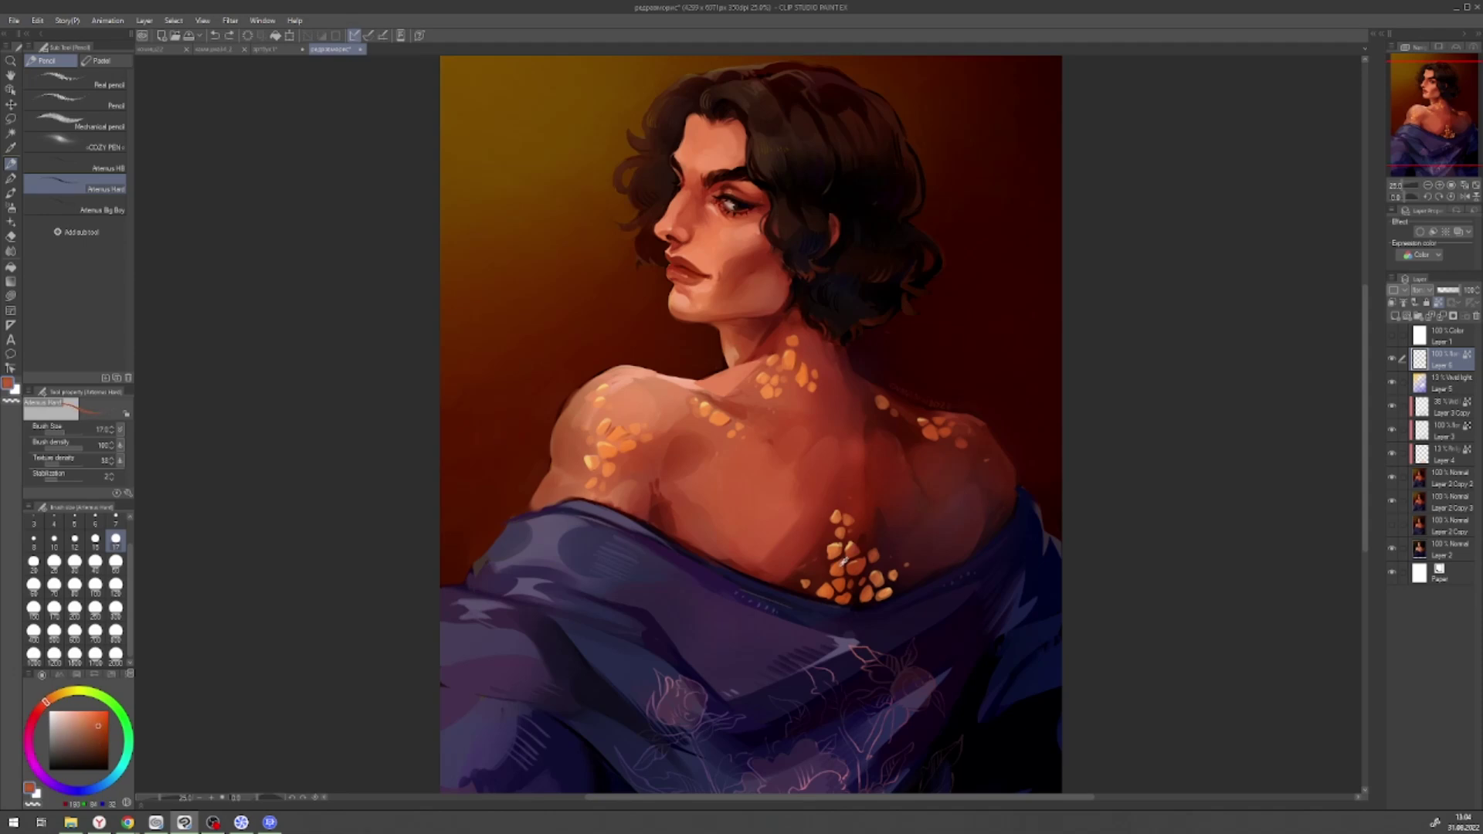
key("bracketright")
key("bracketright")
key("bracketright")
key("bracketright")
key("bracketright")
left_click(805, 376, "alt")
left_click(841, 564, "alt")
left_click(875, 538, "alt")
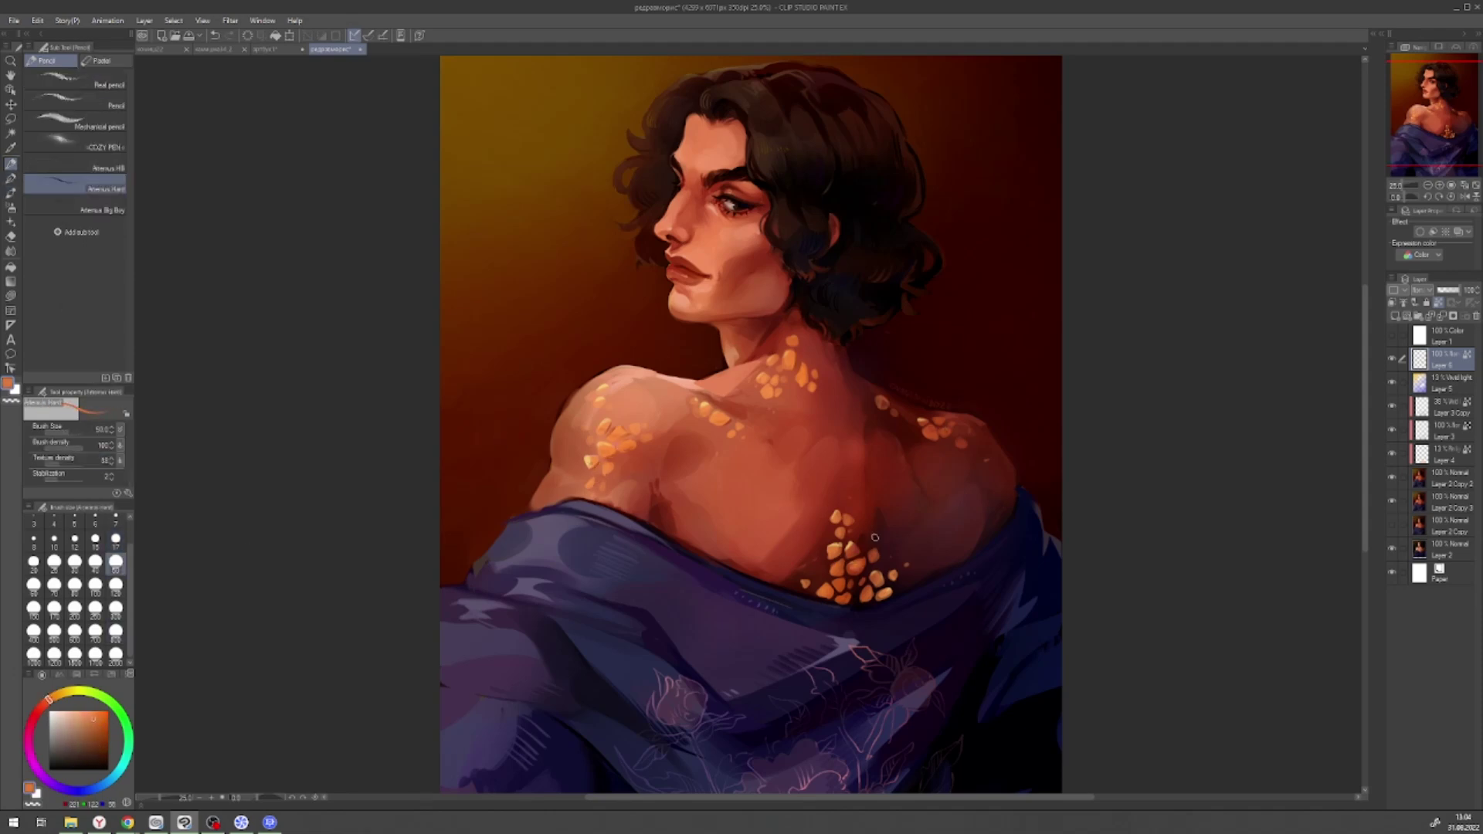
- Duplicate the scale layer twice with brighter blending modes for a glow, and soften the top copy with the Soft eraser at size 800
key("b")
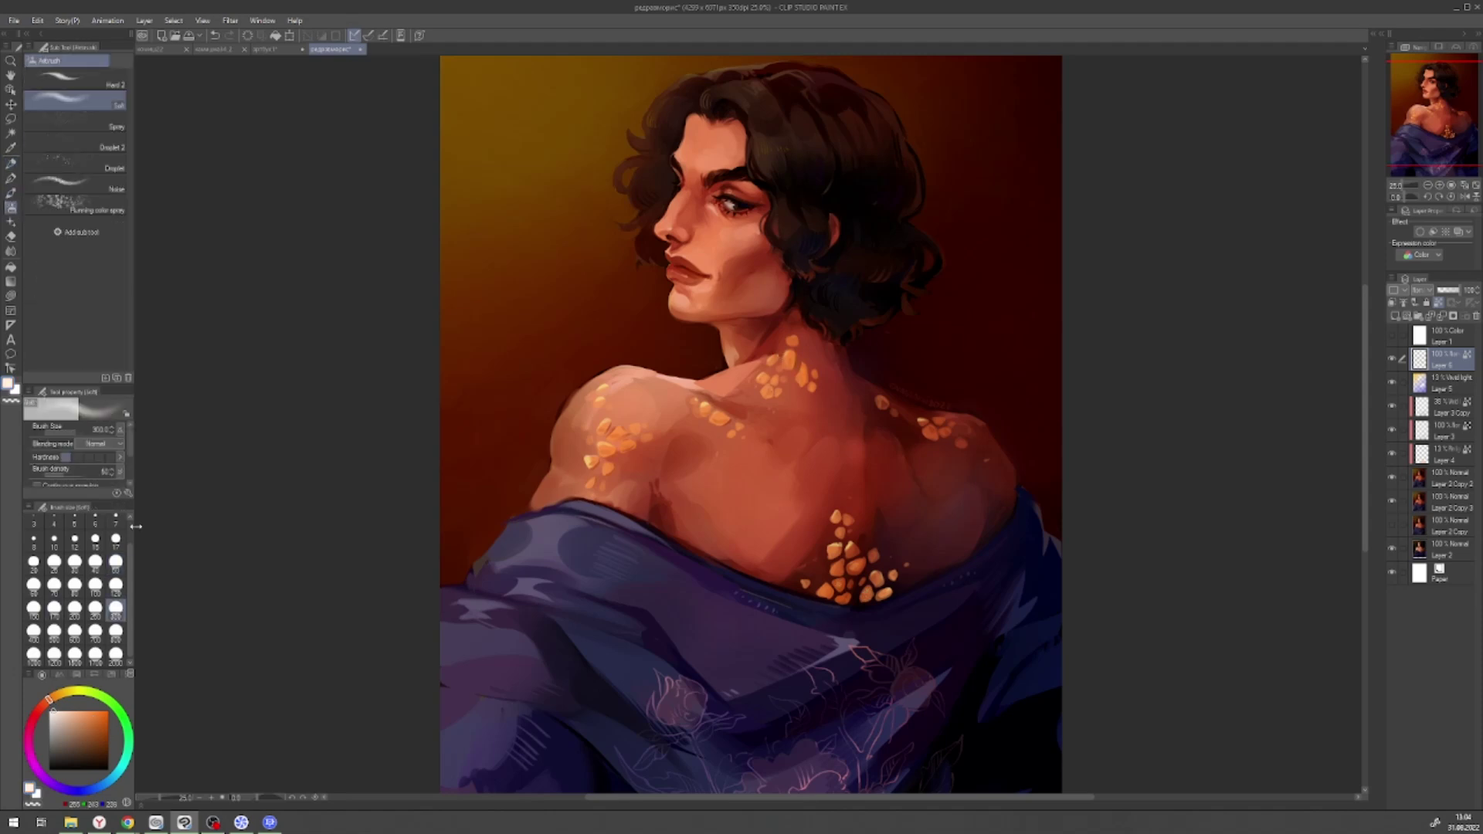
key("ctrl+c")
key("ctrl+v")
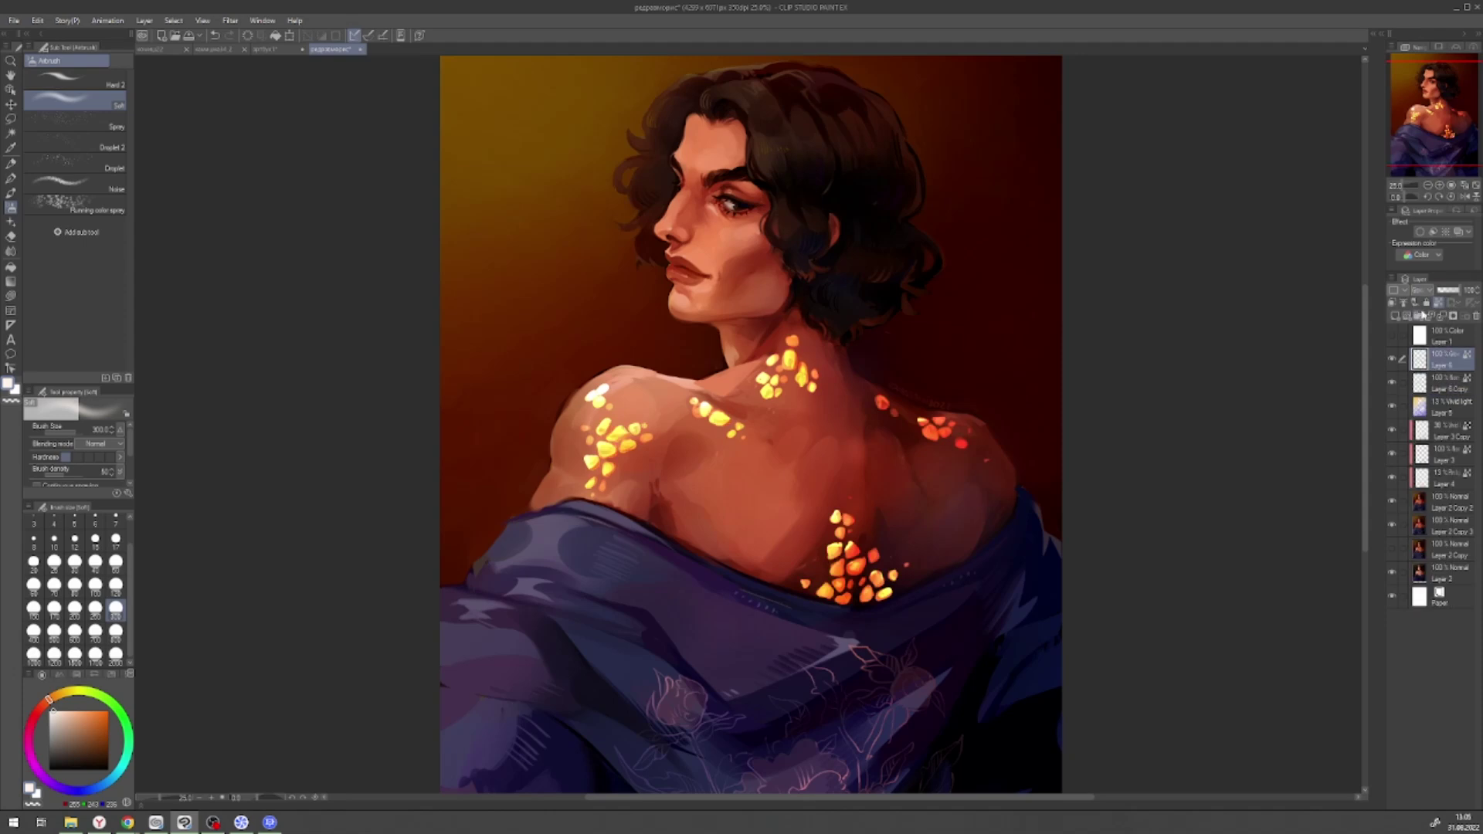
key("k")
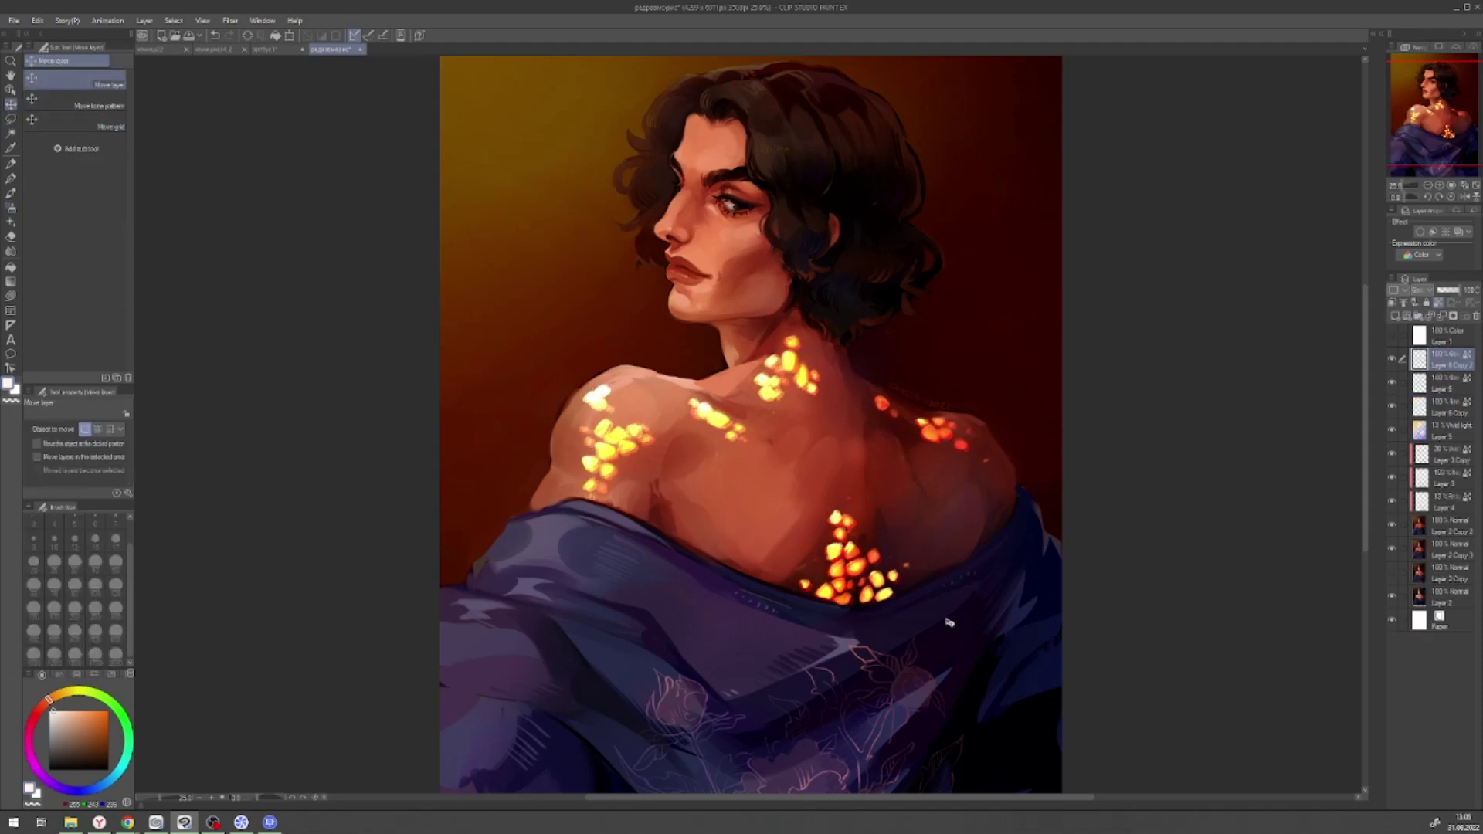
key("e")
key("ctrl+v")
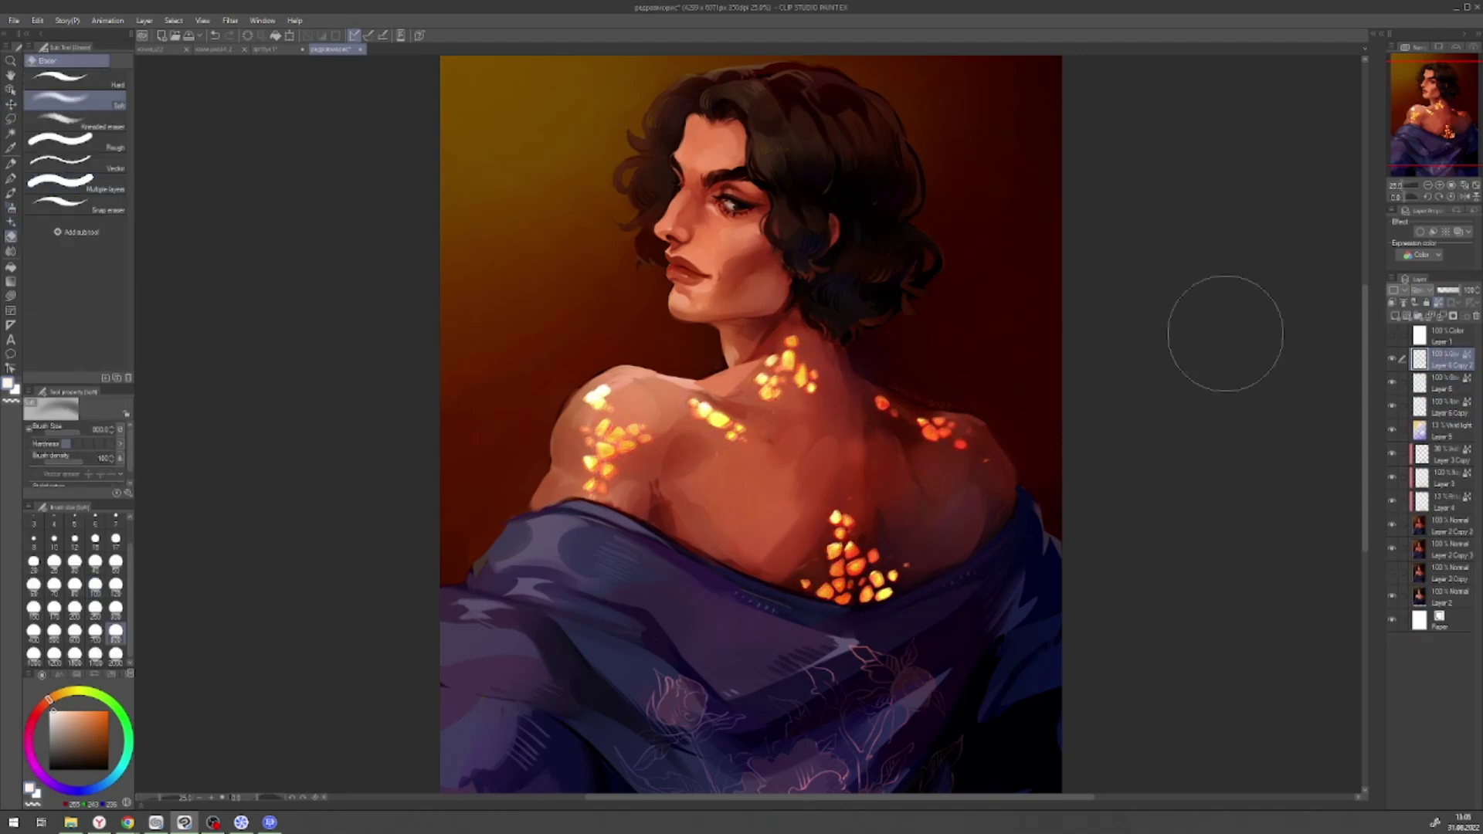
- Shift the hue of the top scale copy with a positive Hue/Saturation/Luminosity adjustment
left_click(37, 20)
left_click(270, 339)
left_click_drag(302, 412, 387, 415)
left_click(440, 395)
- Try a lower hue, higher saturation and lower luminosity on the scale layer beneath the top copy
left_click(37, 20)
left_click(270, 340)
left_click_drag(303, 412, 257, 412)
left_click_drag(303, 443, 341, 442)
left_click_drag(303, 473, 234, 474)
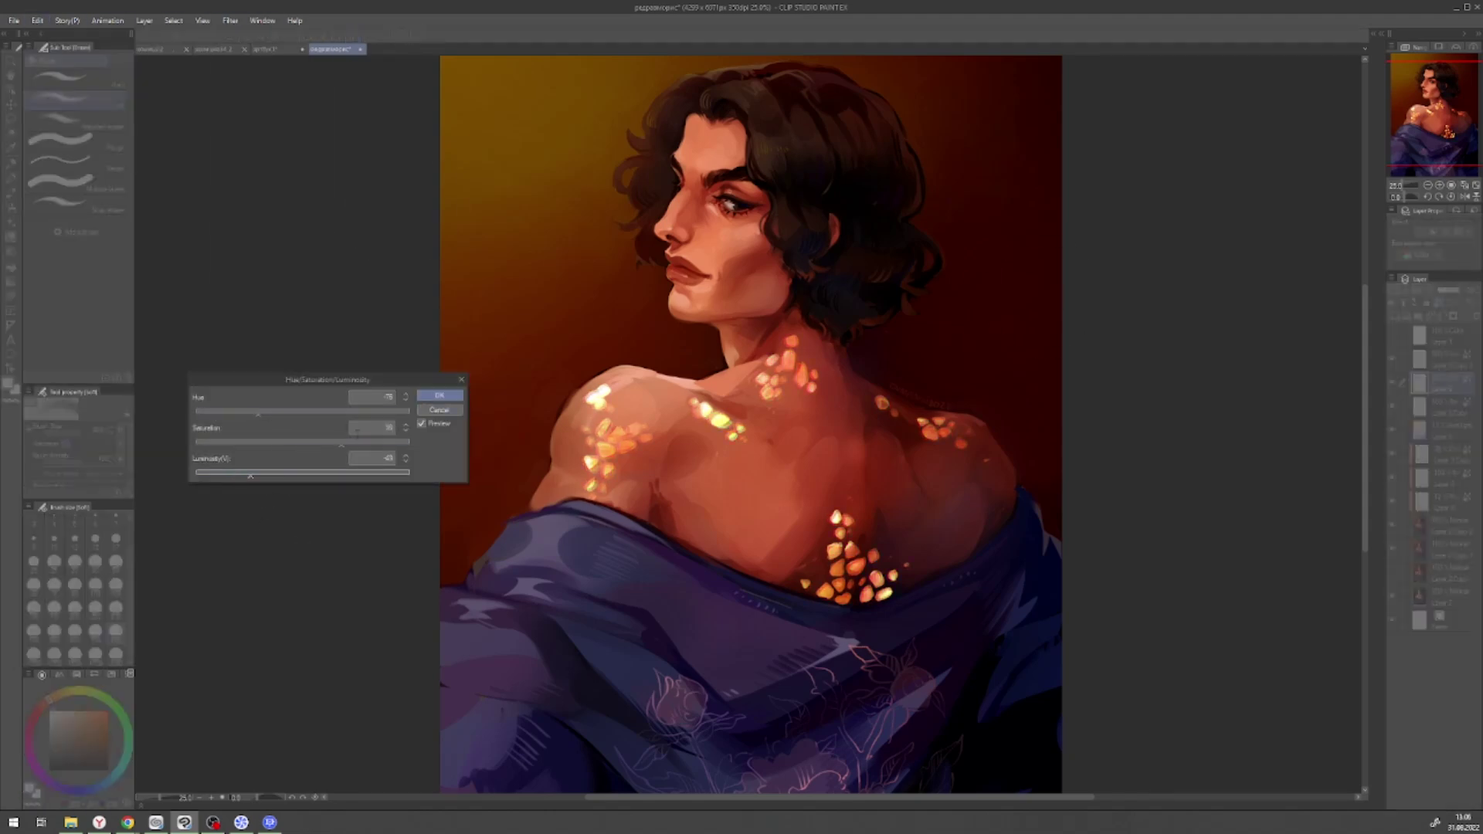
left_click(426, 409)
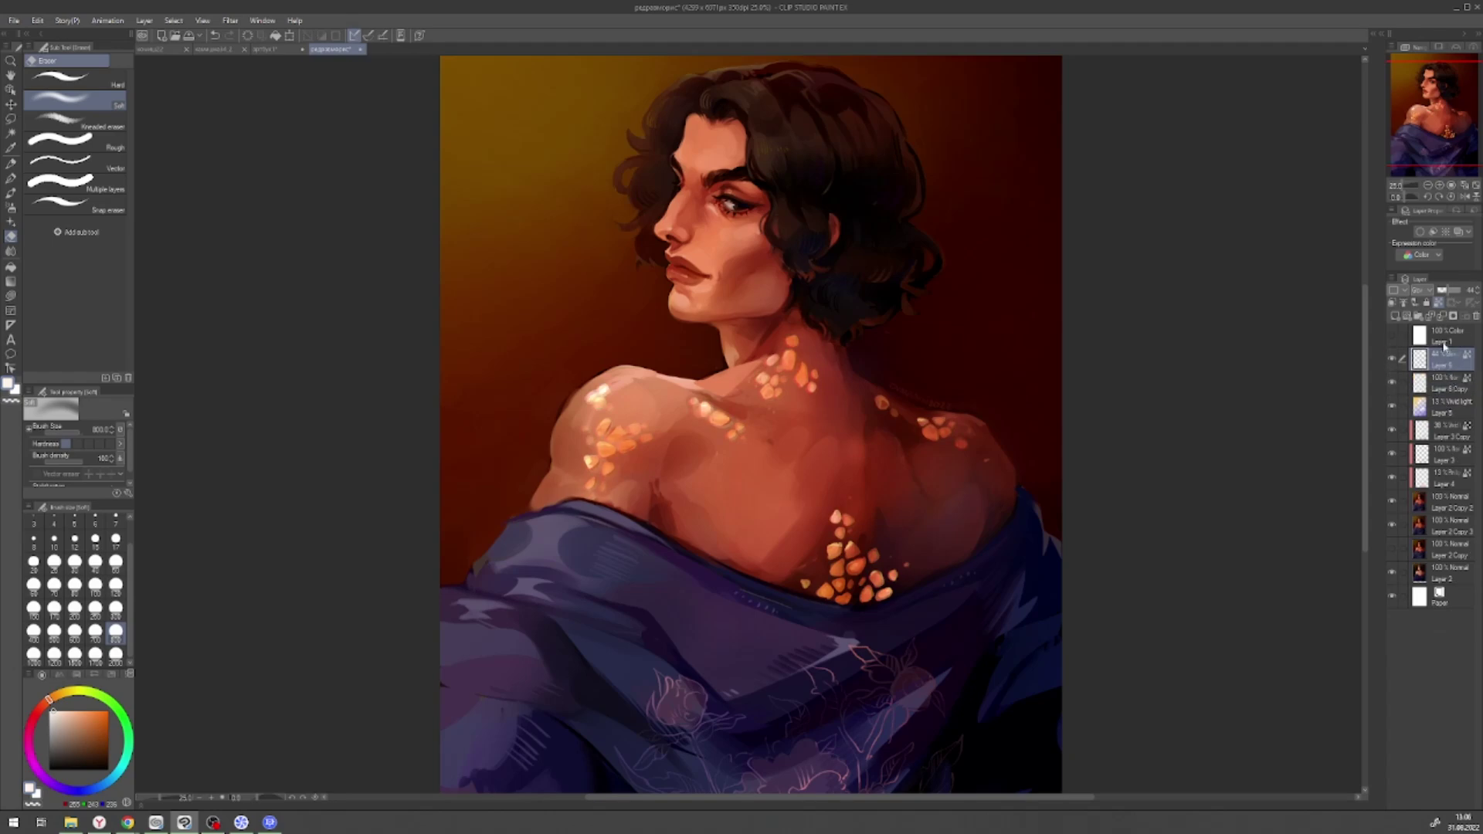
- Soften the scale highlights with the Soft eraser at size 120, checking the whole portrait mirrored
left_click(116, 585)
left_click(1427, 185)
left_click(1464, 198)
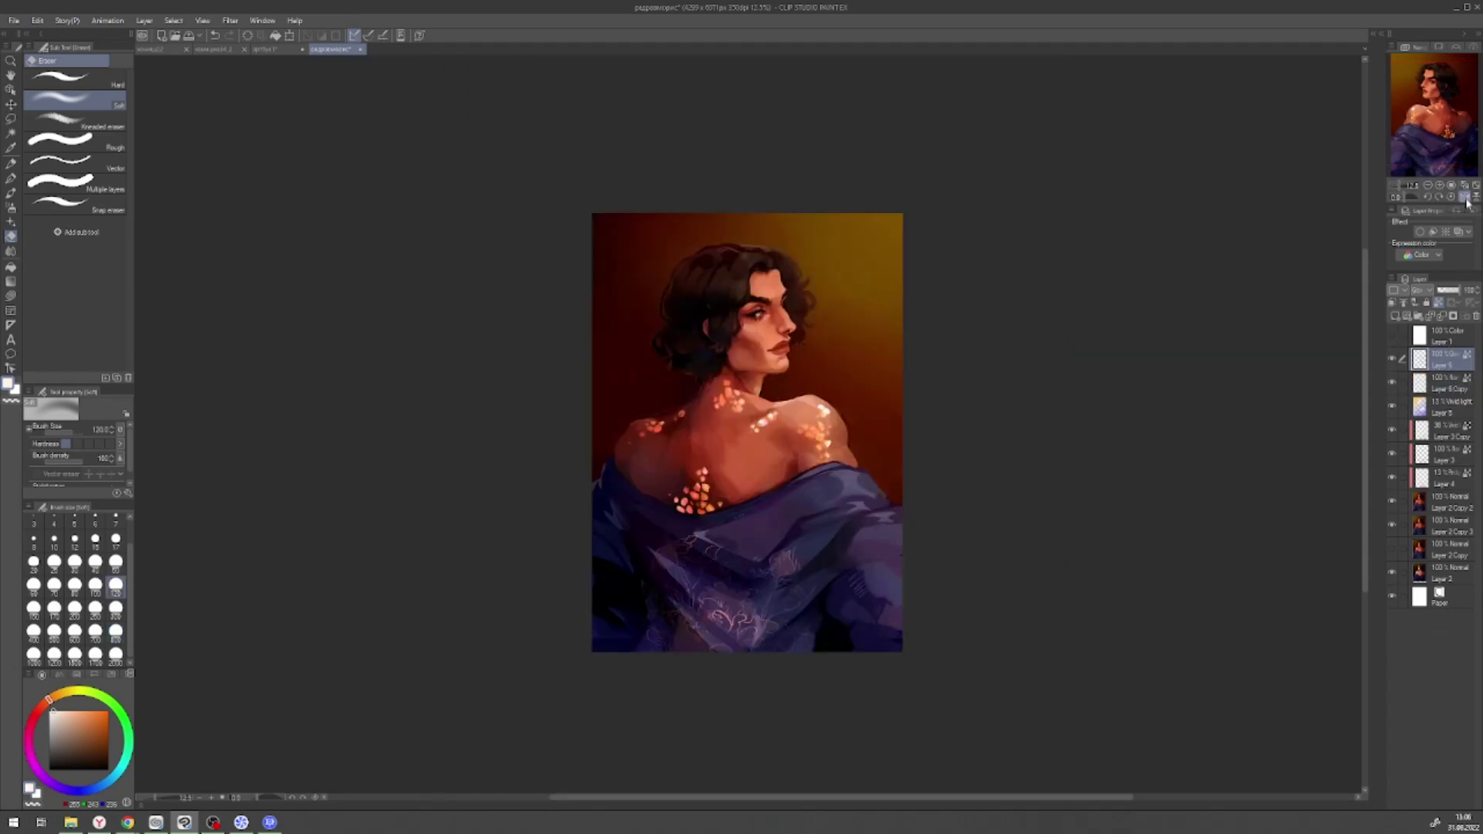
- On a new layer, airbrush sampled dark red shading around the scales with the Soft airbrush at size 300
left_click(1394, 316)
key("x")
key("b")
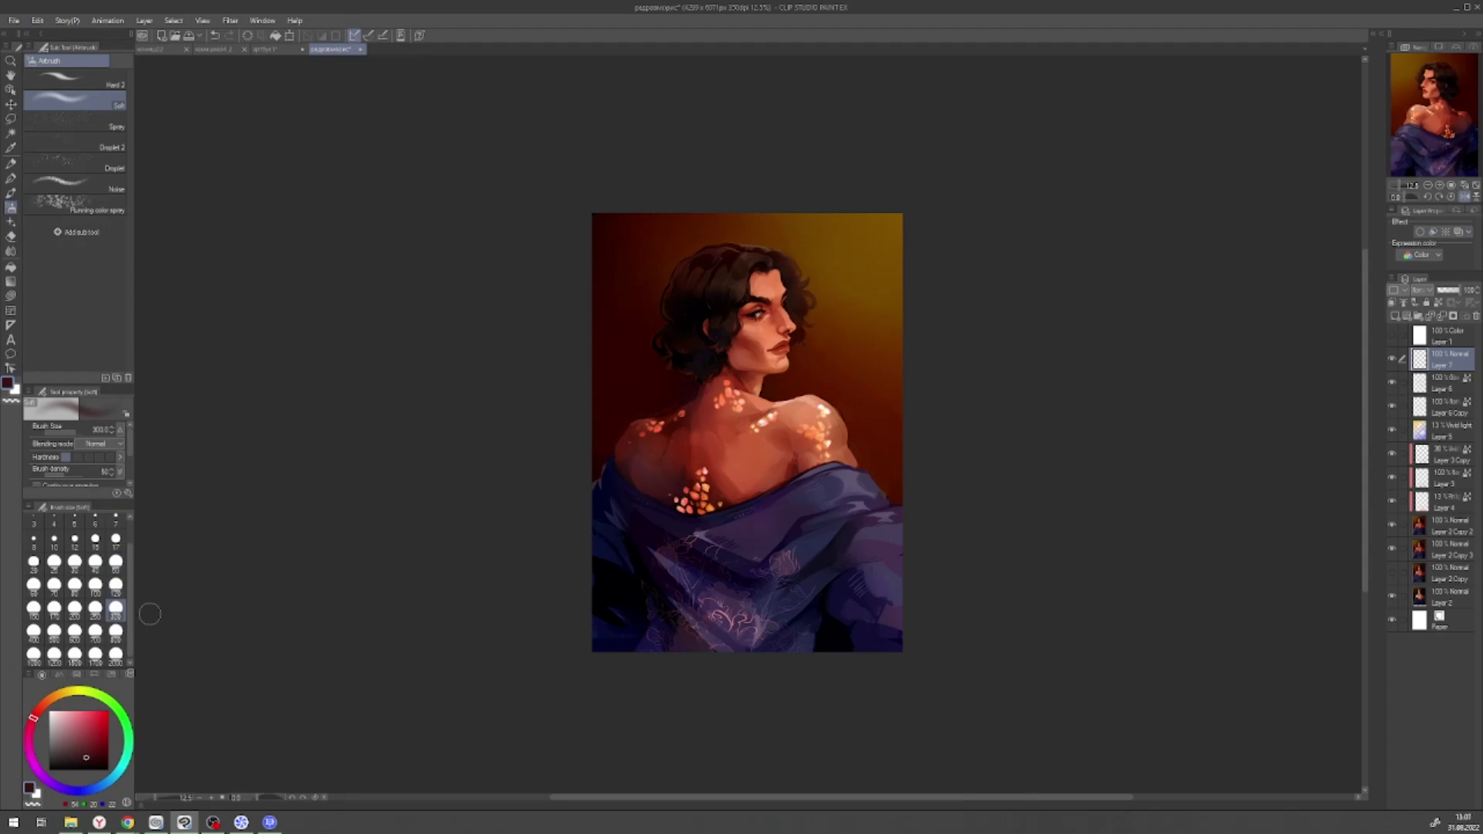
left_click(695, 500, "alt")
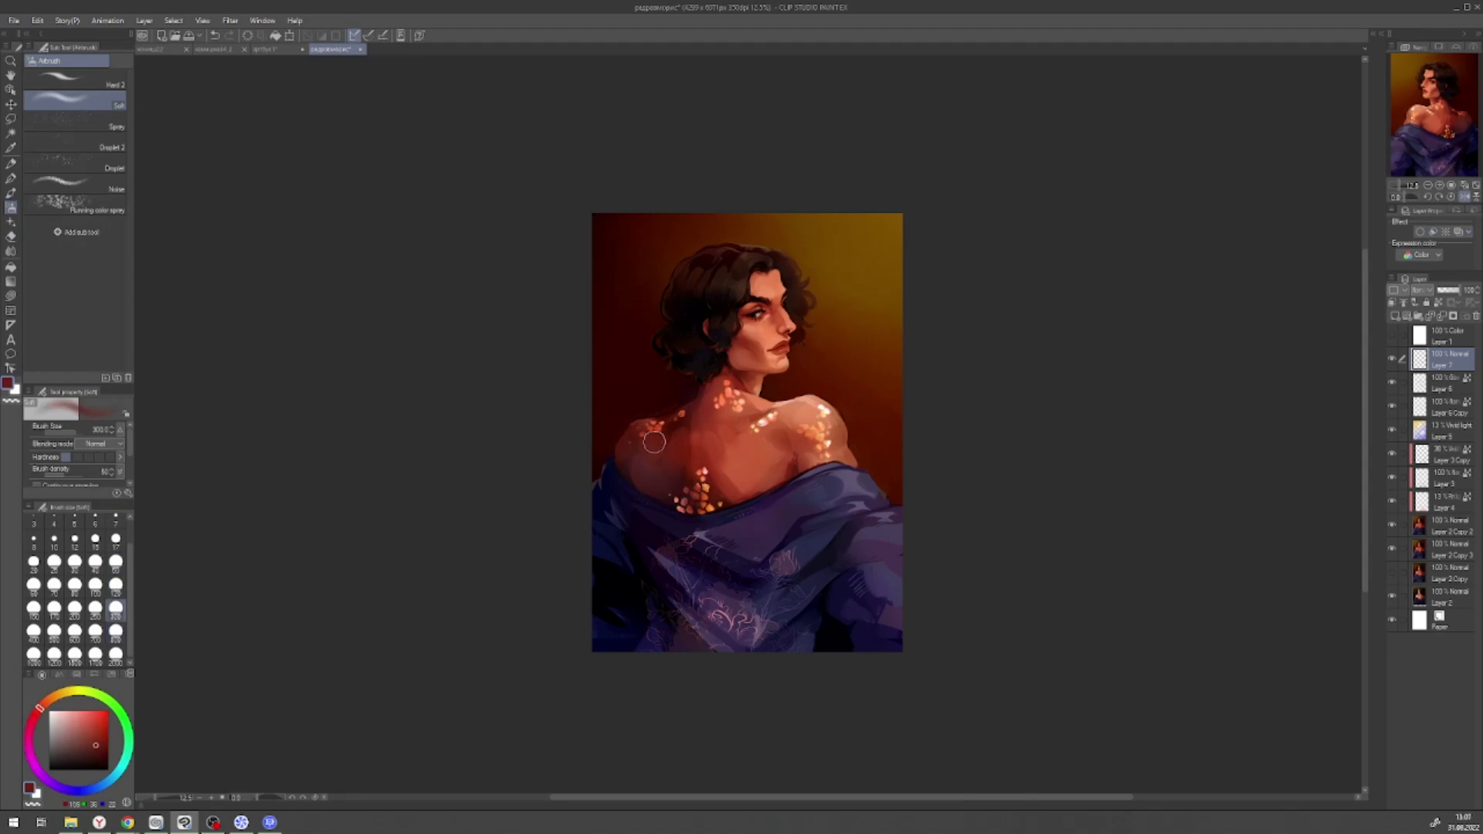
left_click(739, 529, "alt")
- Flip the canvas back and airbrush small sampled reddish spots around the lower back scales and onto the garment's edge
key("h")
left_click(771, 383, "alt")
left_click(771, 384, "alt")
scroll(514, 552, "up", 1)
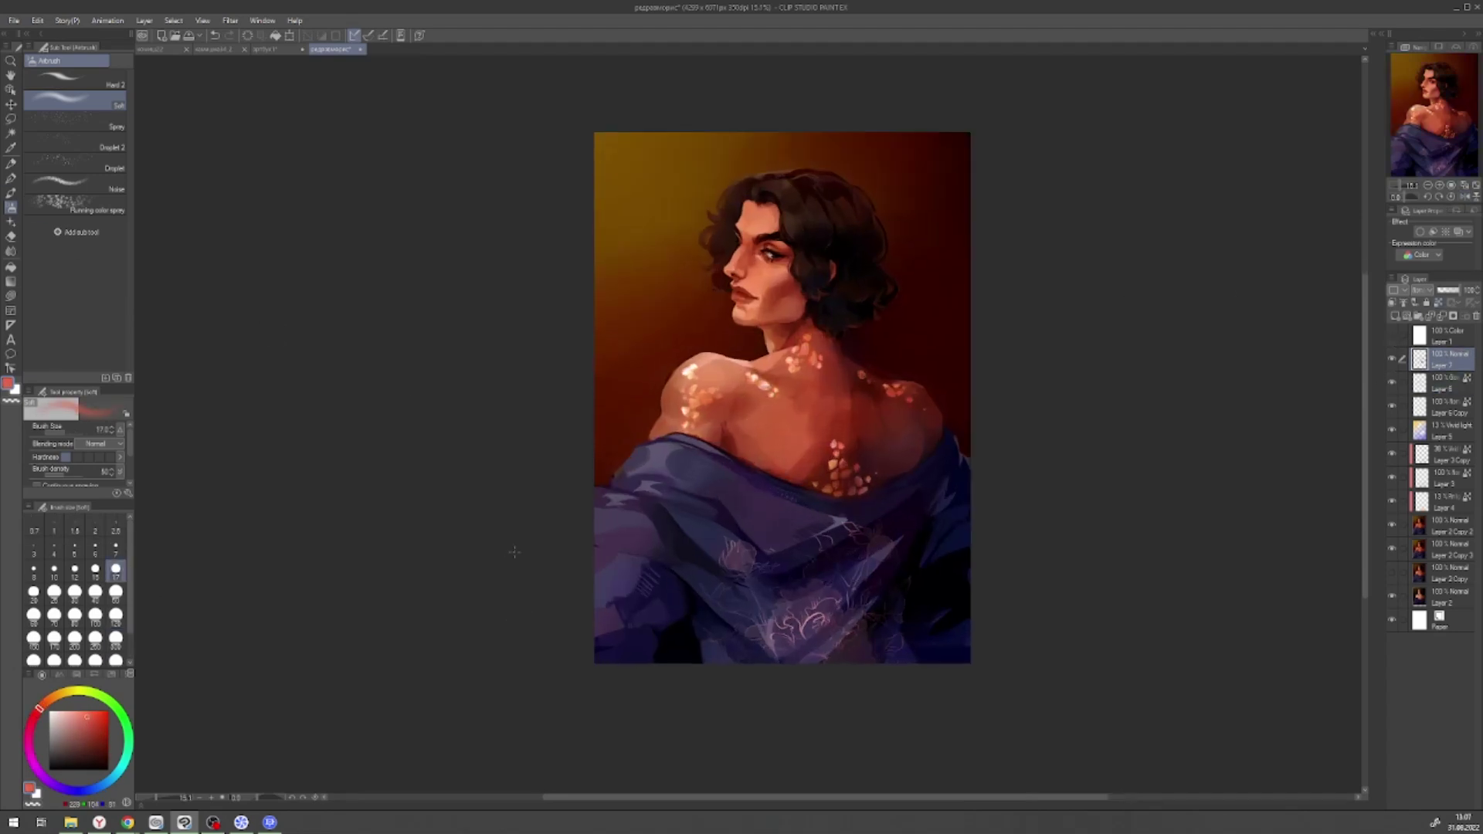
key("bracketright")
key("bracketright")
key("bracketright")
key("bracketright")
key("bracketright")
- On the main painting layer, paint a light grayish-purple cloth rim along the neckline at the near shoulder with the oil paint flat brush at size 50
left_click(877, 506, "ctrl+shift")
key("b")
scroll(877, 506, "up", 3)
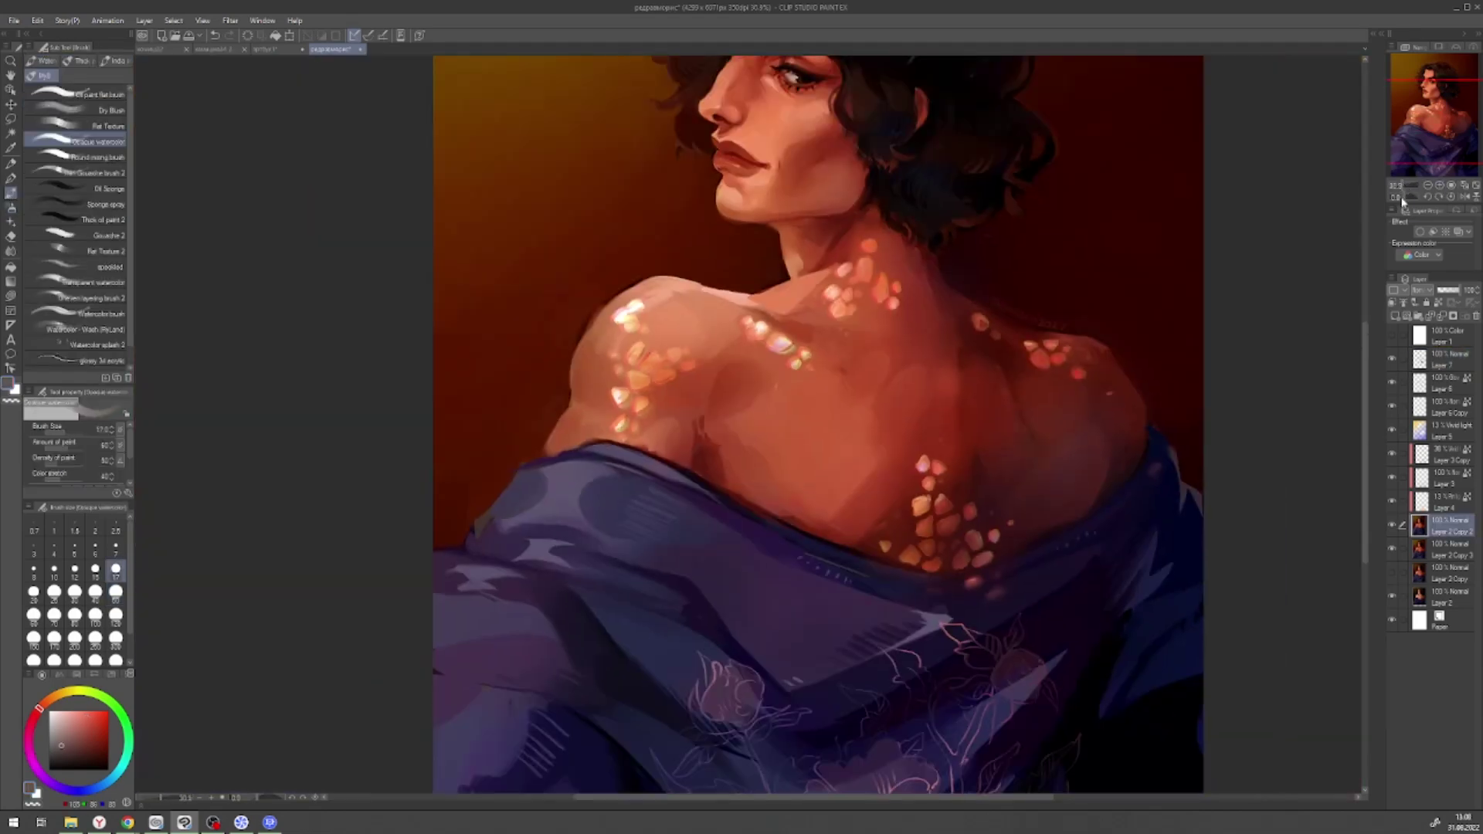
key("minus")
key("minus")
key("minus")
key("minus")
key("minus")
key("minus")
left_click(101, 94)
left_click_drag(788, 519, 768, 595)
left_click(775, 564, "alt")
mouse_move(811, 470)
left_mouse_down()
mouse_move(800, 520)
mouse_move(776, 556)
left_mouse_up()
left_click_drag(795, 506, 780, 580)
left_click_drag(830, 444, 780, 533)
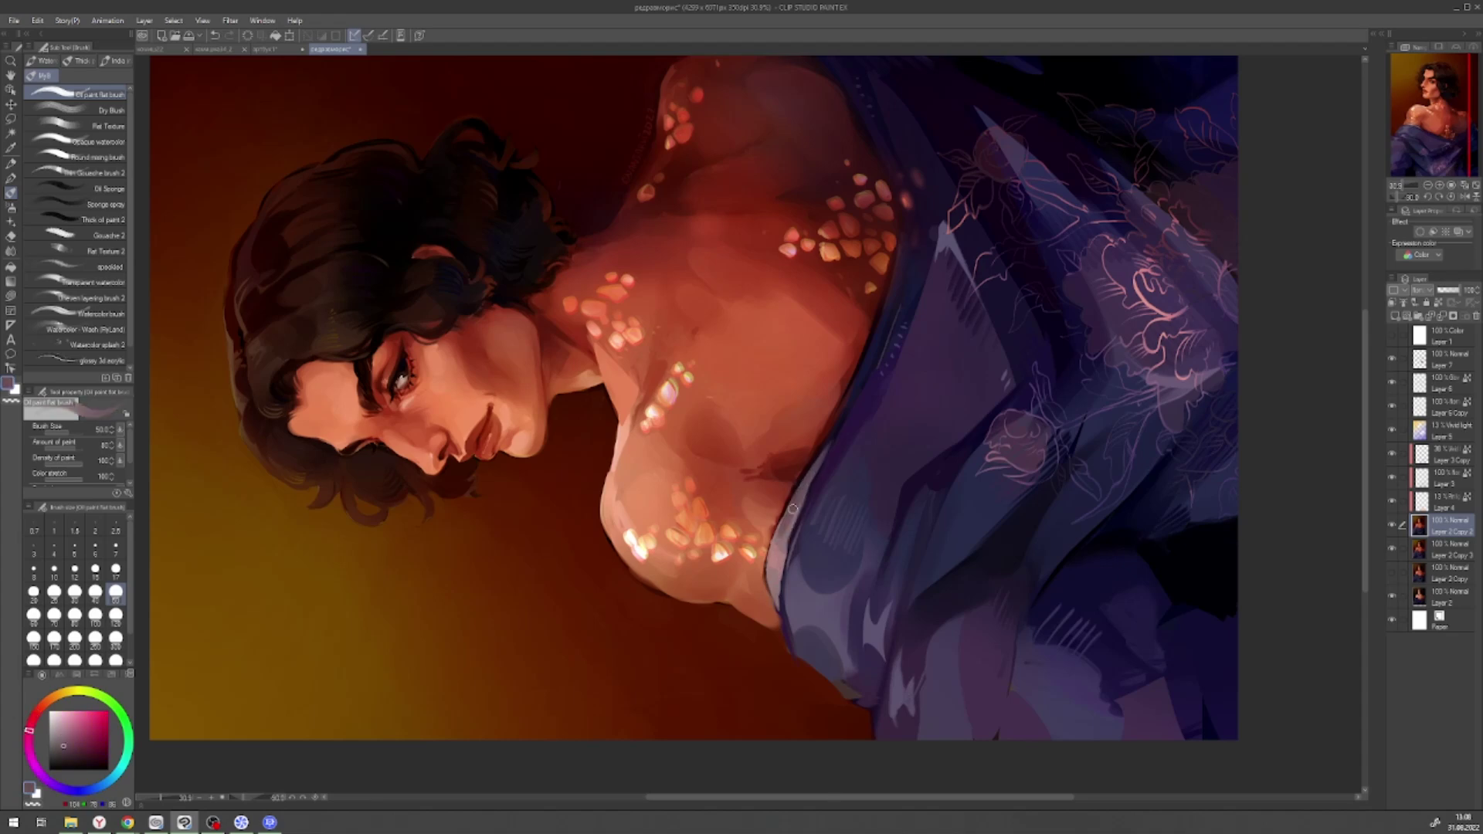
- Touch up the garment's edge and the dark background beside the far shoulder with sampled colors, using the oil paint flat brush at size 50
left_click(830, 446, "alt")
key("asciicircum")
key("asciicircum")
key("asciicircum")
key("asciicircum")
key("asciicircum")
key("asciicircum")
left_click(1058, 533, "alt")
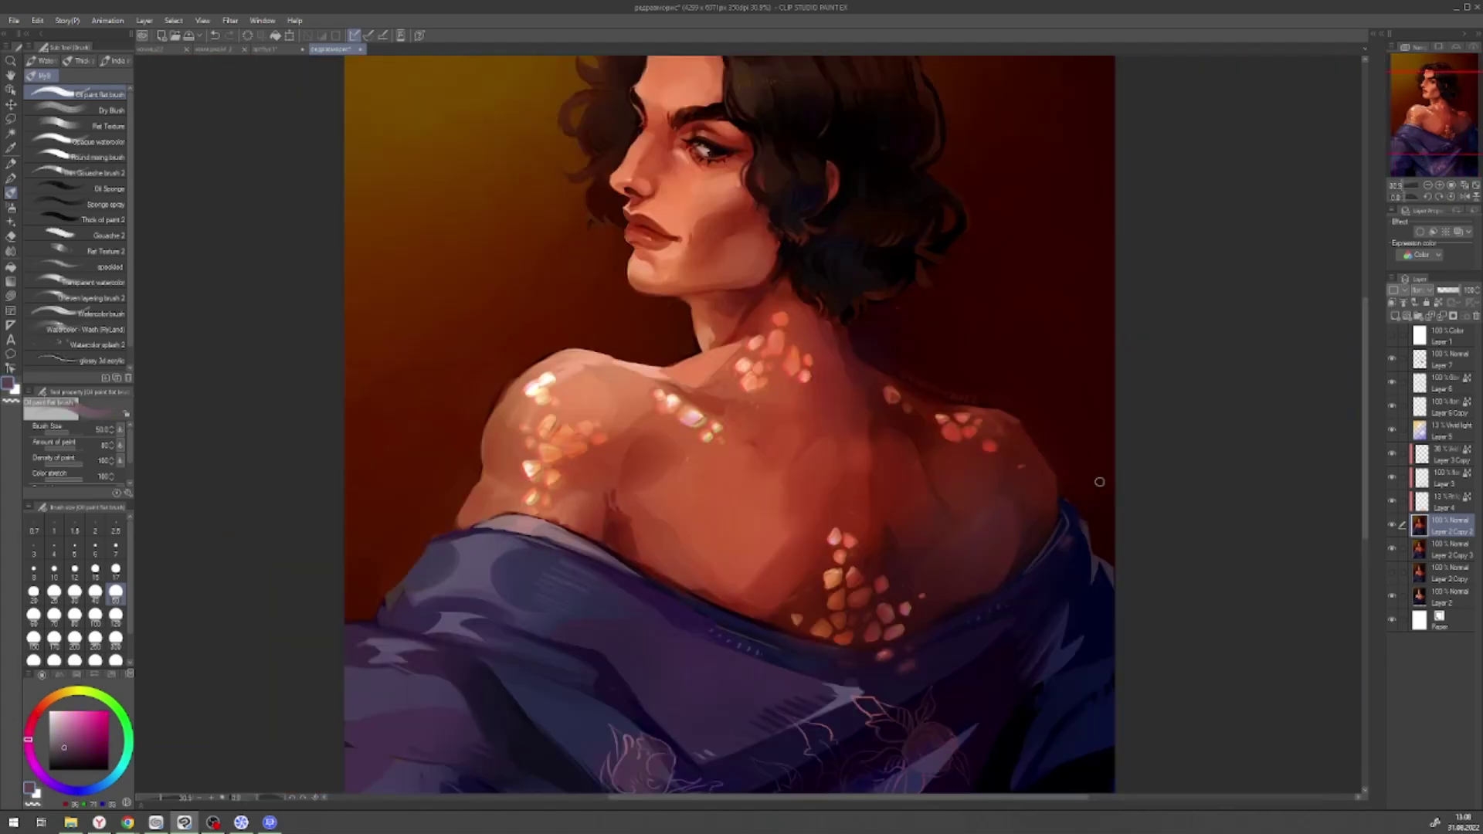
left_click(640, 576, "alt")
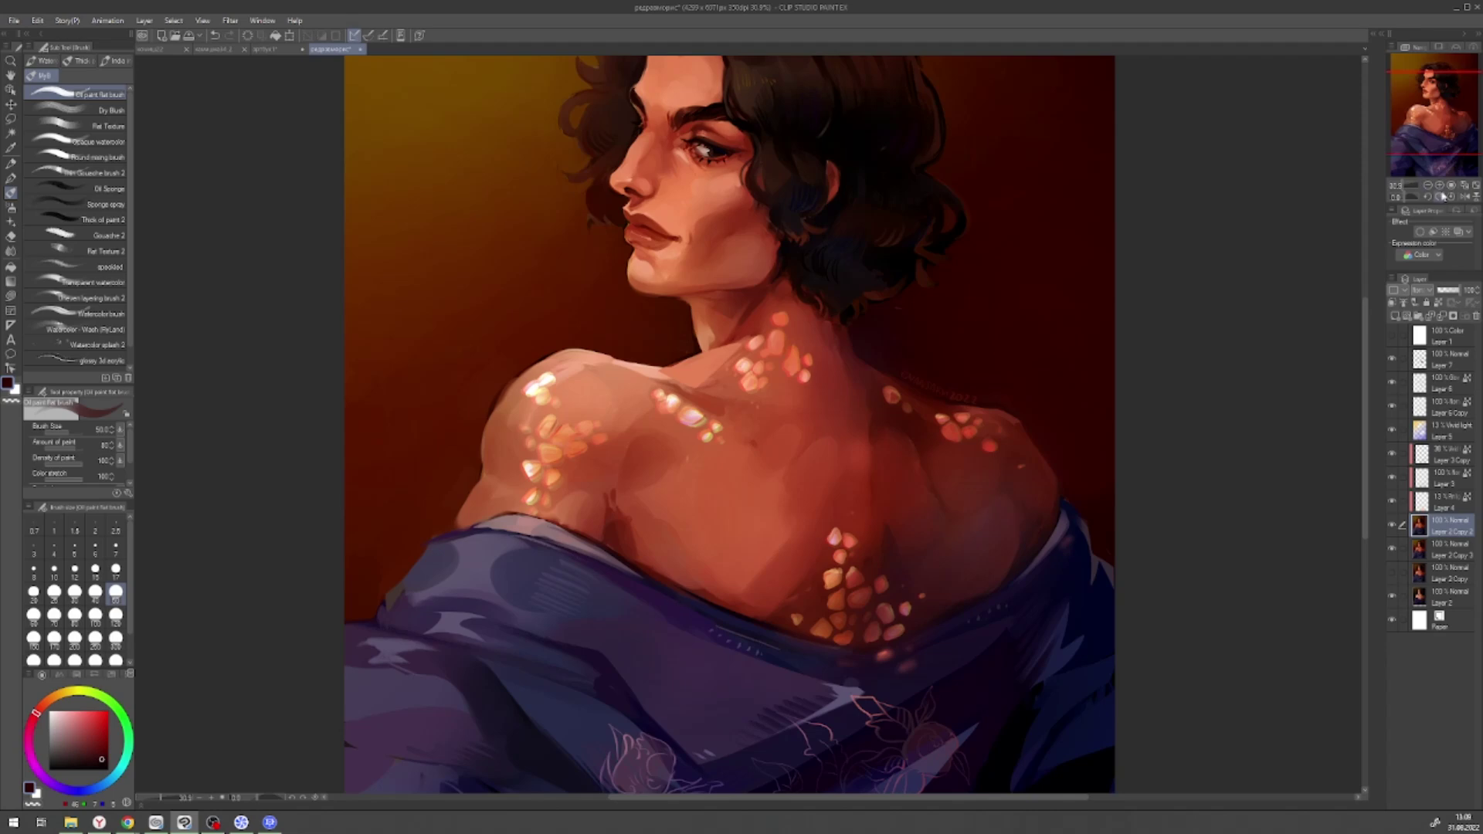
- Paint broad tonal strokes over the garment's folds in sampled blues with the Flat Texture brush, raising its size from 120 to 300
scroll(1442, 196, "down", 3)
left_click(843, 516, "alt")
left_click(77, 125)
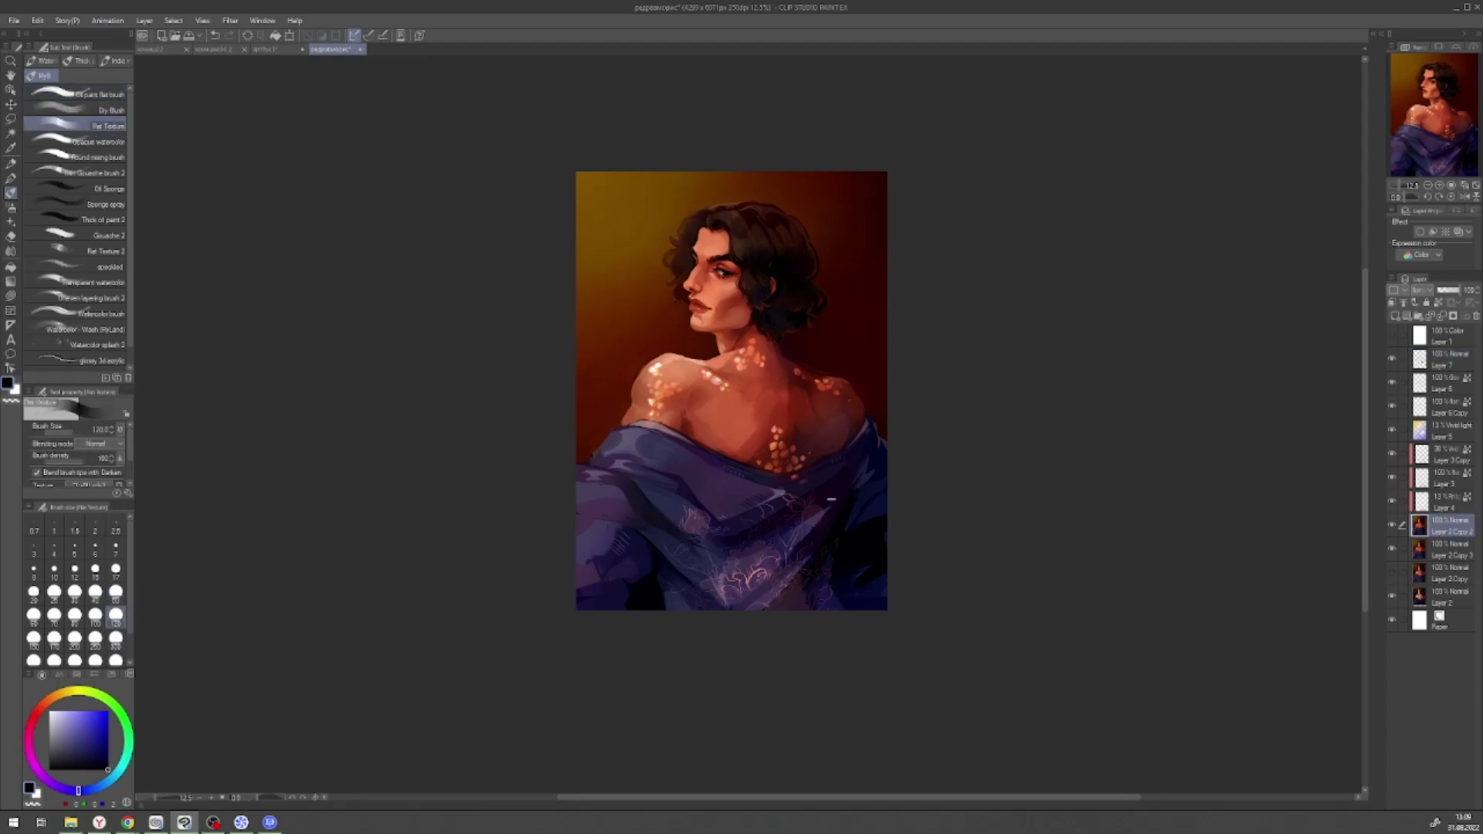
left_click(822, 519, "alt")
key("bracketright")
key("bracketright")
key("bracketright")
key("bracketright")
key("bracketright")
left_click(684, 509, "alt")
left_click(626, 540, "alt")
left_click(523, 533, "alt")
left_click_drag(695, 541, 806, 477)
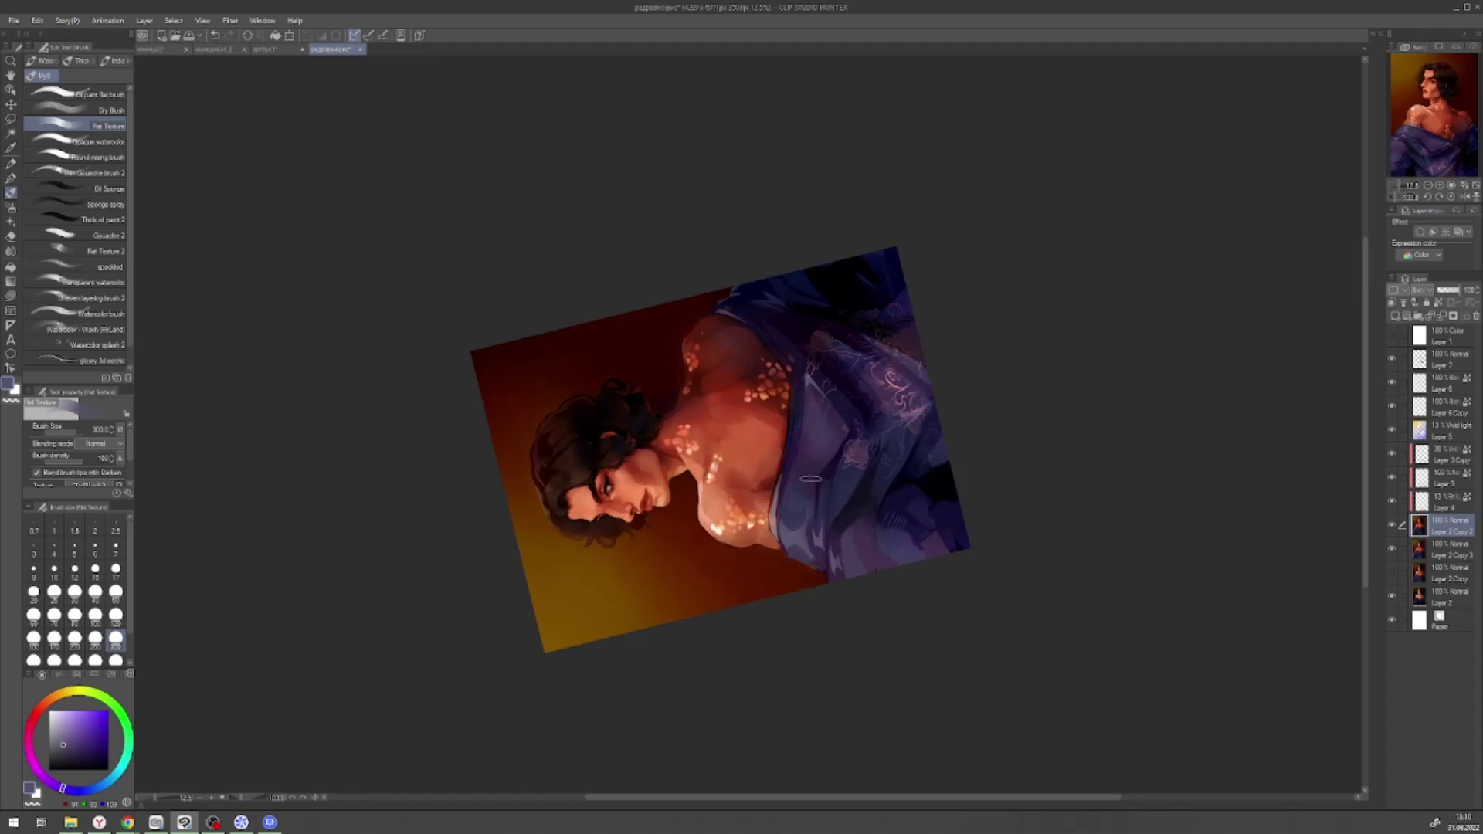
- Lasso angular fold shapes on the back of the garment, brush bluish tones inside them with Flat Texture, and clear the selection
key("m")
left_click_drag(806, 376, 842, 483)
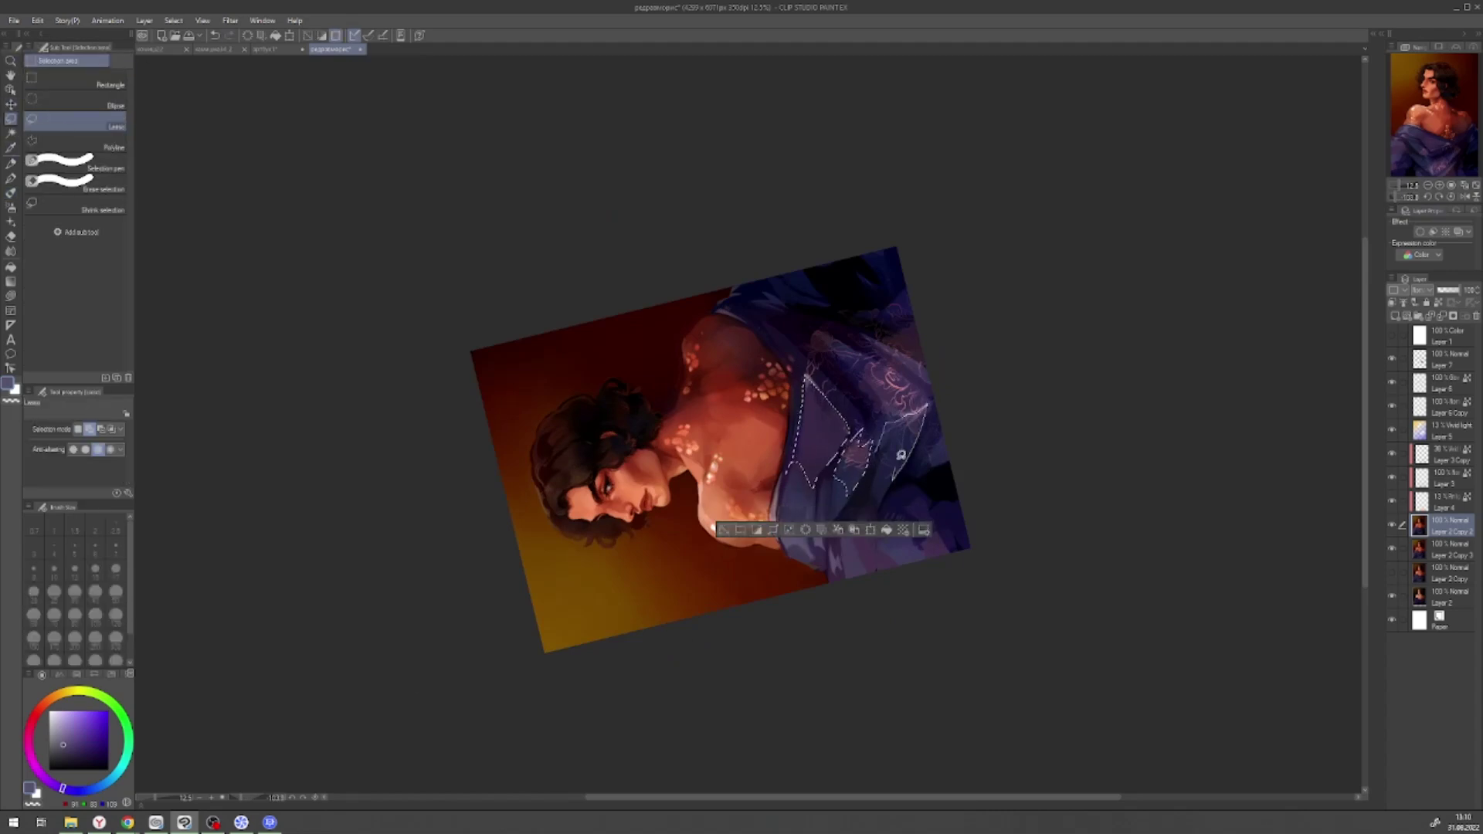
key("b")
key("ctrl+d")
- Raise Layer 3 Copy to 100% opacity, recolor its floral lines with a gradient, soften them with the Kneaded eraser, and reduce opacity to about 48%
left_click(1444, 455)
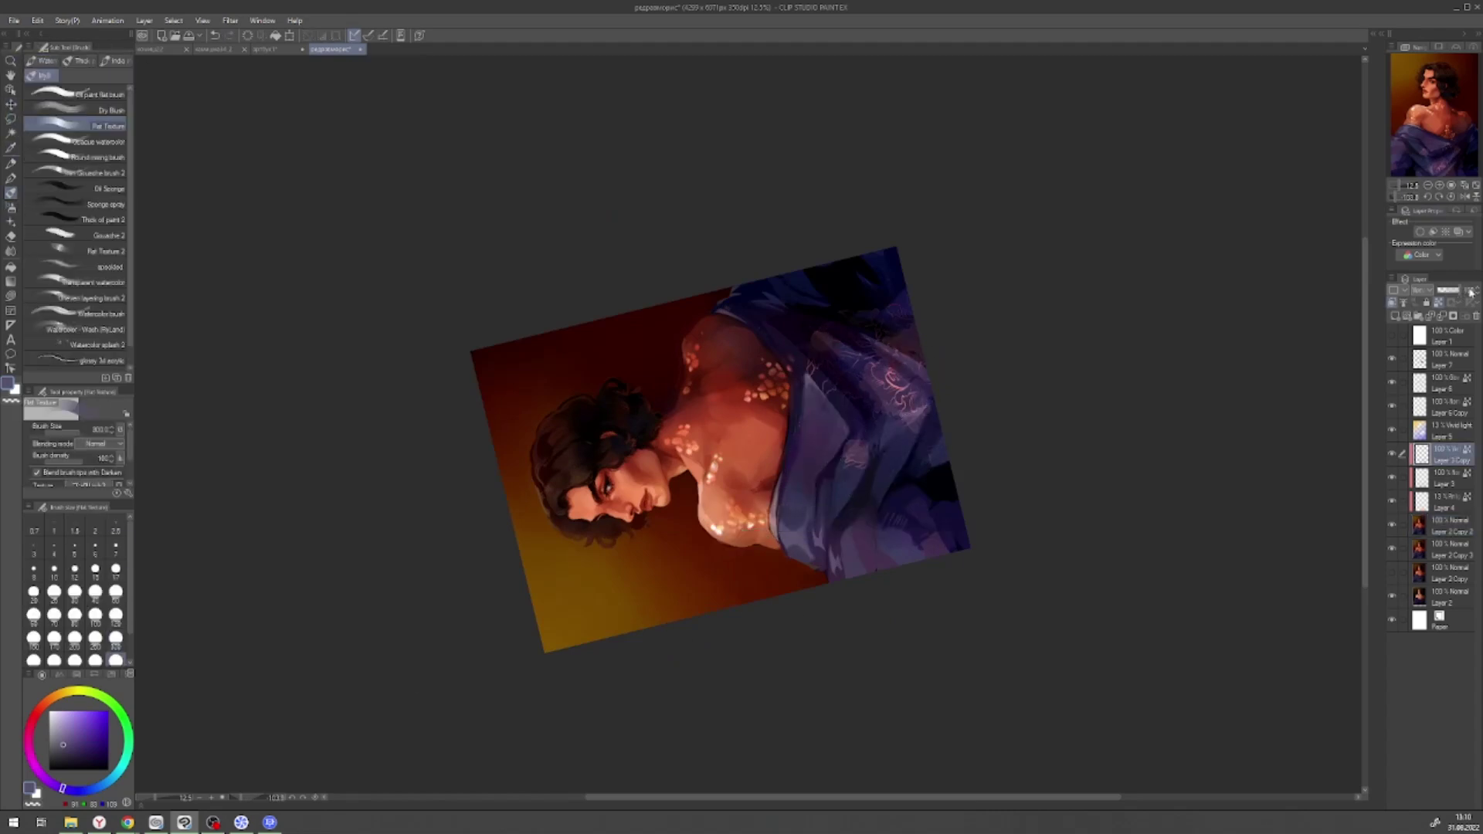
left_click(1451, 197)
key("g")
left_click_drag(923, 746, 705, 461)
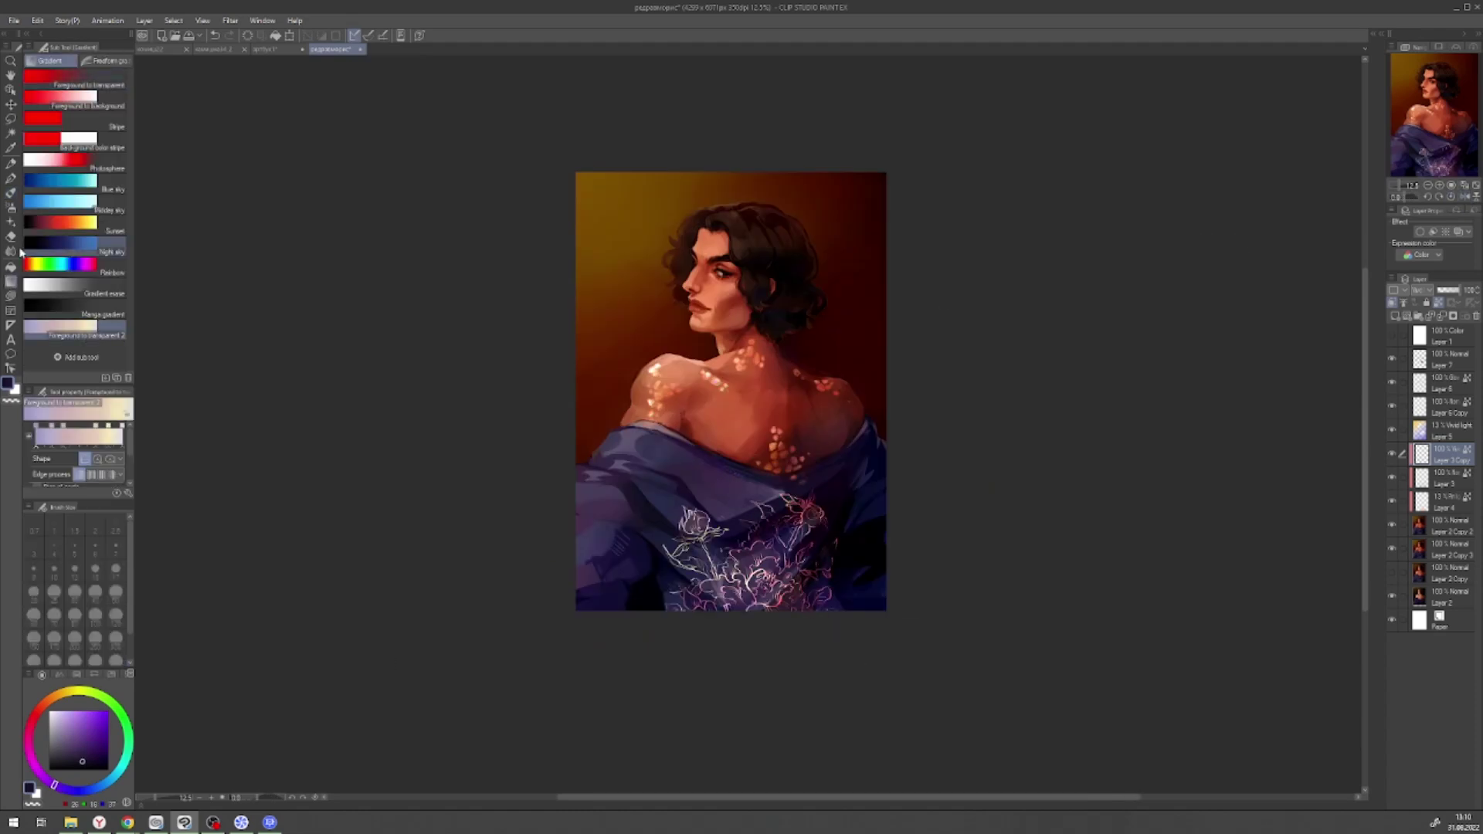
key("e")
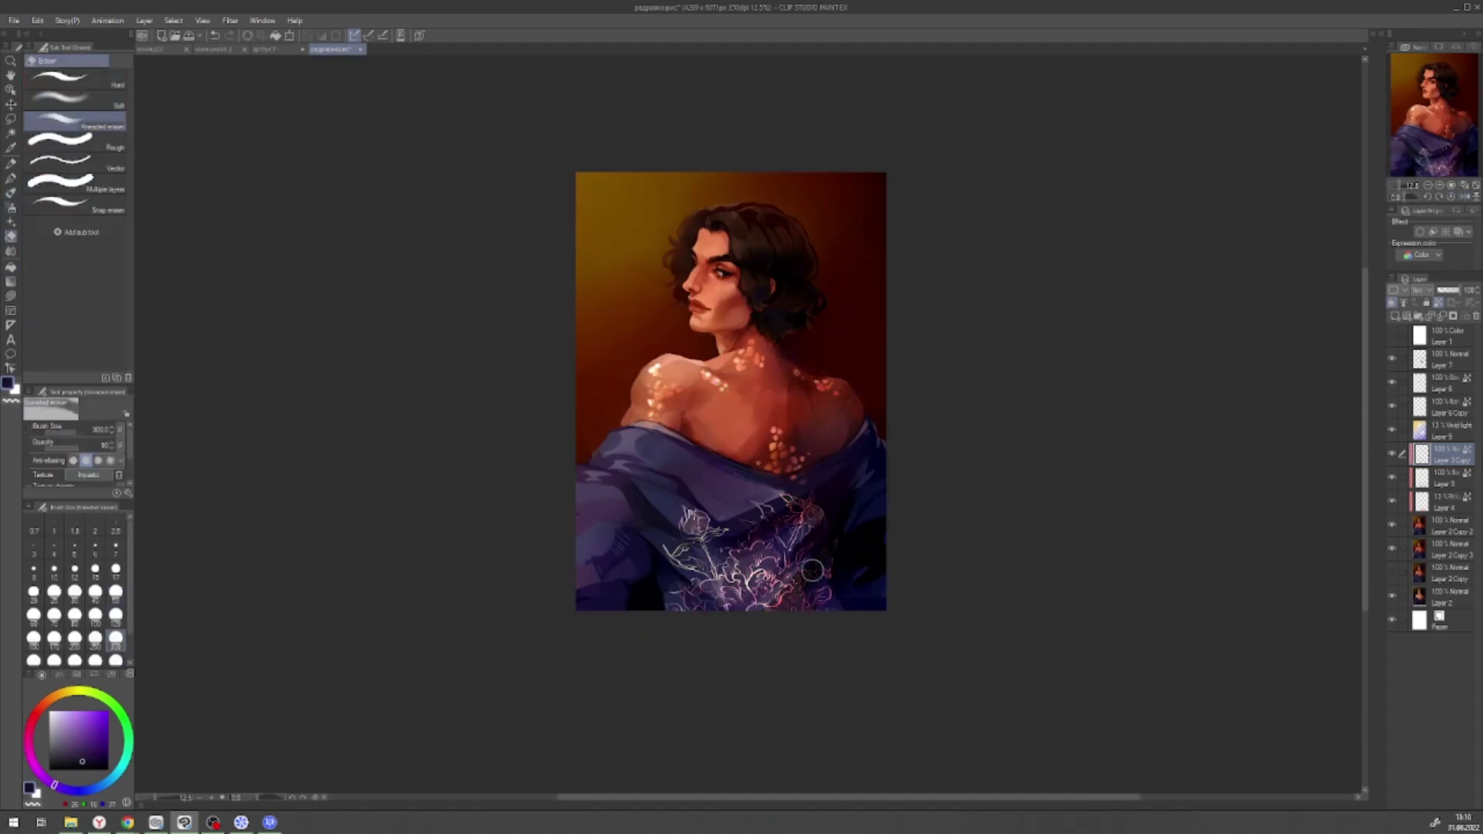
left_click(1446, 290)
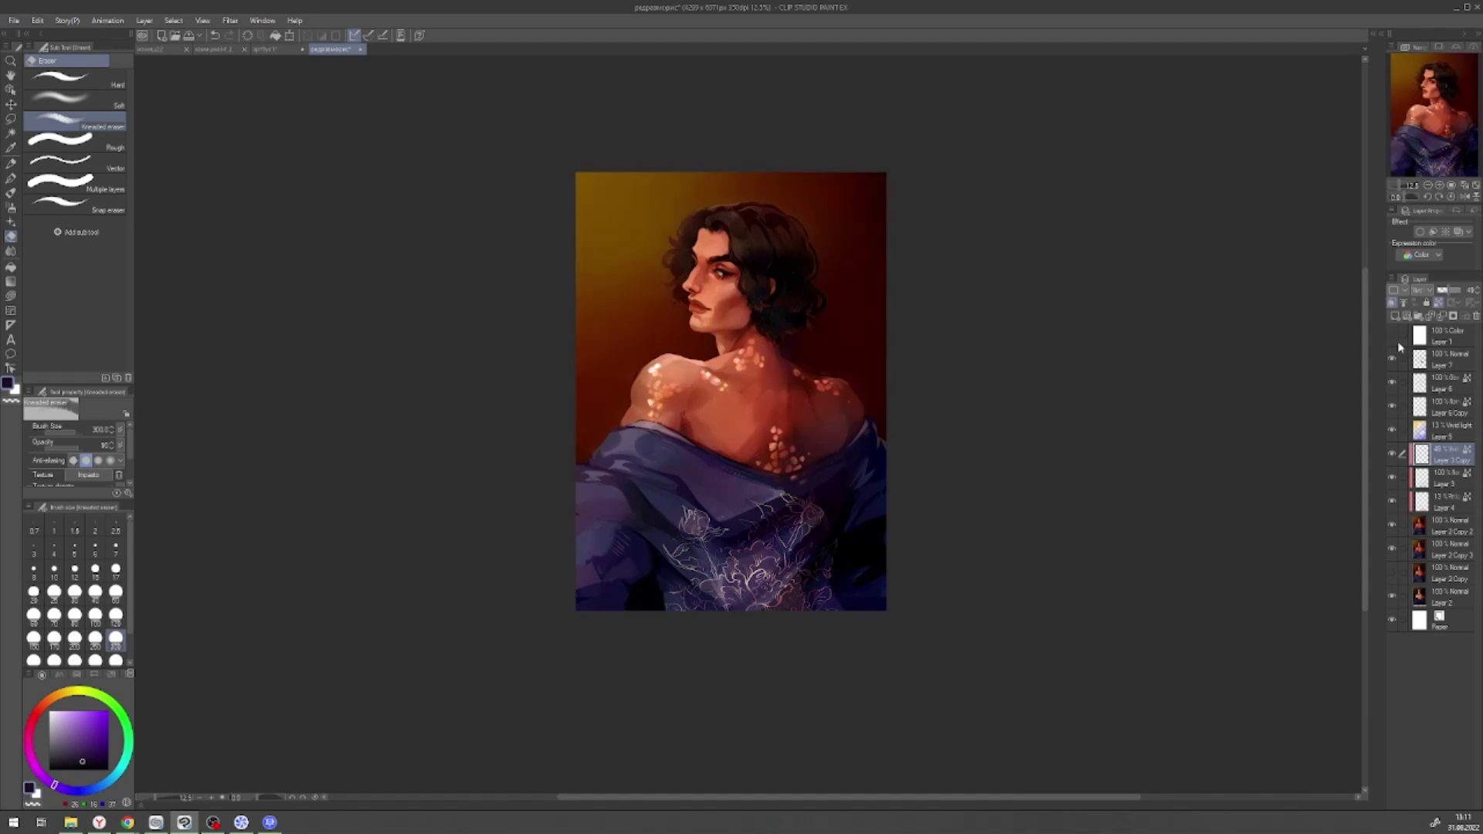
- On a new Multiply layer, paint faint brown bamboo-like stalks and leaves behind the figure with Flat Texture at sizes 120 and 50
key("ctrl+shift+n")
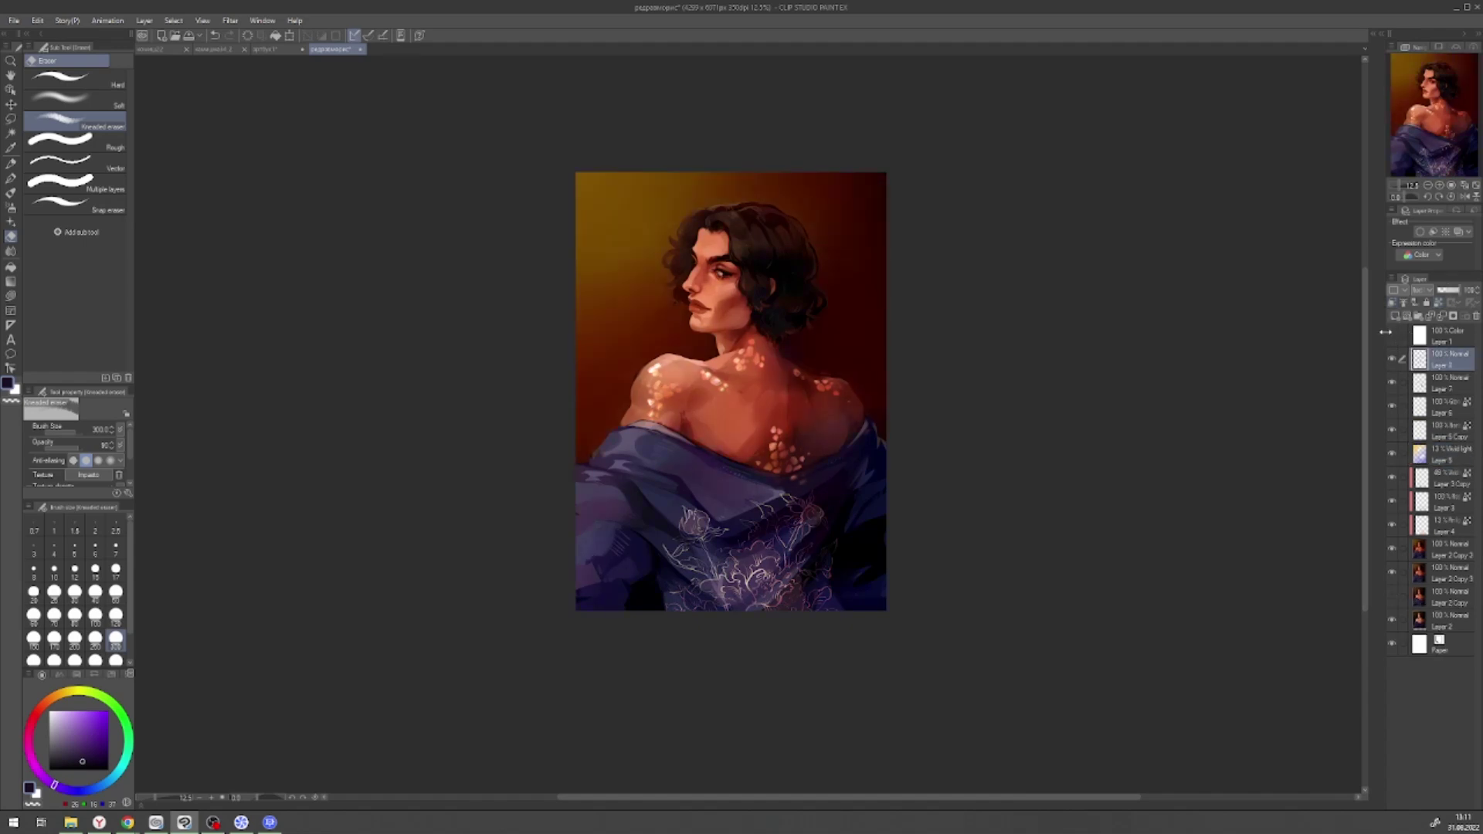
key("b")
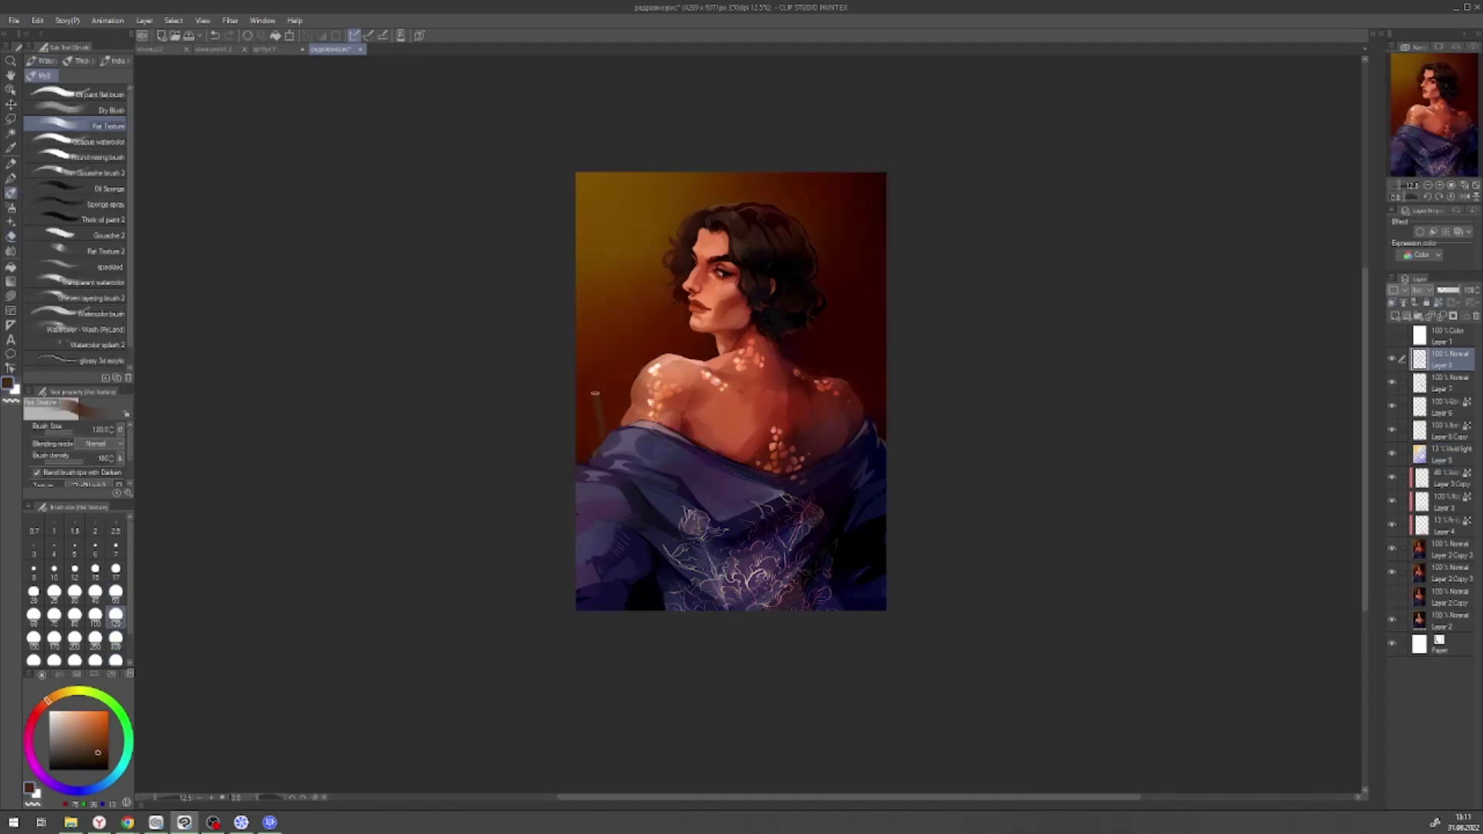
left_click_drag(868, 261, 847, 356)
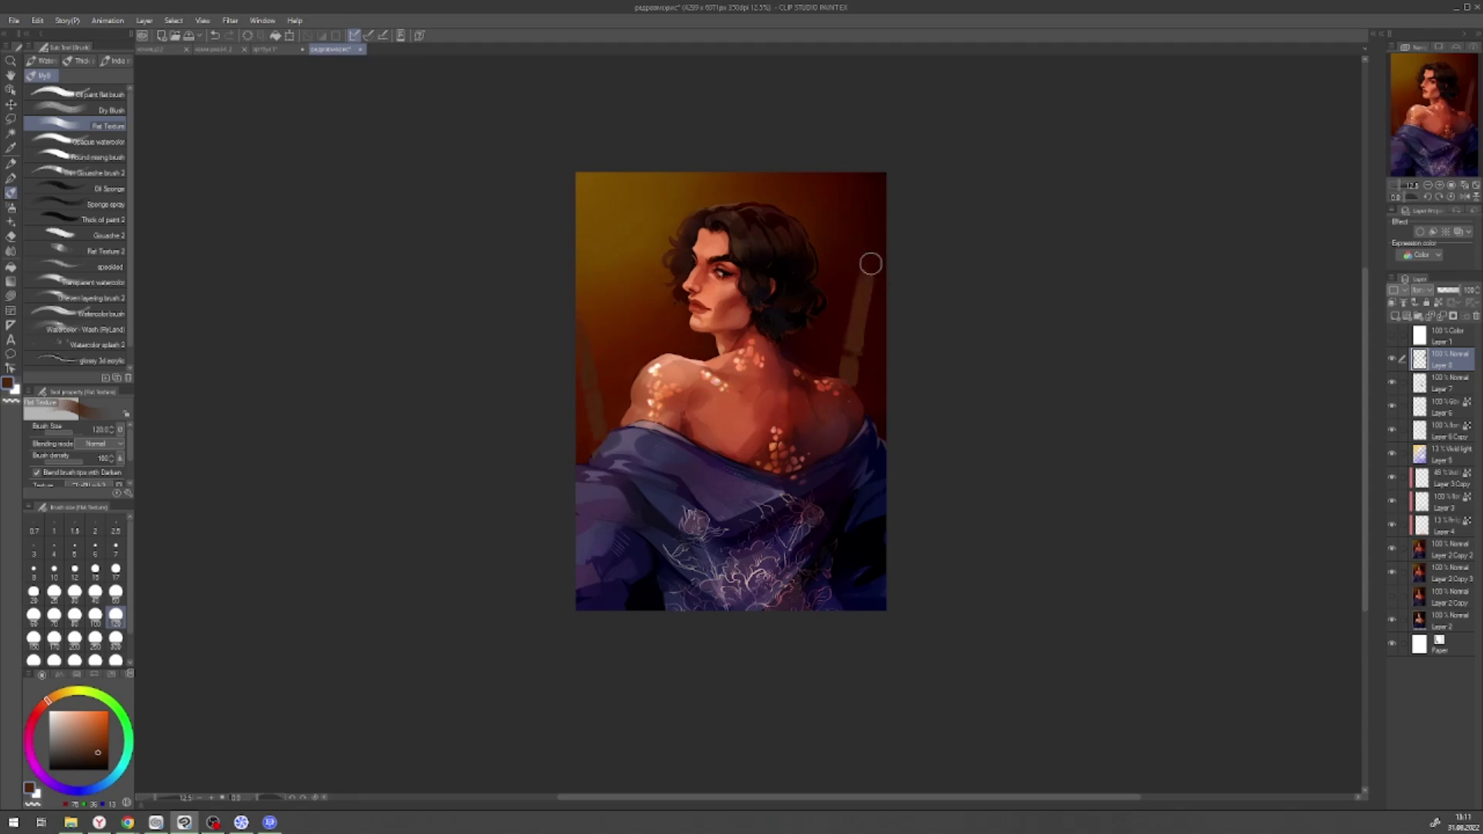
left_click_drag(867, 409, 881, 365)
left_click_drag(884, 201, 863, 263)
left_click(1427, 294)
left_click(116, 591)
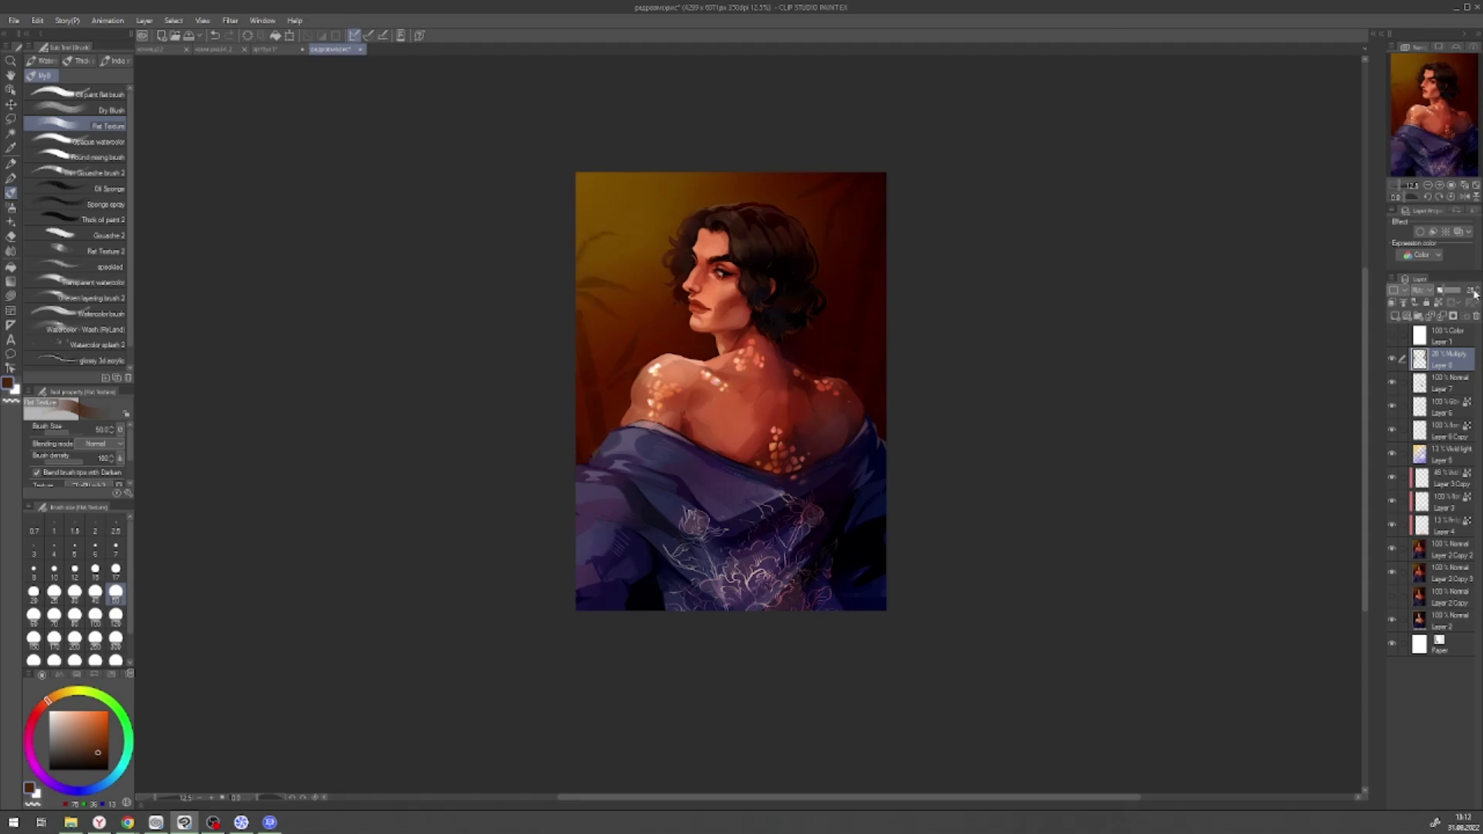
- Check the portrait with the Color layer toggled and tint the background foliage dark purple with the Soft airbrush at size 300
key("u")
left_click(1392, 337)
left_click(1393, 336)
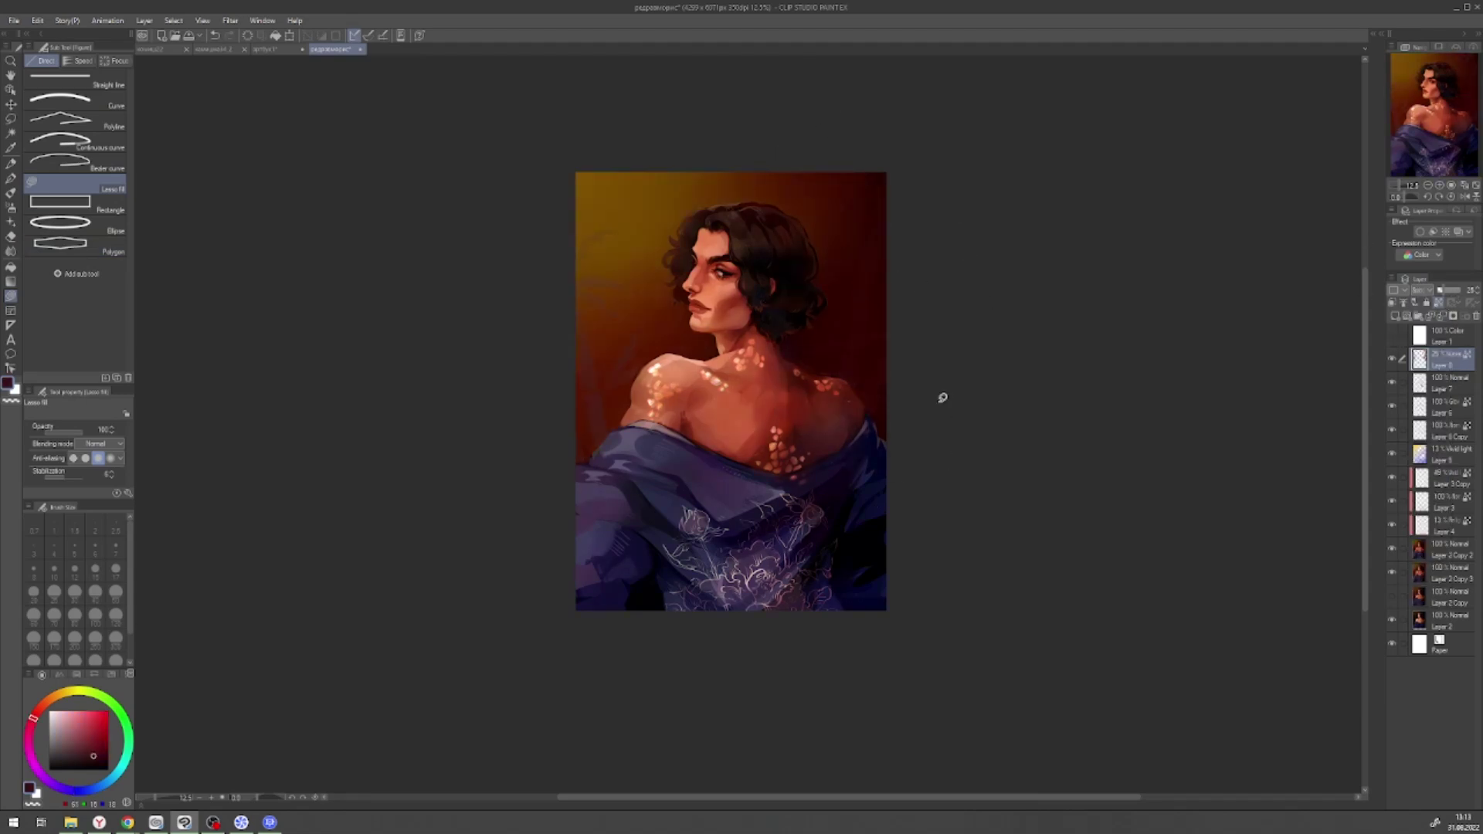
key("b")
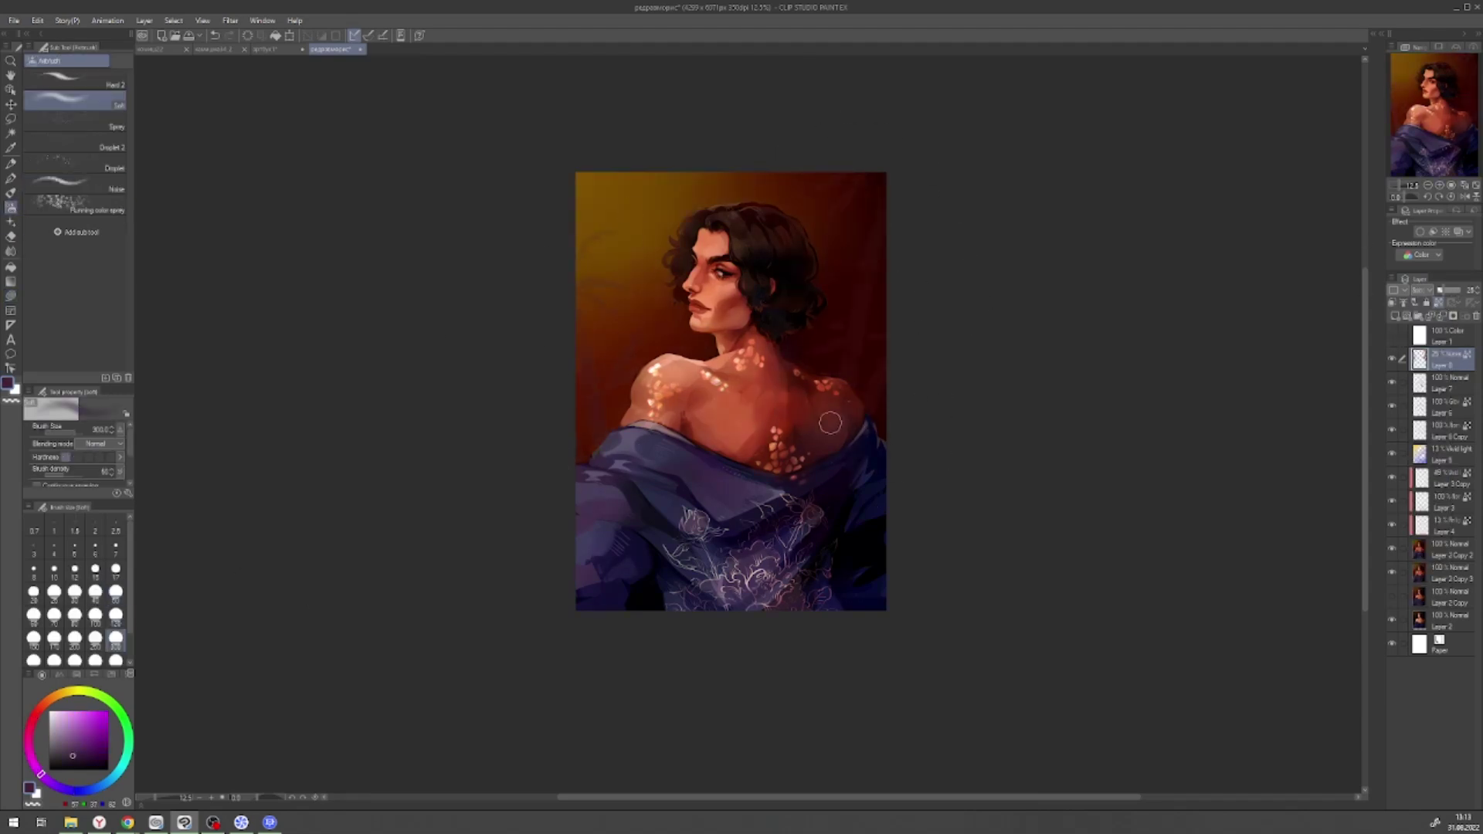